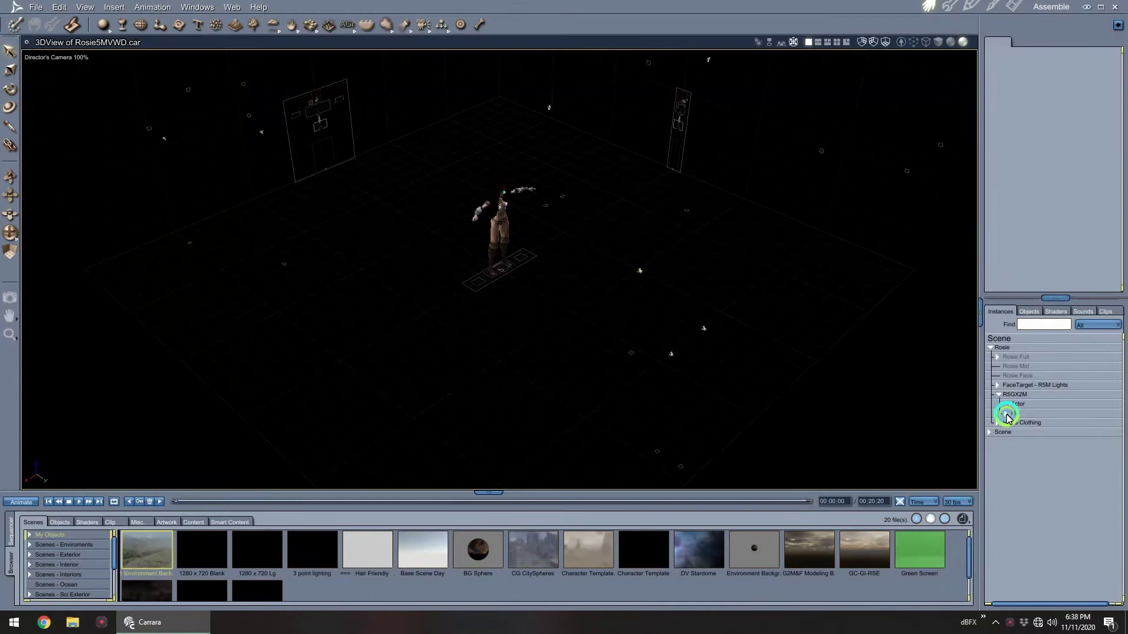
Expand the R5GX2M figure's Hip hierarchy and hide the four Neck hair objects under Haircap R5B in the 3D view.
click(1007, 414)
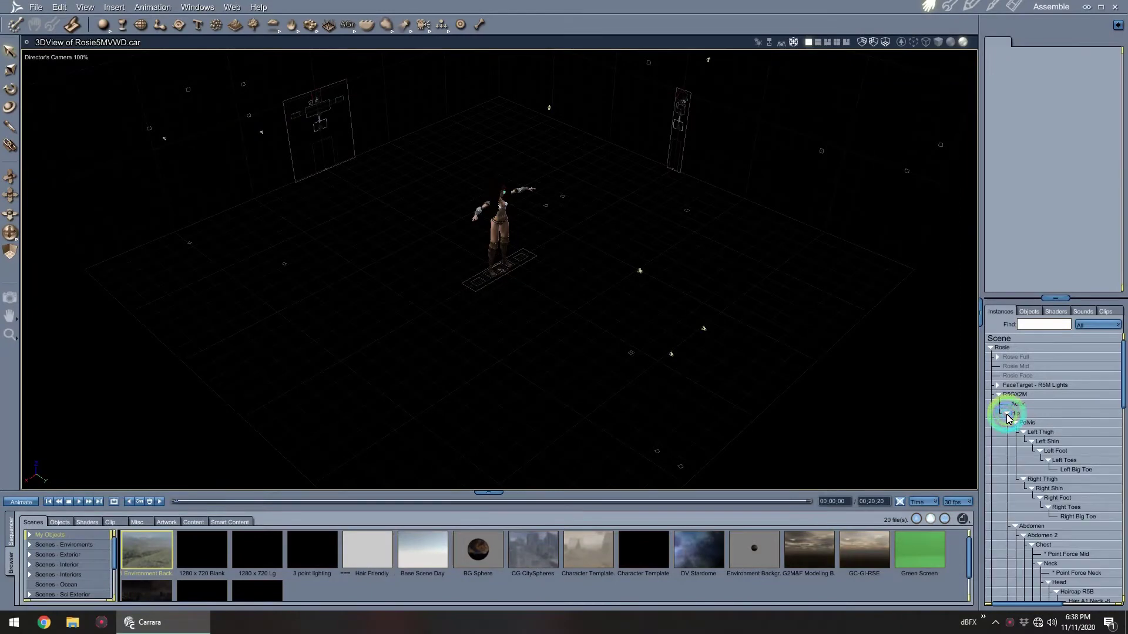
scroll(1063, 475, down, 5)
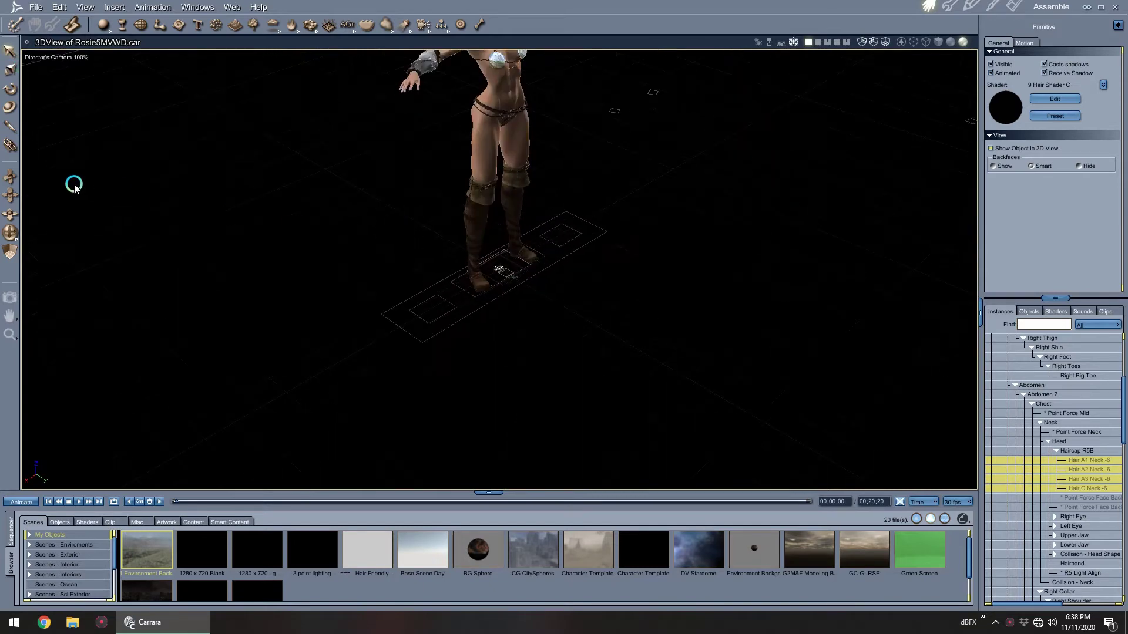
drag(11, 196, 9, 347)
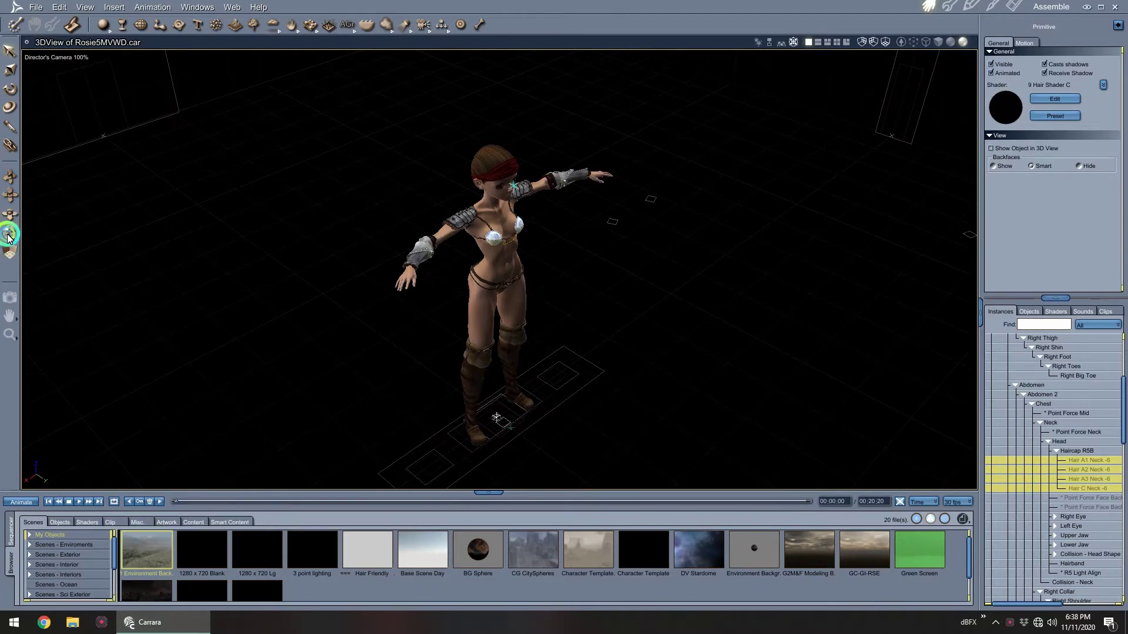
mouse_move(8, 237)
mouse_down()
mouse_move(561, 297)
mouse_move(561, 283)
mouse_move(17, 237)
mouse_up()
scroll(438, 299, down, 2)
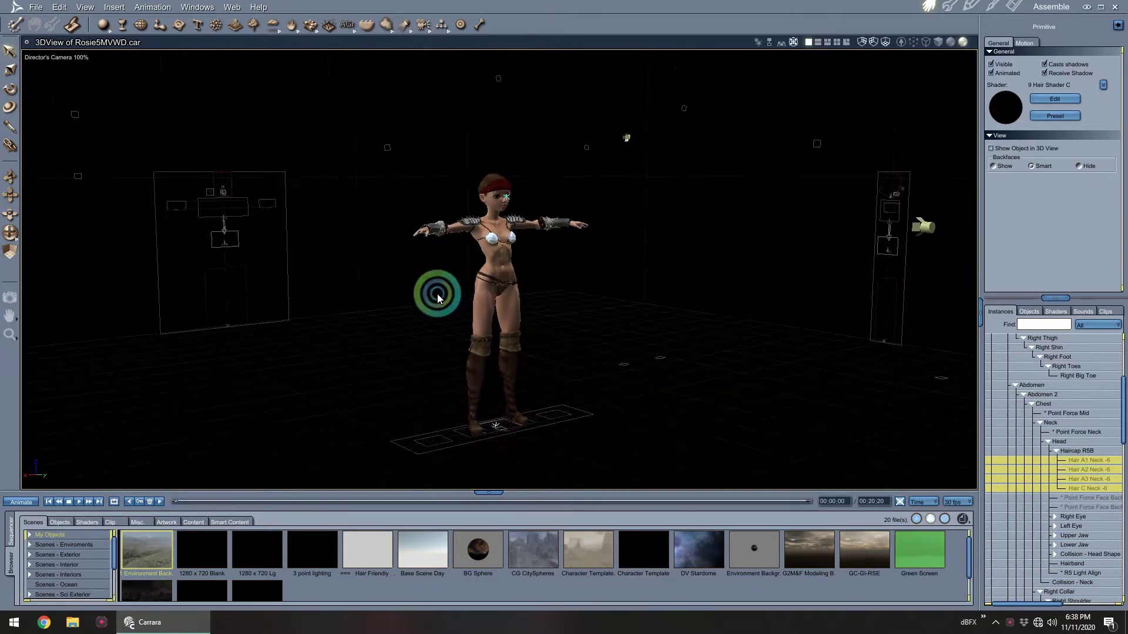
scroll(1083, 444, up, 5)
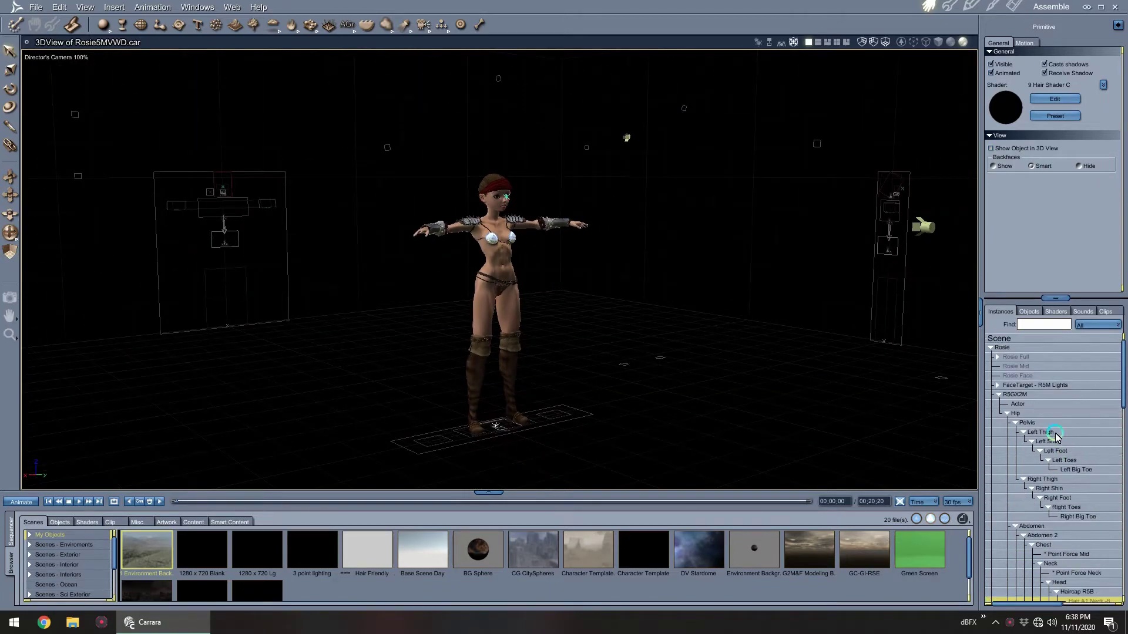
Select the R5GX2M figure and set the current time to 1 second in the sequencer.
click(1022, 397)
click(10, 531)
click(174, 545)
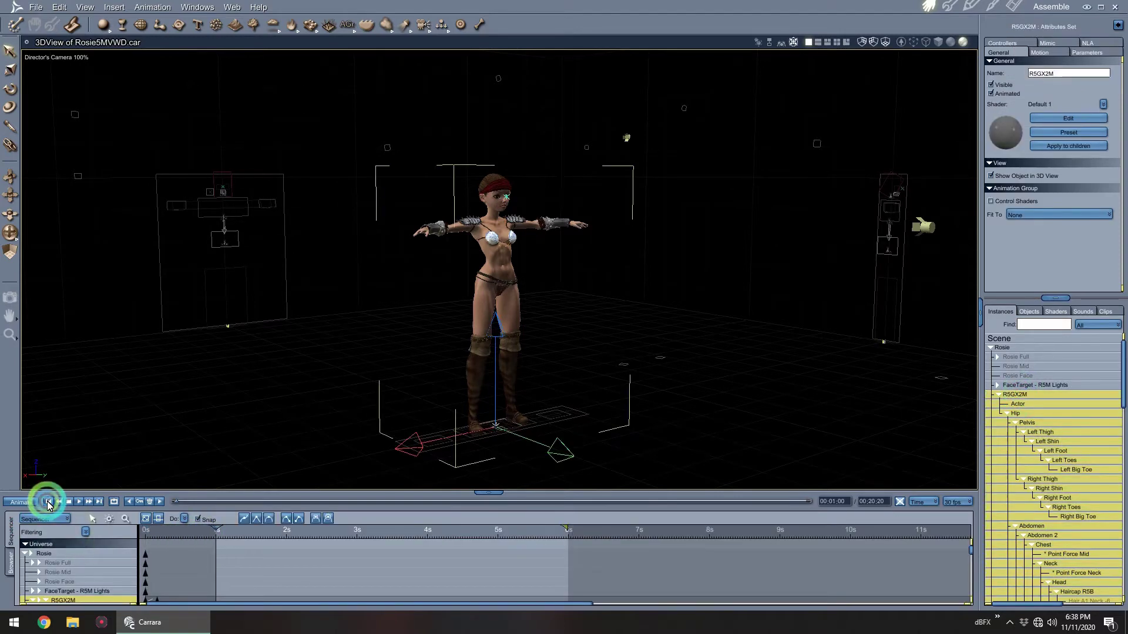
Import the motion file Genesis Run To Edge Stop Balance 2.gfa from the Ambient Moves folder onto the figure.
click(34, 8)
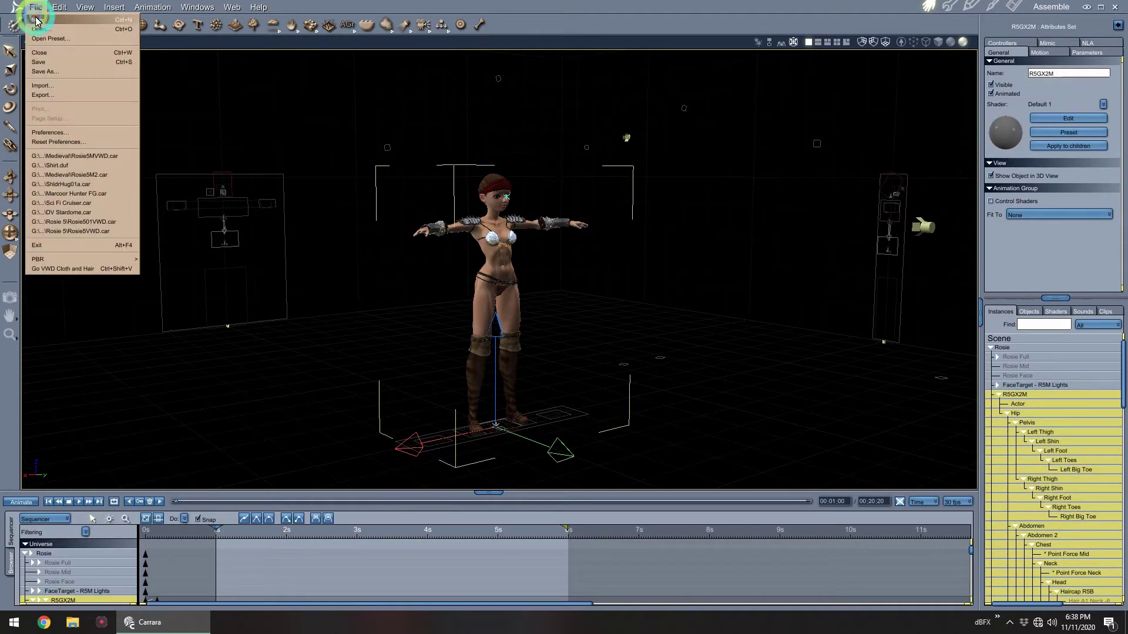
click(42, 87)
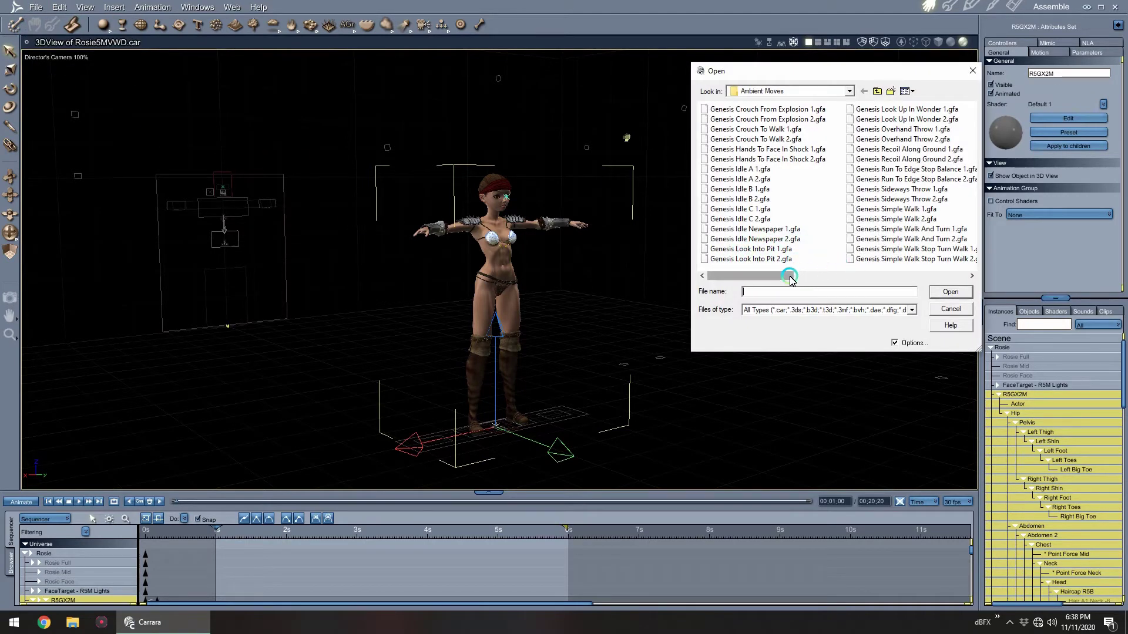
drag(826, 278, 844, 279)
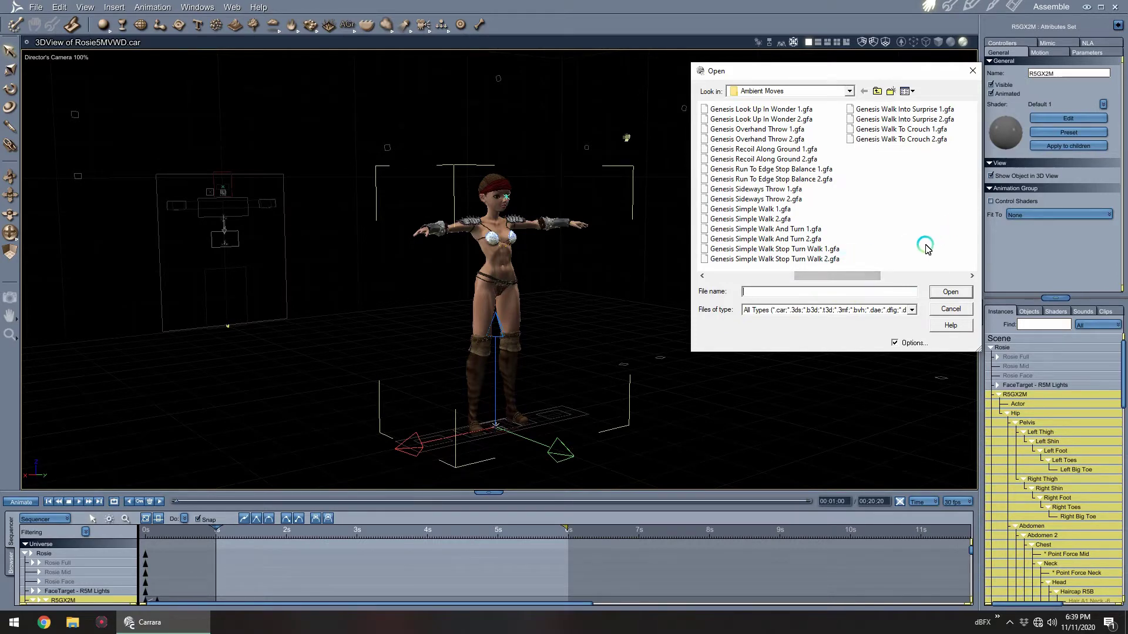
double_click(794, 180)
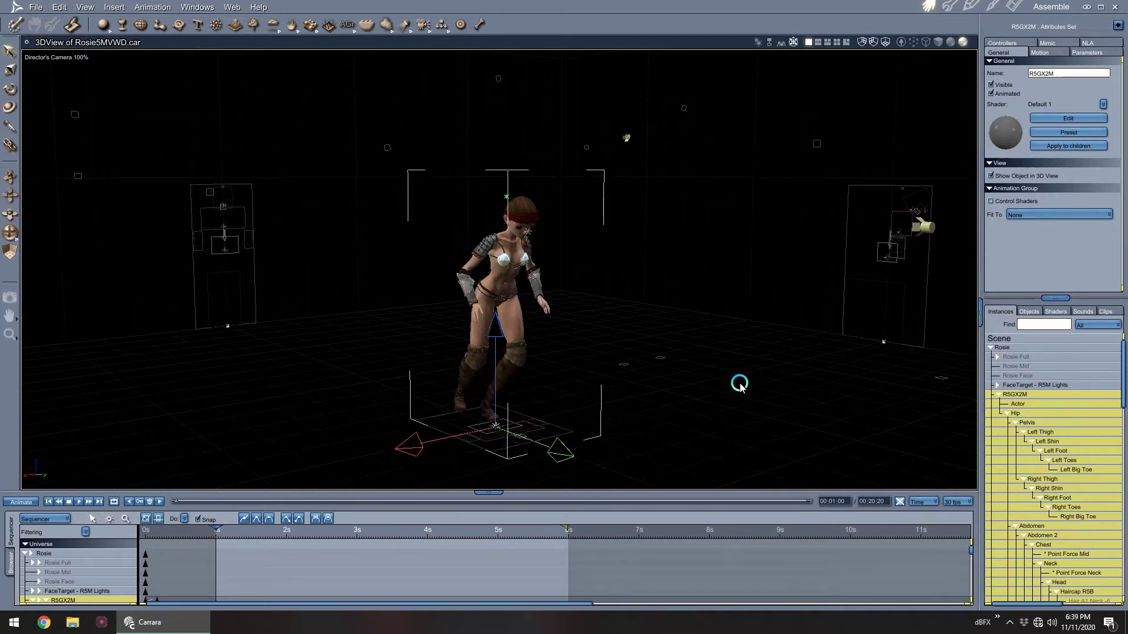
Play back the imported motion to check it, and return to the 1-second mark.
drag(8, 193, 47, 272)
click(286, 431)
key(space)
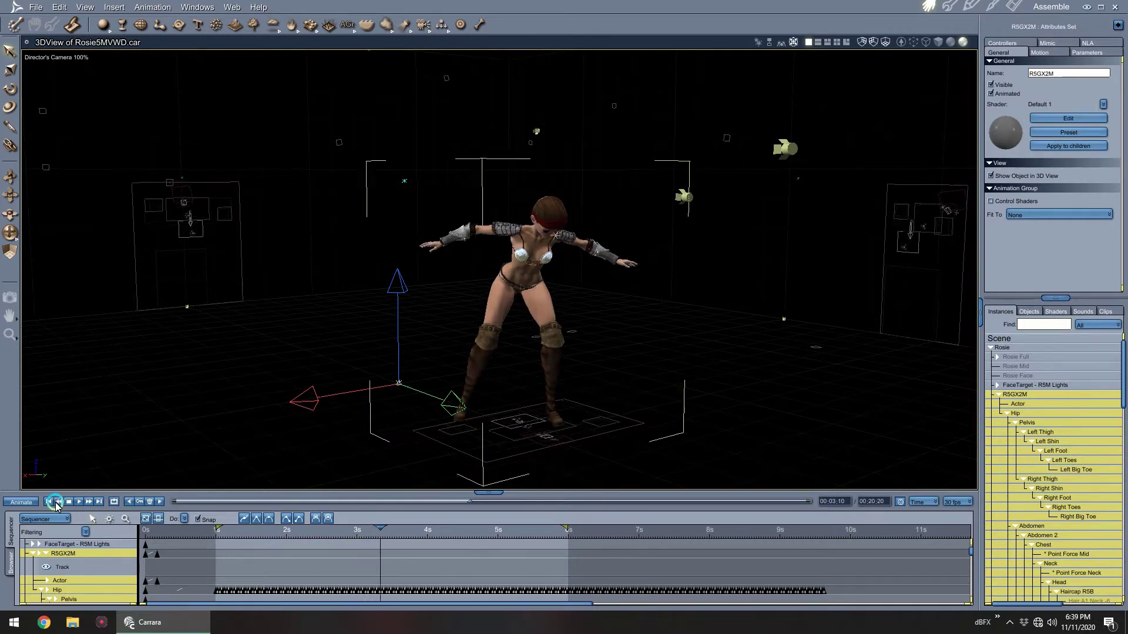
click(174, 502)
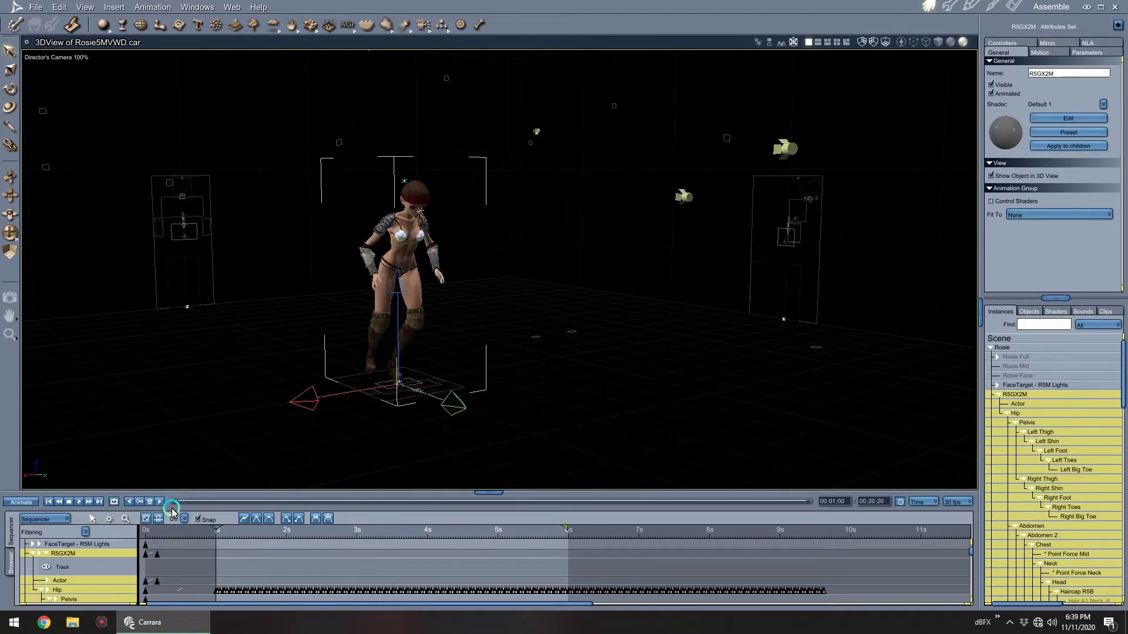
Delete the keyframes of Abdomen 2 and Chest from the 1-second mark onward.
scroll(108, 582, down, 5)
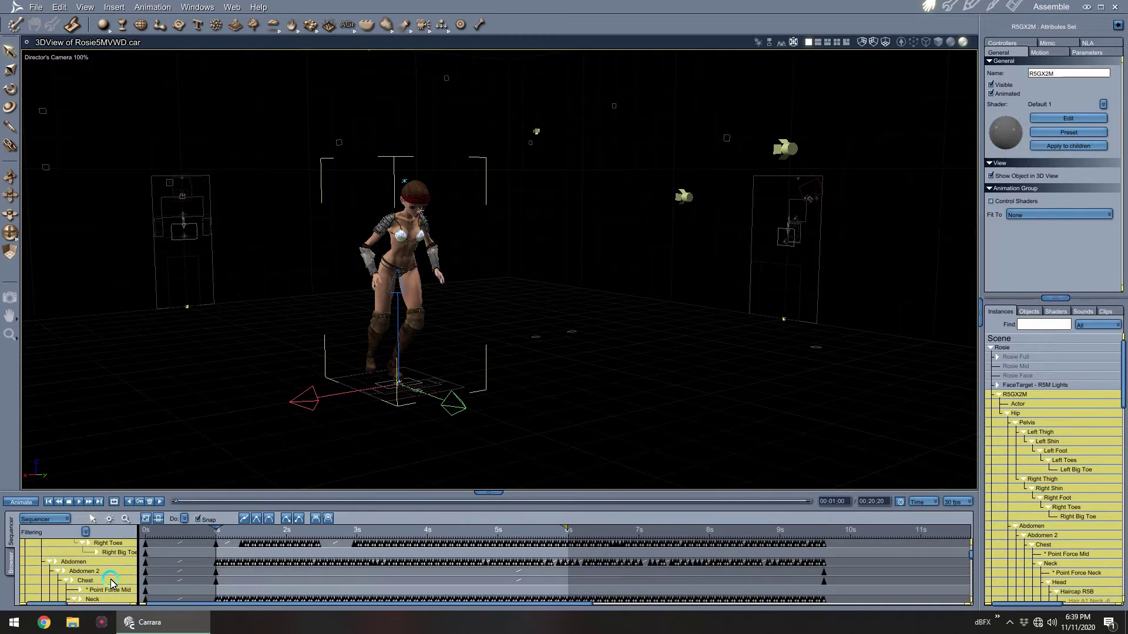
drag(190, 565, 856, 591)
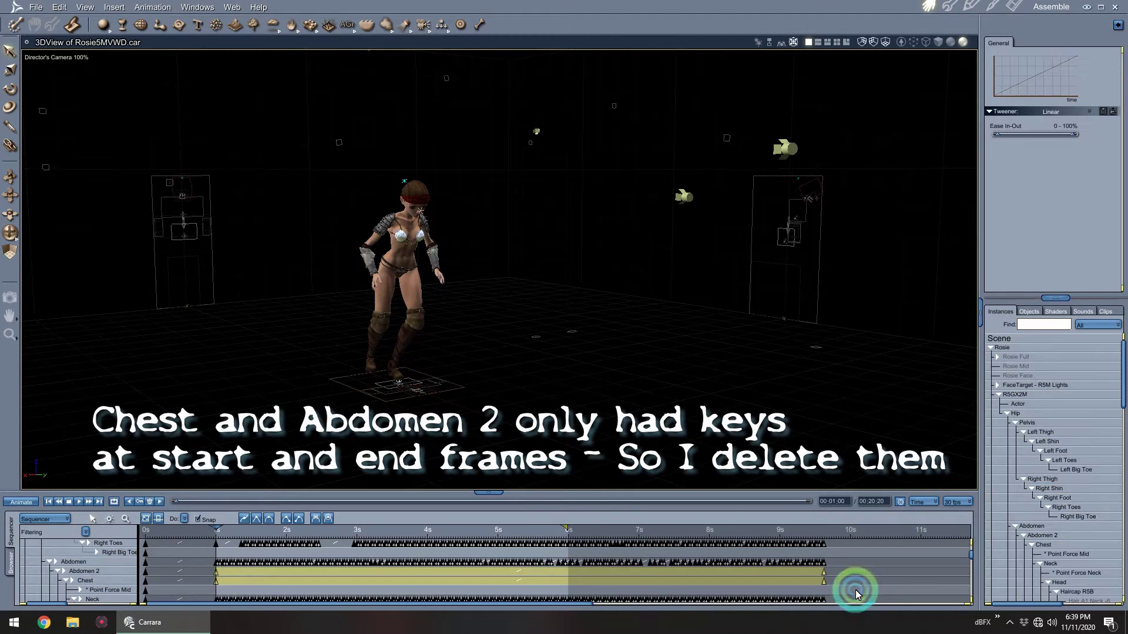
key(Delete)
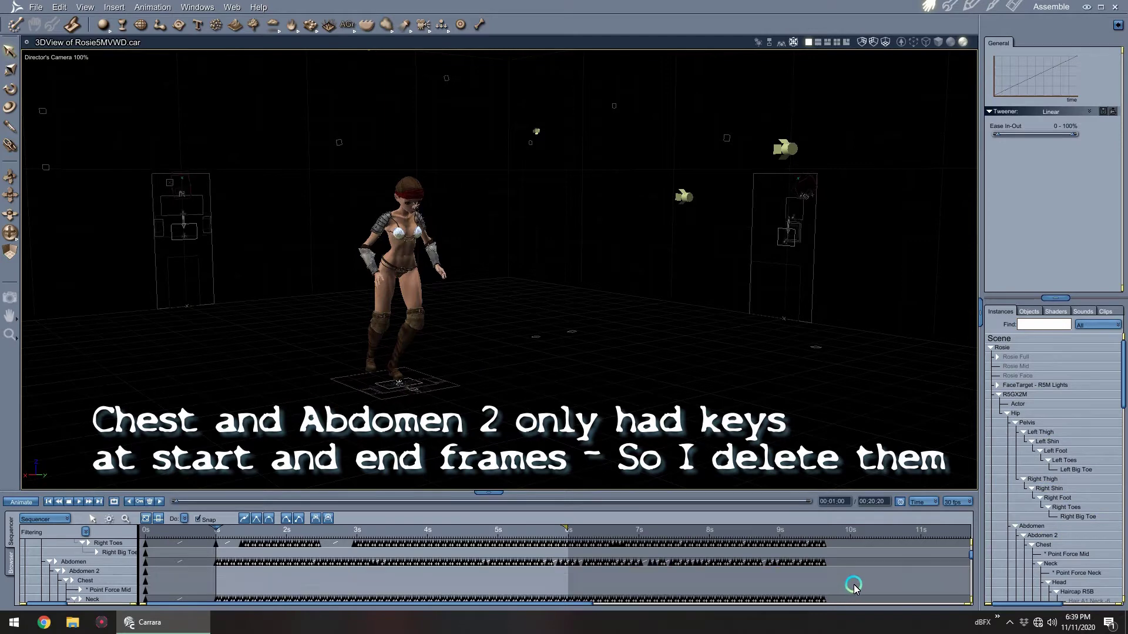
Set the R5GX2M figure's Hip Bend to -0.11 in the torso pose controls at 1 second.
click(1019, 394)
click(1076, 52)
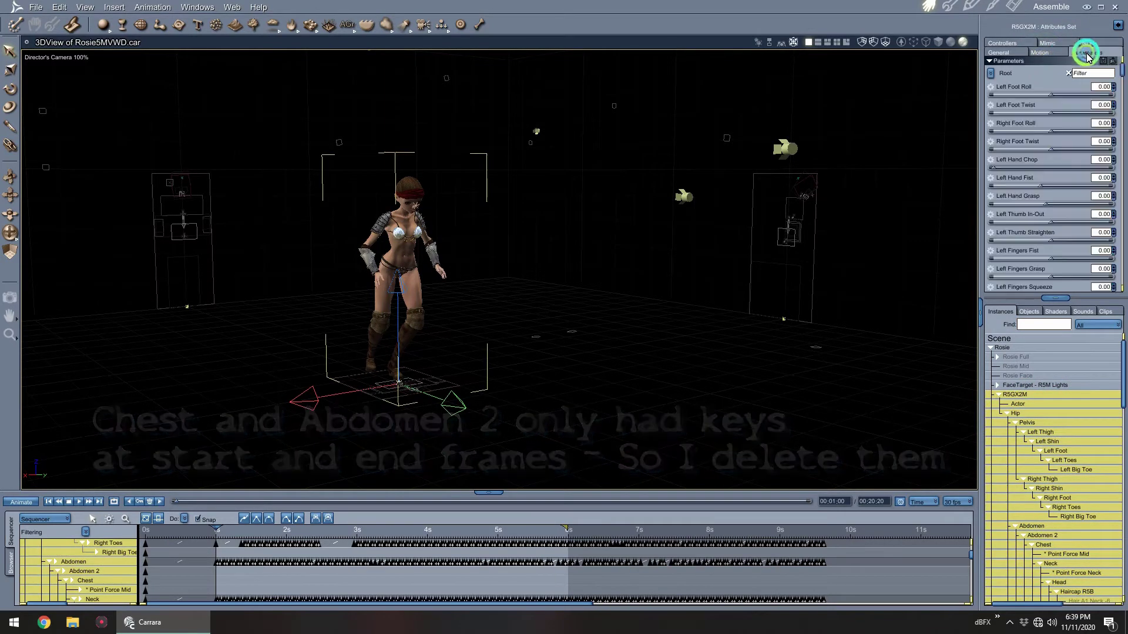
click(992, 72)
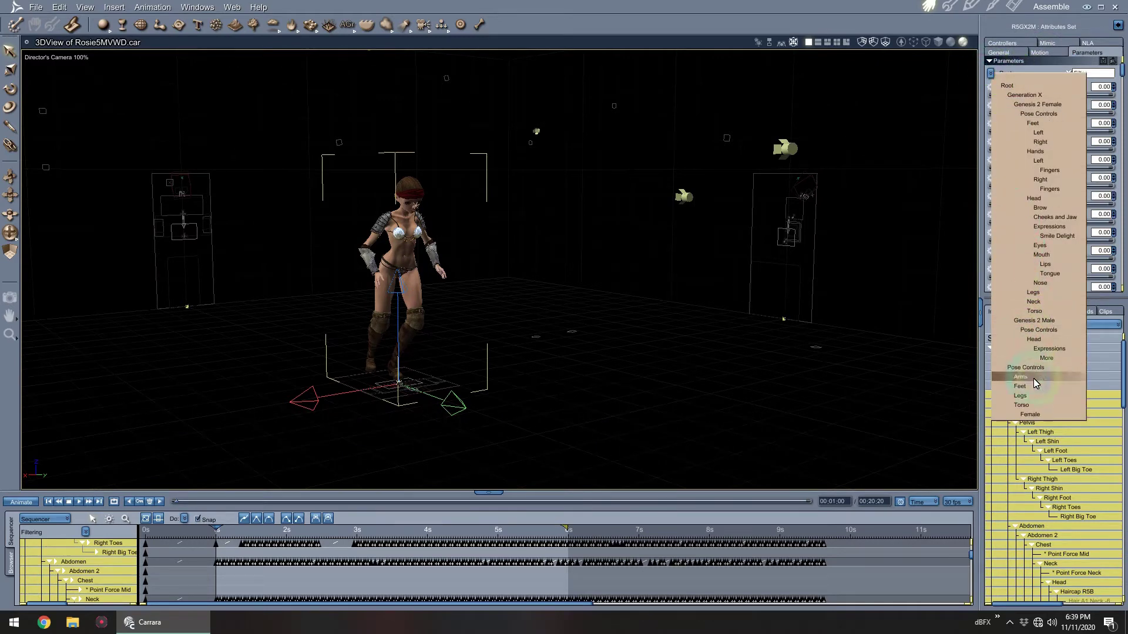
click(1029, 405)
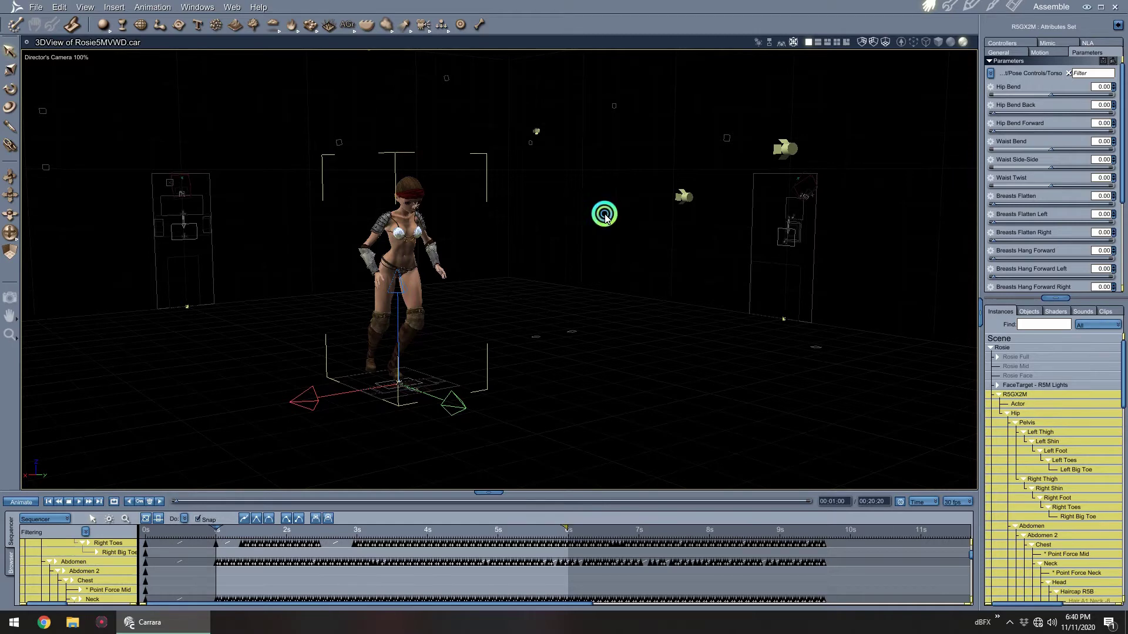
drag(605, 216, 631, 247)
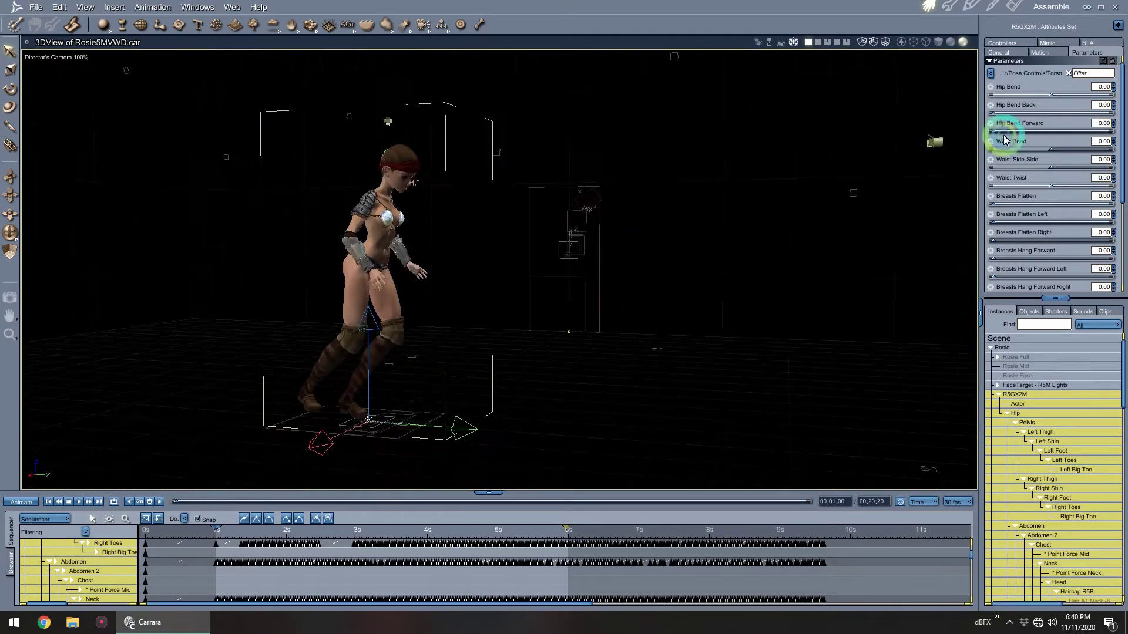
drag(1051, 95, 1044, 97)
middle_drag(822, 259, 945, 327)
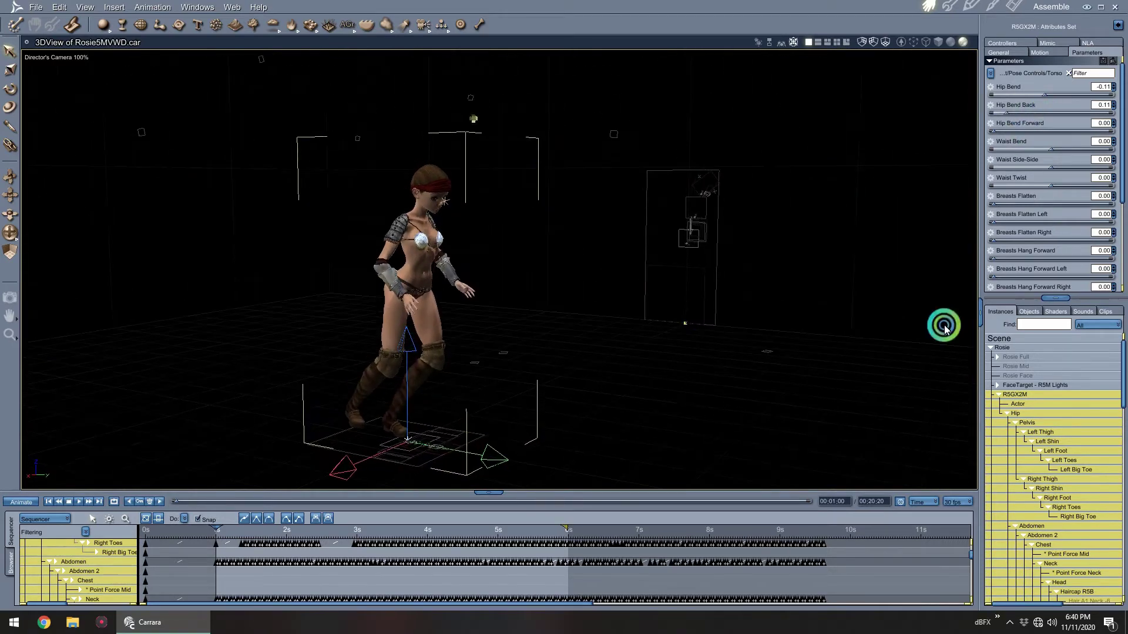
Set the arm pose controls Shoulders Front-Back to 0.16, Shoulders Shrug to 0.13 and Arms Front-Back to -0.12.
click(991, 73)
click(1031, 379)
click(1022, 224)
drag(1056, 207, 1061, 205)
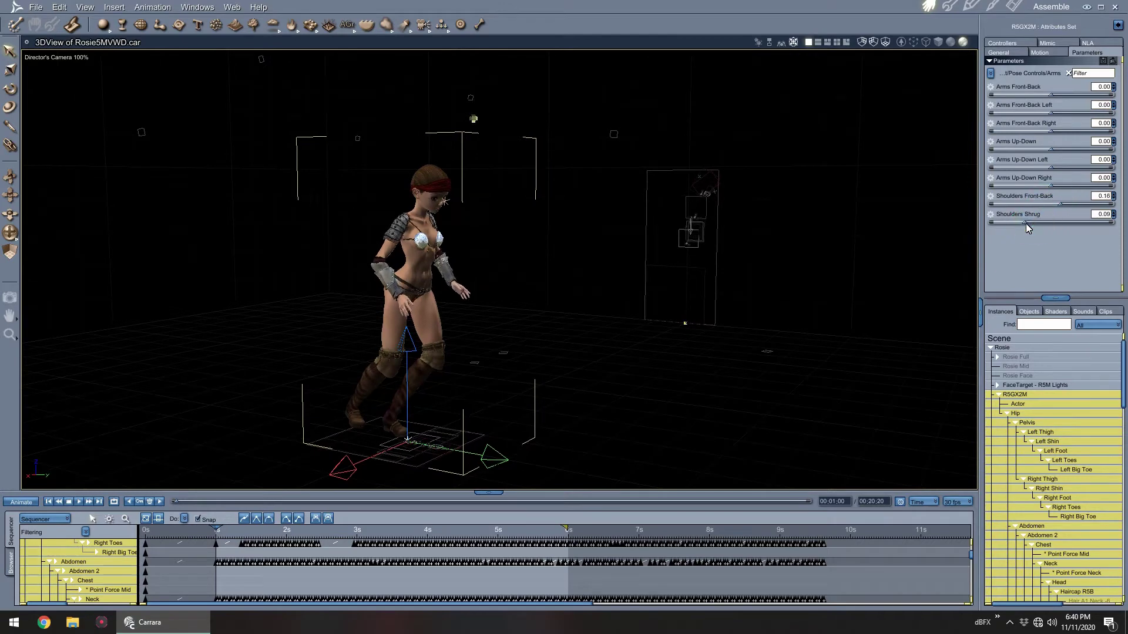
drag(1051, 97, 1045, 98)
Lower the figure's Waist Bend slightly in the torso pose controls.
click(990, 74)
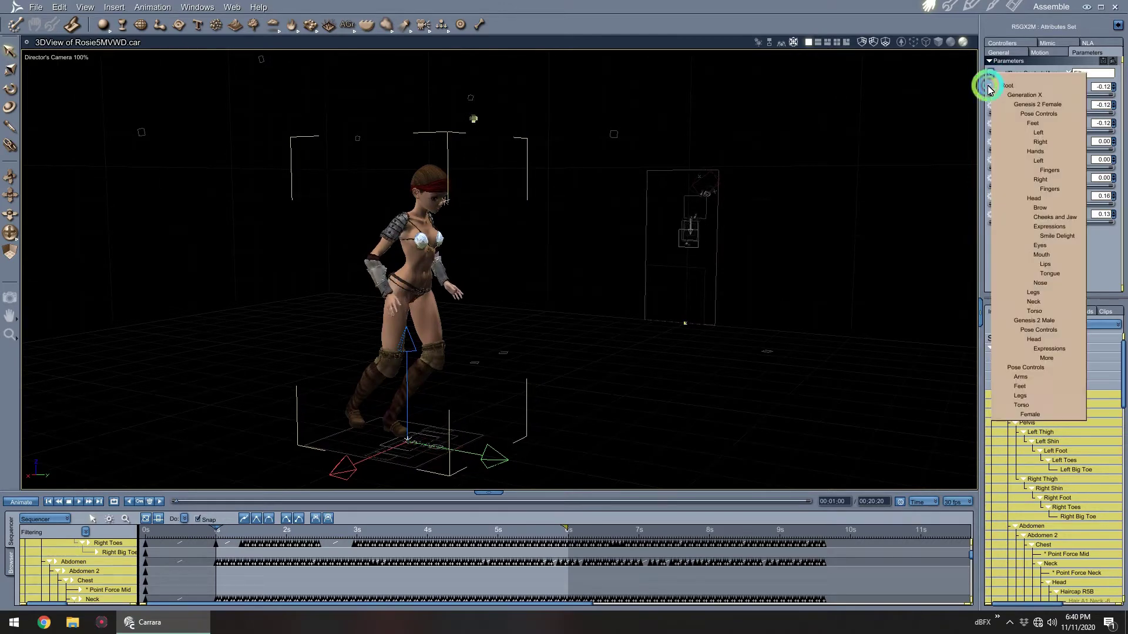
click(1032, 412)
drag(1051, 151, 1048, 151)
Select the figure's head and set its Neck-Head Bend to about -0.19.
right_click(428, 178)
click(450, 216)
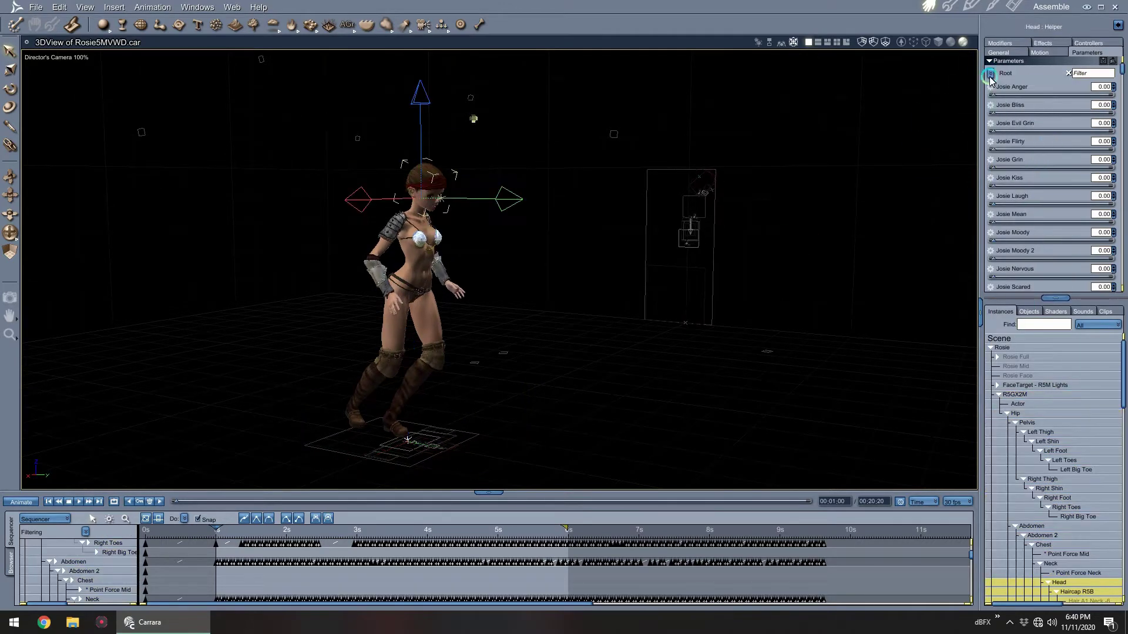
click(990, 73)
click(1031, 246)
drag(1051, 96, 1044, 97)
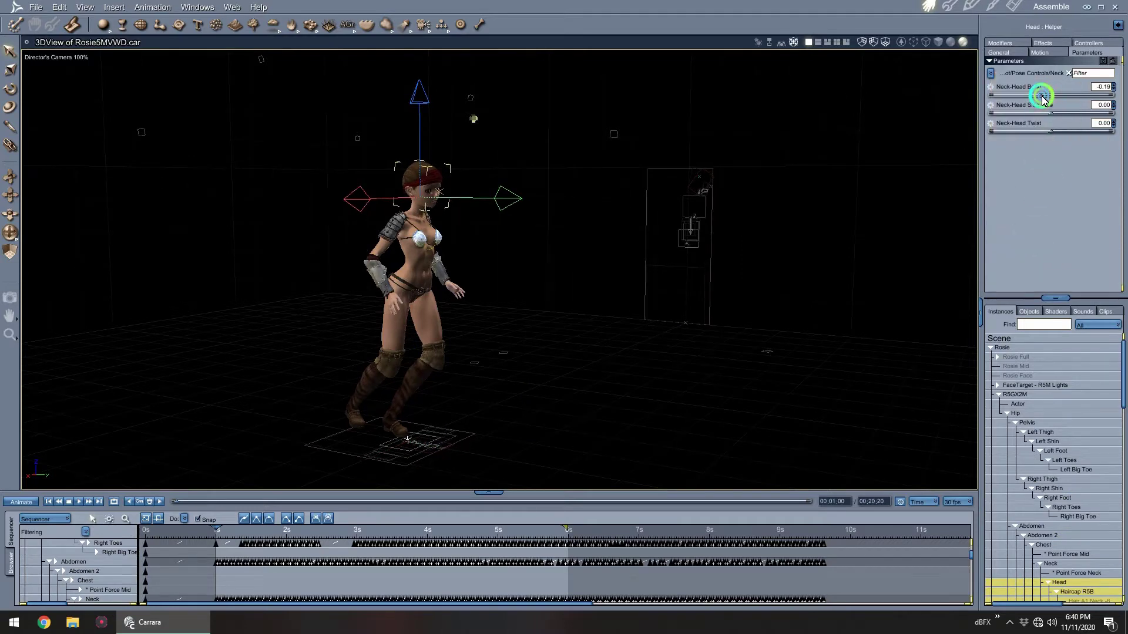
Play back the animation with the adjusted pose from a more frontal view.
middle_drag(693, 308, 555, 322)
click(23, 579)
click(79, 501)
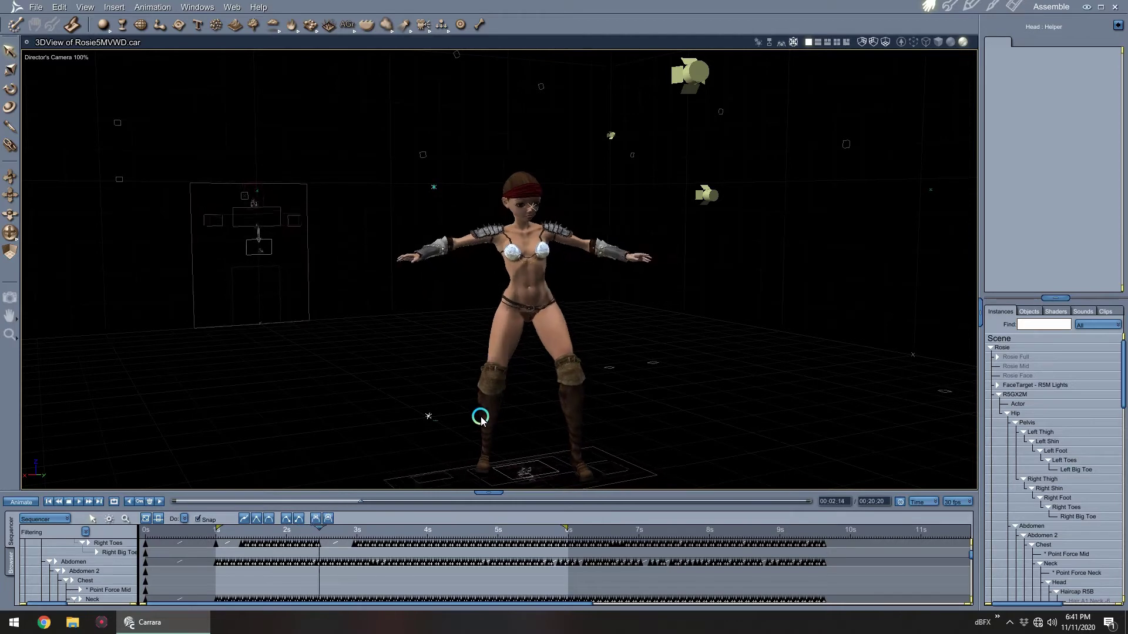
At 2:10 on the timeline, set the head's Neck-Head Bend to -0.53.
mouse_move(297, 531)
mouse_down()
mouse_move(261, 528)
mouse_move(311, 532)
mouse_up()
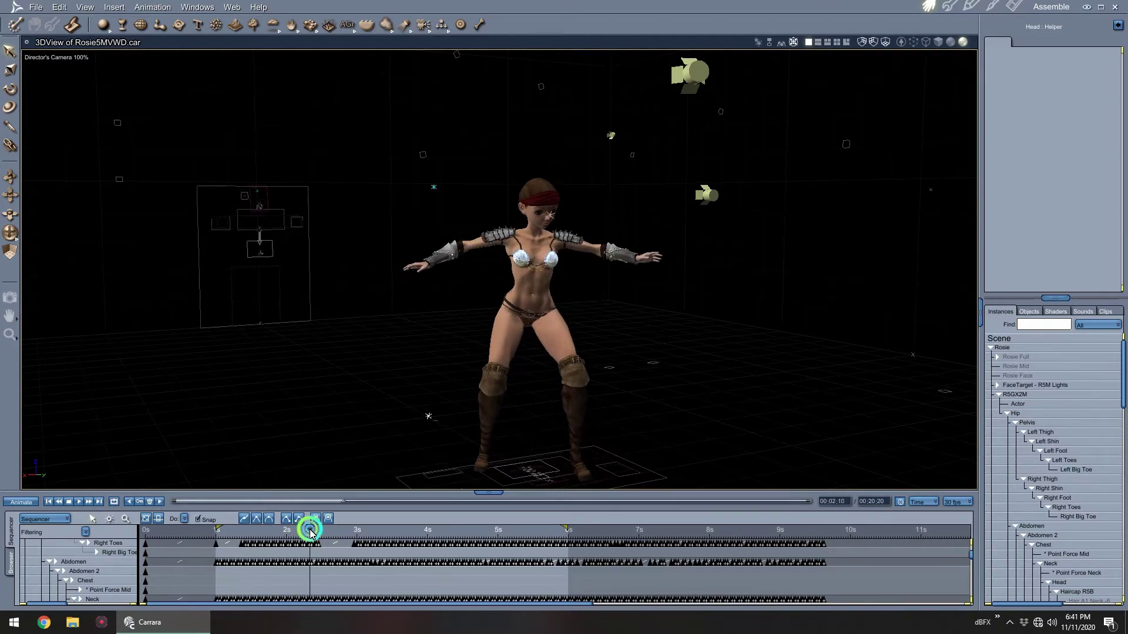
right_click(551, 201)
click(568, 237)
drag(1051, 95, 1029, 97)
Give the face a frightened expression at 2:10 with Josie Suprise at 0.39 and Josie Scared at 0.20.
scroll(767, 272, up, 5)
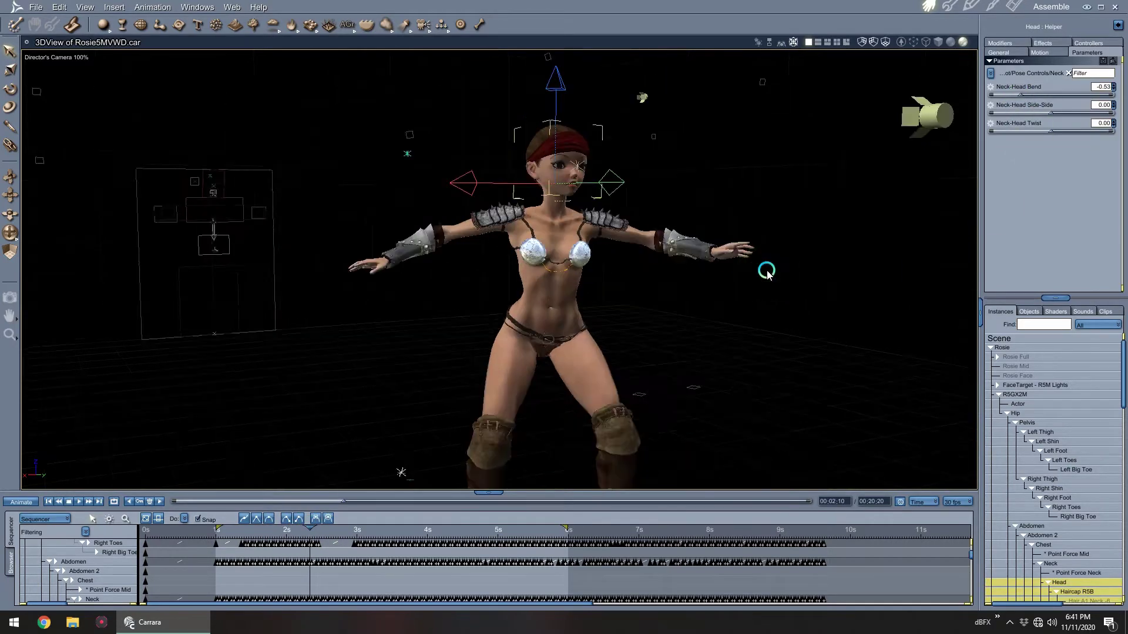
middle_drag(767, 272, 679, 299)
click(991, 72)
click(1014, 78)
scroll(1029, 227, down, 3)
scroll(1029, 230, down, 1)
drag(994, 269, 1017, 269)
drag(993, 178, 1004, 178)
scroll(637, 273, up, 4)
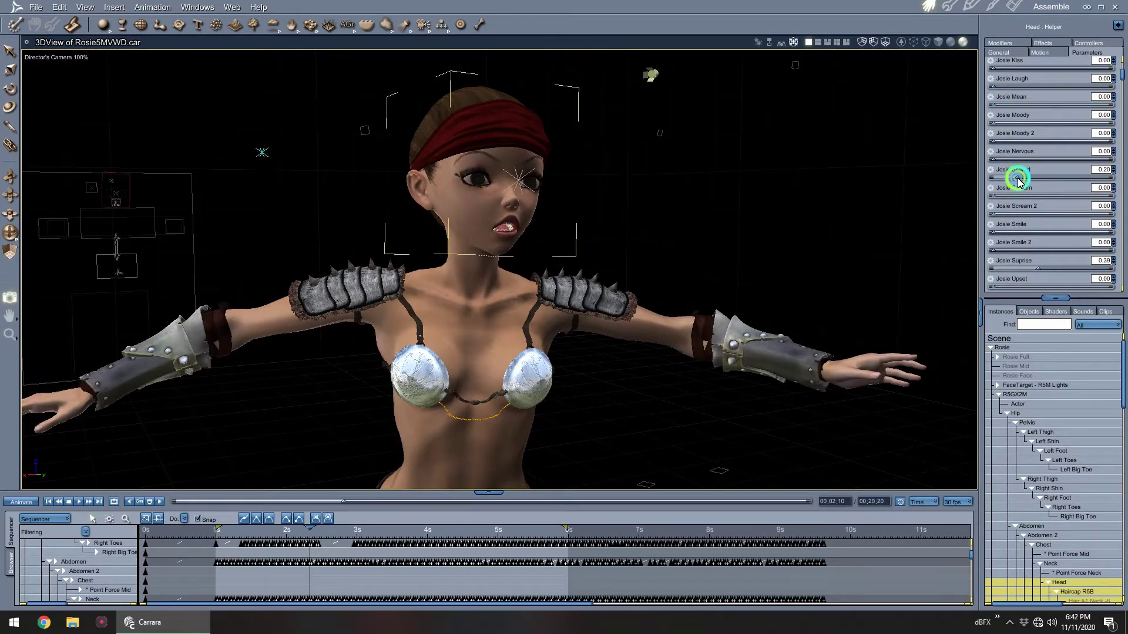
scroll(1049, 235, up, 4)
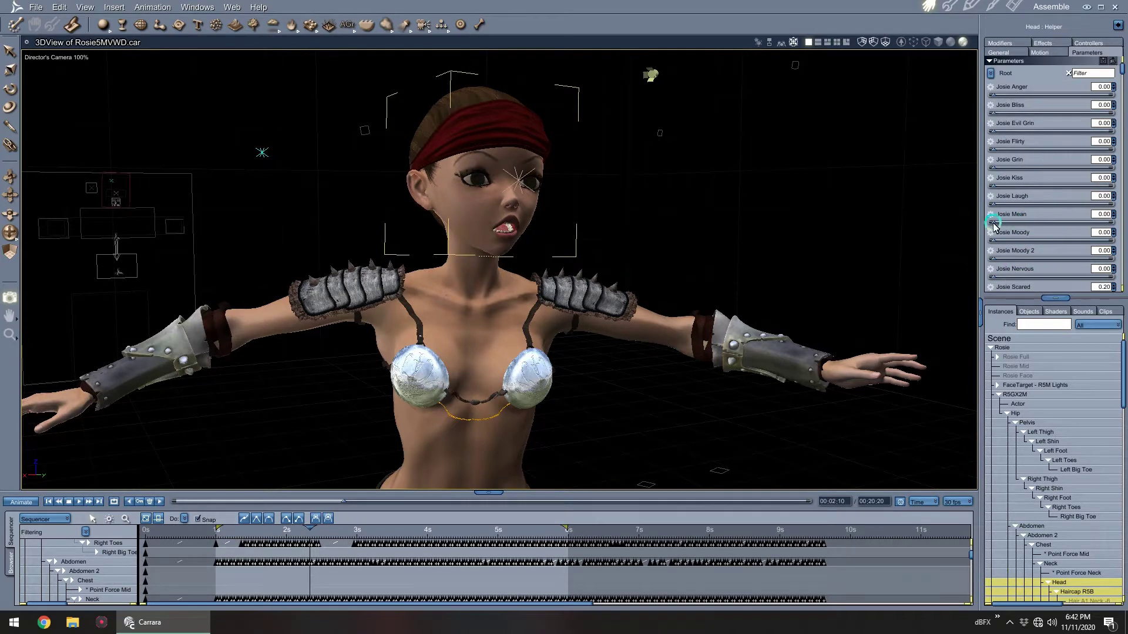
At 1:23 on the timeline, set the head's Josie Suprise expression to 0.00.
click(267, 533)
scroll(1060, 265, down, 3)
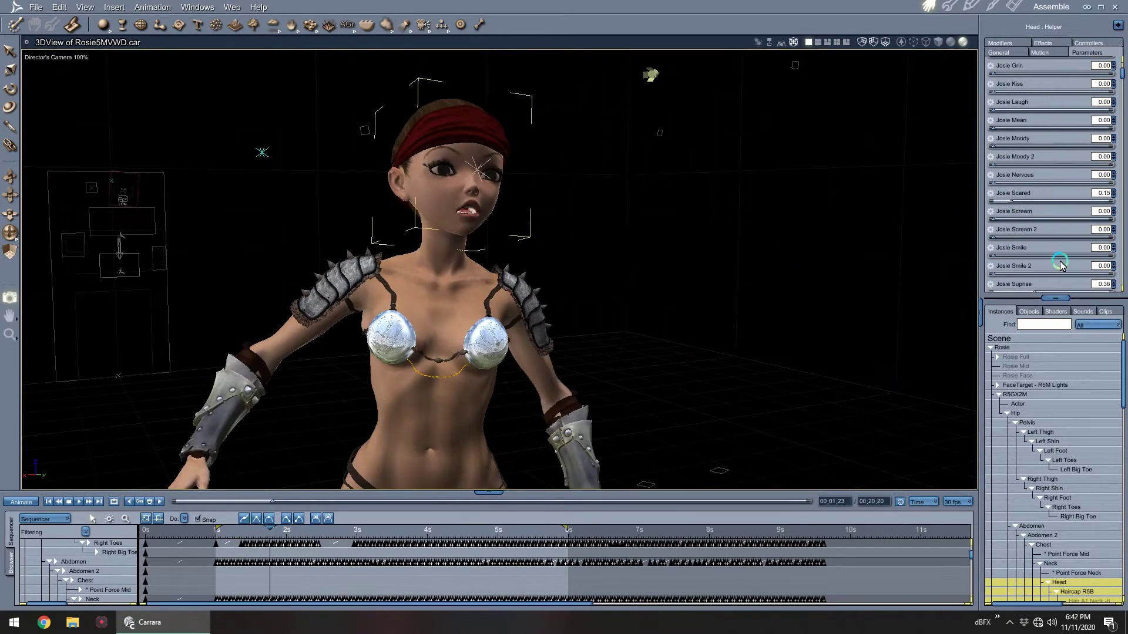
scroll(989, 219, down, 4)
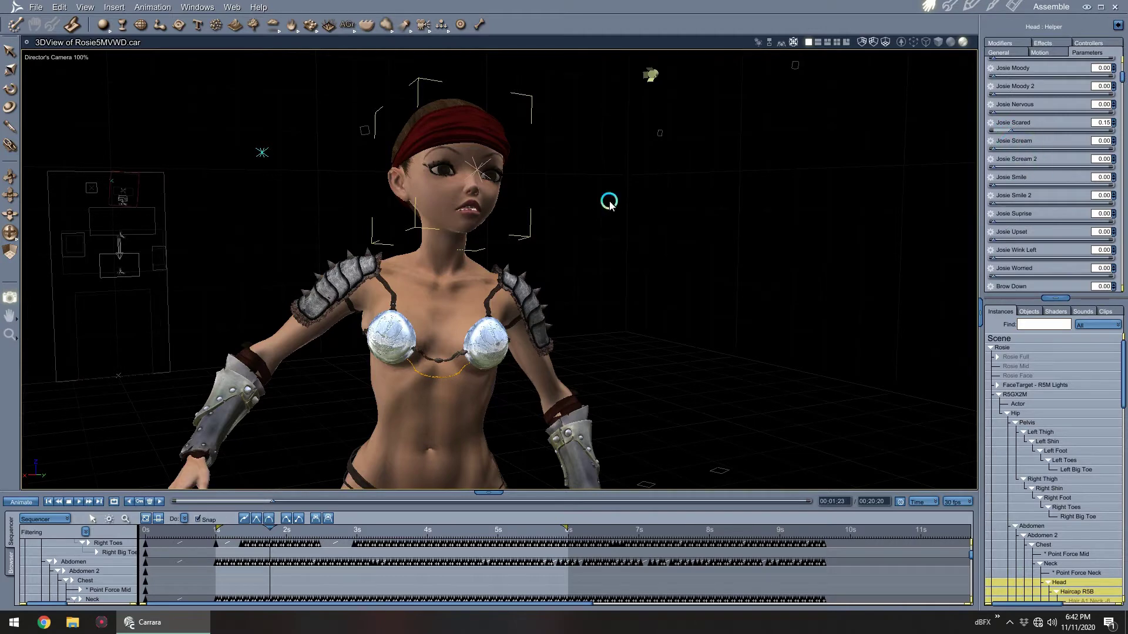
scroll(98, 577, down, 5)
scroll(338, 584, down, 1)
scroll(1057, 112, up, 7)
Set the head's Neck-Head Bend to about -0.28 at 1:23.
click(1003, 73)
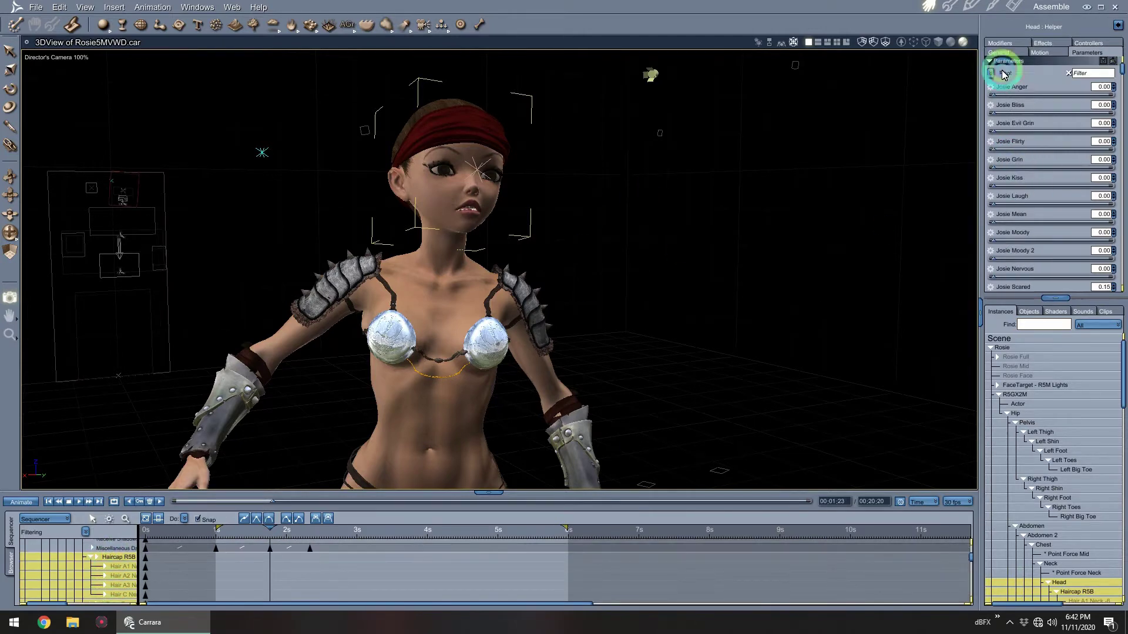
click(1022, 242)
click(1029, 94)
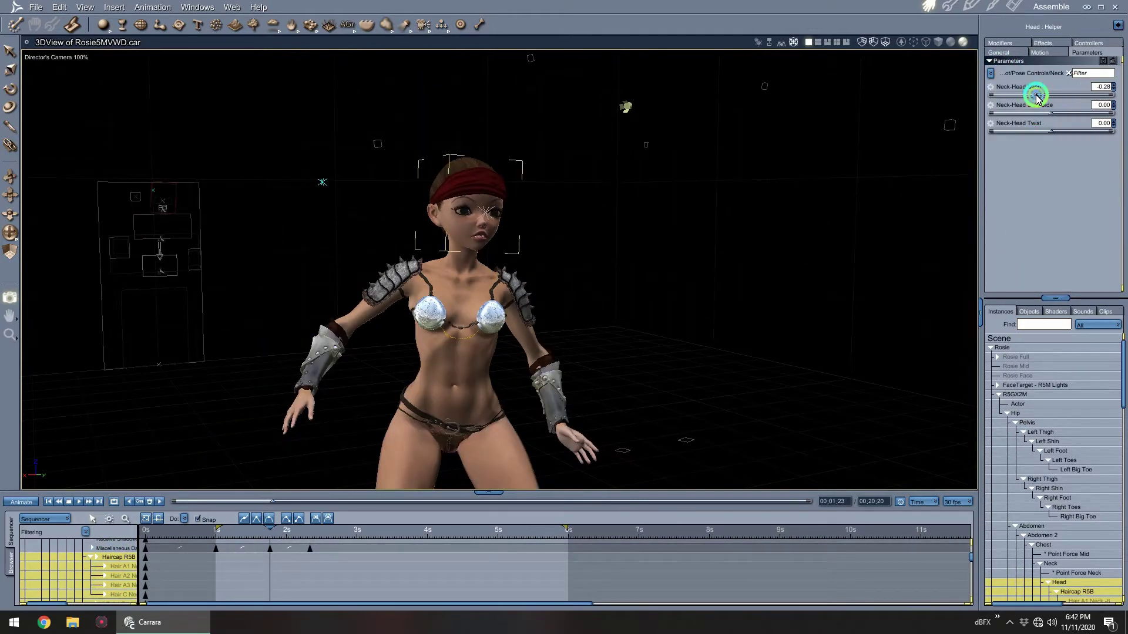
Select the Bezier tweeners between the head's Miscellaneous keyframes and set their ease in-out to 0.
click(241, 549)
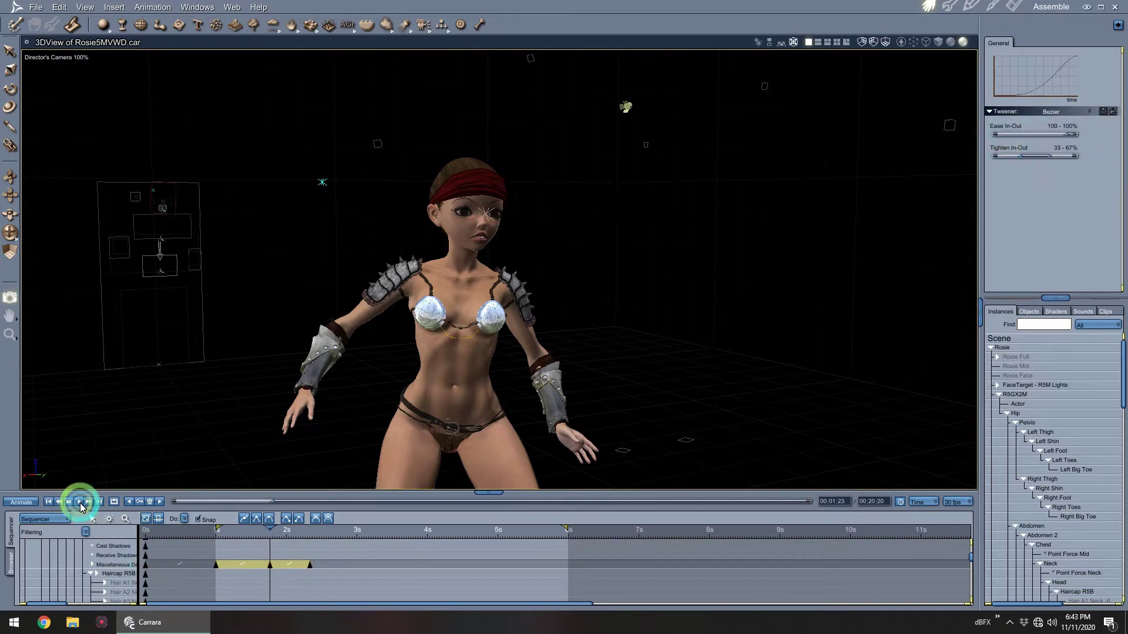
click(489, 550)
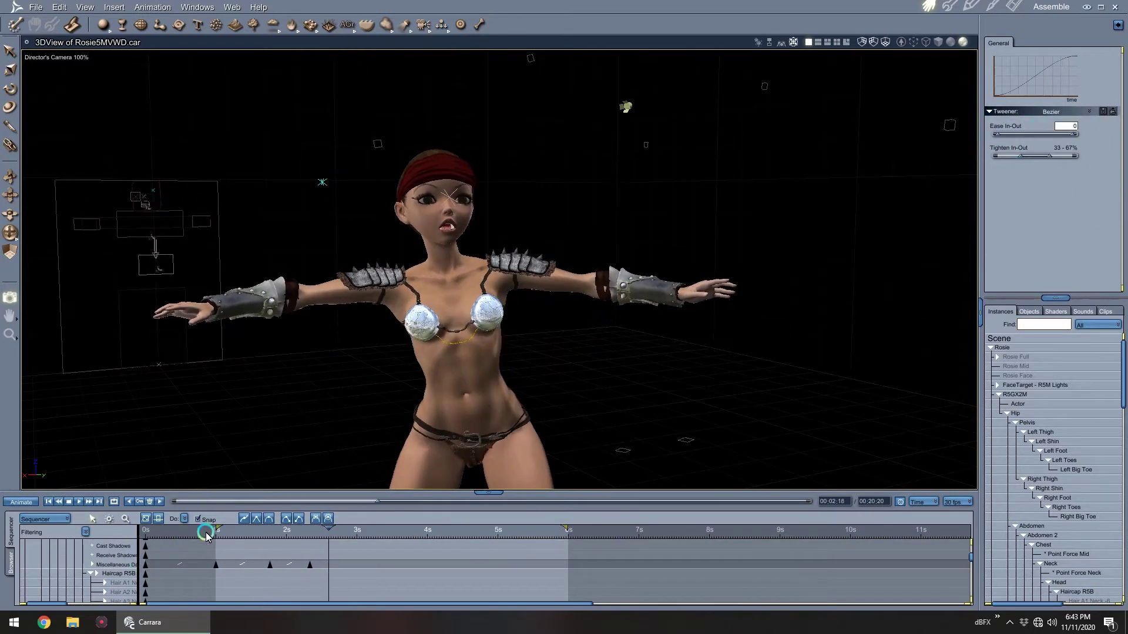
Keyframe the head's Neck-Head Bend at 2:22, and set the bend to -0.50 at 1:14.
click(48, 501)
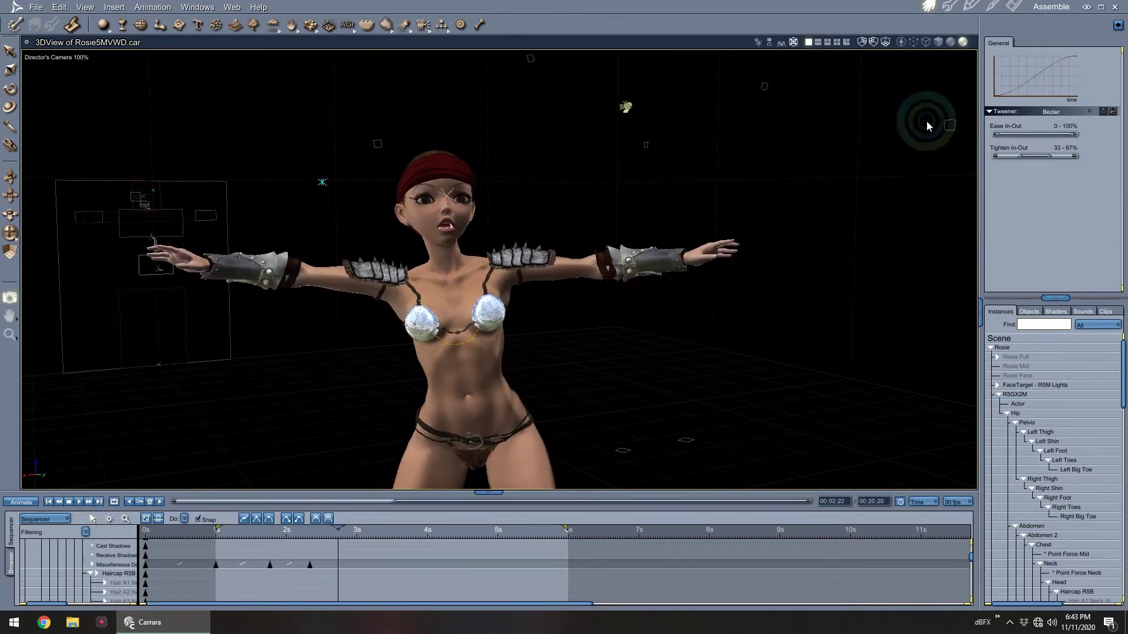
click(1060, 585)
drag(1051, 95, 1022, 99)
click(249, 533)
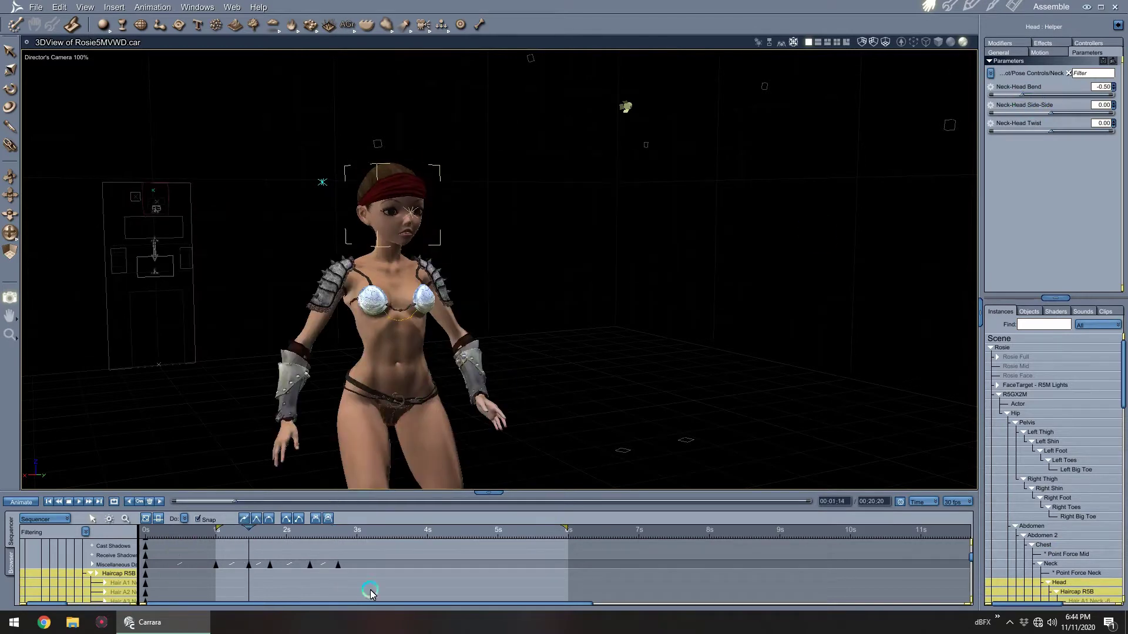
Select the tweeners between the head's Miscellaneous keyframes, set them to Bezier with ease in-out 0 - 100%, and play the animation.
drag(370, 594, 225, 558)
click(1053, 53)
click(1054, 64)
click(79, 502)
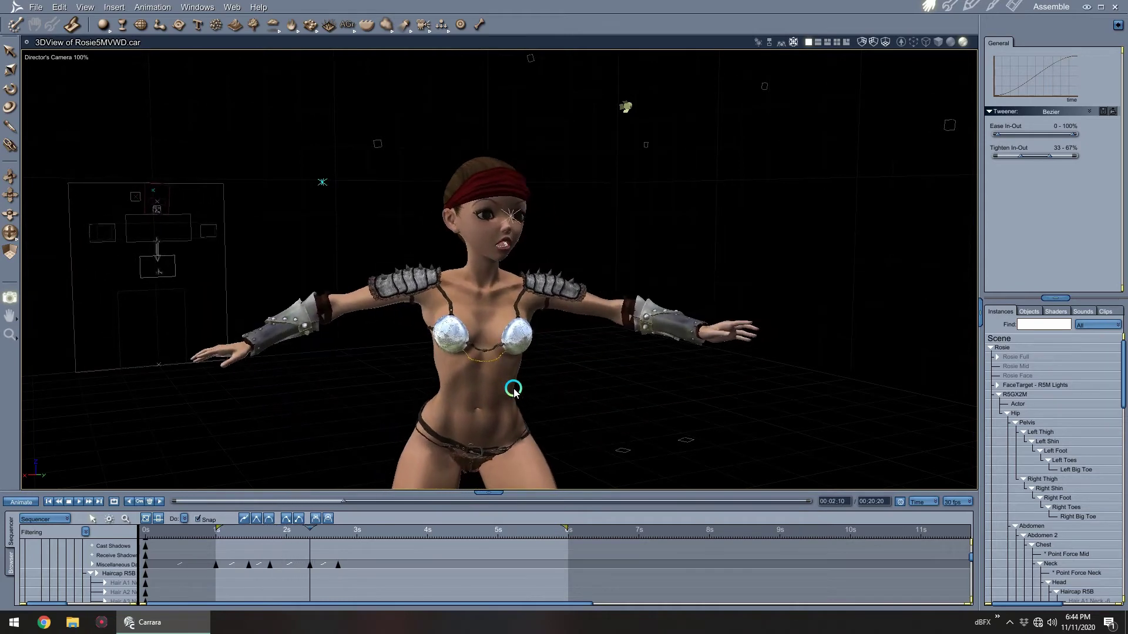
At 3:02, set the head's Josie Mean to 0.32, Josie Scared to 0.13 and Josie Suprise to 0.19; set Josie Mean to 0.24 at 2:10.
click(521, 185)
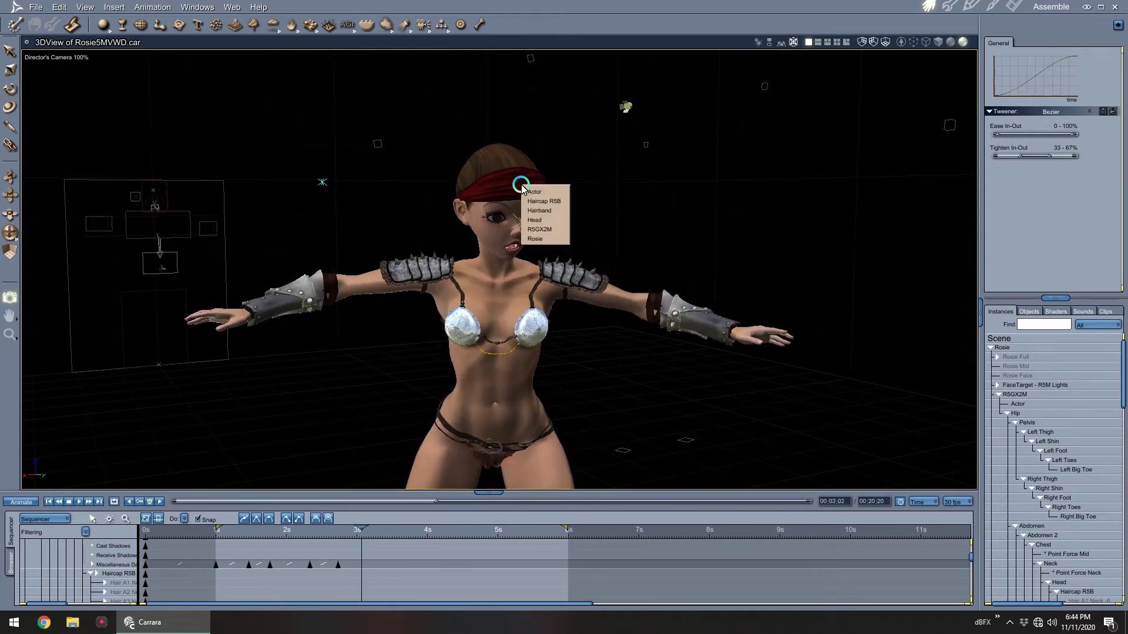
click(534, 220)
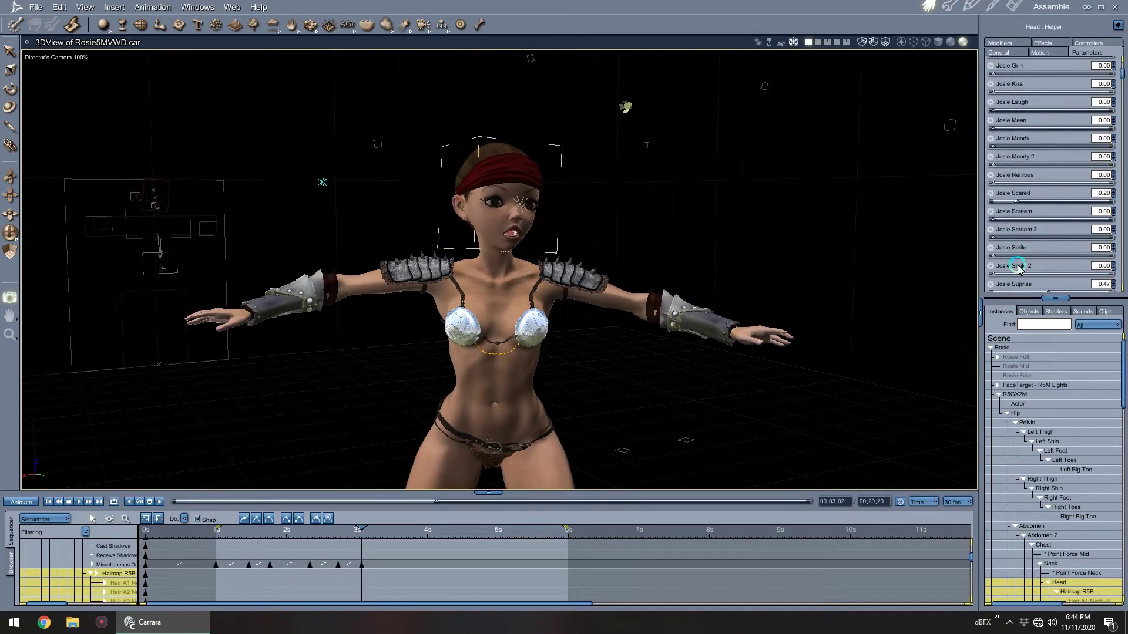
scroll(1042, 252, down, 2)
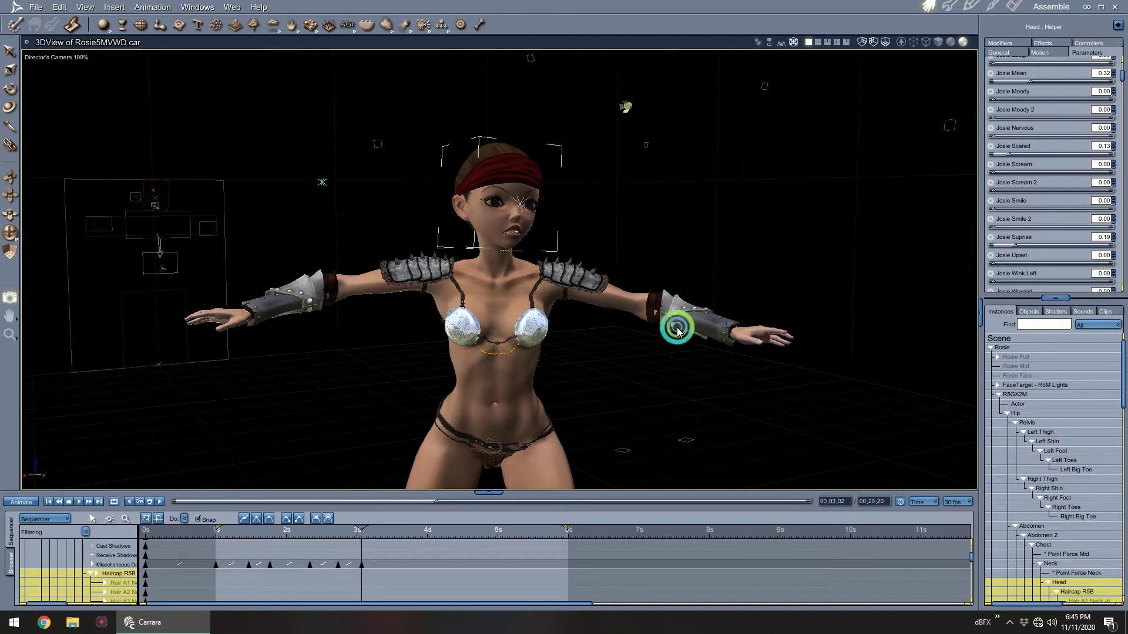
click(312, 533)
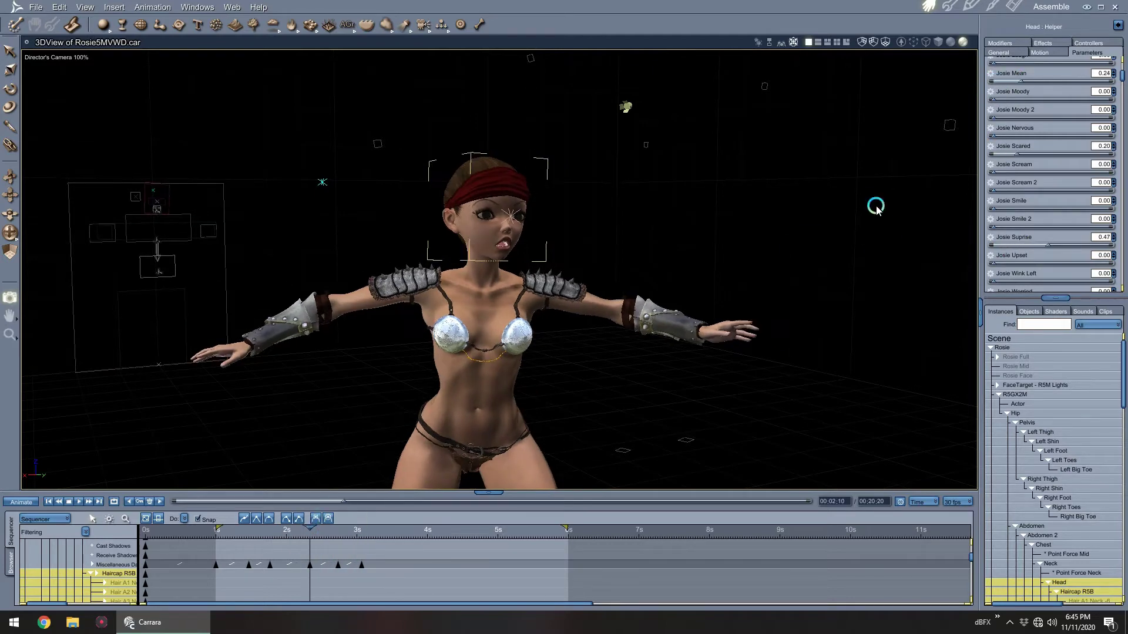
Keyframe the head's Neck-Head Bend at 3:24 and about 4:12, and advance the timeline towards 5:00.
drag(363, 537, 413, 533)
scroll(1032, 96, up, 5)
click(1018, 73)
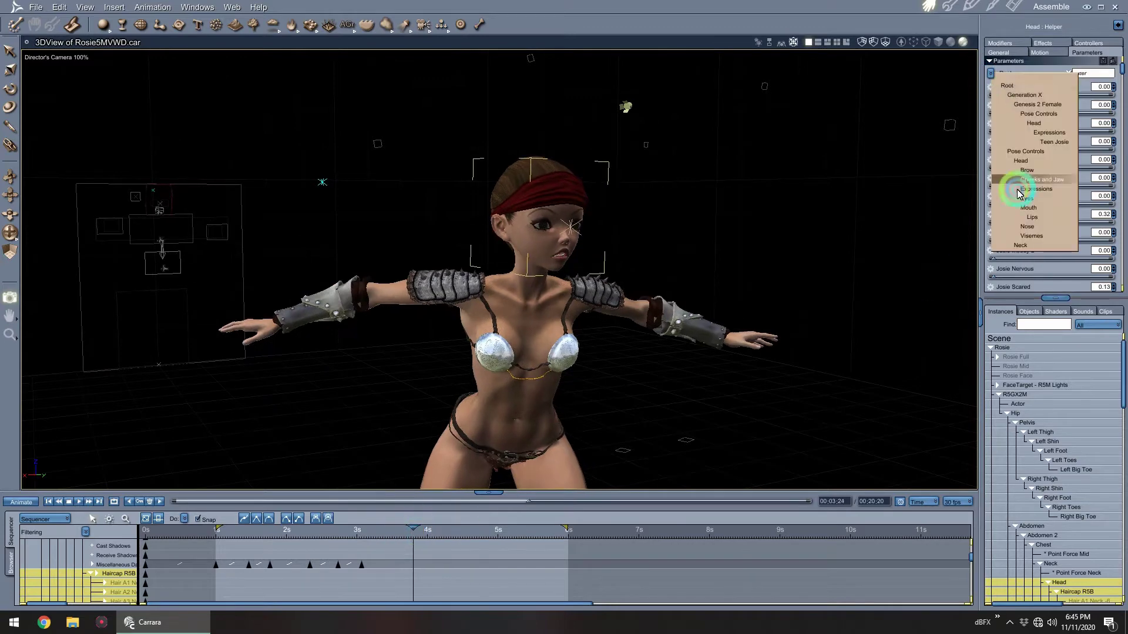
click(1020, 245)
mouse_move(1025, 93)
mouse_down()
mouse_move(1036, 96)
mouse_move(1026, 95)
mouse_up()
click(452, 531)
drag(458, 531, 498, 530)
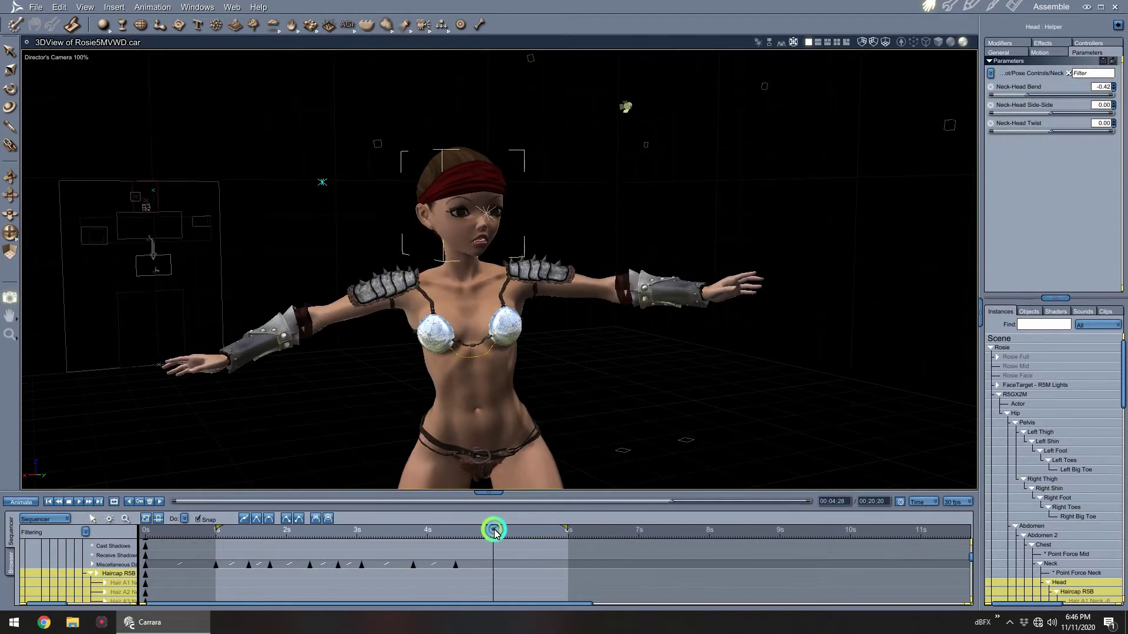
Set all the head's Miscellaneous tweeners up to 5:00 to Bezier with ease in-out 0 - 100%, and end the playback range at 5 seconds.
click(937, 181)
click(1120, 85)
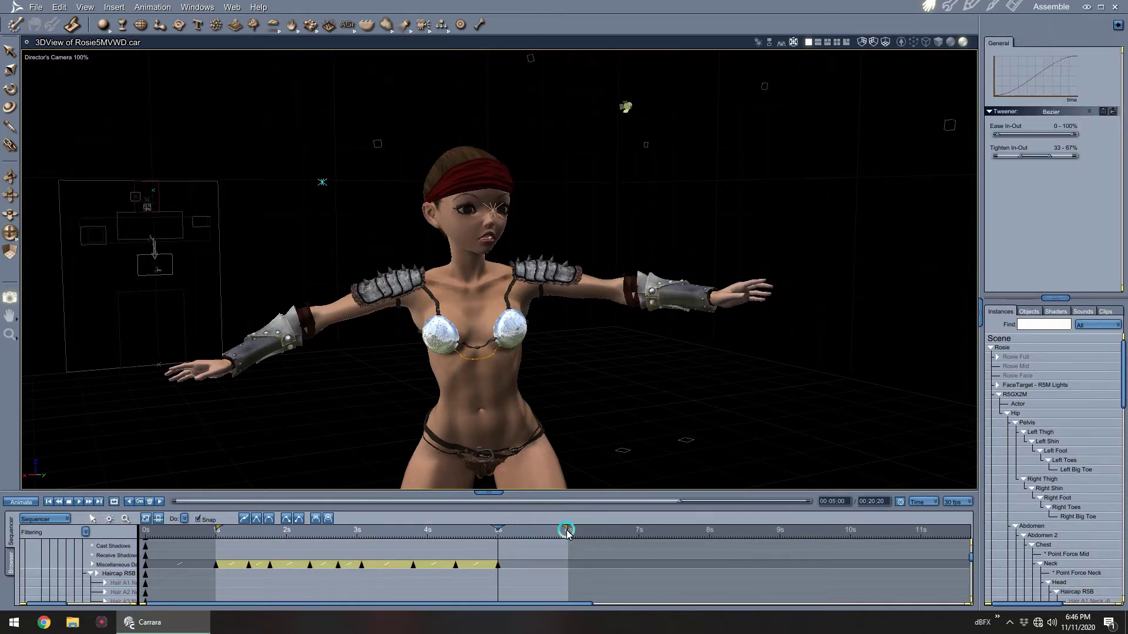
drag(566, 529, 498, 530)
click(49, 502)
Reframe Rosie through the Rosie Full camera, and move that camera's keyframe from 5:00 to about 1:00.
click(55, 57)
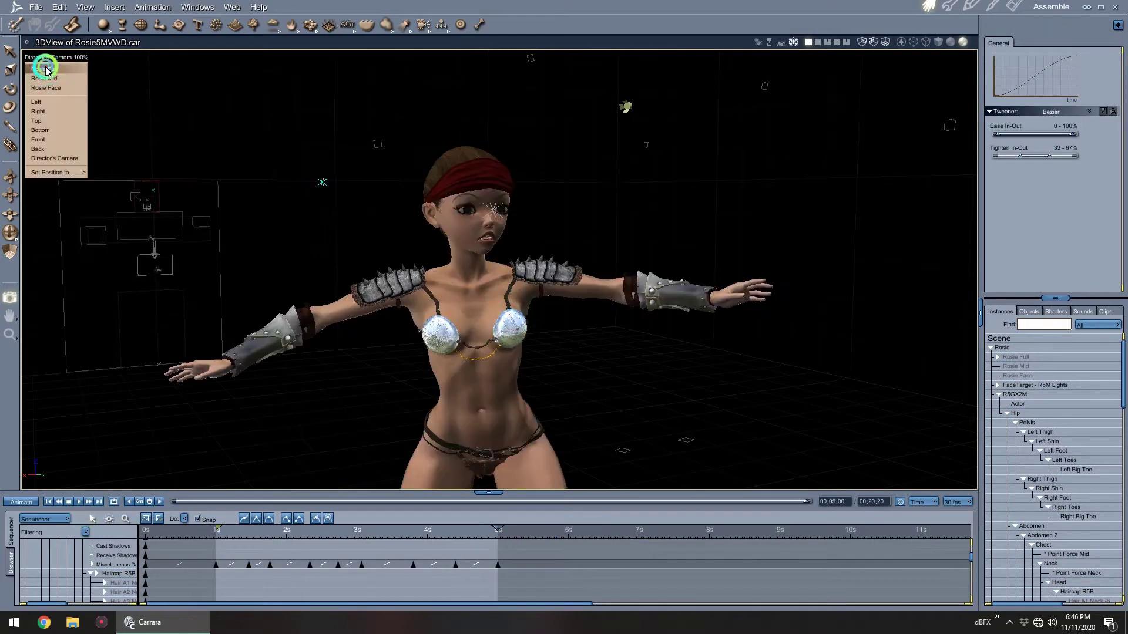
click(53, 88)
drag(590, 247, 495, 240)
scroll(504, 573, up, 10)
drag(499, 566, 214, 566)
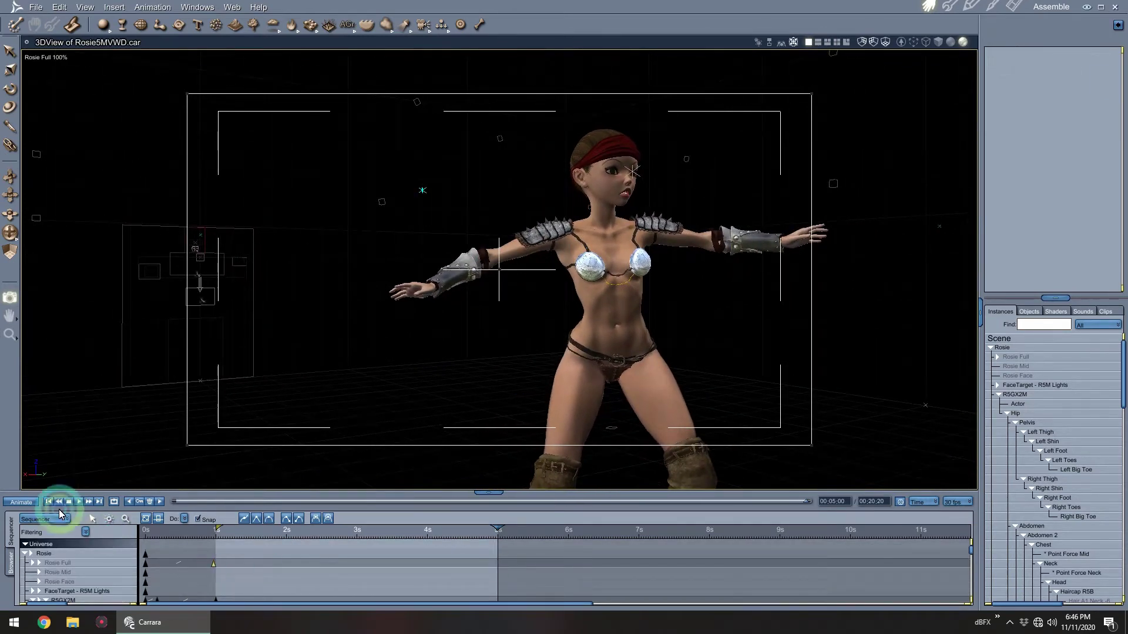
Play the animation through the Rosie Full camera, and shorten the playback range to end at 4 seconds.
click(49, 502)
click(78, 502)
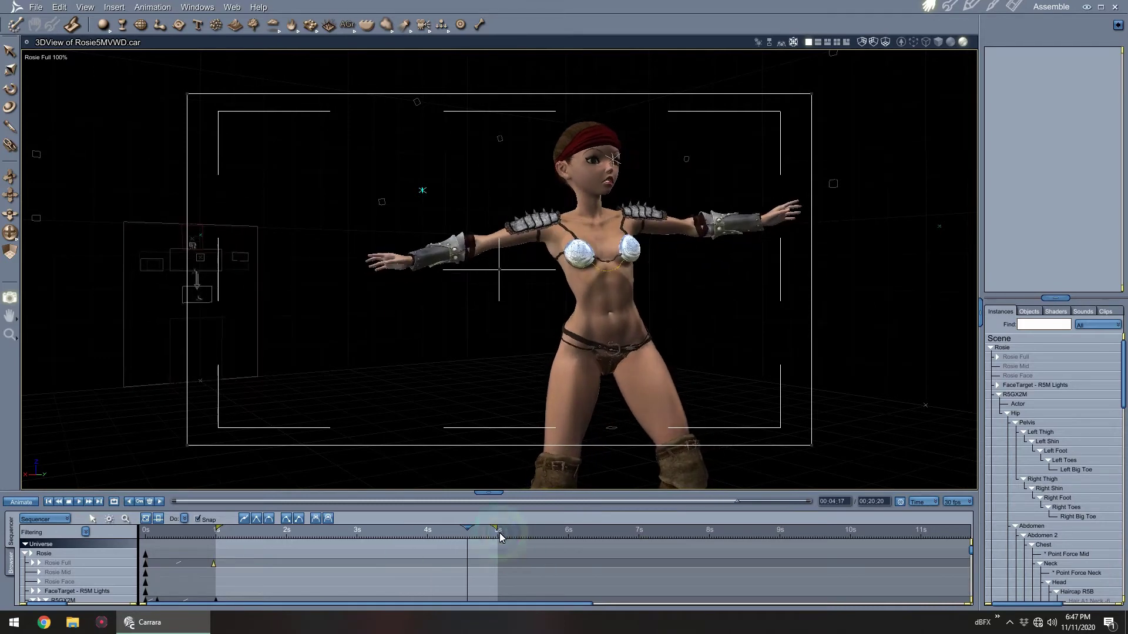
drag(495, 529, 427, 529)
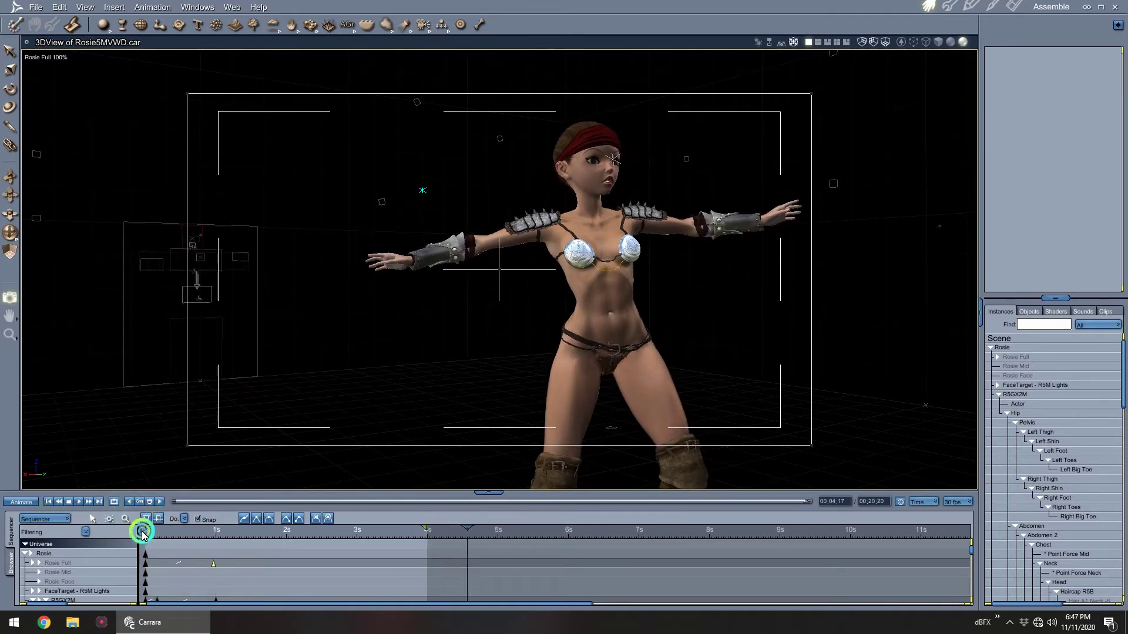
Return to the first frame, view Rosie through the Director's Camera, and collapse her Hip hierarchy in the scene list.
click(49, 502)
click(33, 57)
click(74, 159)
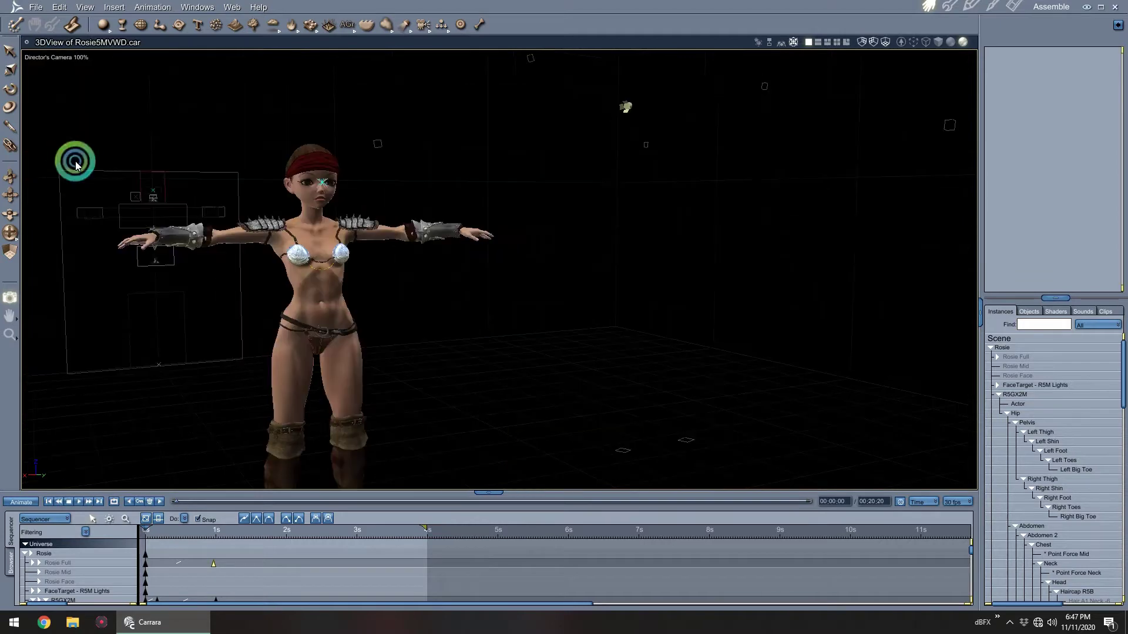
middle_drag(322, 215, 505, 254)
click(1006, 414)
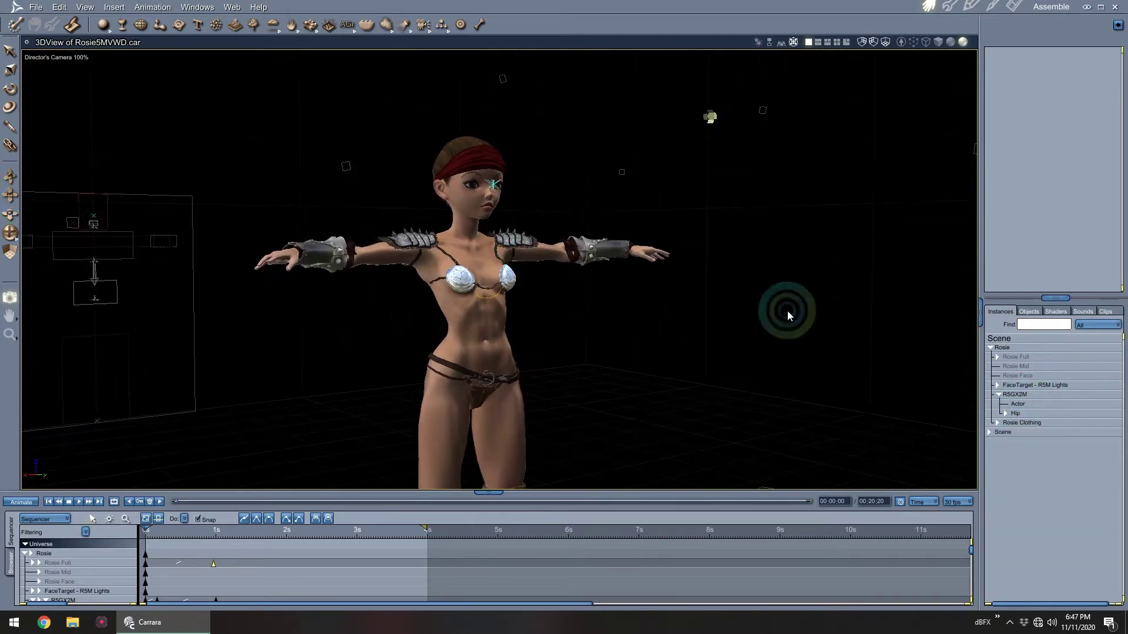
Add the J-Suit V garment from the Rosie 5 object library to the scene.
click(11, 563)
click(72, 574)
scroll(82, 580, up, 2)
click(91, 572)
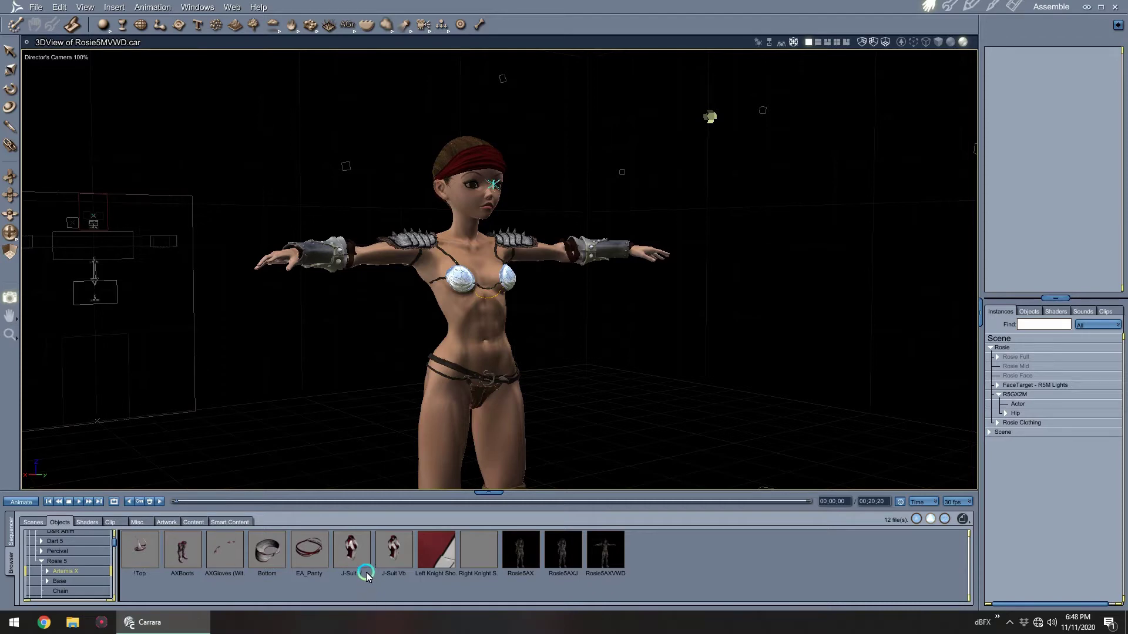
drag(354, 551, 1040, 495)
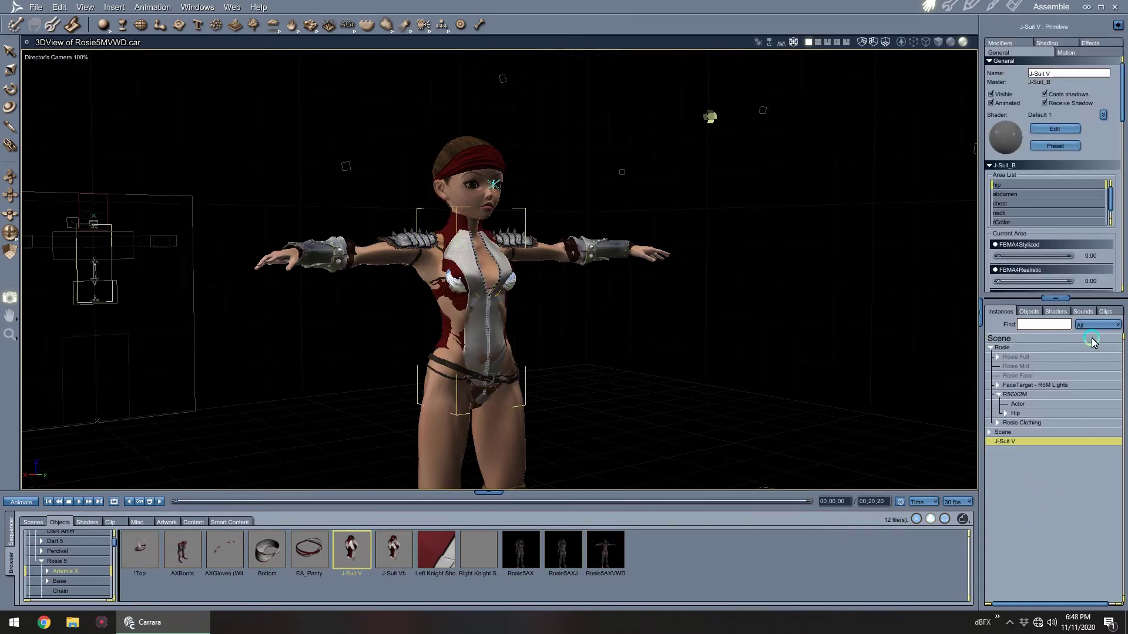
Apply the Worn Leather shader from the Clothing library to the J-Suit V's Front and Back shading domains.
click(1058, 44)
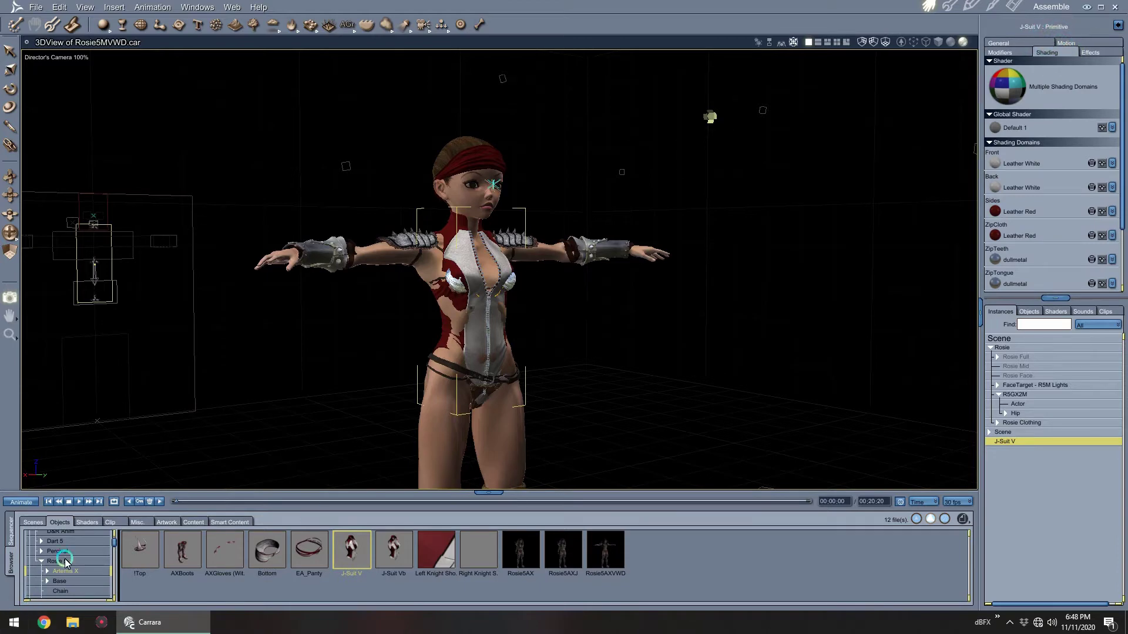
click(88, 522)
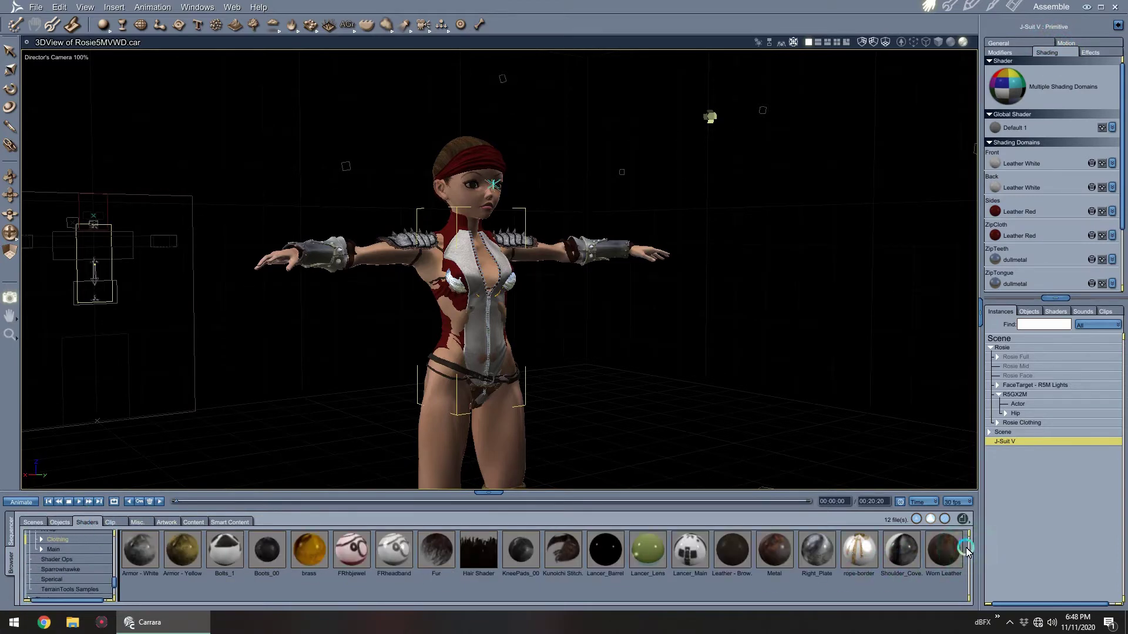
mouse_move(943, 555)
mouse_down()
mouse_move(1024, 483)
mouse_move(1036, 150)
mouse_move(1032, 170)
mouse_move(1043, 301)
mouse_move(1053, 115)
mouse_up()
Open the Leather Red shader of the suit's Sides for editing, and rename that shader Leather Black.
double_click(1033, 141)
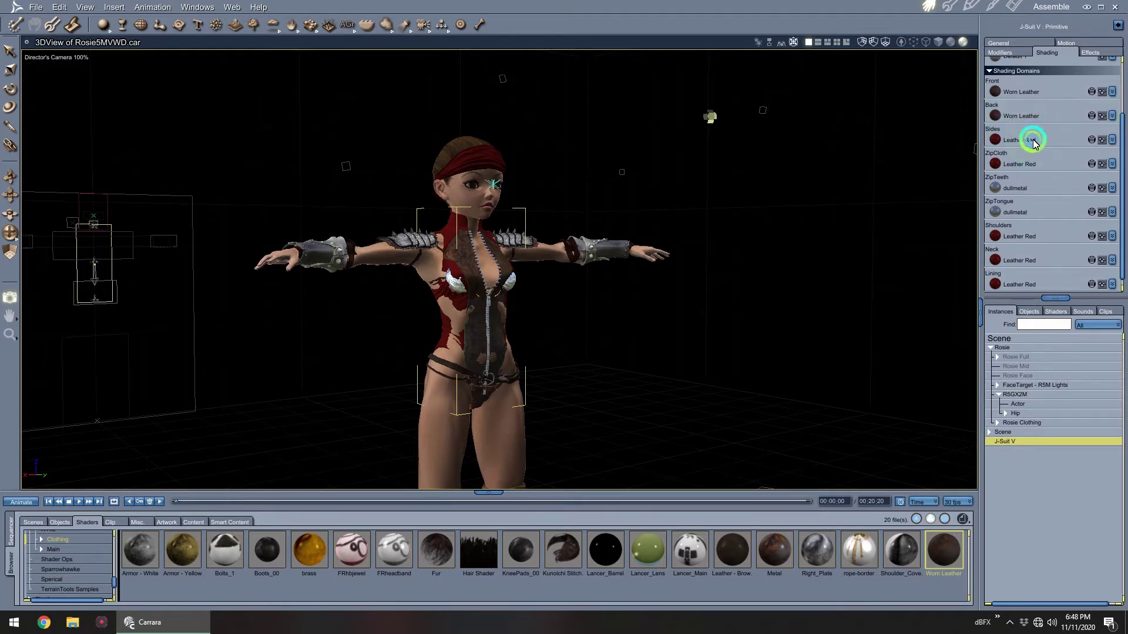
click(587, 388)
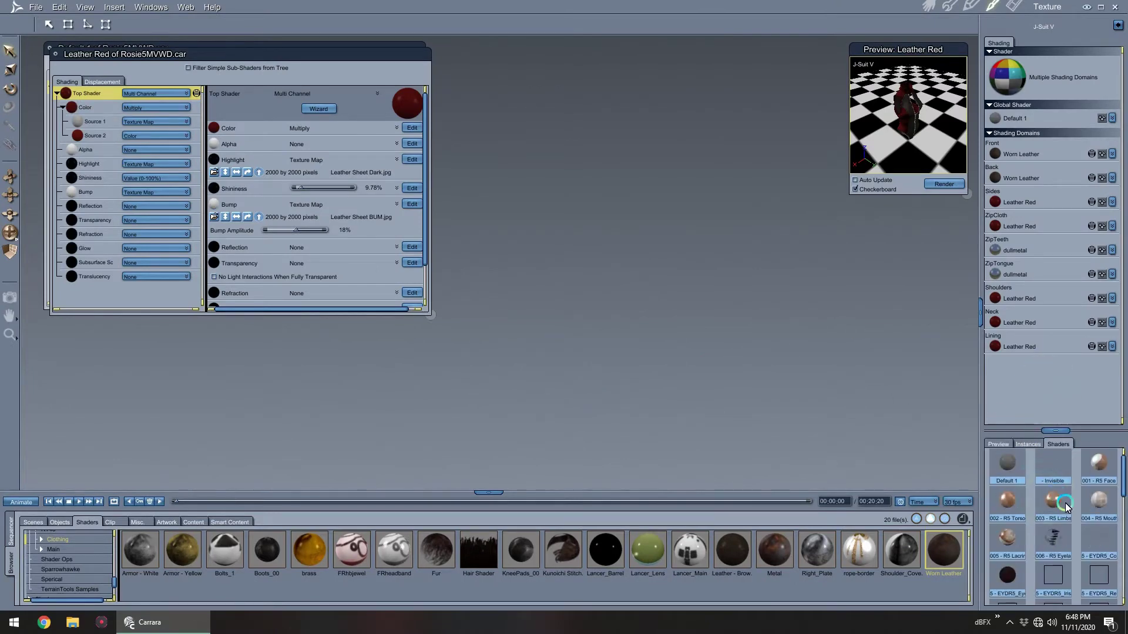
scroll(1074, 546, down, 1)
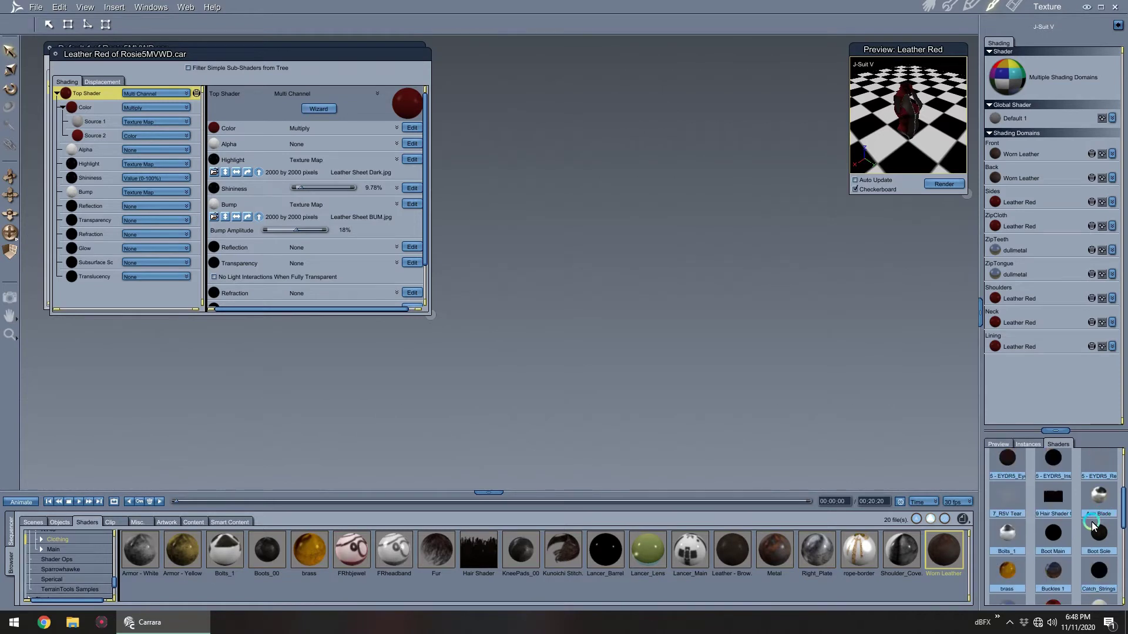
scroll(1093, 524, down, 3)
scroll(1087, 524, down, 3)
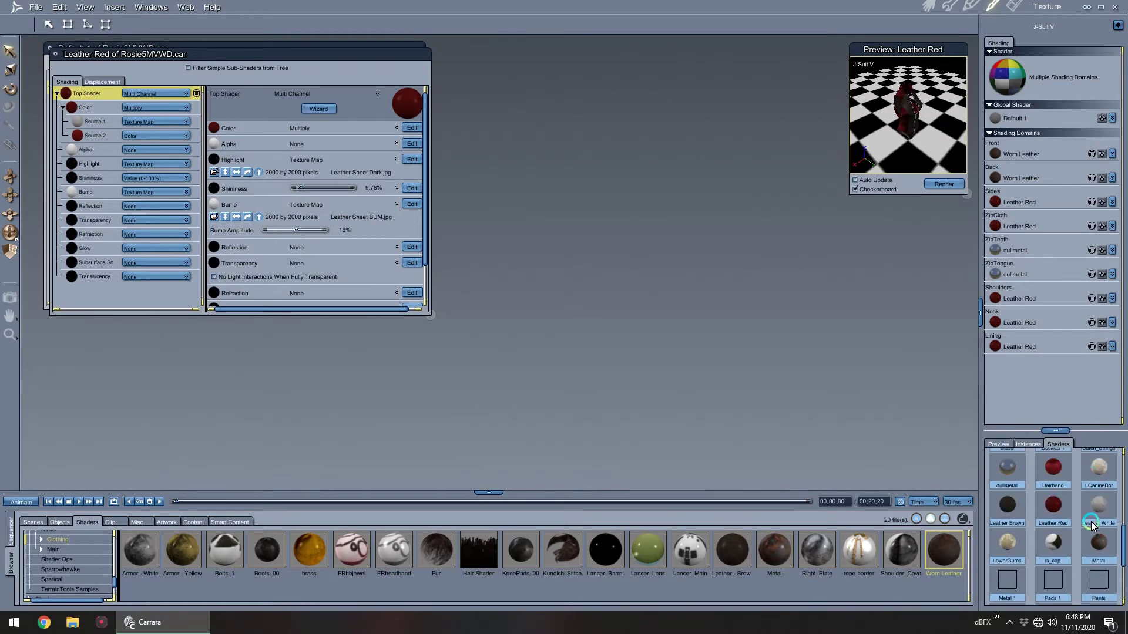
click(1053, 506)
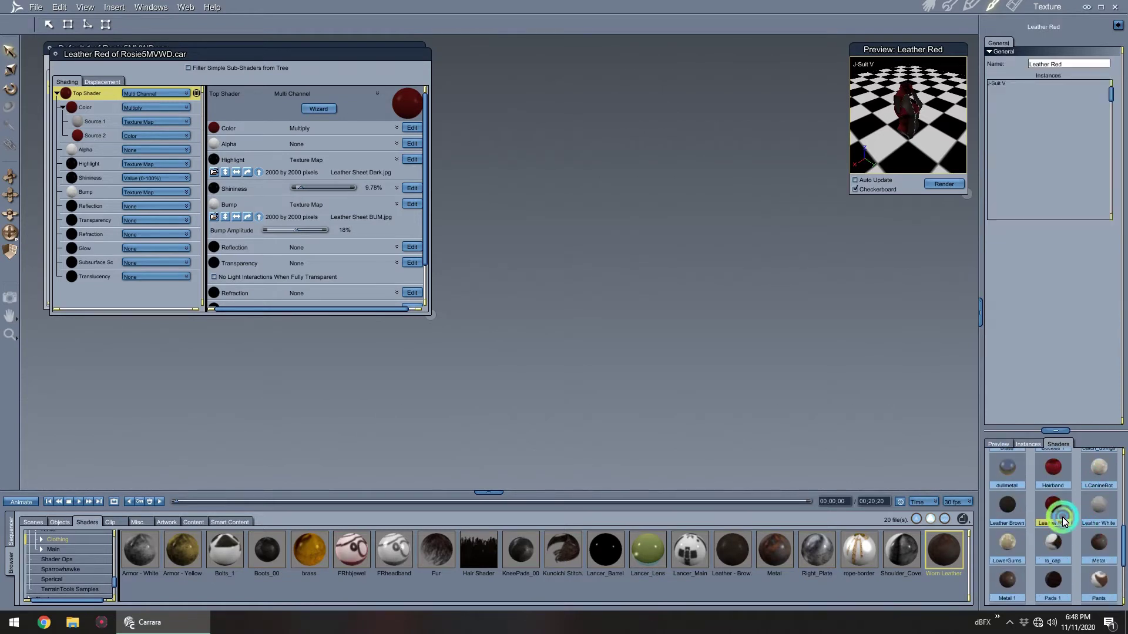
click(1056, 66)
double_click(1056, 66)
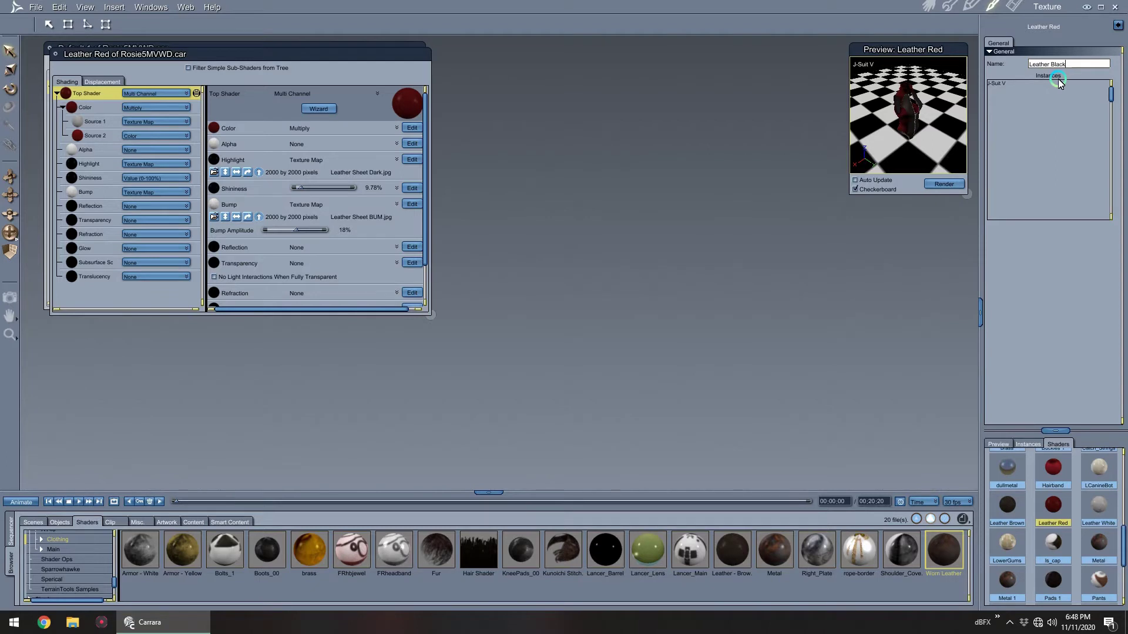
click(1034, 64)
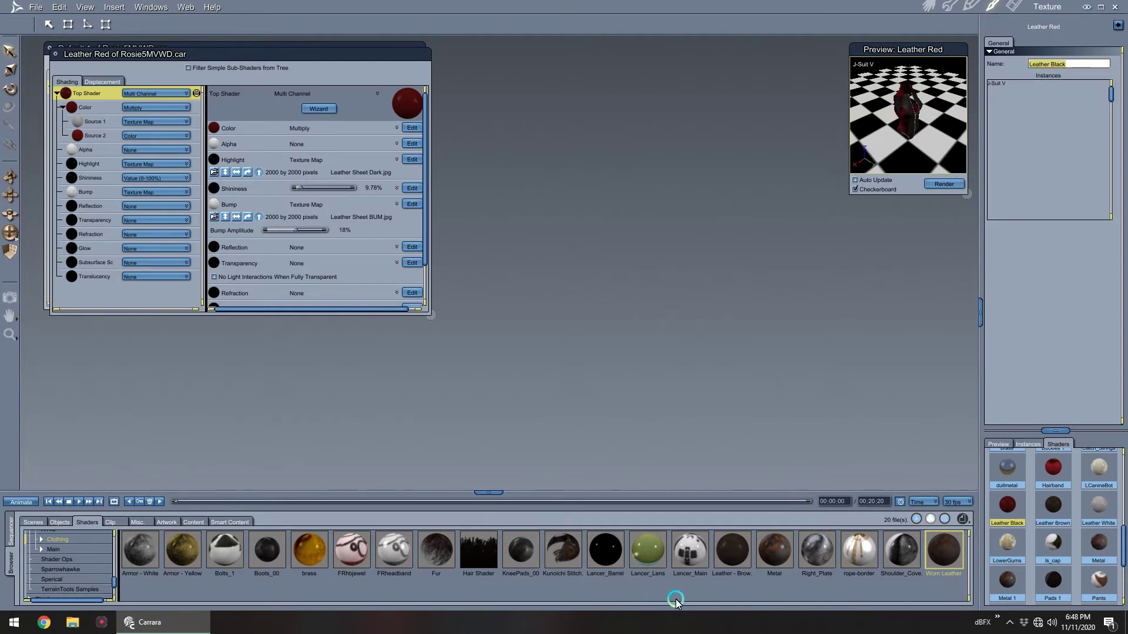
Copy Worn Leather onto the Leather Black top shader, and load Leather Sheet Dark.jpg as the texture map of the colour's Source 1.
scroll(1065, 541, down, 3)
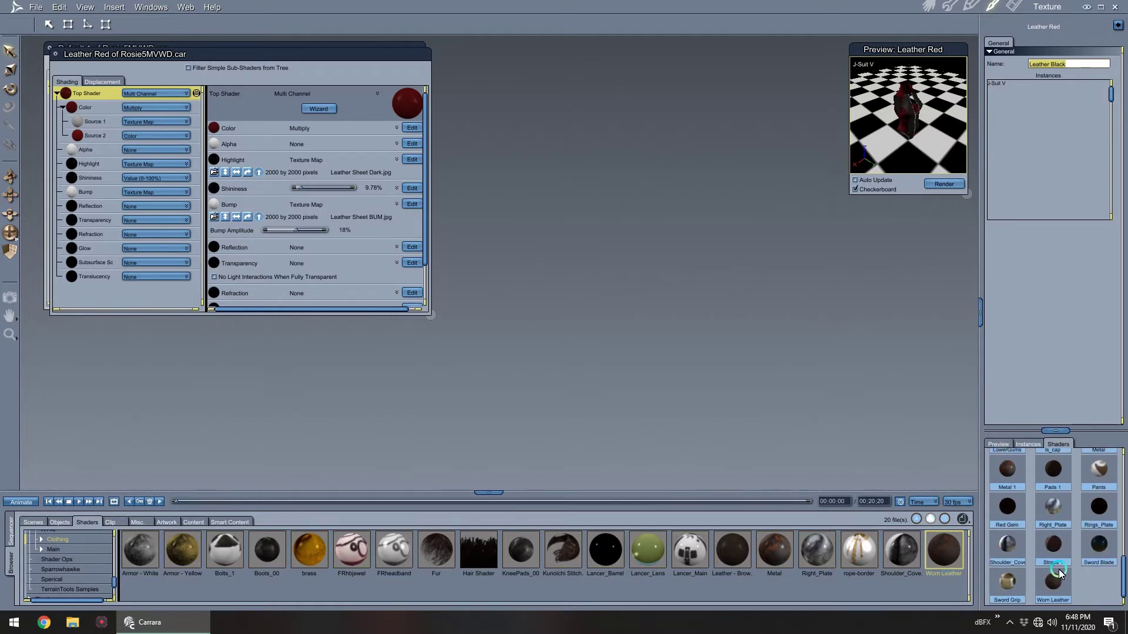
drag(1059, 574, 95, 97)
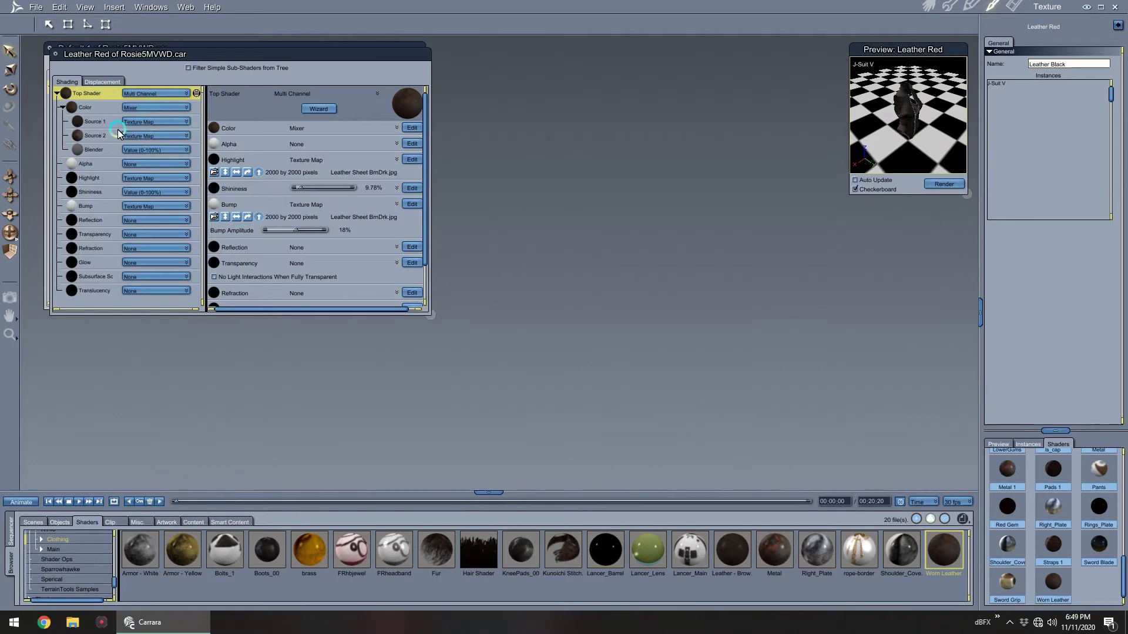
click(100, 136)
click(101, 124)
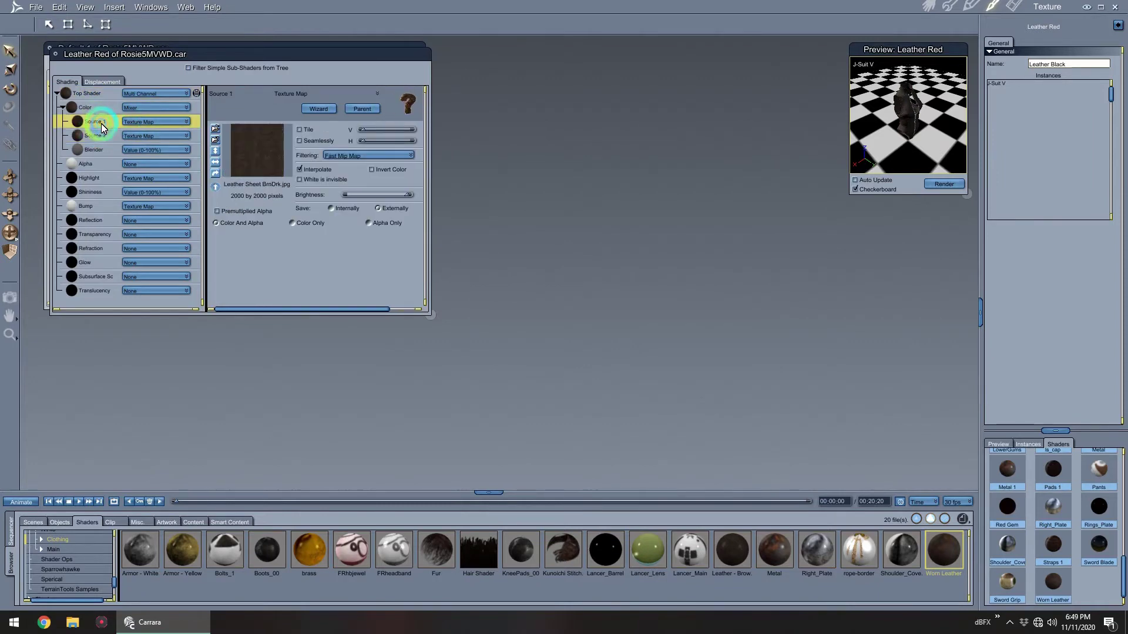
click(216, 130)
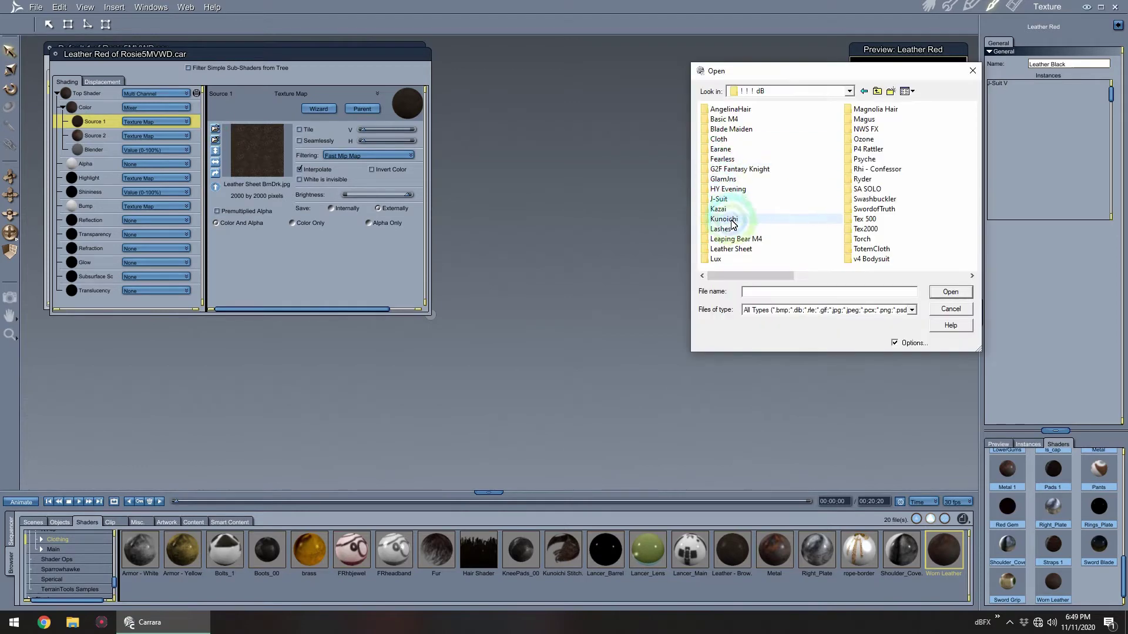
double_click(732, 249)
double_click(853, 135)
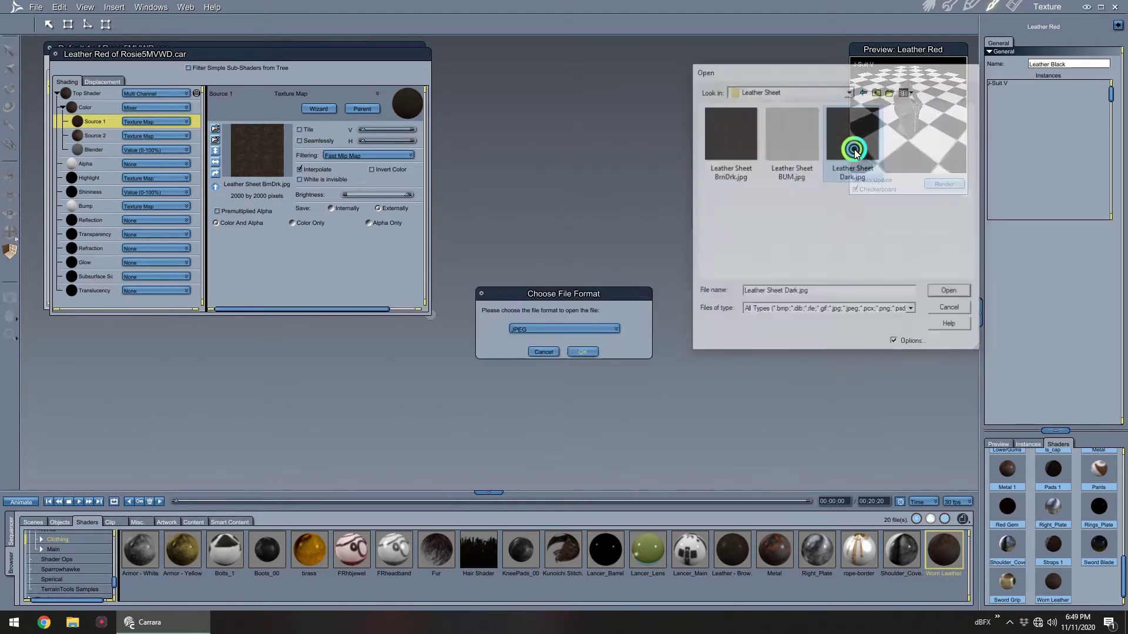
click(582, 352)
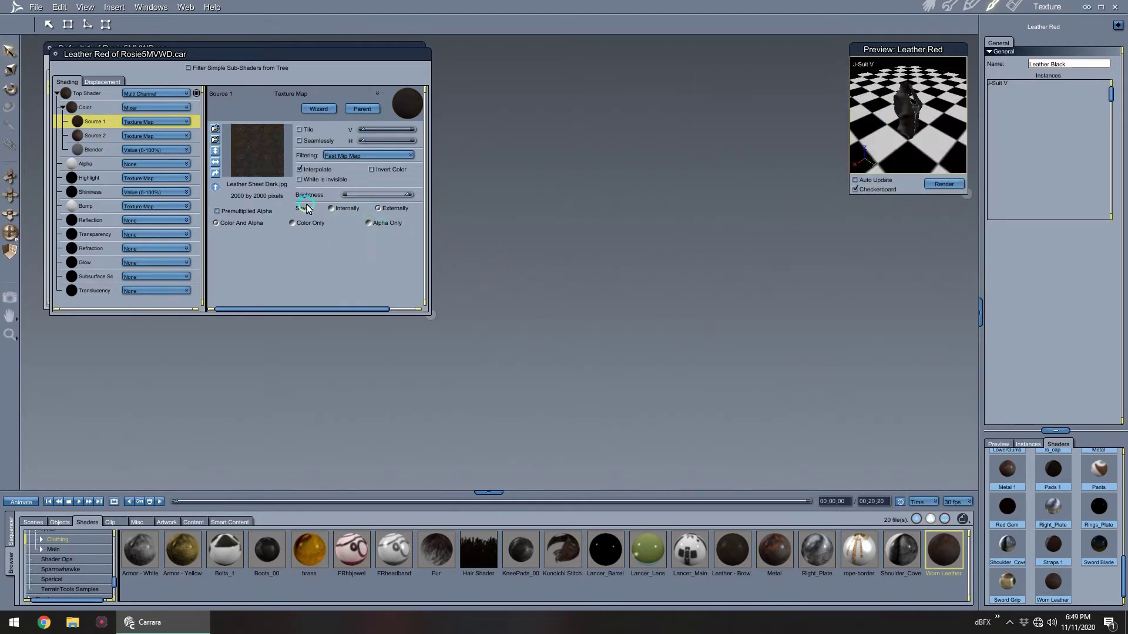
Copy the Leather Sheet Dark.jpg texture map from the colour's Source 1 onto the Highlight and Bump channels.
click(92, 182)
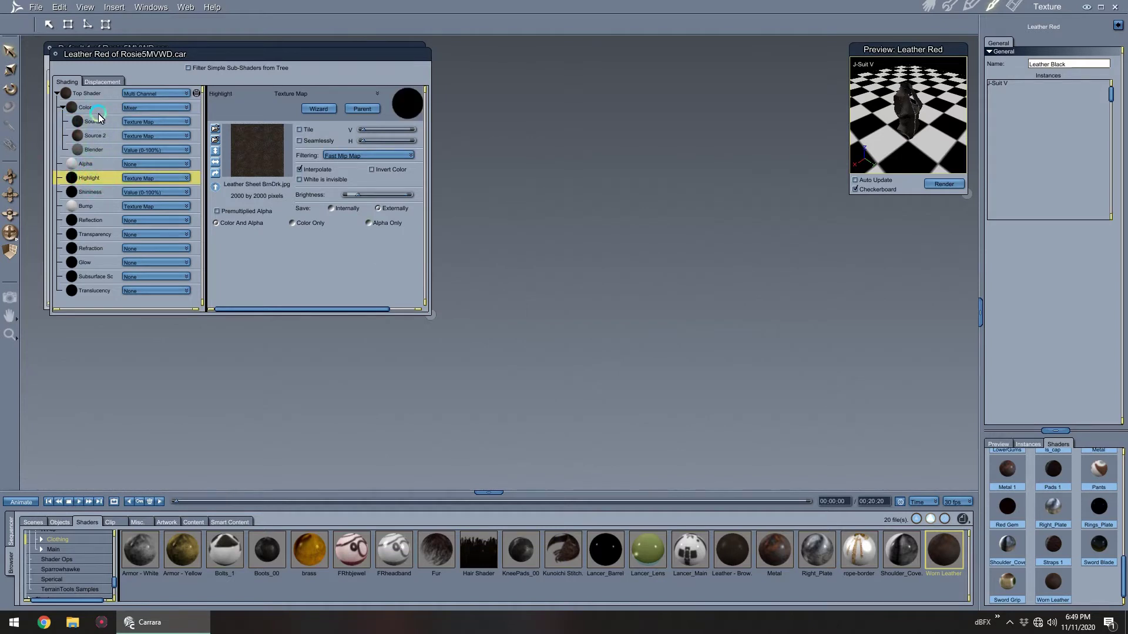
drag(98, 125, 102, 184)
click(88, 202)
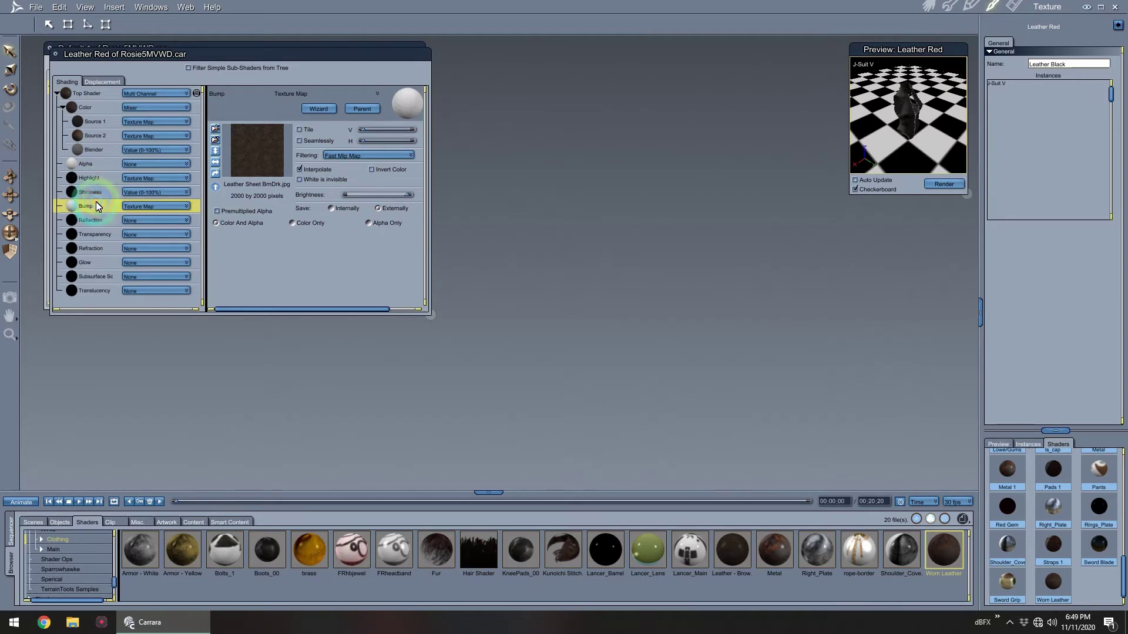
drag(98, 182, 92, 204)
click(104, 96)
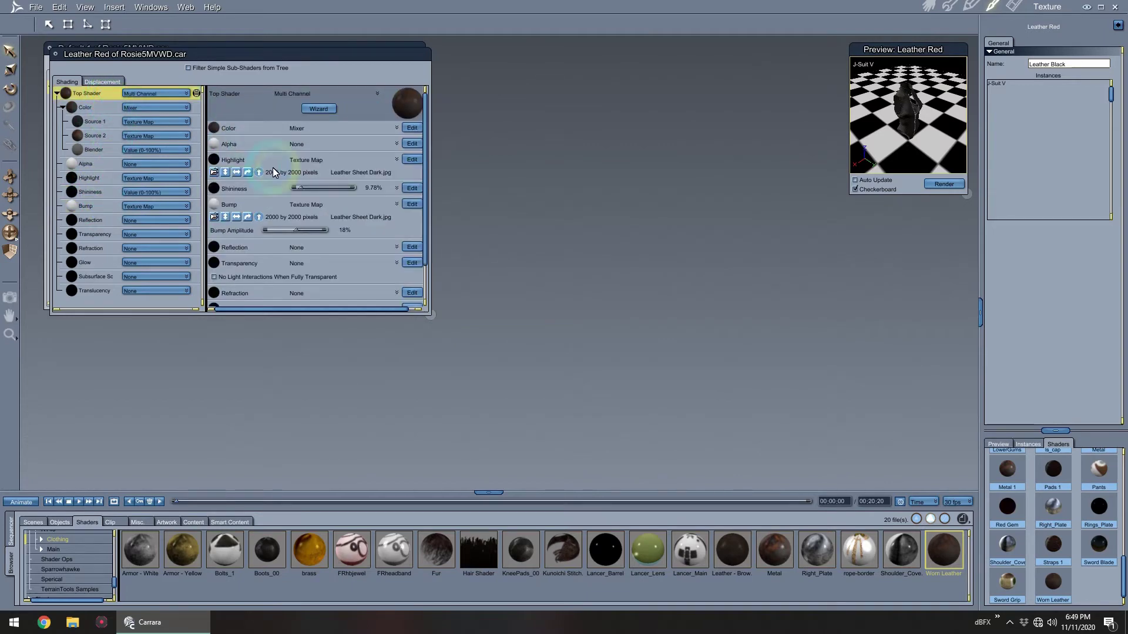
Lower the Blender value of the colour mixer to 23.91%.
click(103, 151)
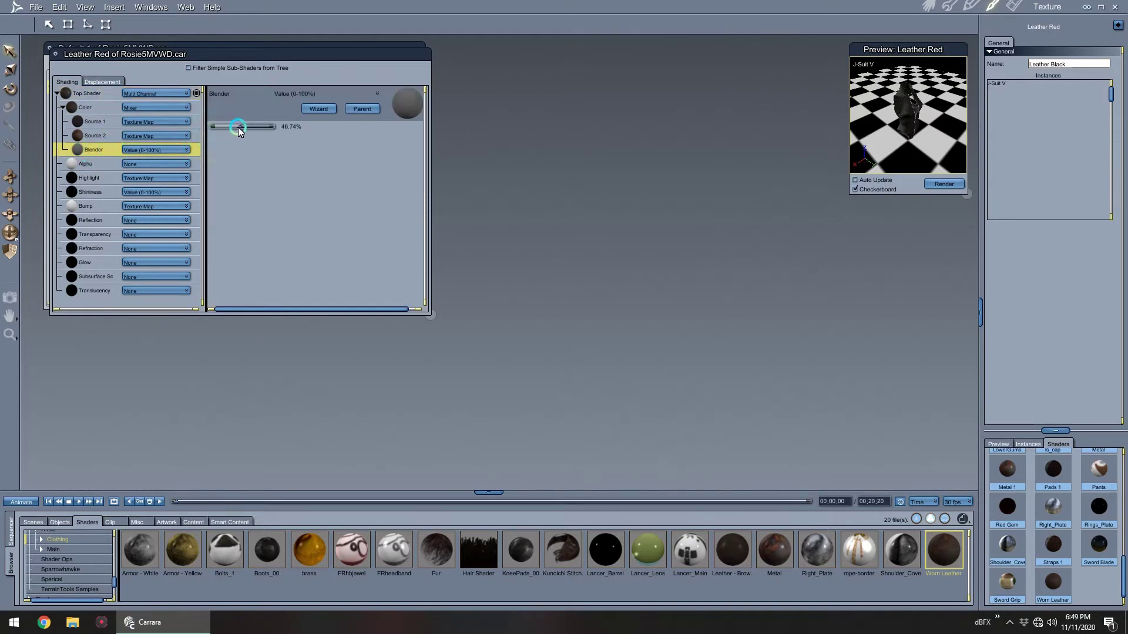
drag(239, 130, 230, 130)
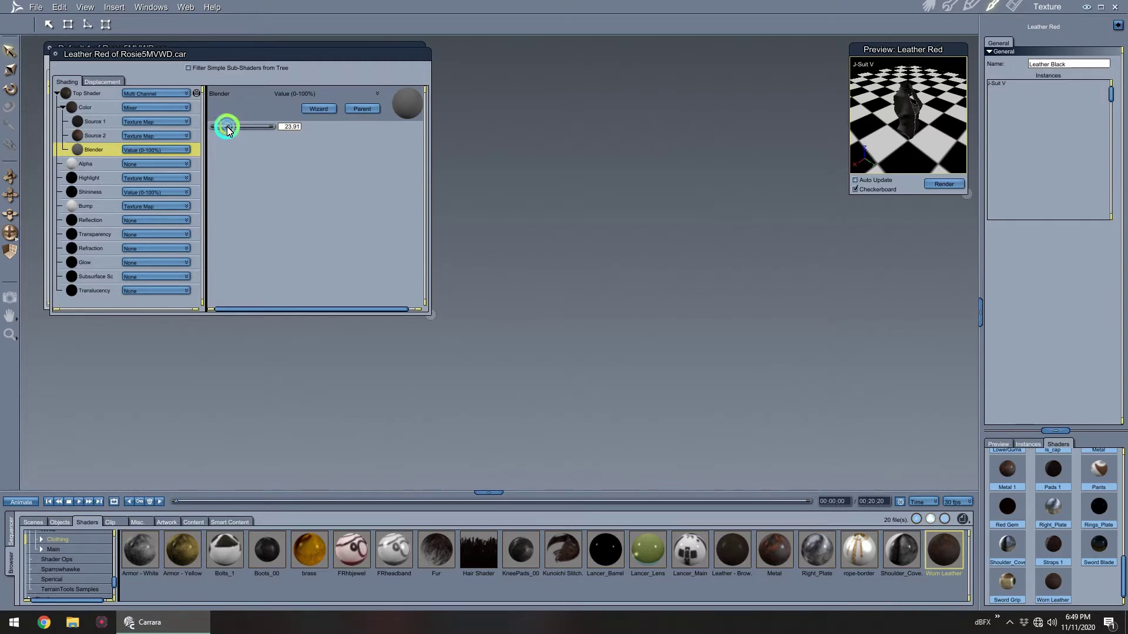
click(105, 108)
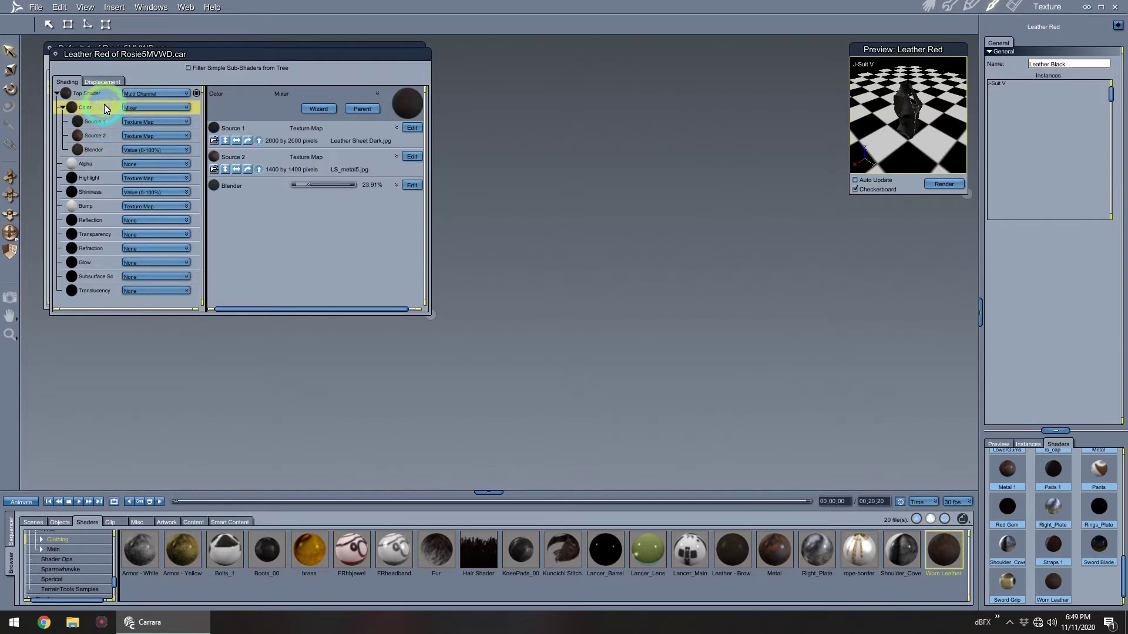
Return to the Assemble room and launch Go VWD Cloth and Hair with duplicate-vertex welding and the discrete tweener enabled.
click(928, 7)
click(1095, 333)
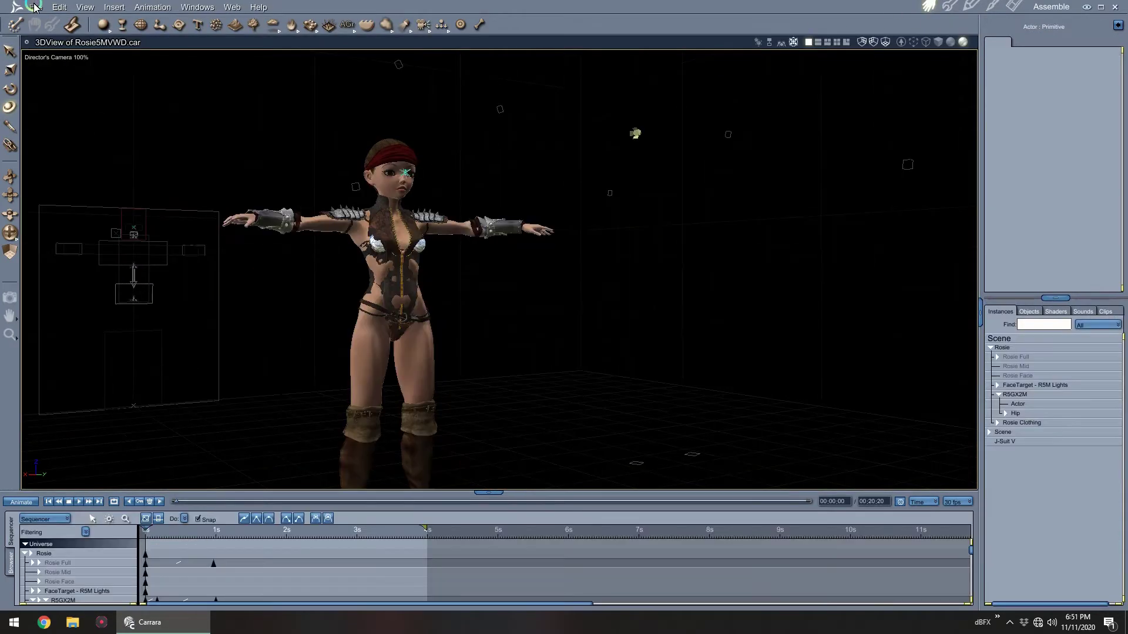
click(36, 7)
click(43, 157)
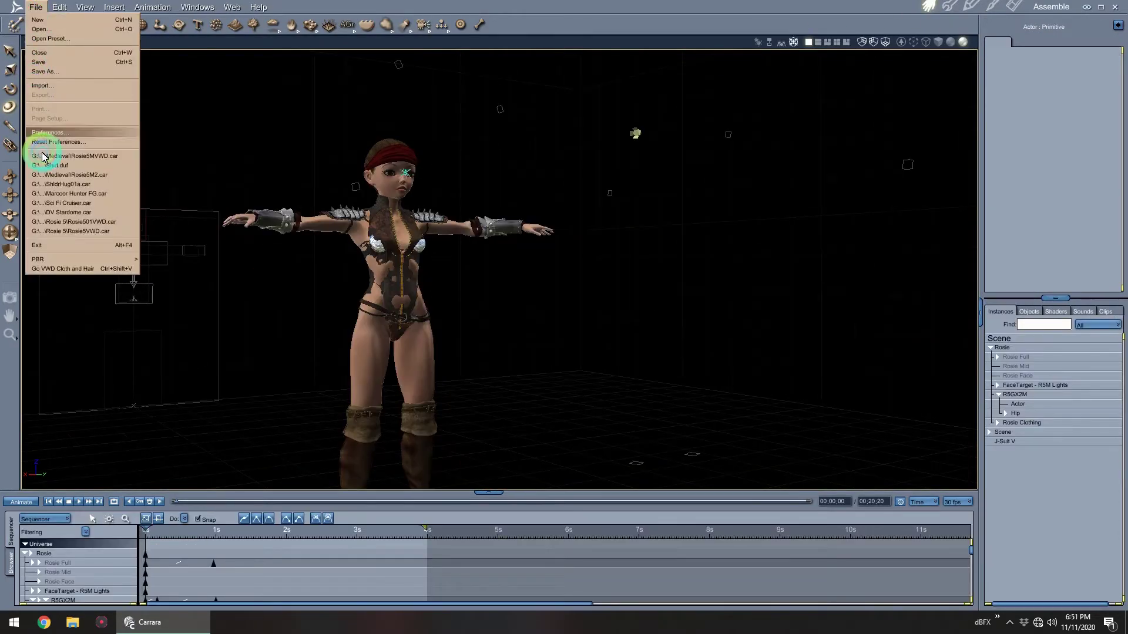
click(51, 268)
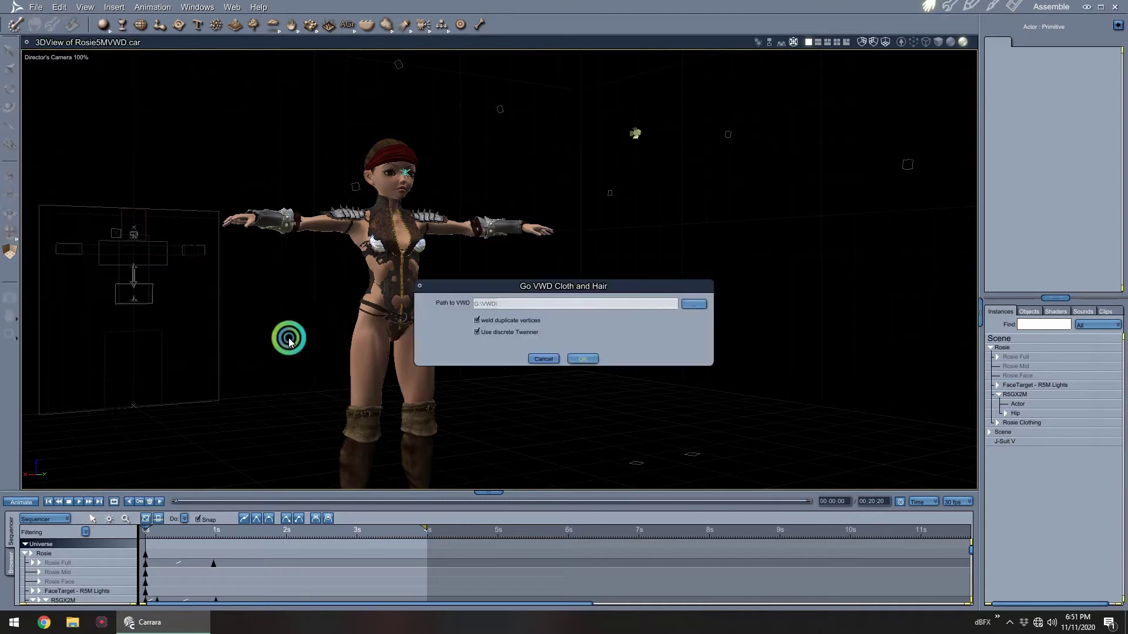
click(580, 358)
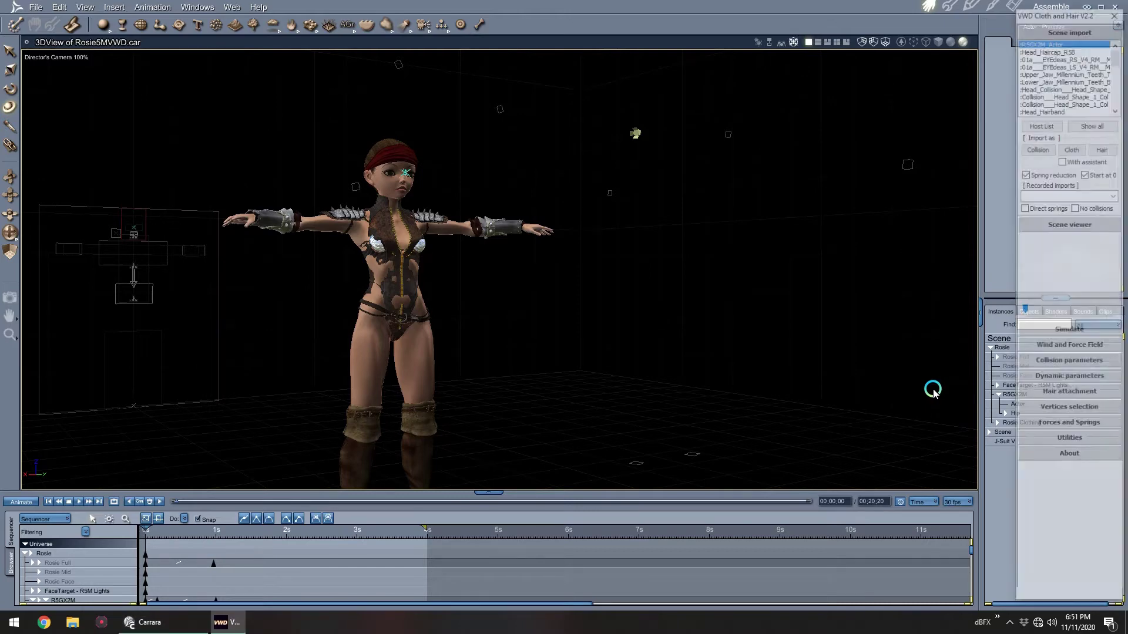
Collapse the Scene viewer section and delete all VWD "Exchange" files.
click(1102, 225)
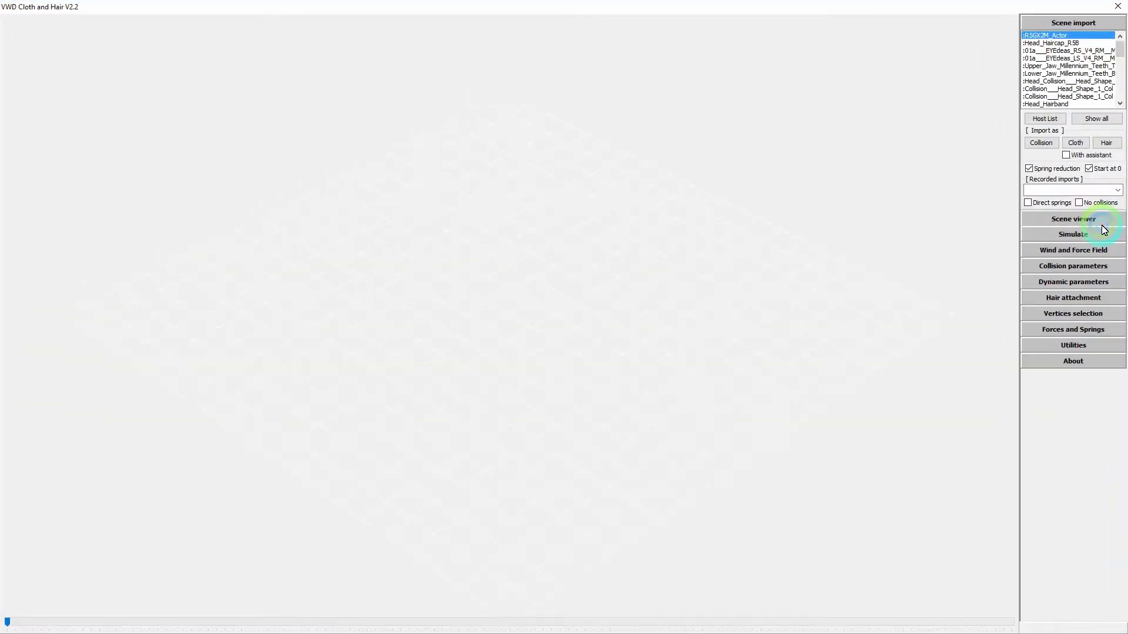
click(1084, 346)
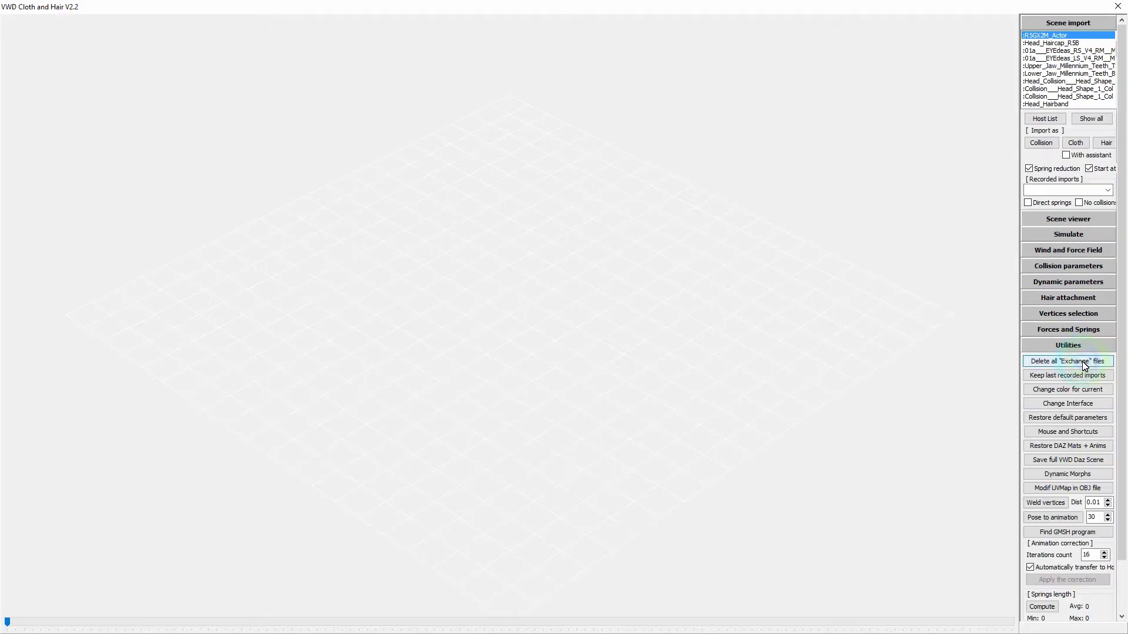
click(1085, 359)
click(1084, 346)
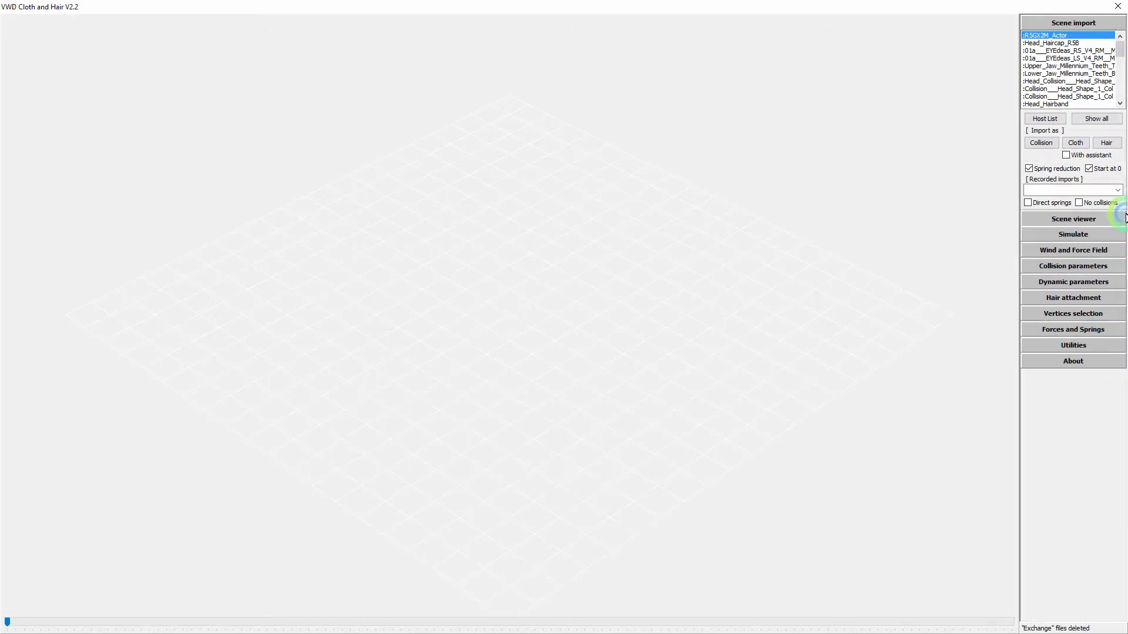
Import R5GX2M_Actor as a collision object with the import assistant enabled, raising its collision distance to about 0.2.
click(1067, 156)
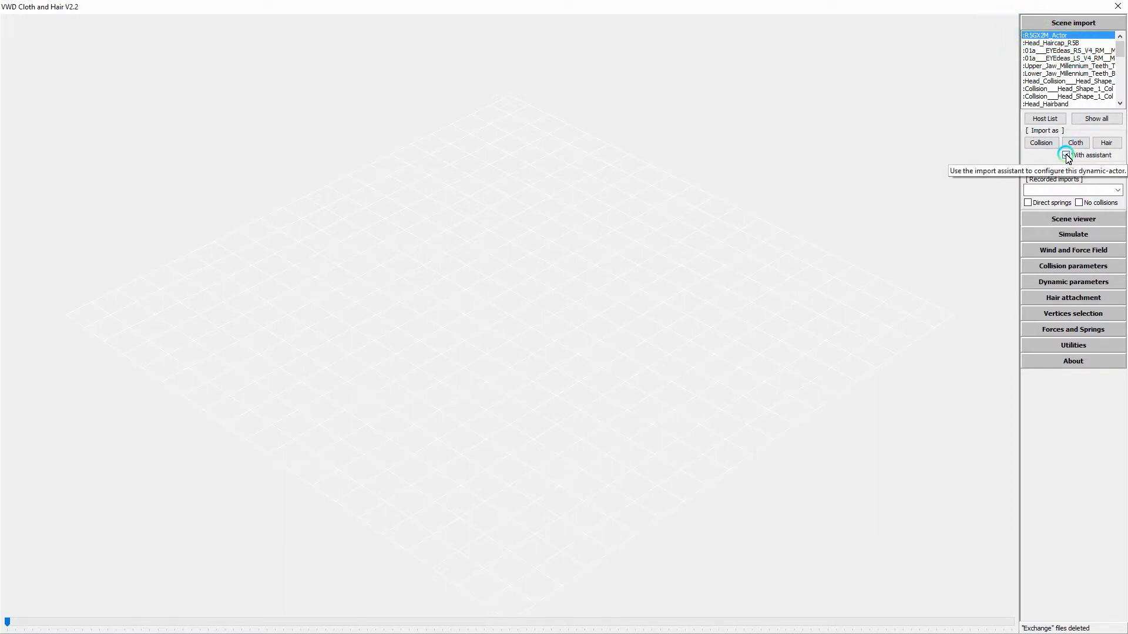
click(1053, 38)
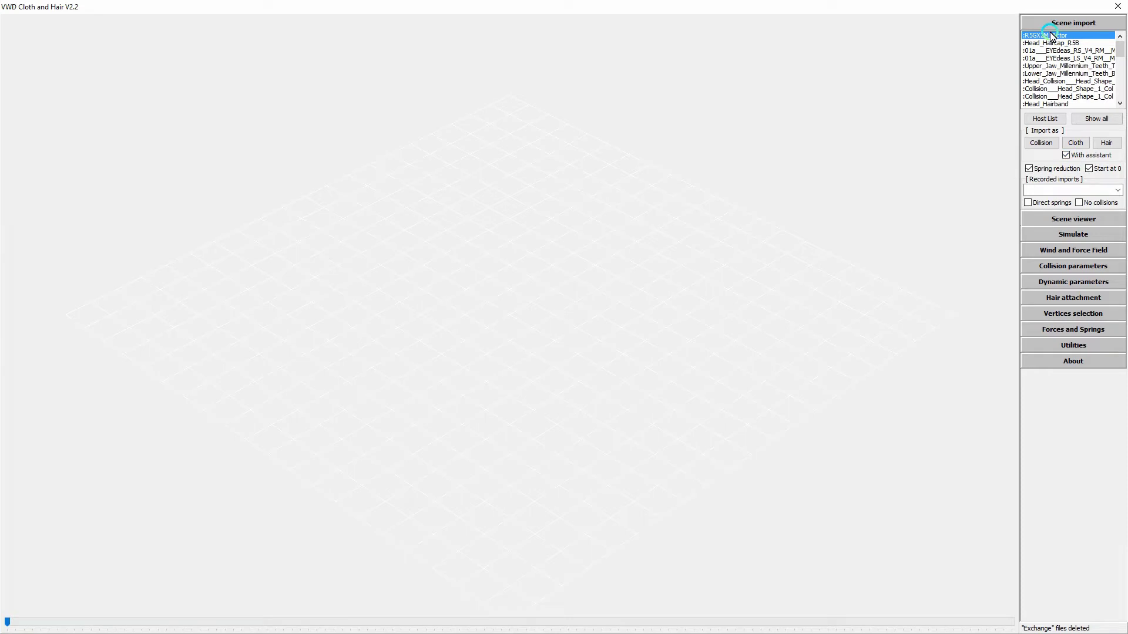
click(1041, 142)
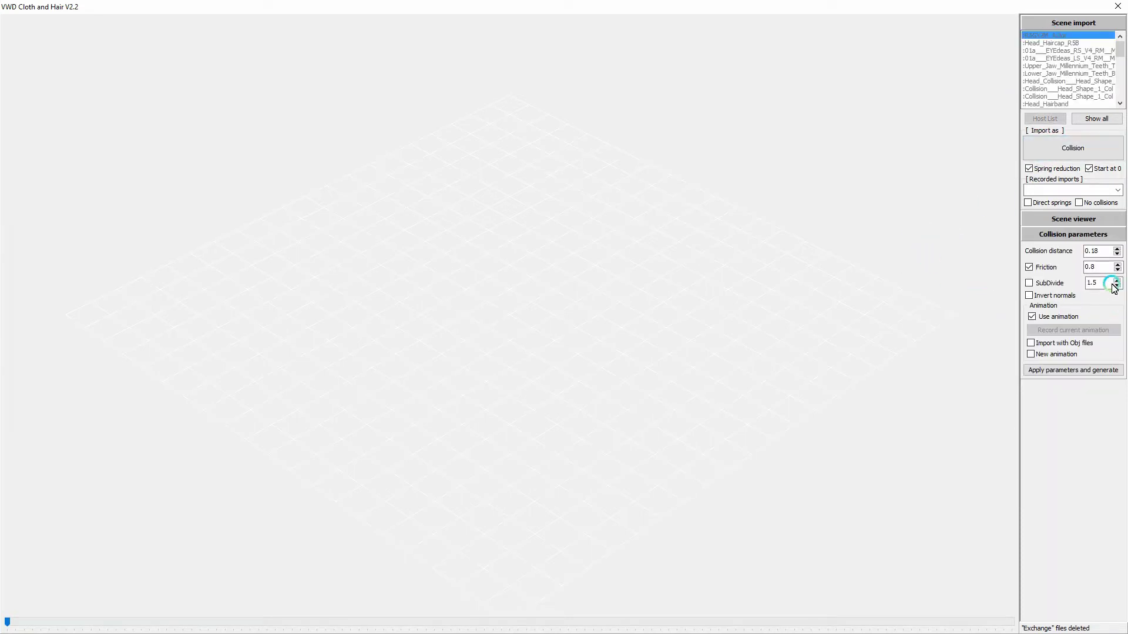
click(1117, 254)
click(1093, 253)
click(1117, 253)
click(1117, 250)
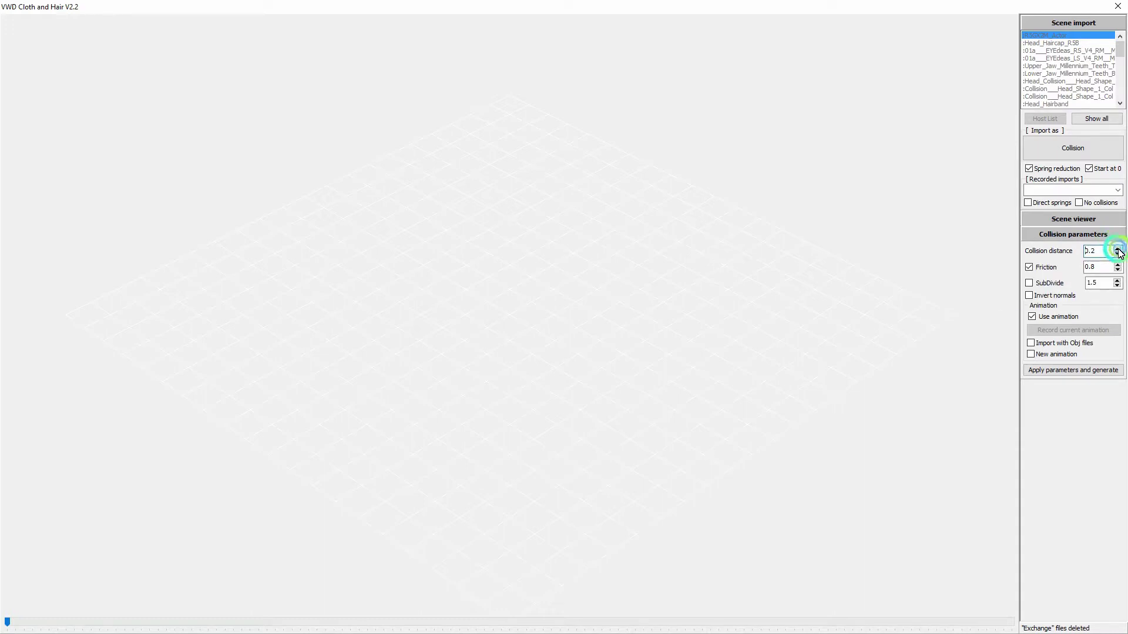
click(1117, 249)
click(1106, 268)
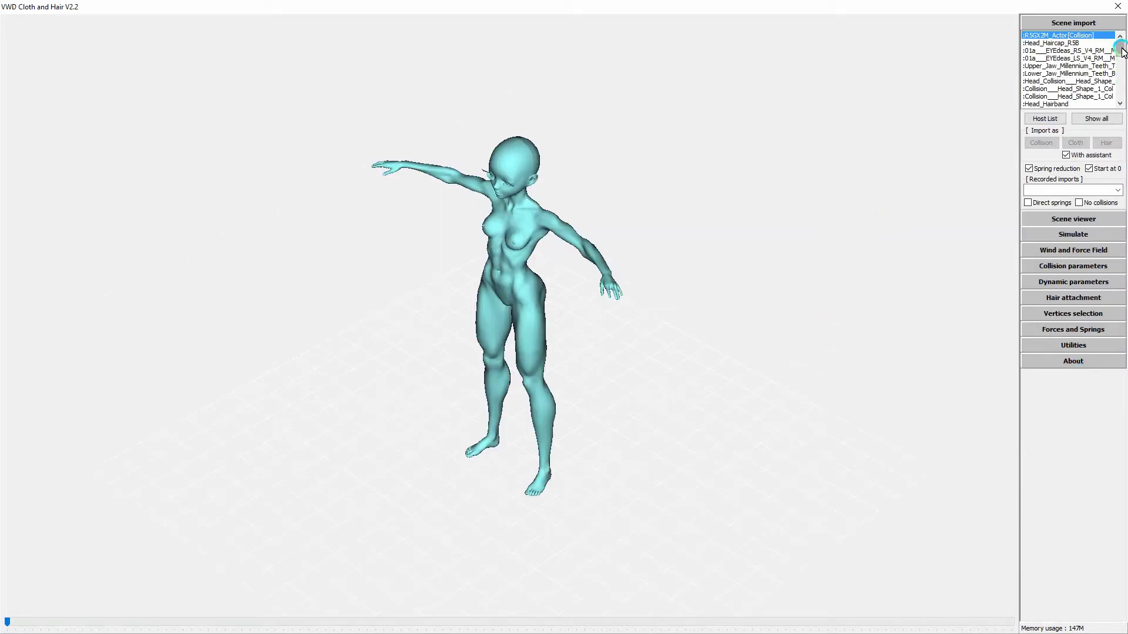
Import J_Suit_V from the scene list as cloth with the import assistant.
drag(1124, 52, 1067, 109)
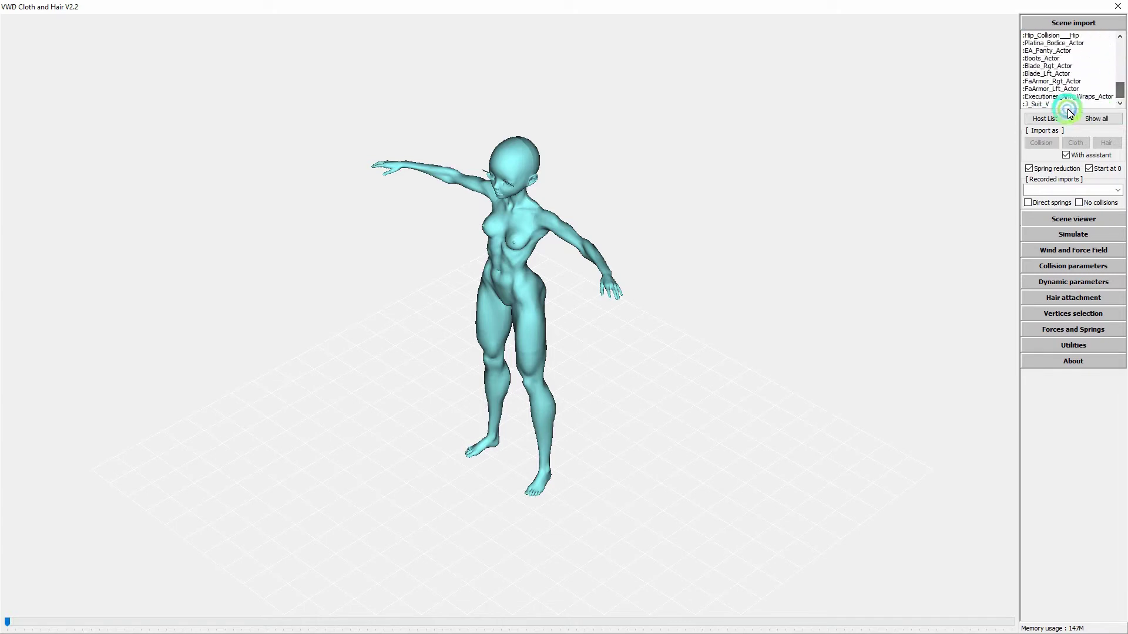
click(1038, 104)
click(1076, 143)
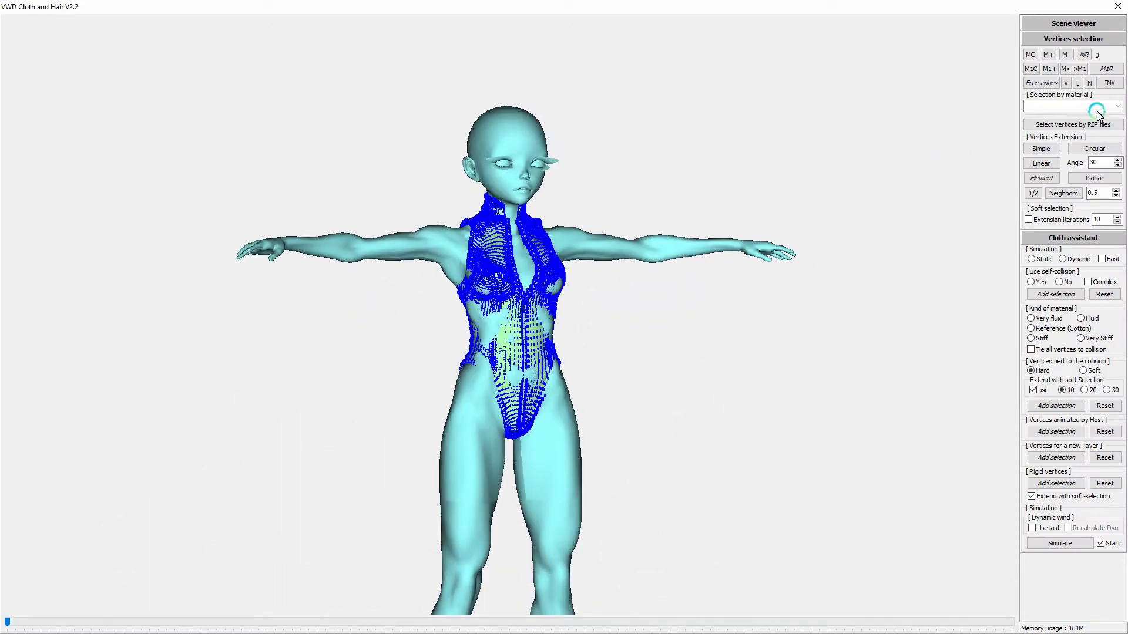
Select the suit's Back material vertices and add them to the hard collision-tied vertices with a soft extension of 10.
click(1118, 107)
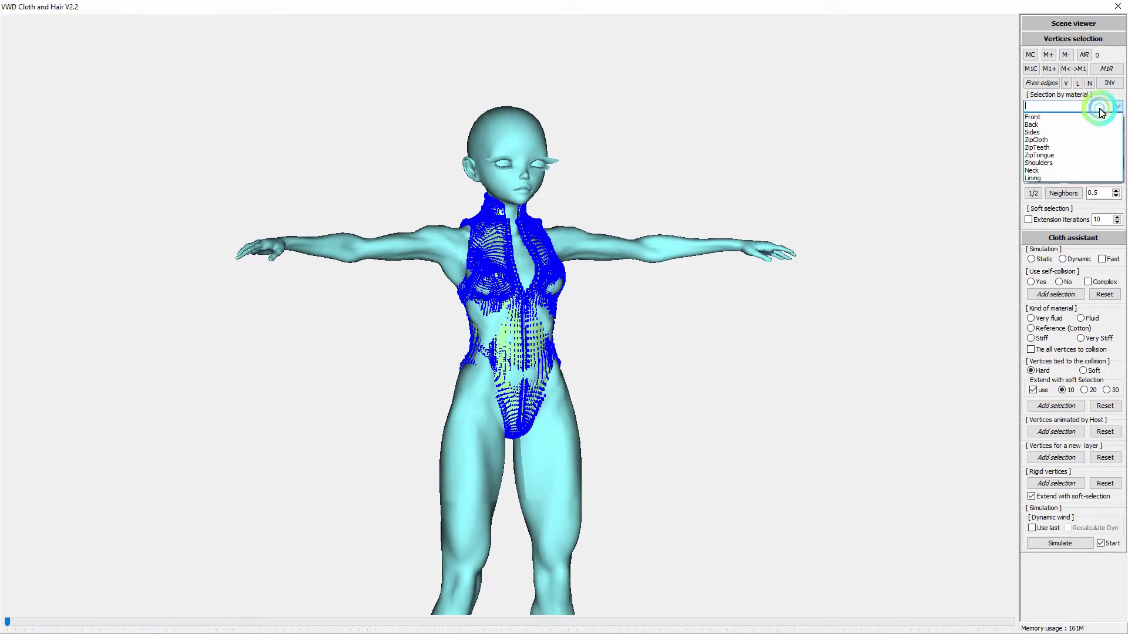
click(1057, 127)
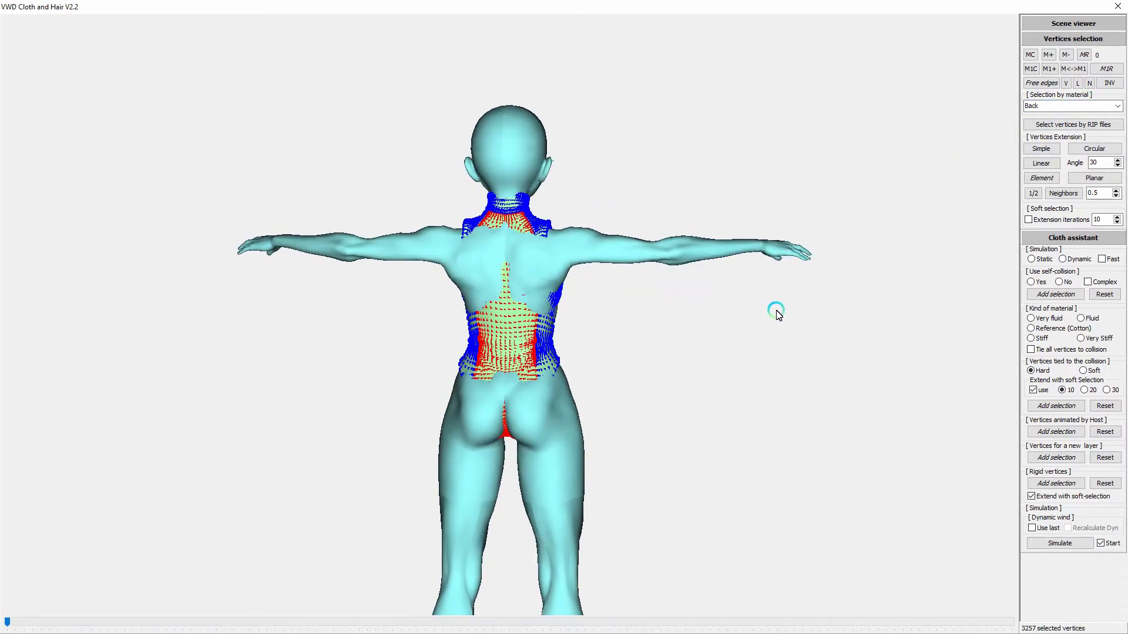
click(1056, 406)
click(1049, 125)
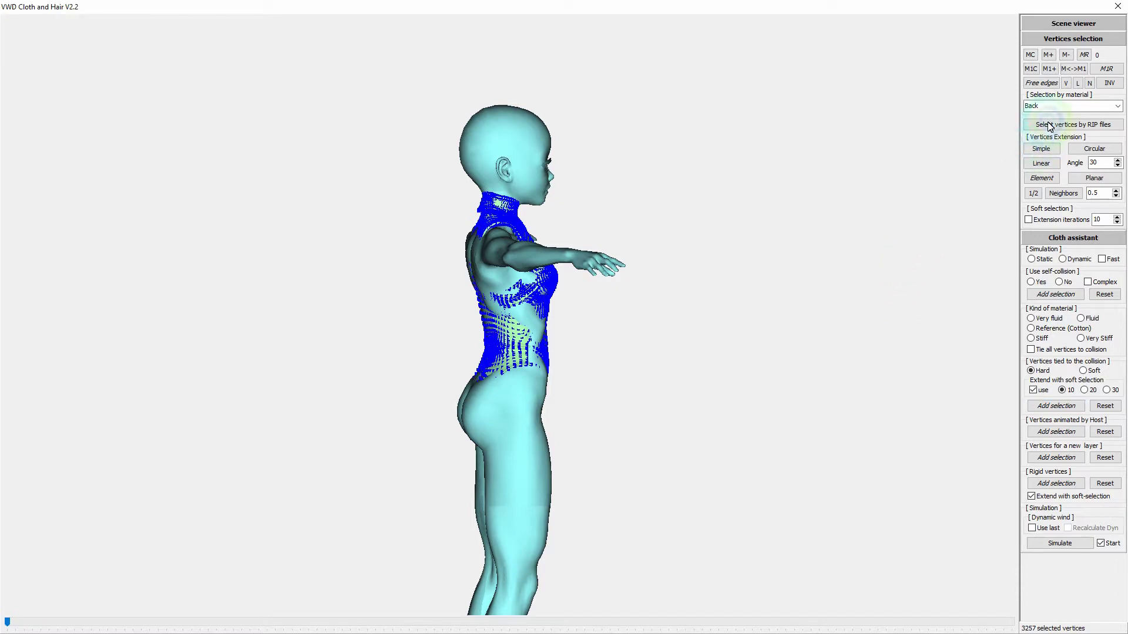
Select the suit's Sides material vertices and enable soft selection with 10 extension iterations.
click(1069, 106)
click(1116, 108)
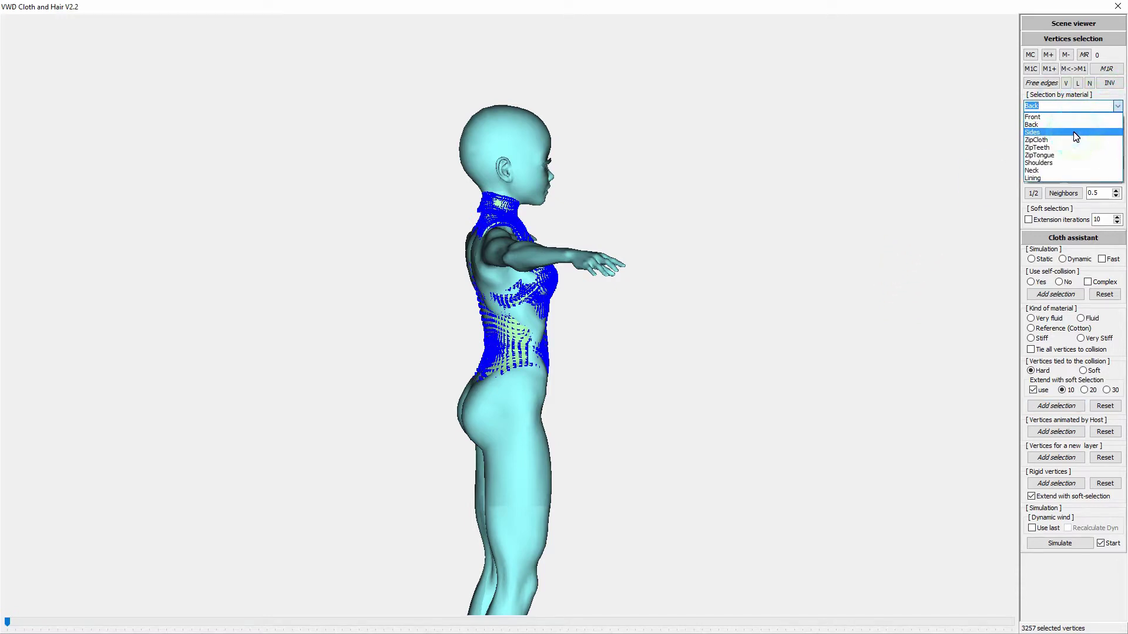
click(1075, 137)
click(796, 263)
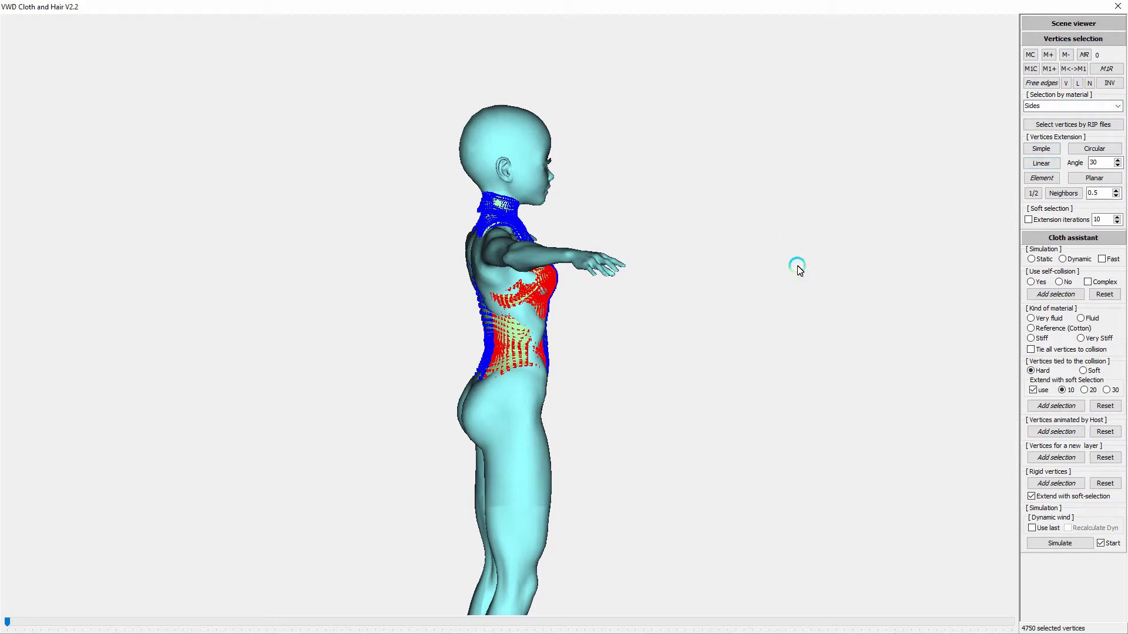
drag(797, 268, 771, 269)
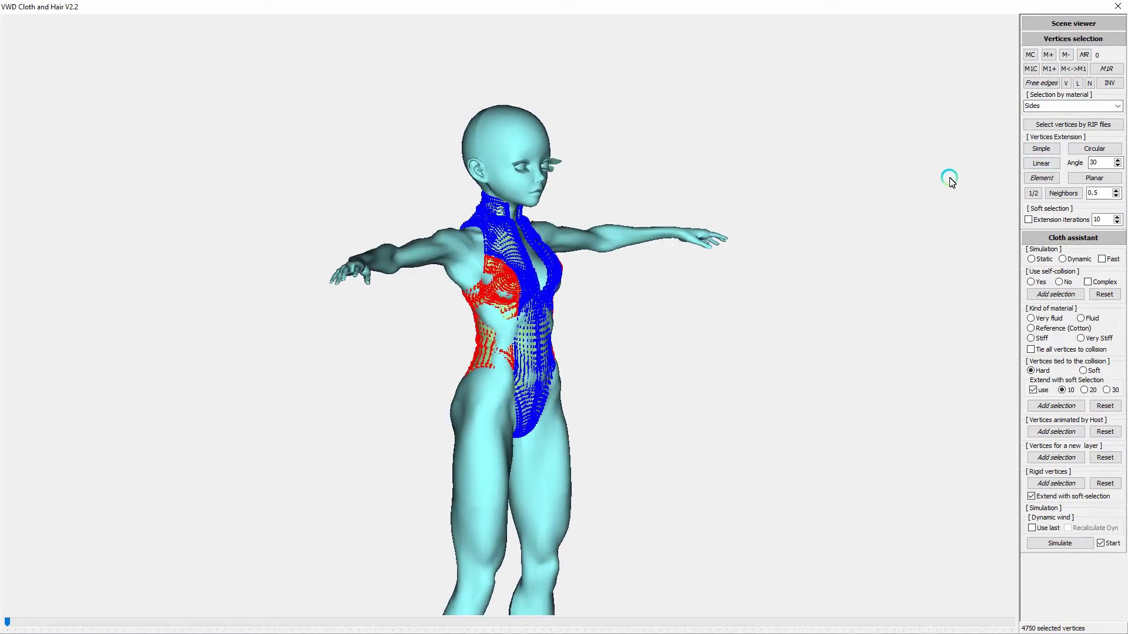
click(1029, 220)
click(869, 230)
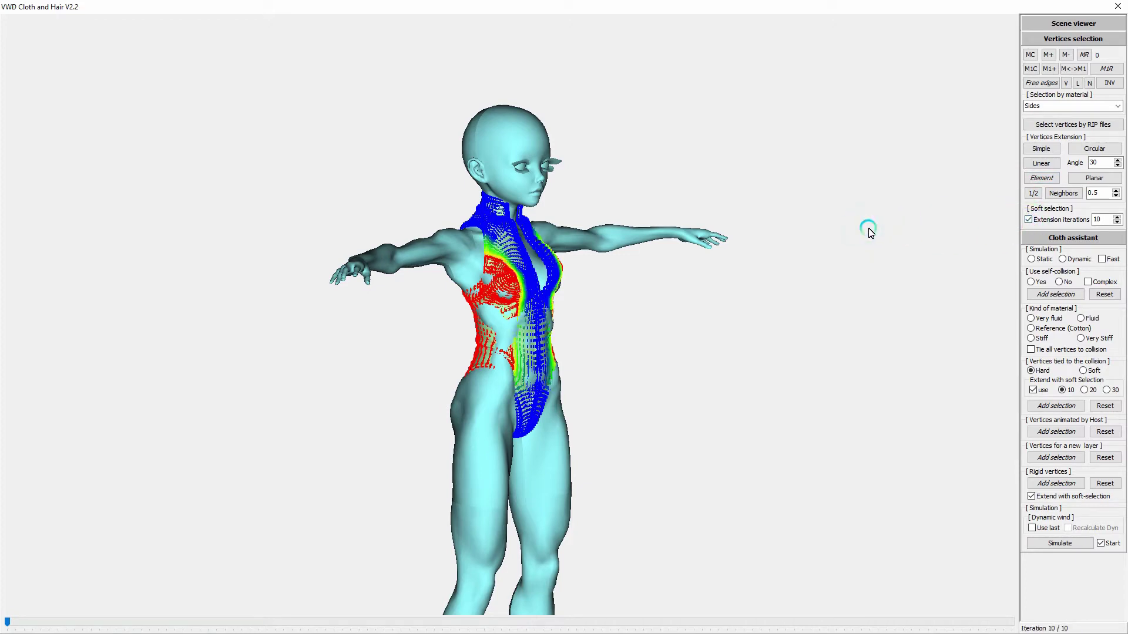
drag(869, 230, 903, 286)
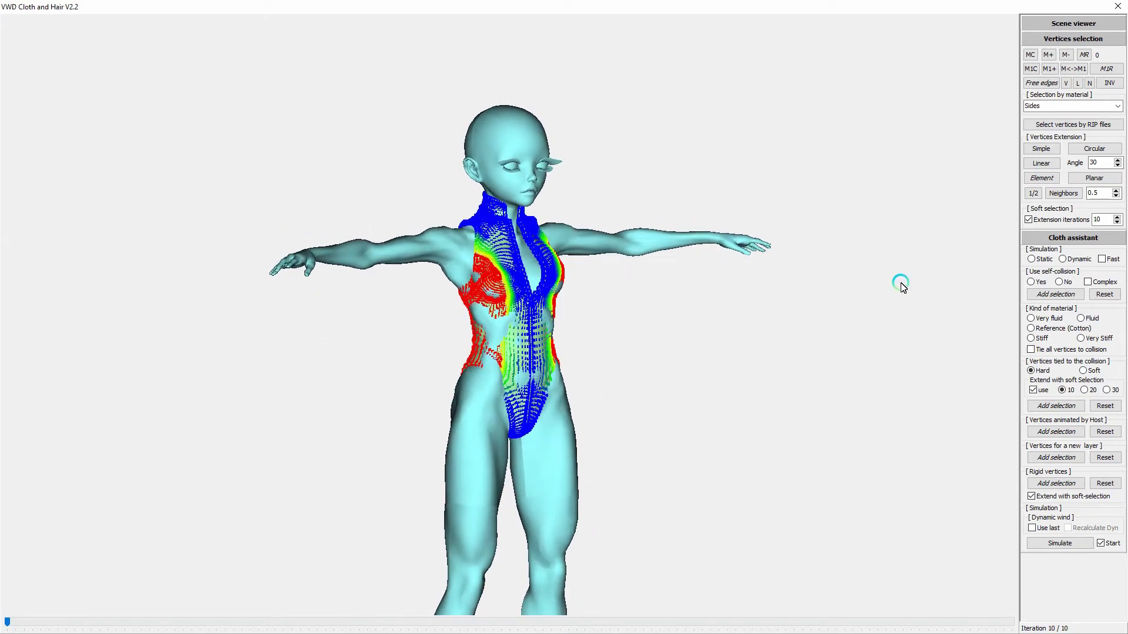
Set the soft-selection extension to 20 and add the Sides vertices to the hard collision-tied vertices.
click(1084, 390)
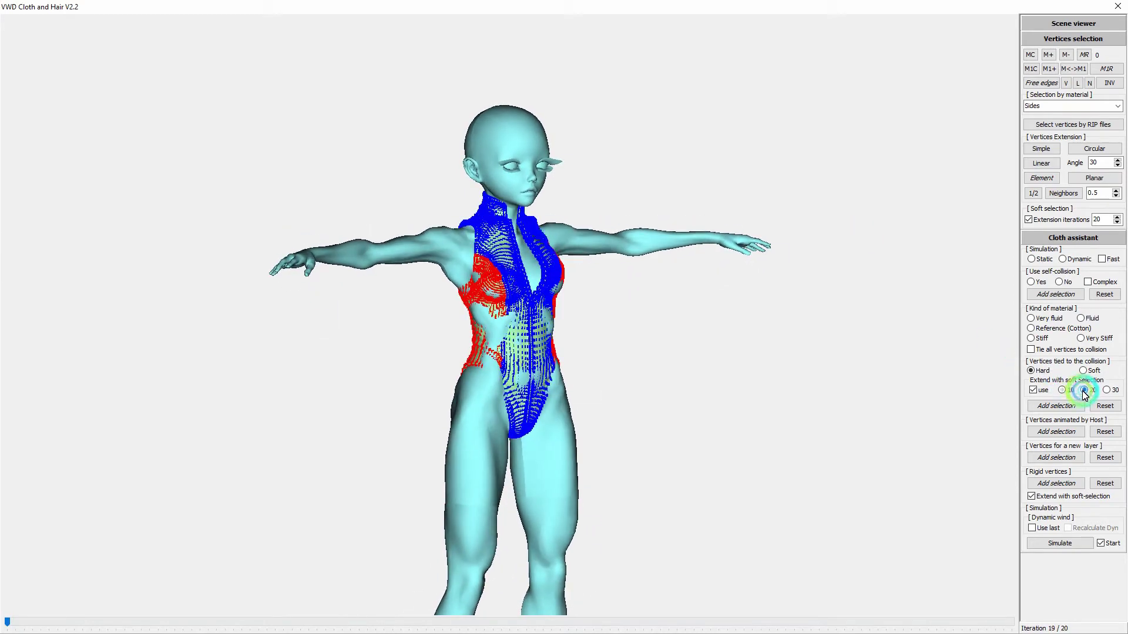
click(1072, 390)
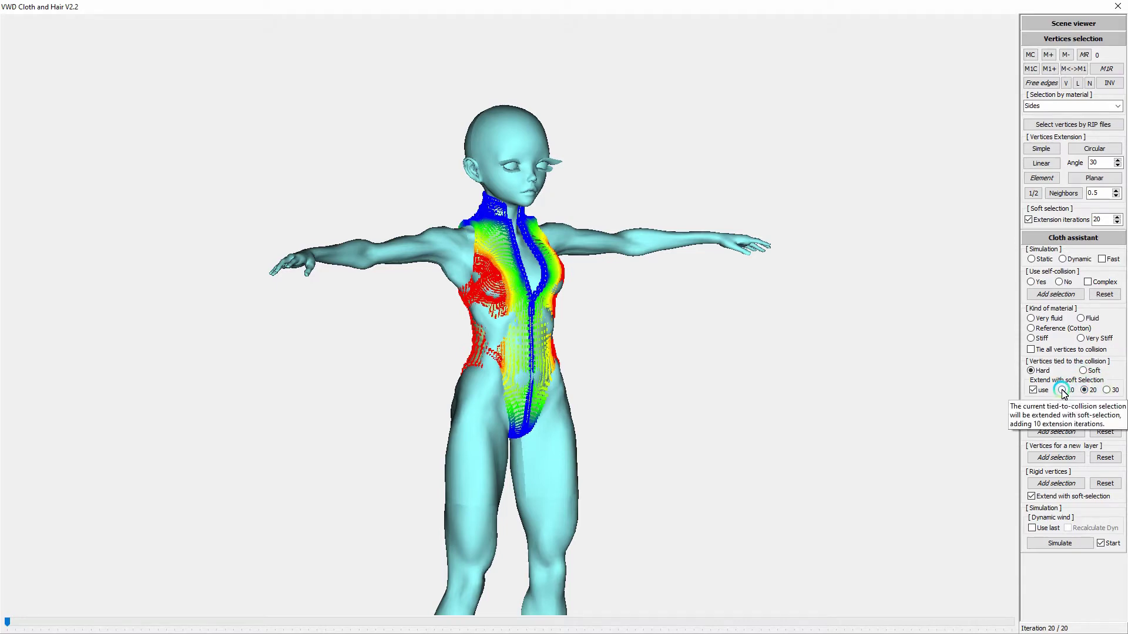
mouse_move(744, 299)
mouse_down()
mouse_move(809, 294)
mouse_move(745, 297)
mouse_up()
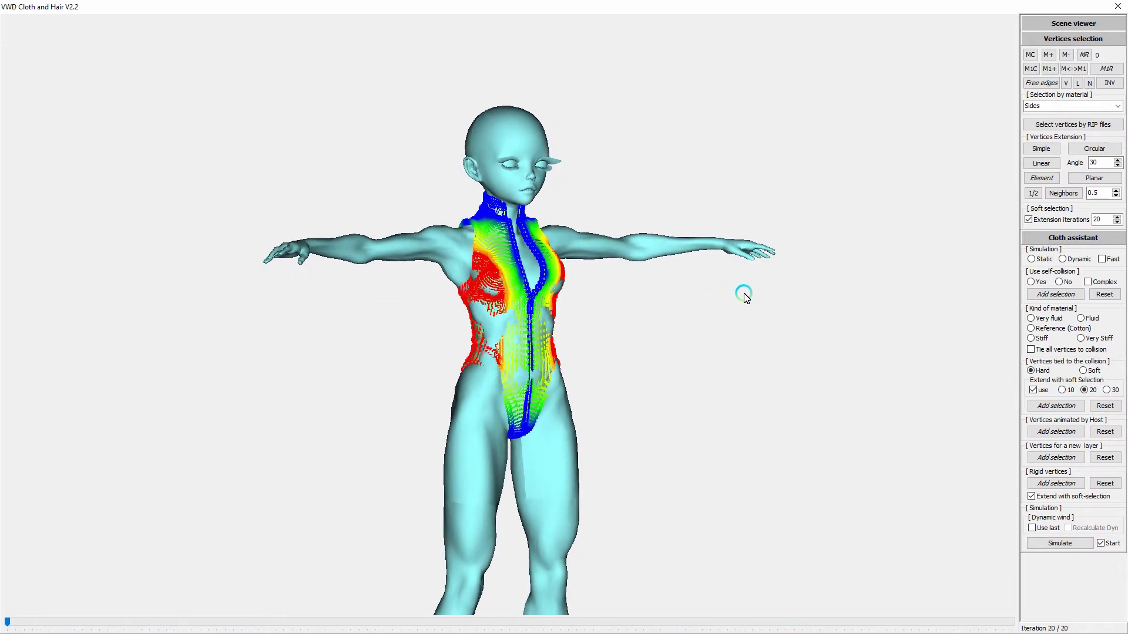
click(1055, 406)
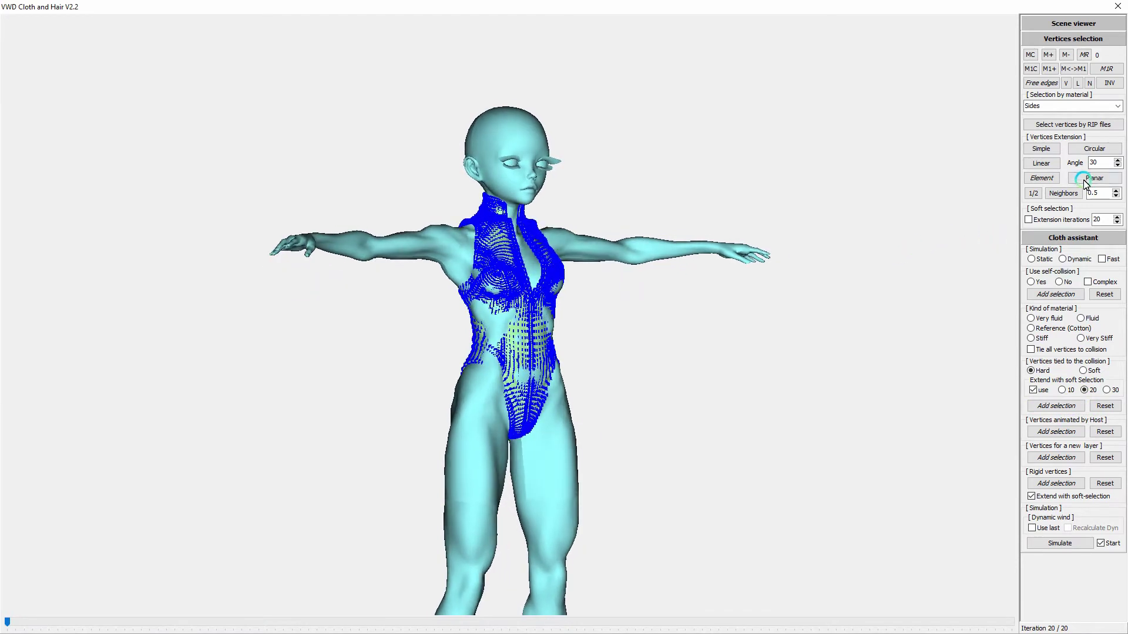
Select the ZipCloth material vertices and add them to both the collision-tied vertices and the rigid vertices.
click(1118, 106)
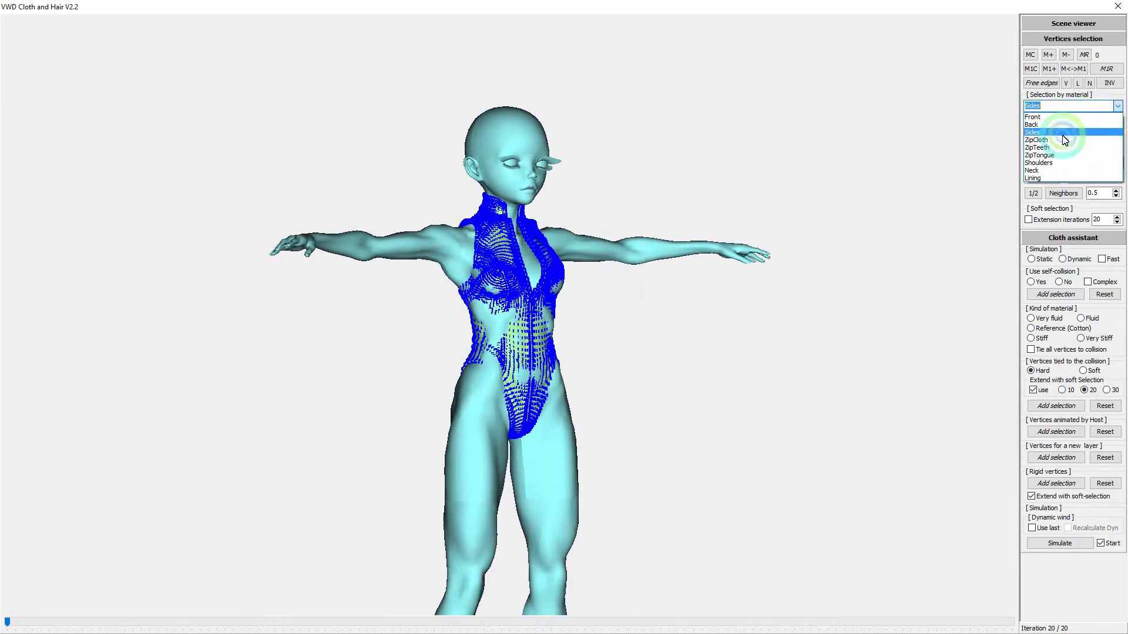
click(1056, 153)
click(1057, 409)
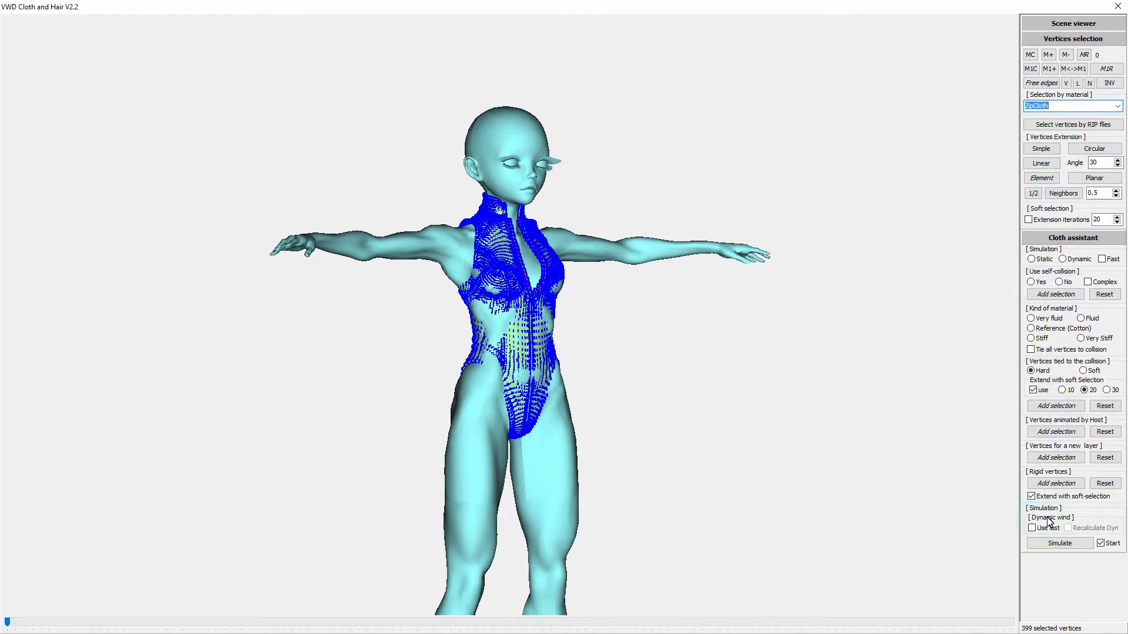
click(1050, 484)
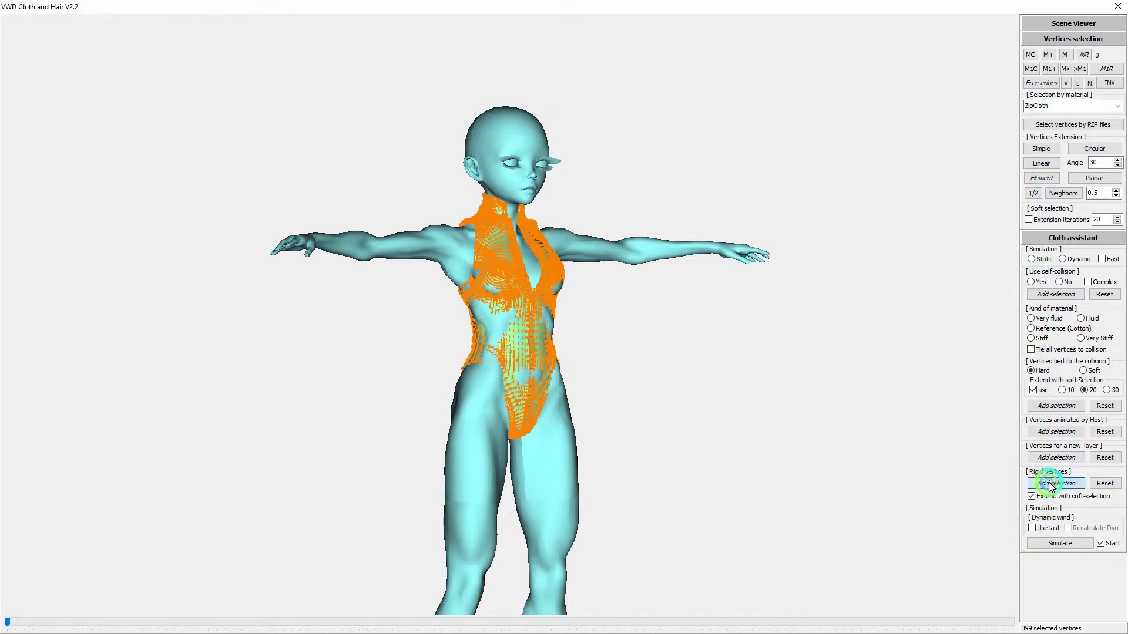
Add the ZipTeeth and ZipTongue material vertices to the rigid vertices.
click(1114, 106)
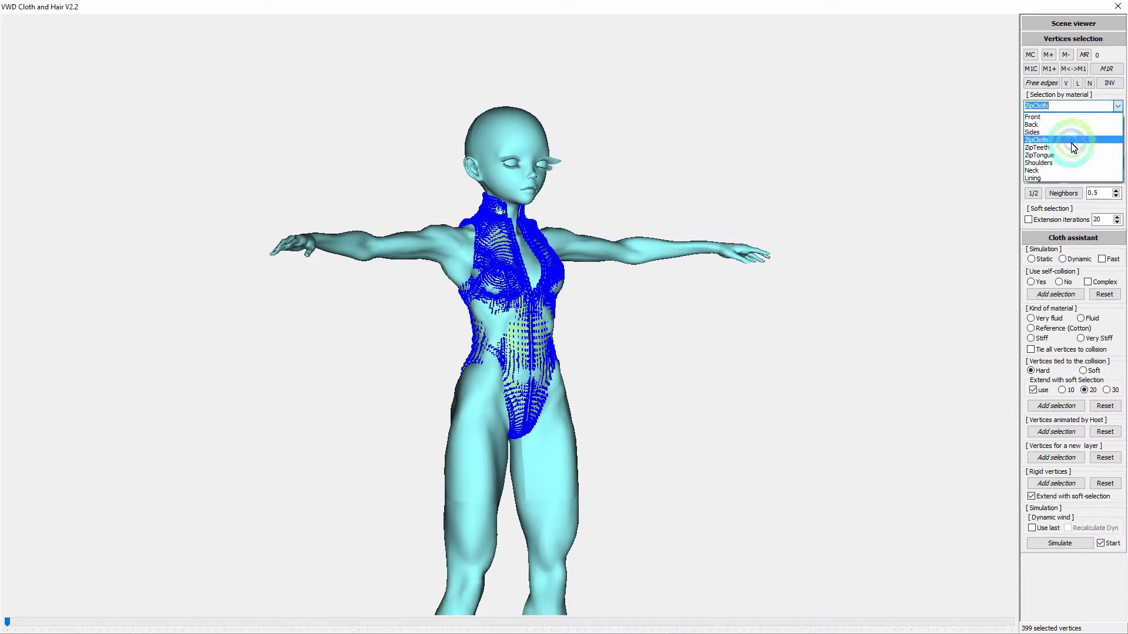
click(1072, 148)
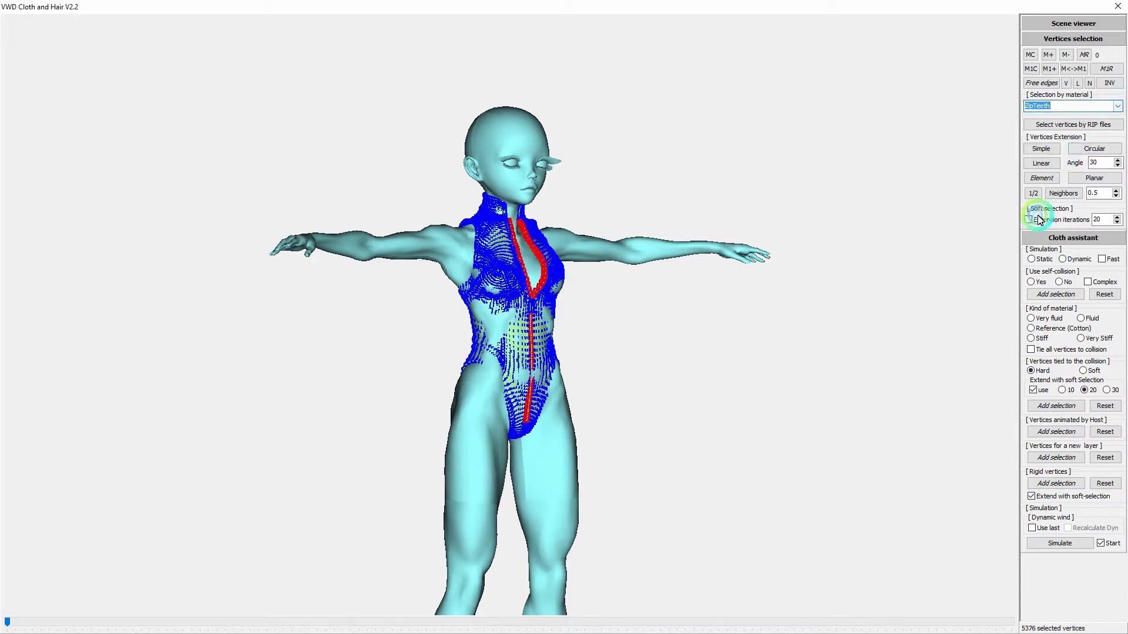
click(1057, 483)
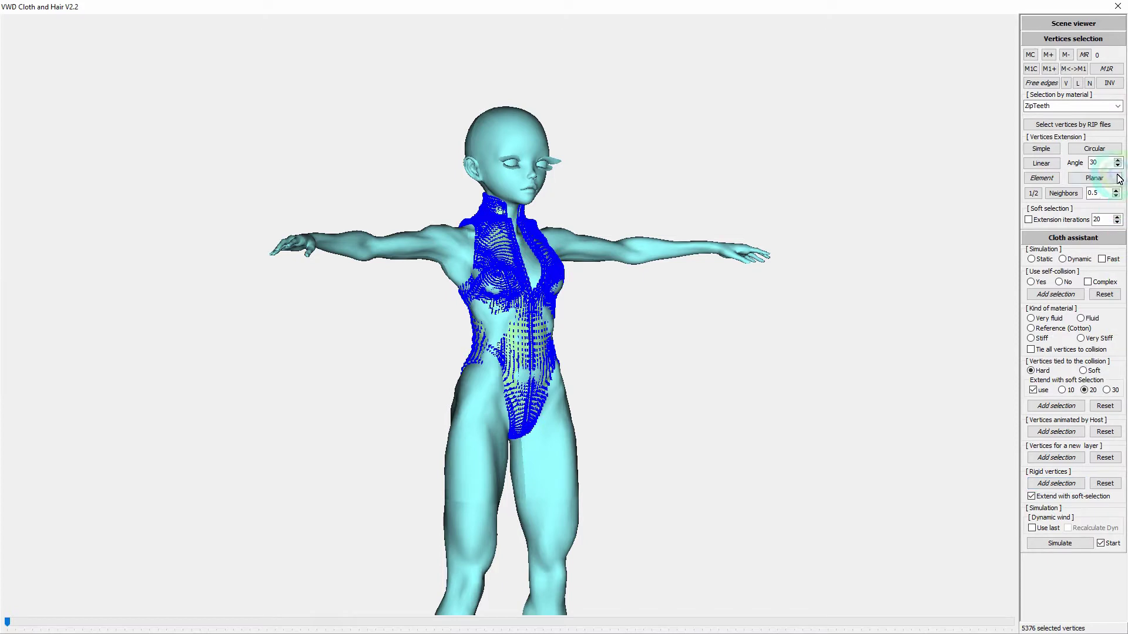
click(1118, 105)
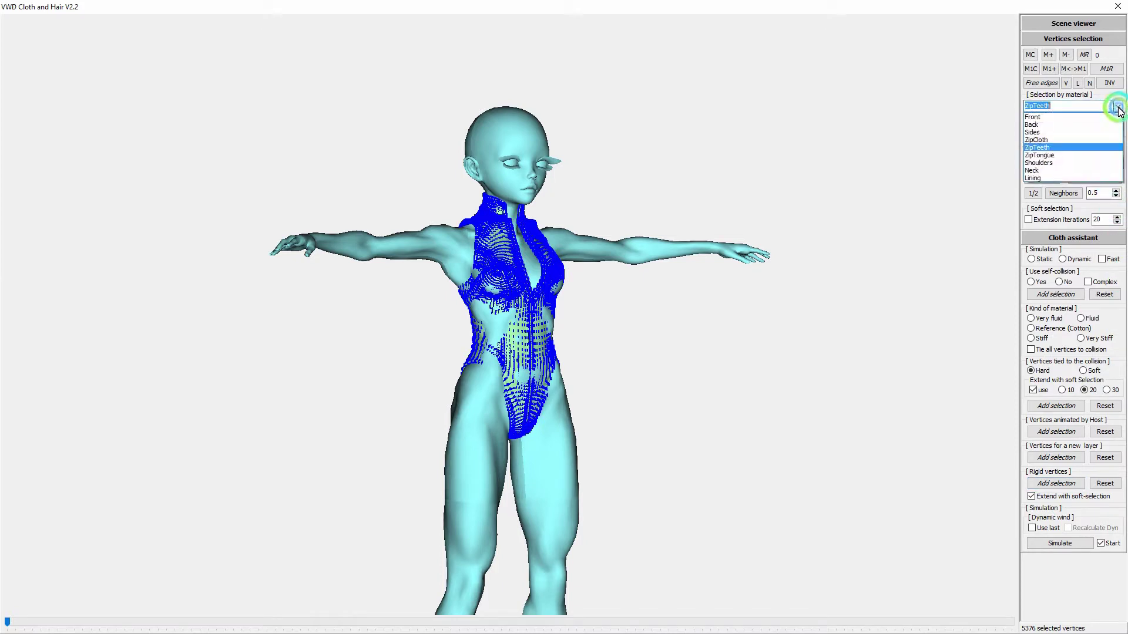
click(1062, 156)
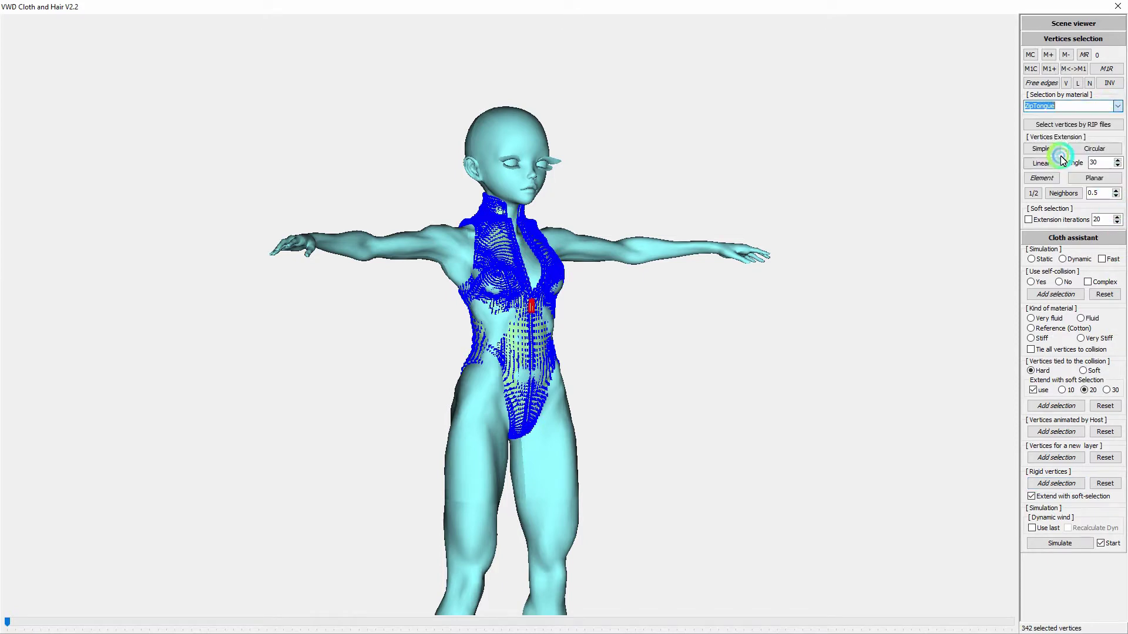
click(1067, 484)
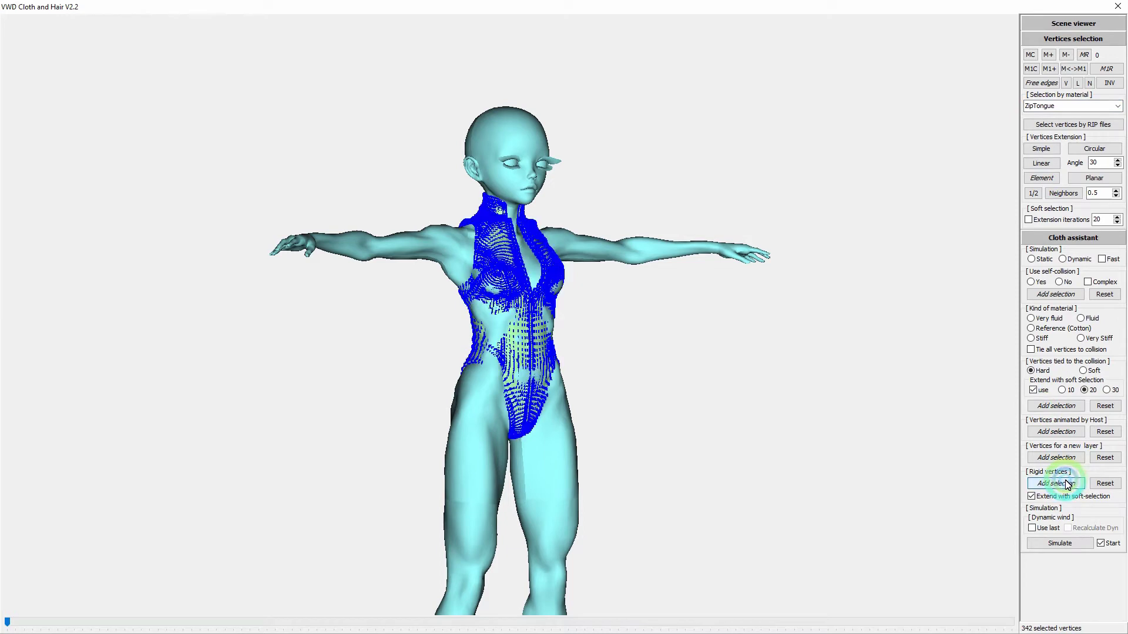
Prepare a fast dynamic simulation with no self-collision and Stiff material, with automatic start disabled.
click(1101, 546)
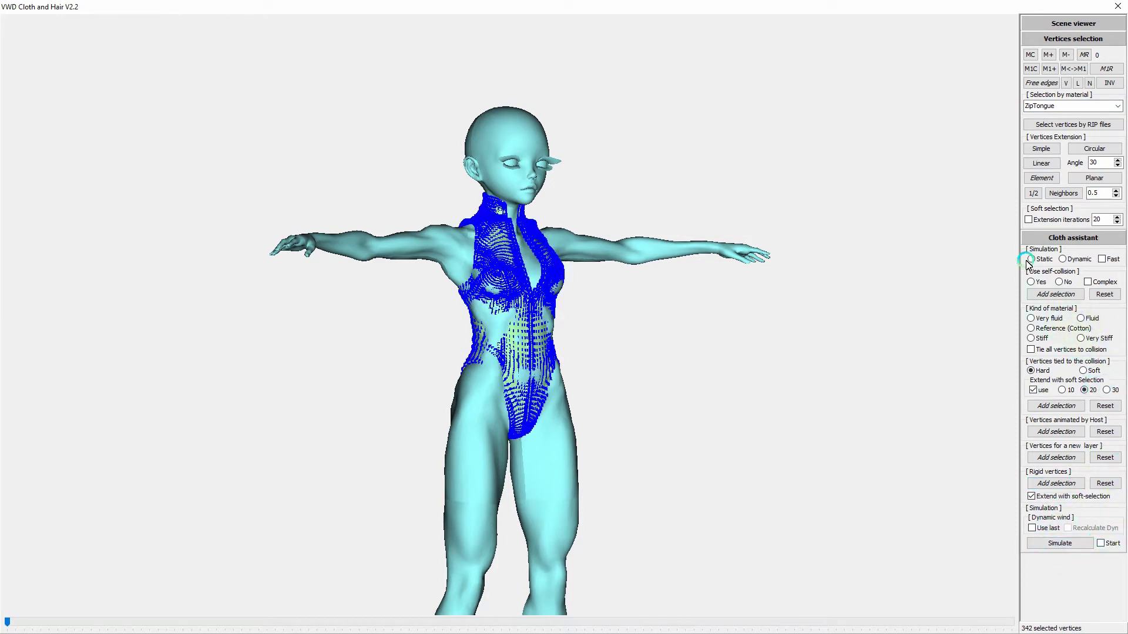
click(1062, 260)
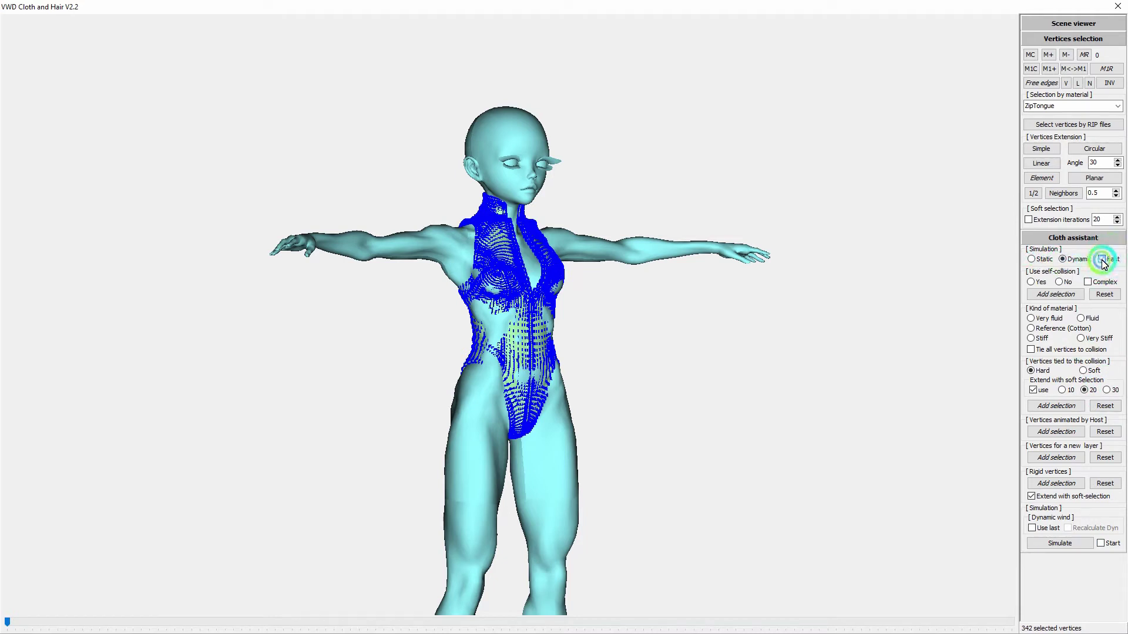
click(1102, 259)
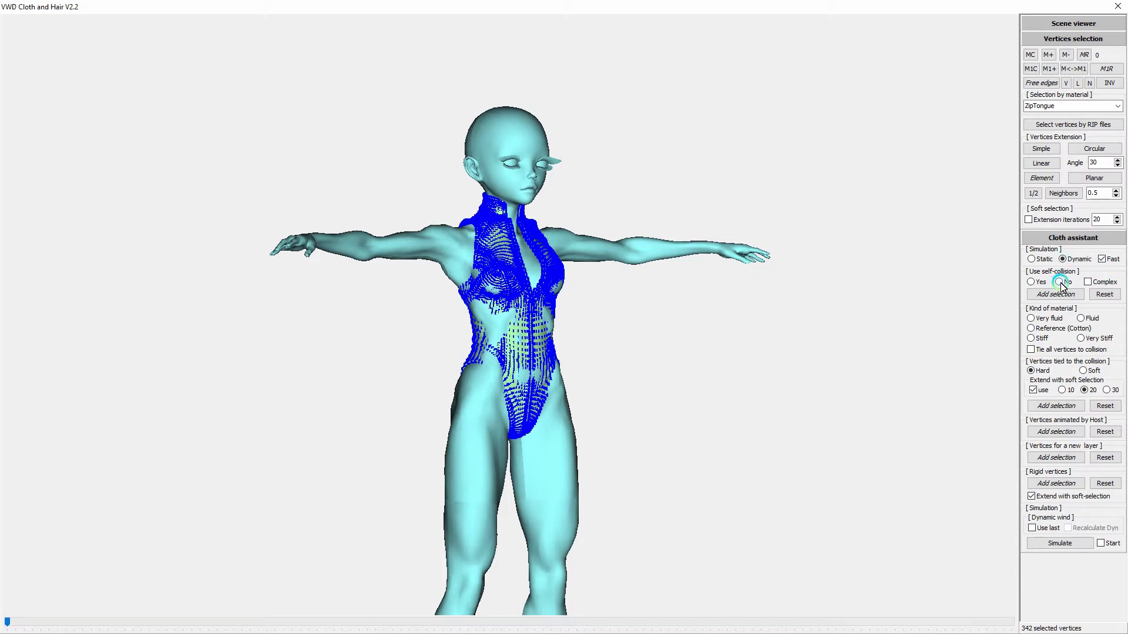
click(1060, 282)
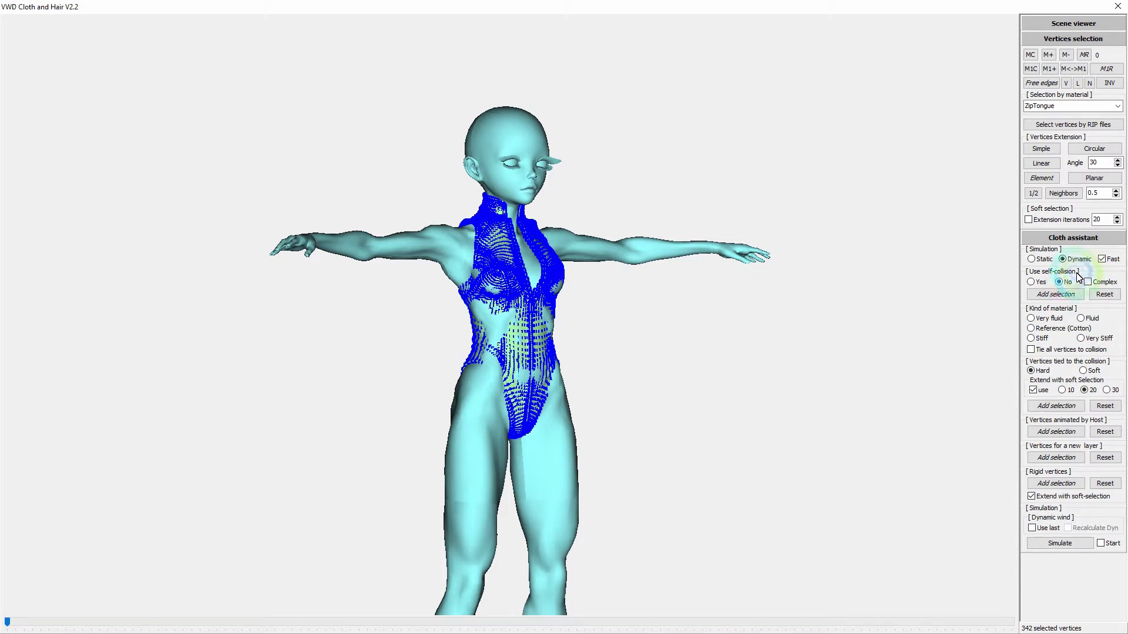
click(1032, 340)
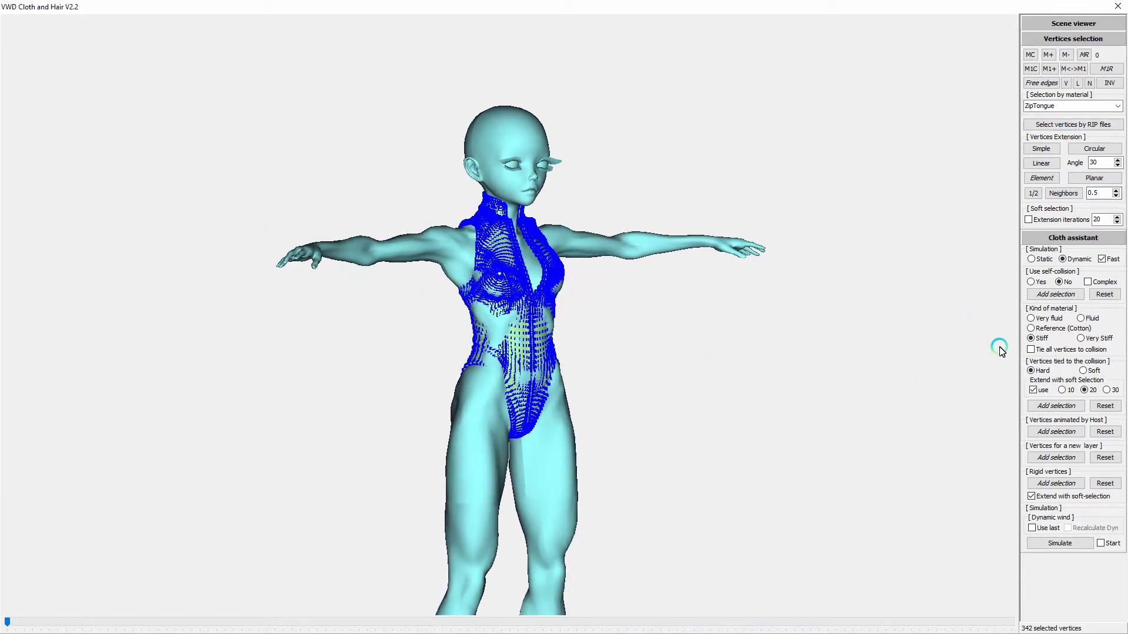
click(1061, 544)
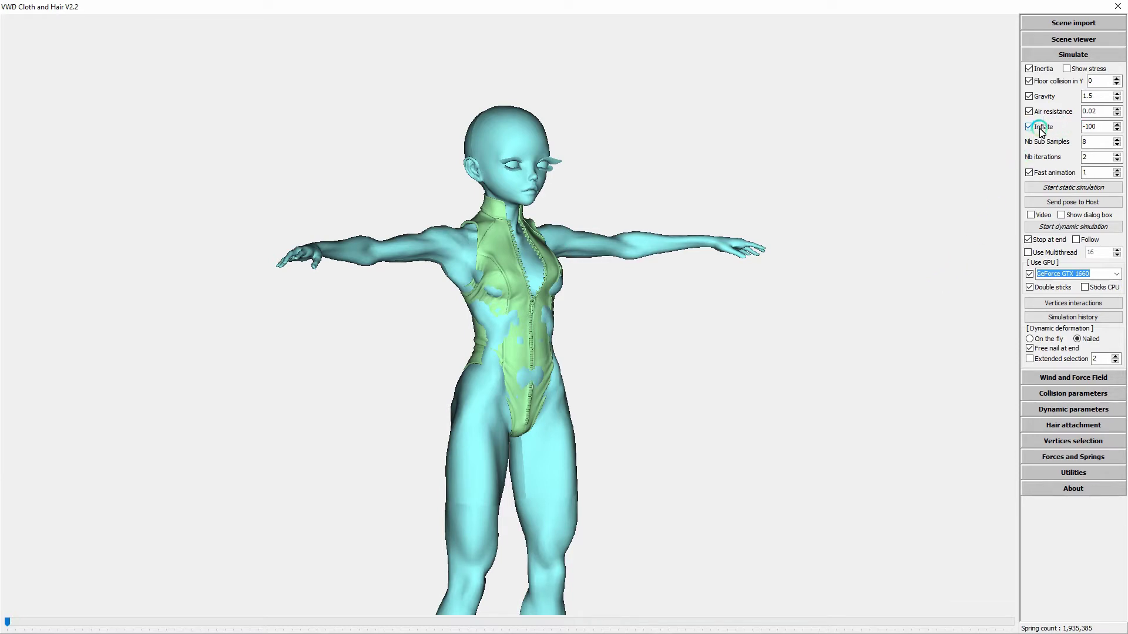
Set the inflation strength to -200 and the dynamic Stretch parameter to 1.
click(1091, 127)
text(-200)
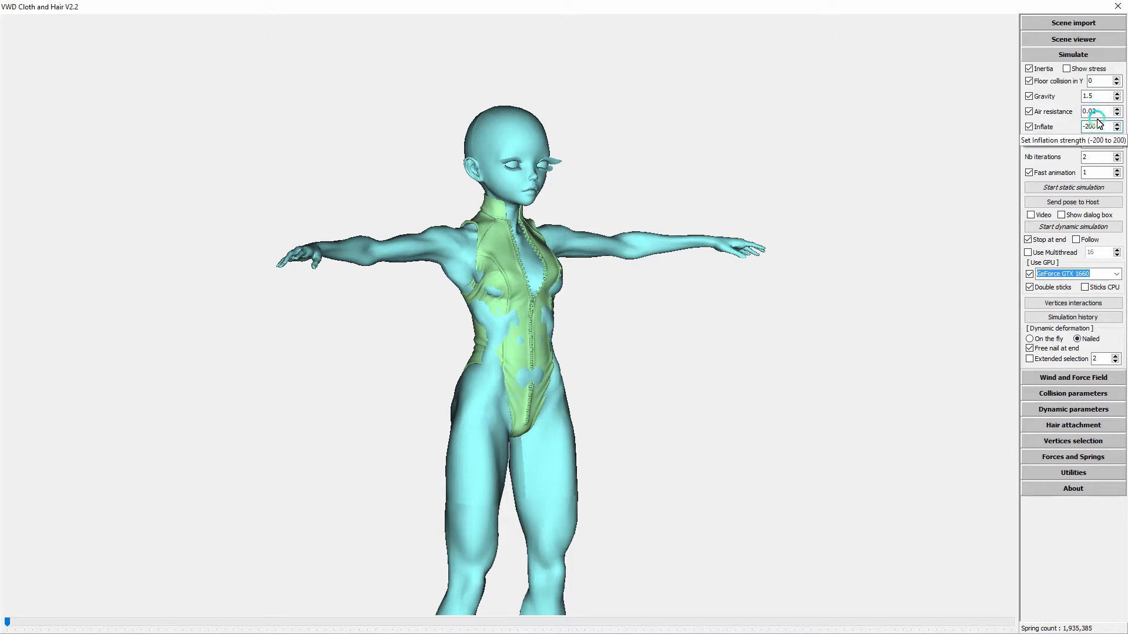
click(1096, 95)
click(1079, 142)
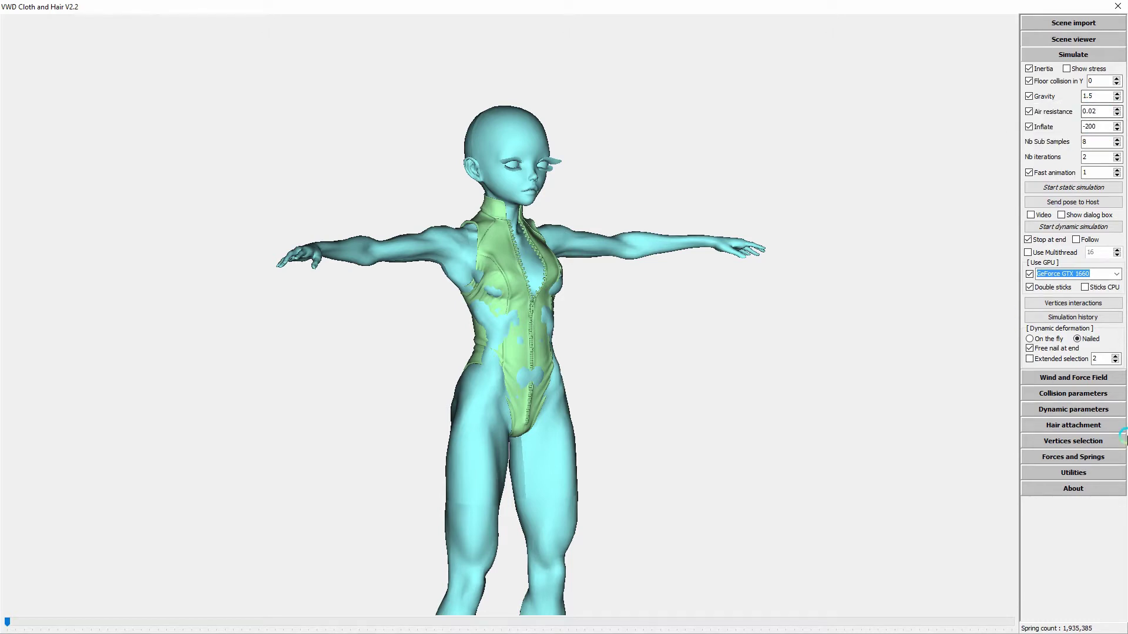
click(1088, 410)
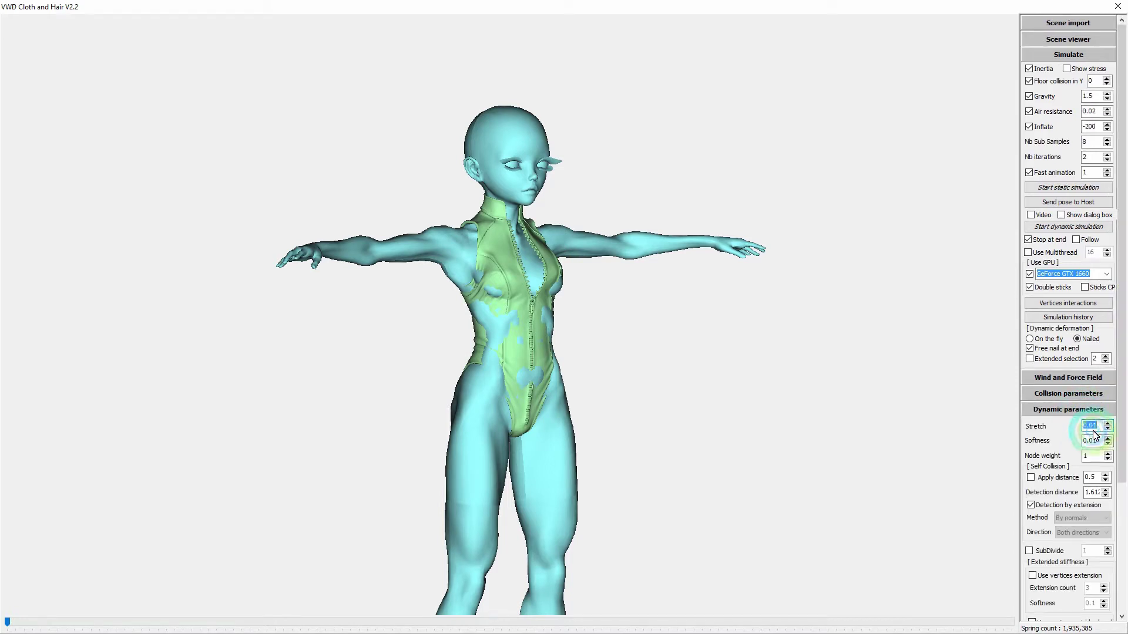
text(1)
click(1083, 411)
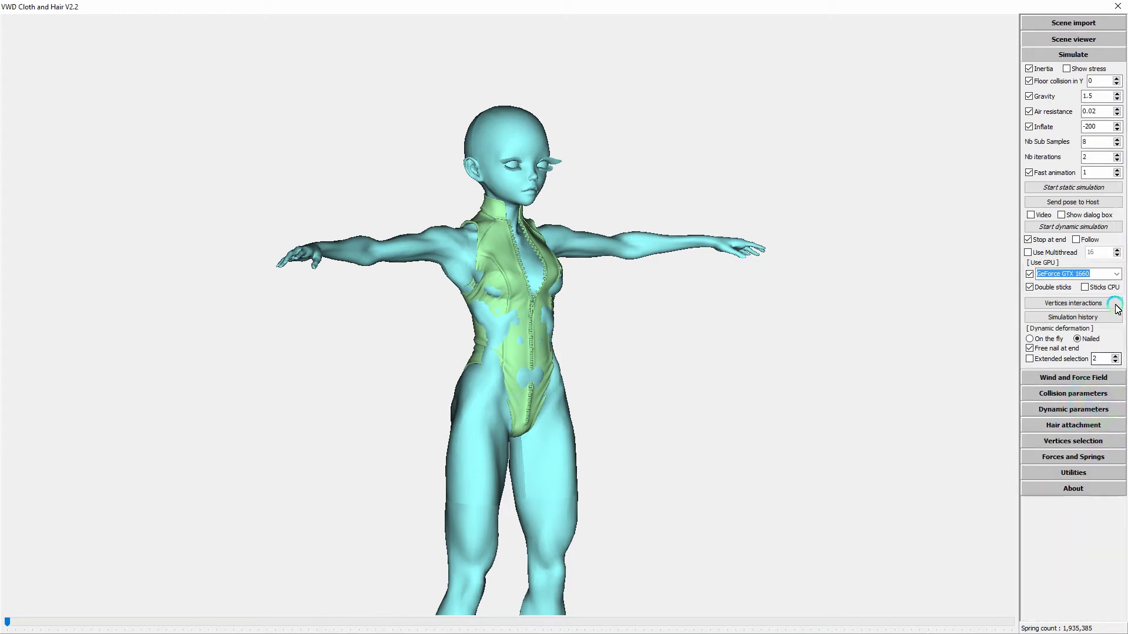
Disable Double sticks for the simulation while keeping the GeForce GTX 1660 GPU in use.
click(1029, 273)
click(1030, 287)
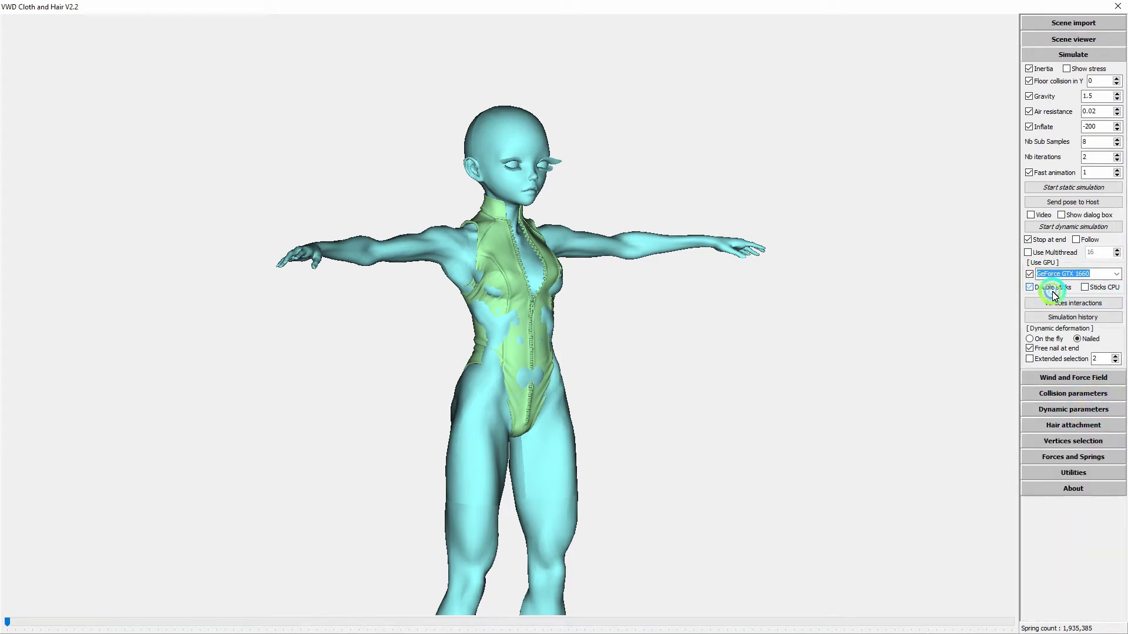
click(1052, 274)
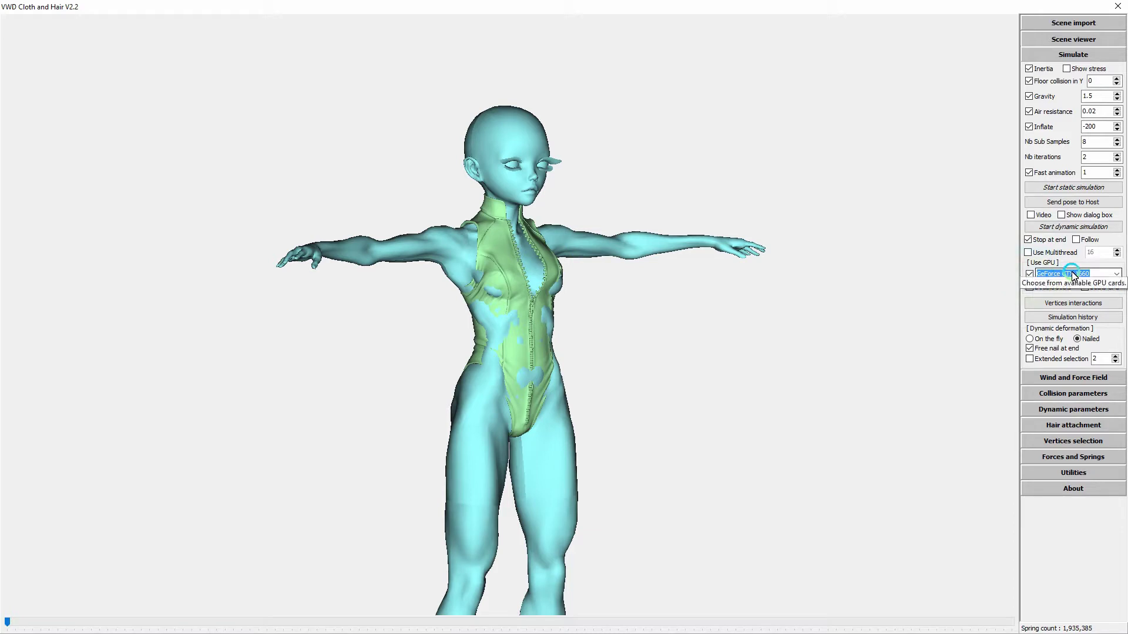
click(1067, 241)
click(1000, 216)
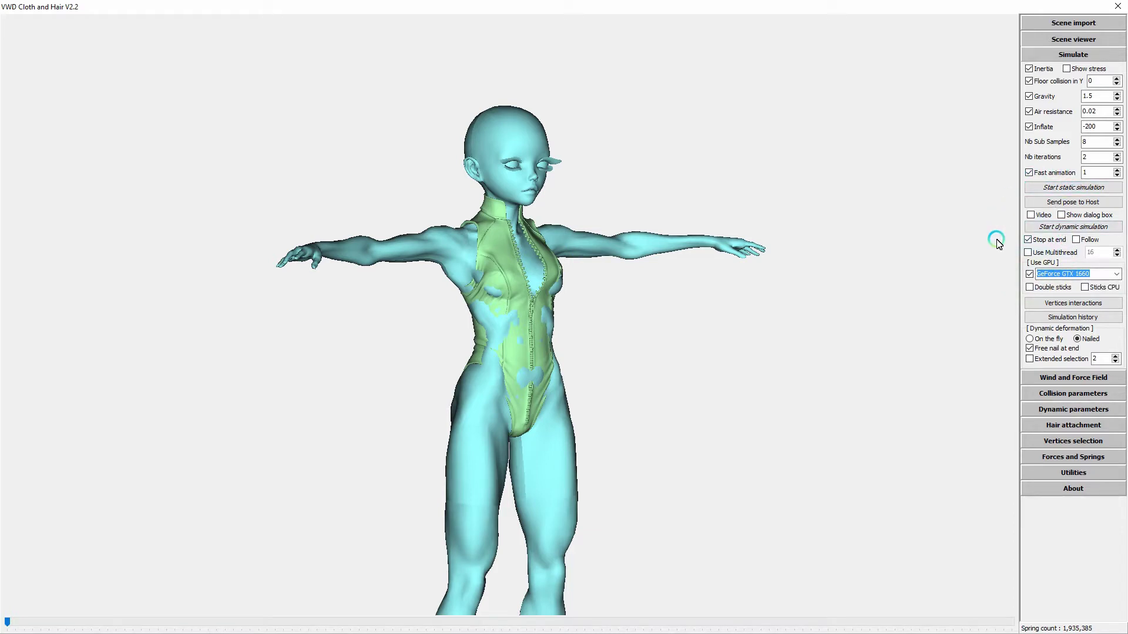
Run the suit's dynamic simulation and send the resulting animation to the host.
click(1059, 227)
click(891, 287)
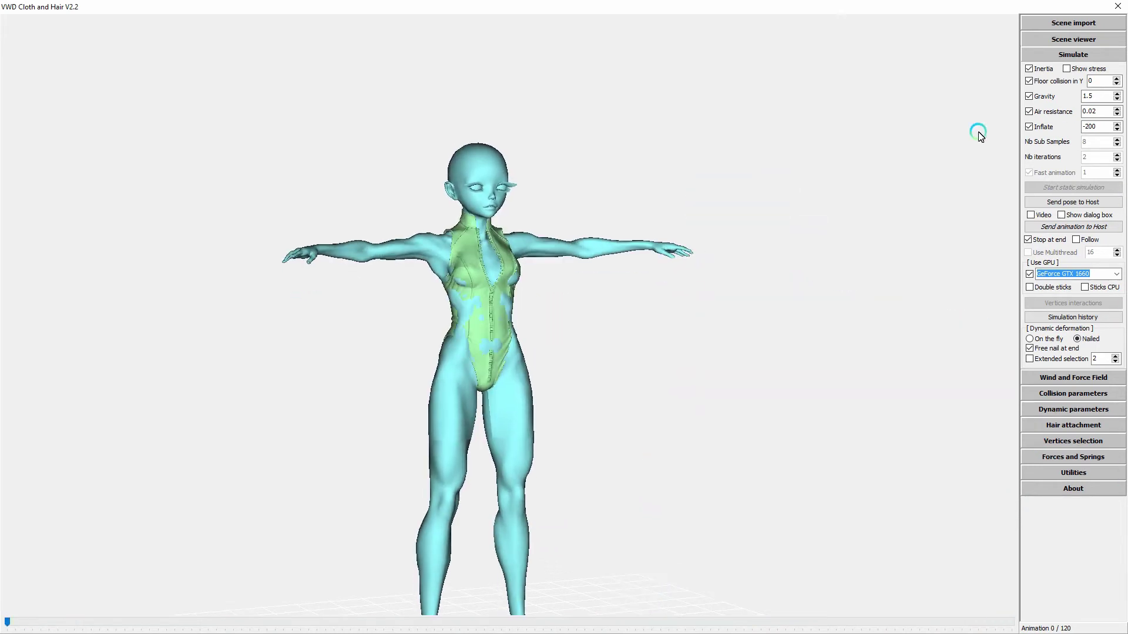
click(1051, 228)
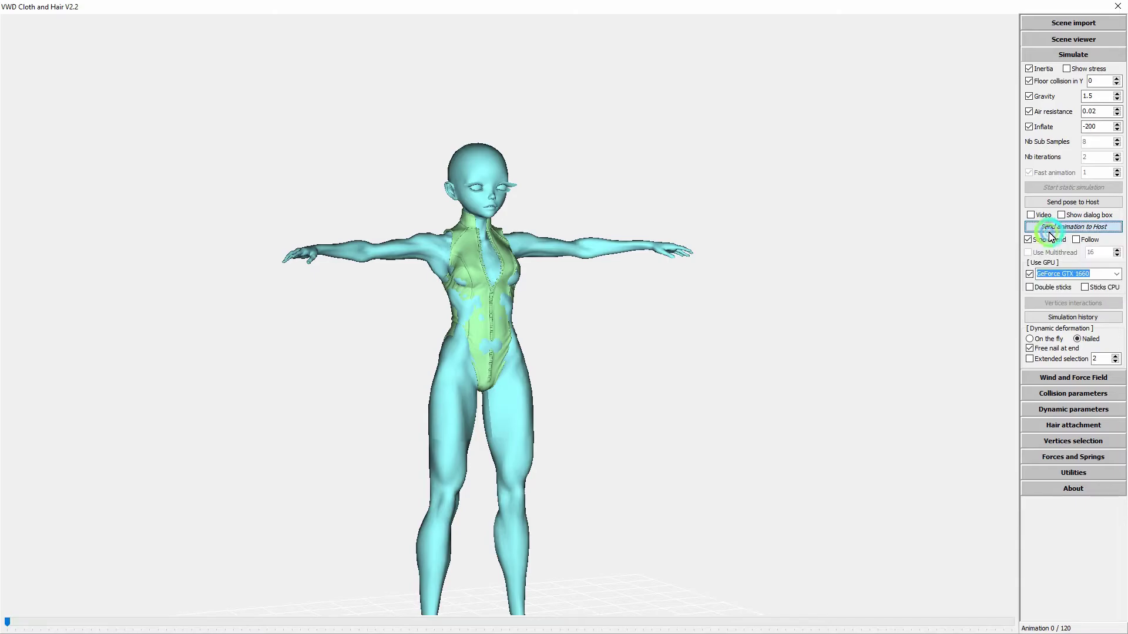
Switch to Carrara, show the effects settings of J-Suit V and collapse the sections above Physical Properties.
click(1007, 442)
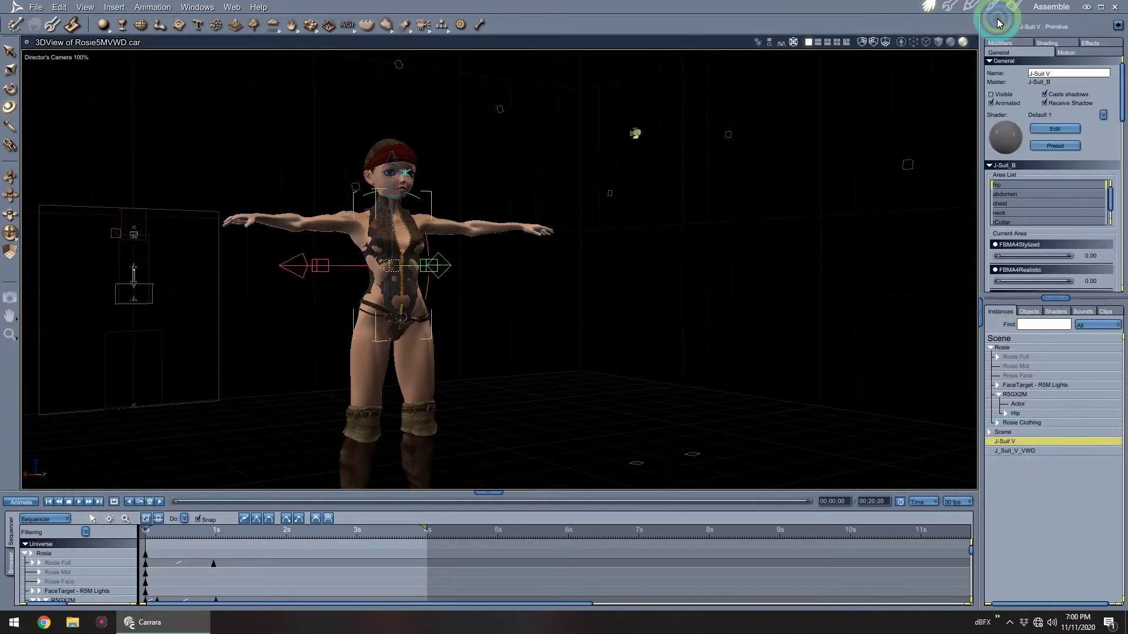
click(1090, 52)
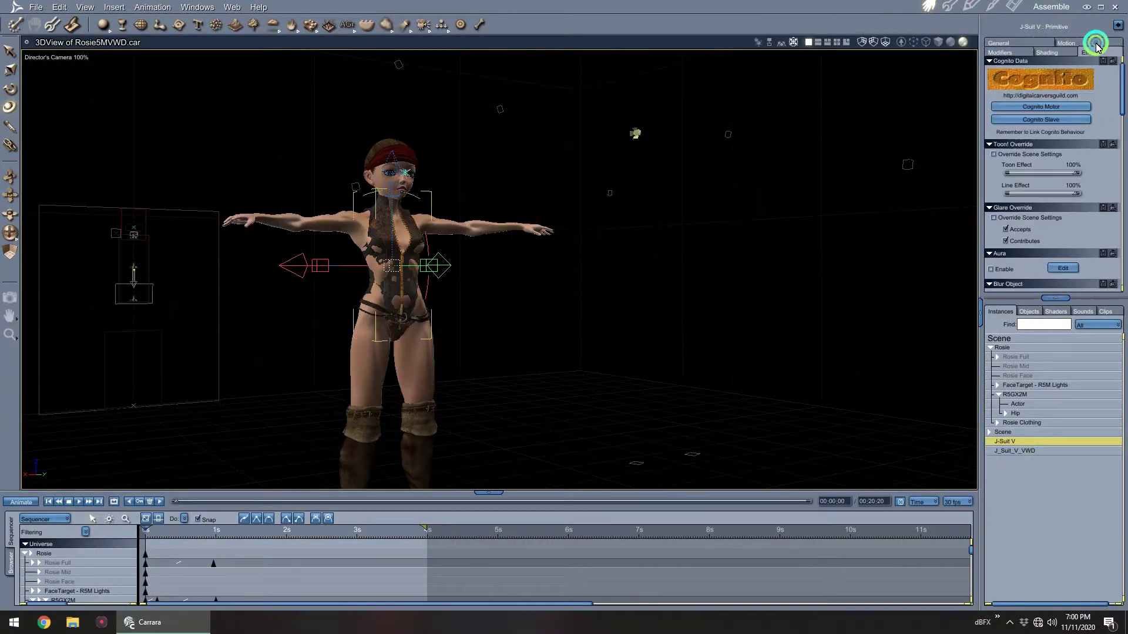
click(989, 60)
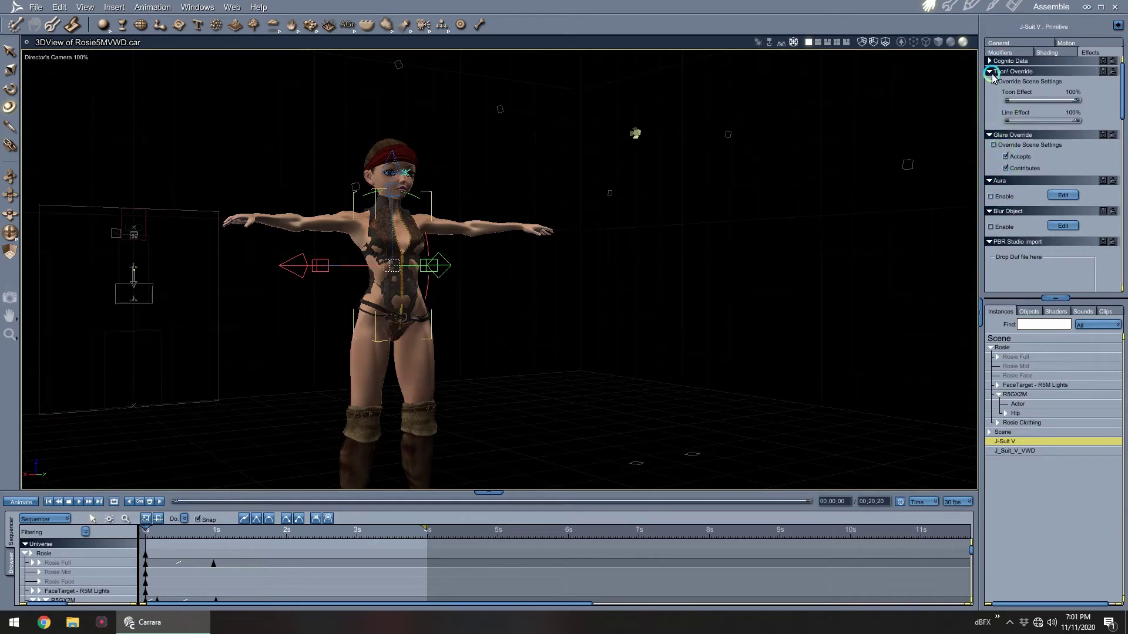
click(990, 71)
click(990, 82)
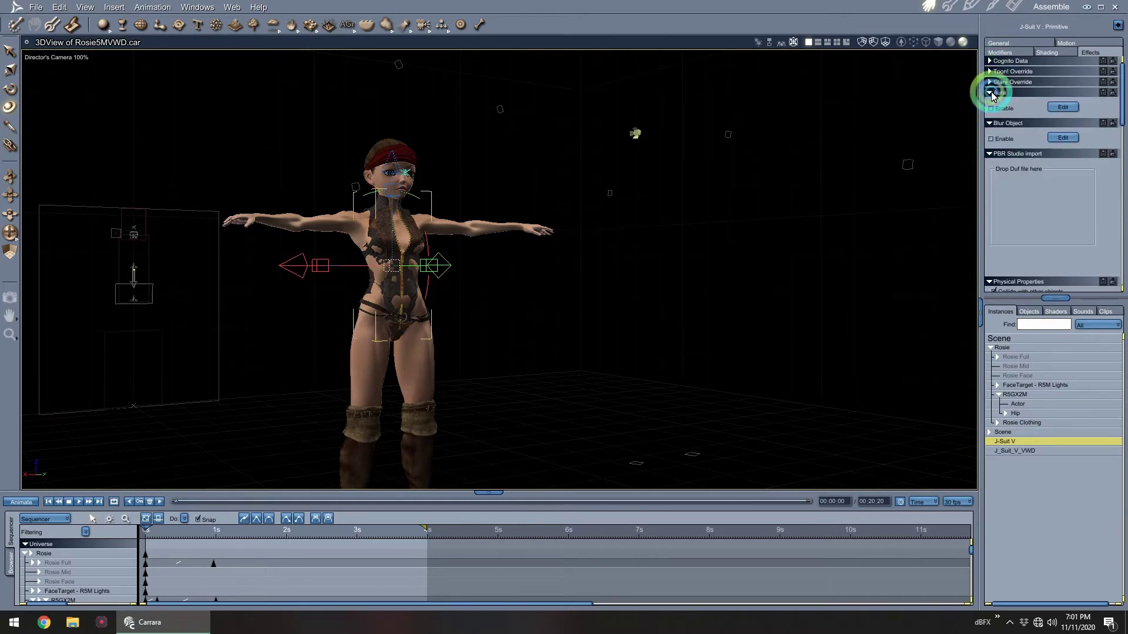
click(990, 92)
click(990, 102)
click(990, 113)
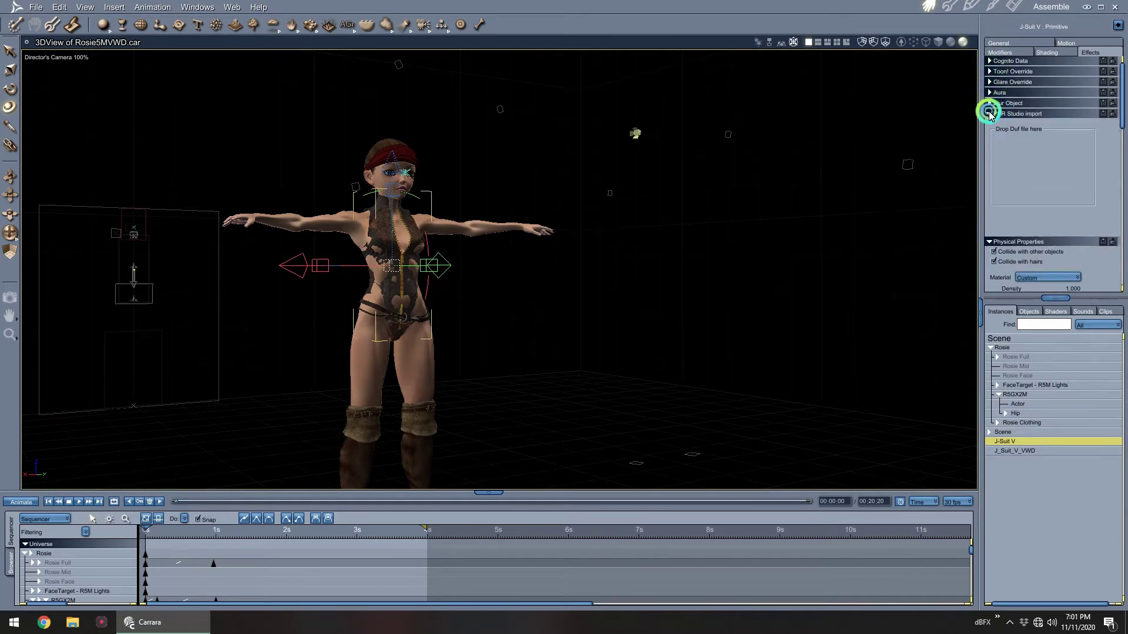
Turn off collisions with other objects and hairs for J-Suit V, and with other objects for J_Suit_V_VWD.
click(993, 170)
click(994, 144)
click(994, 134)
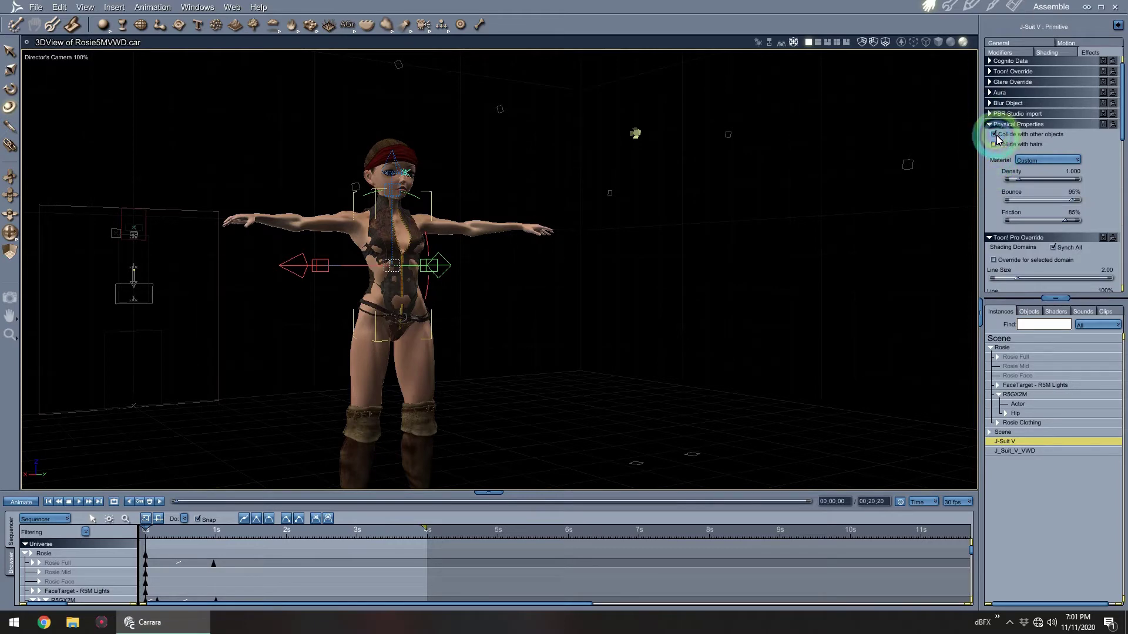
click(994, 134)
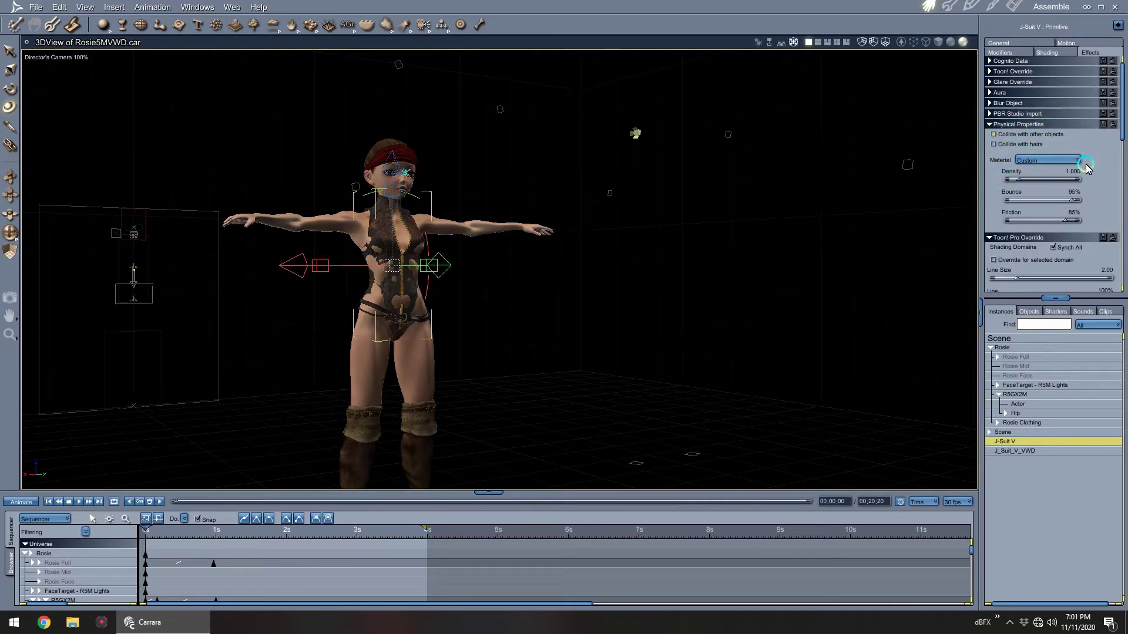
click(1006, 452)
click(995, 137)
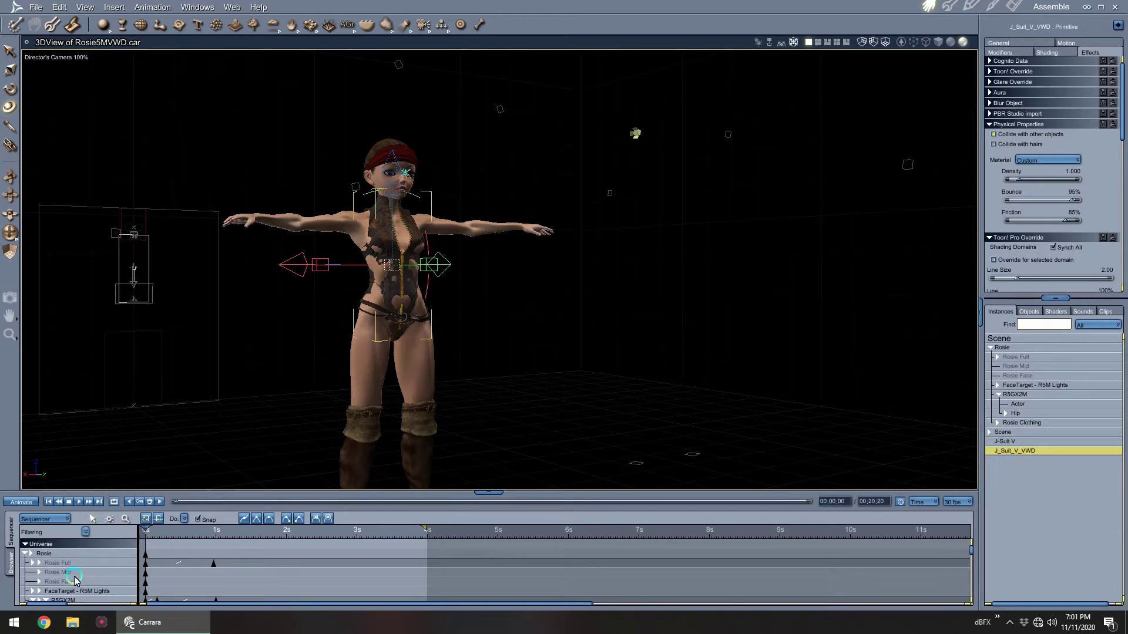
Load the Jacket figure from the Steam Cowboy for M4 content in the M4 Runtime into the scene.
click(11, 566)
click(100, 571)
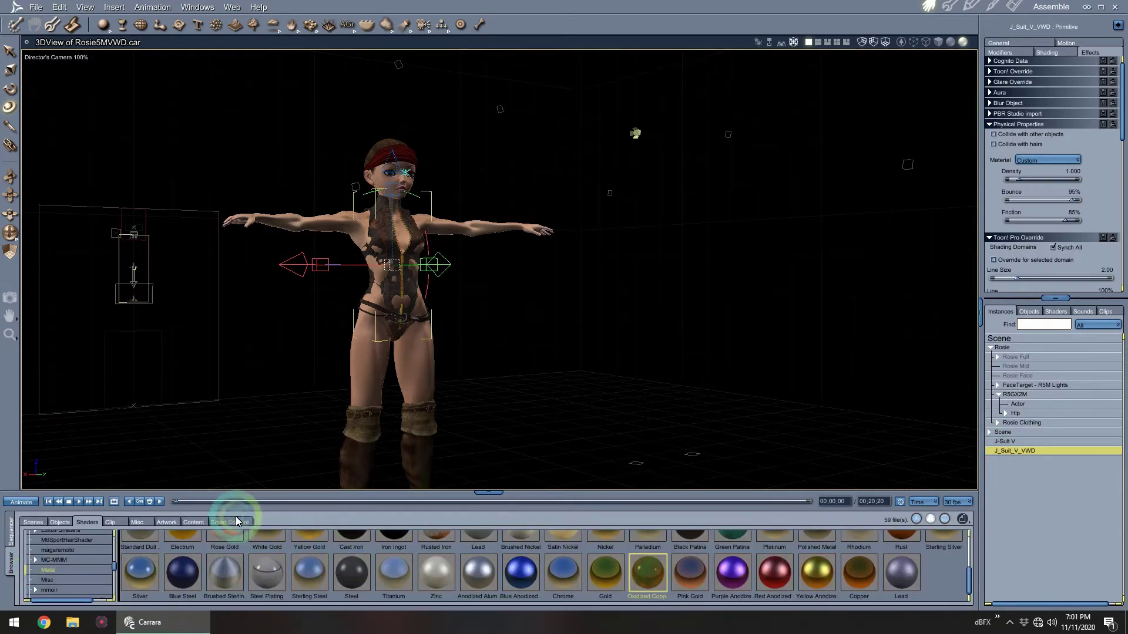
click(194, 522)
click(59, 565)
scroll(65, 567, down, 10)
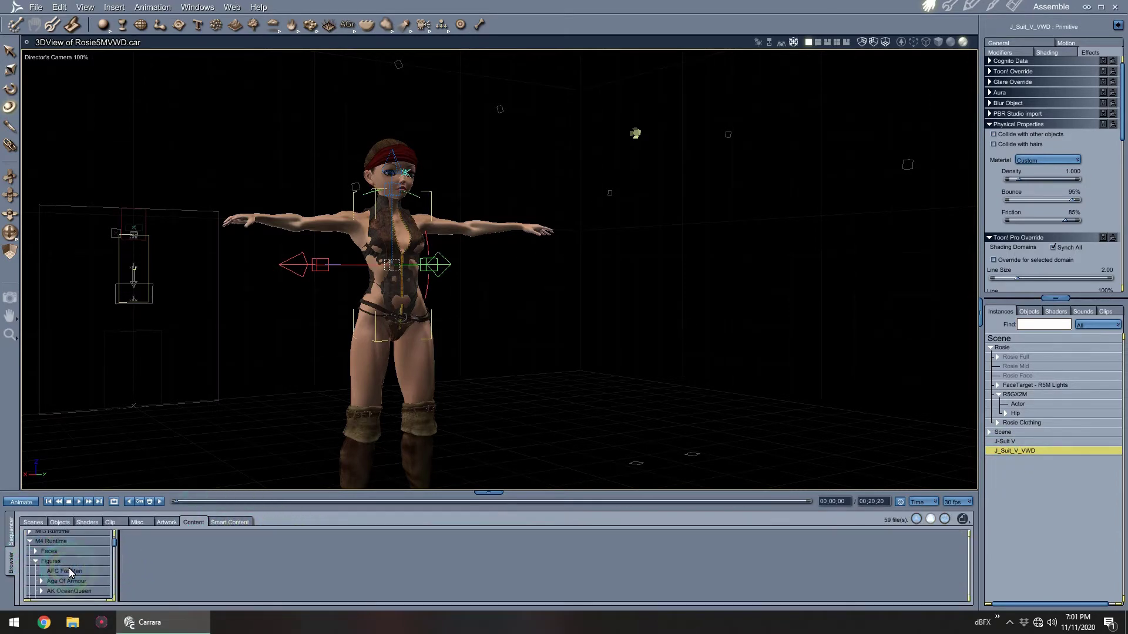
click(70, 565)
drag(206, 558, 1028, 537)
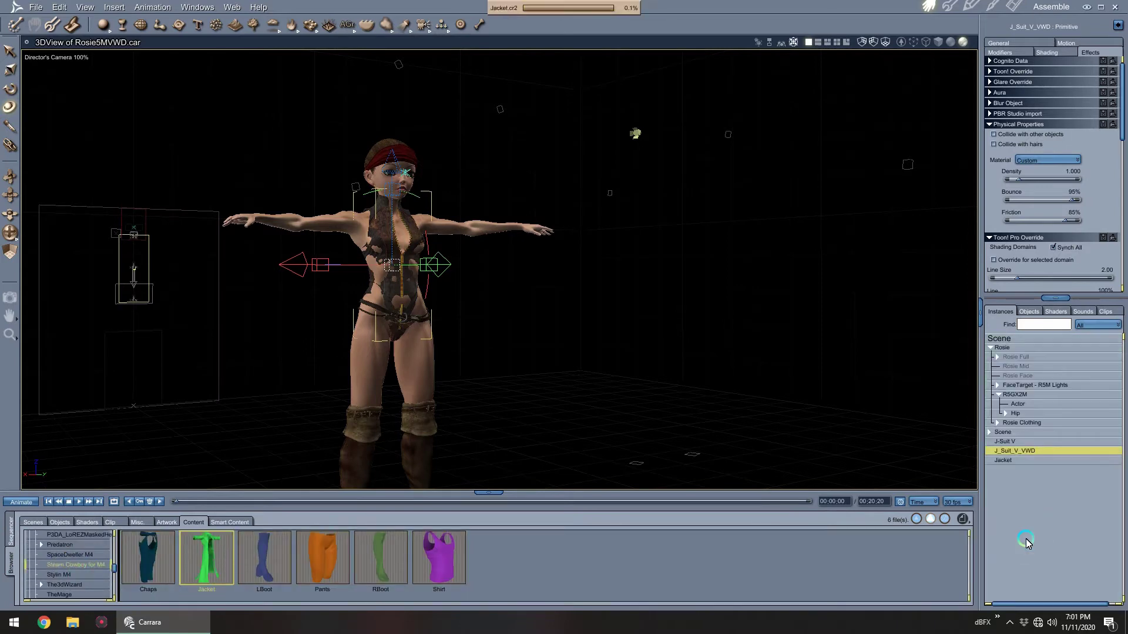
Apply the Coat Onyx material preset from Steam Cowboy for M4 to the jacket.
scroll(76, 566, down, 4)
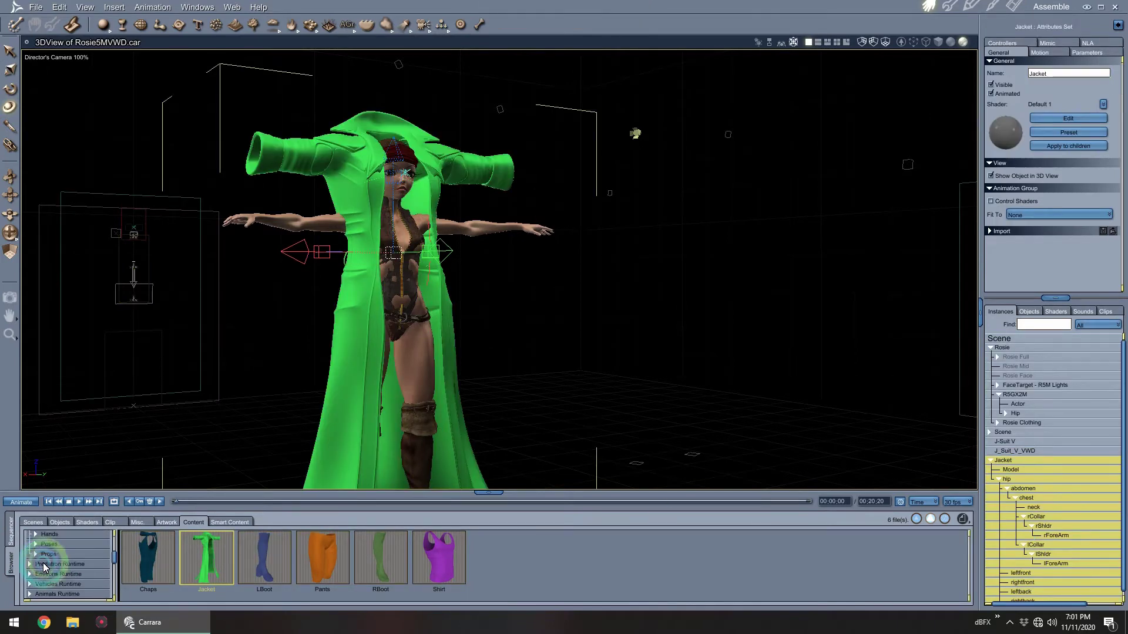
scroll(89, 578, up, 3)
click(75, 549)
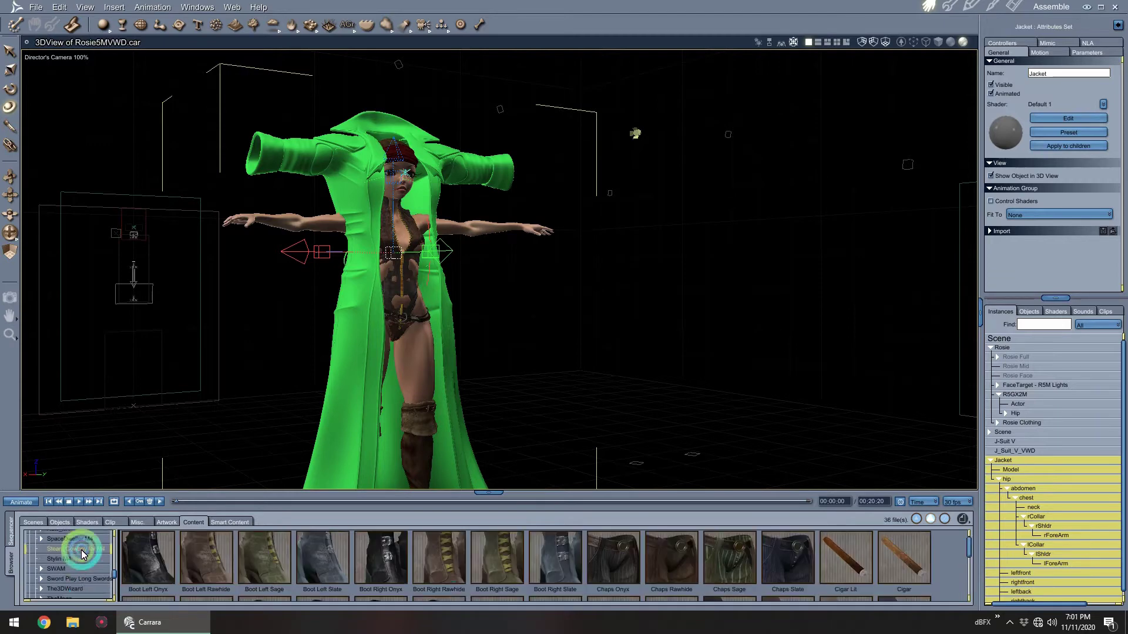
click(272, 574)
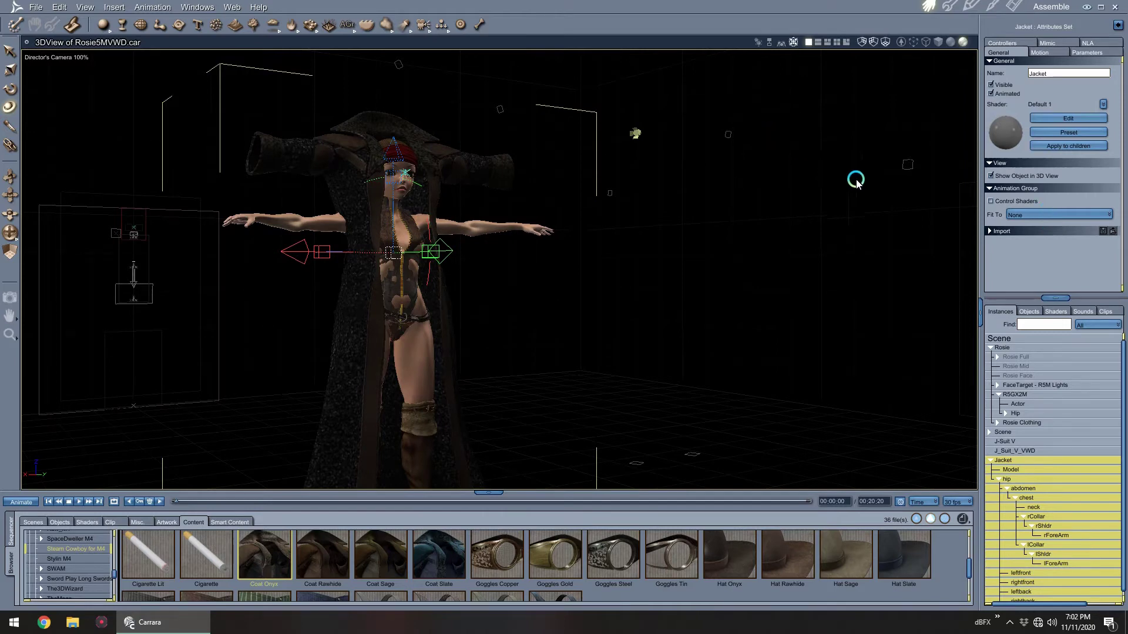
Unlock the Jacket figure's Model and detach its skeleton.
click(1015, 470)
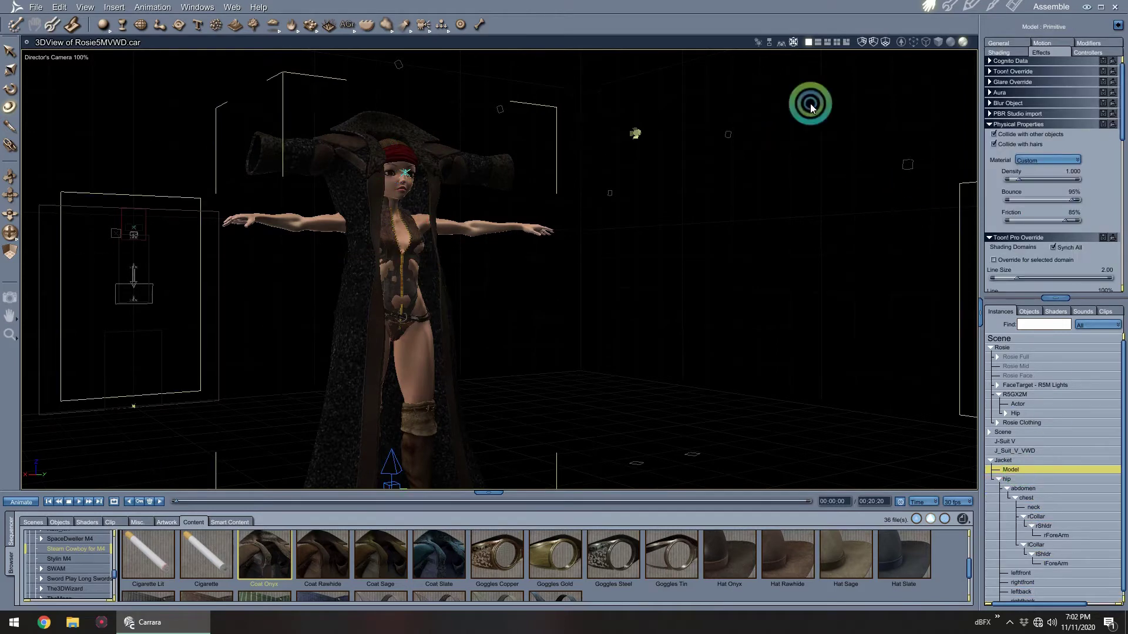
click(60, 7)
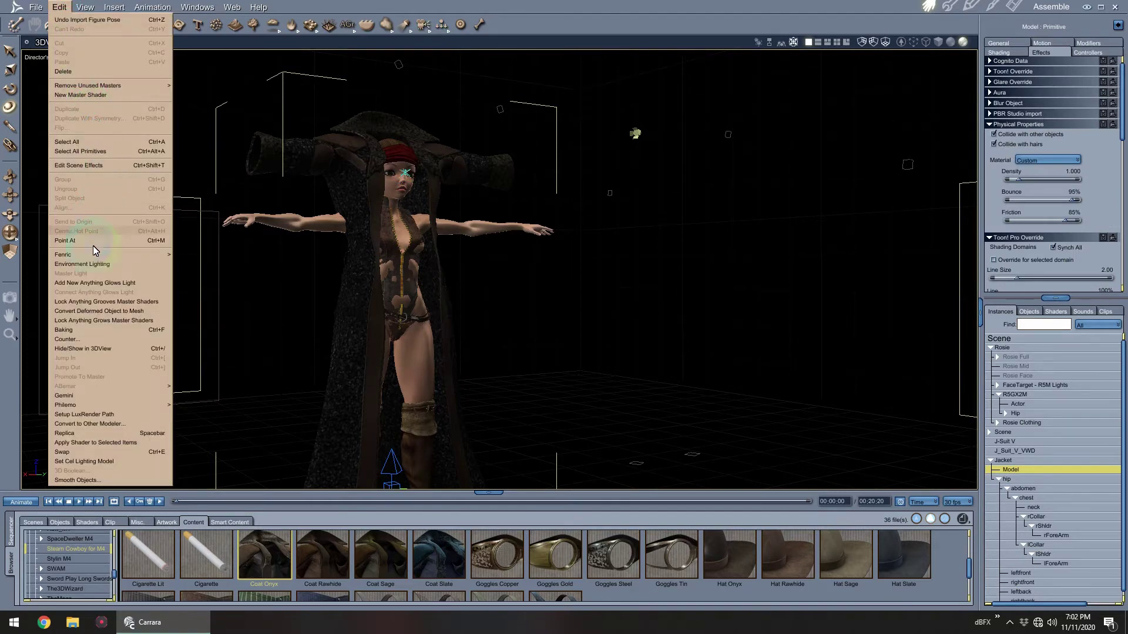
mouse_move(94, 254)
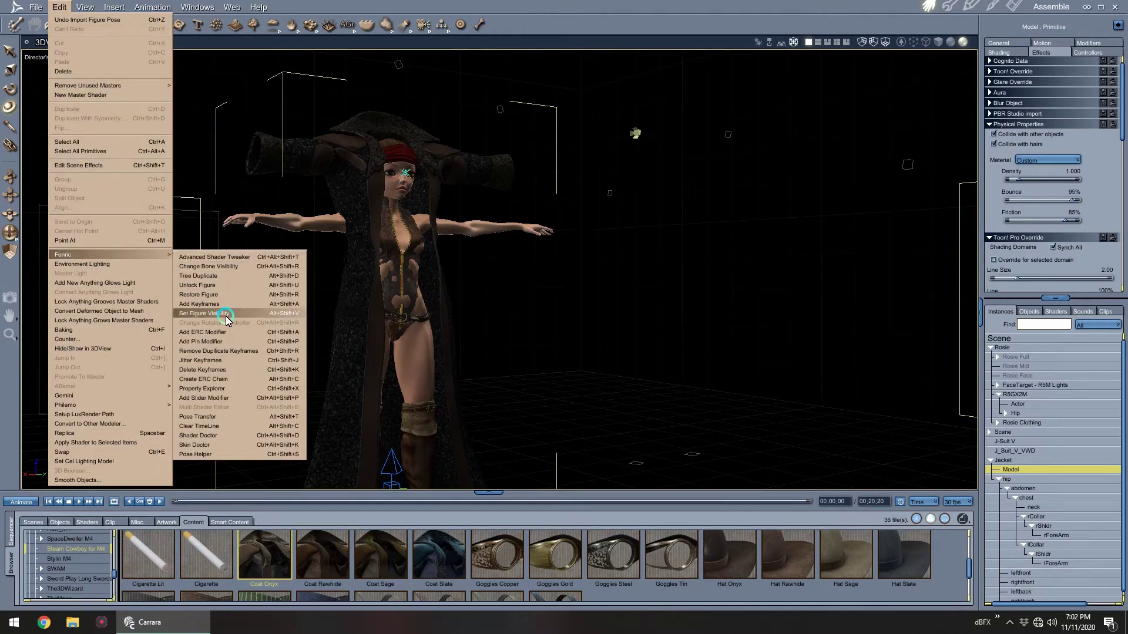
click(221, 286)
click(152, 7)
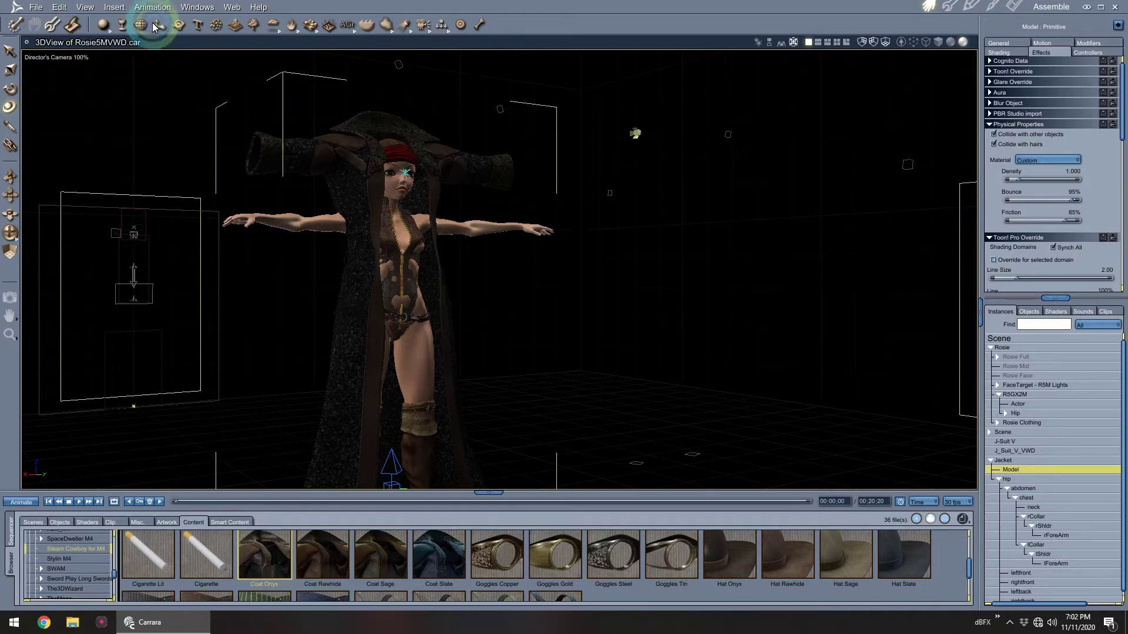
click(158, 114)
click(156, 123)
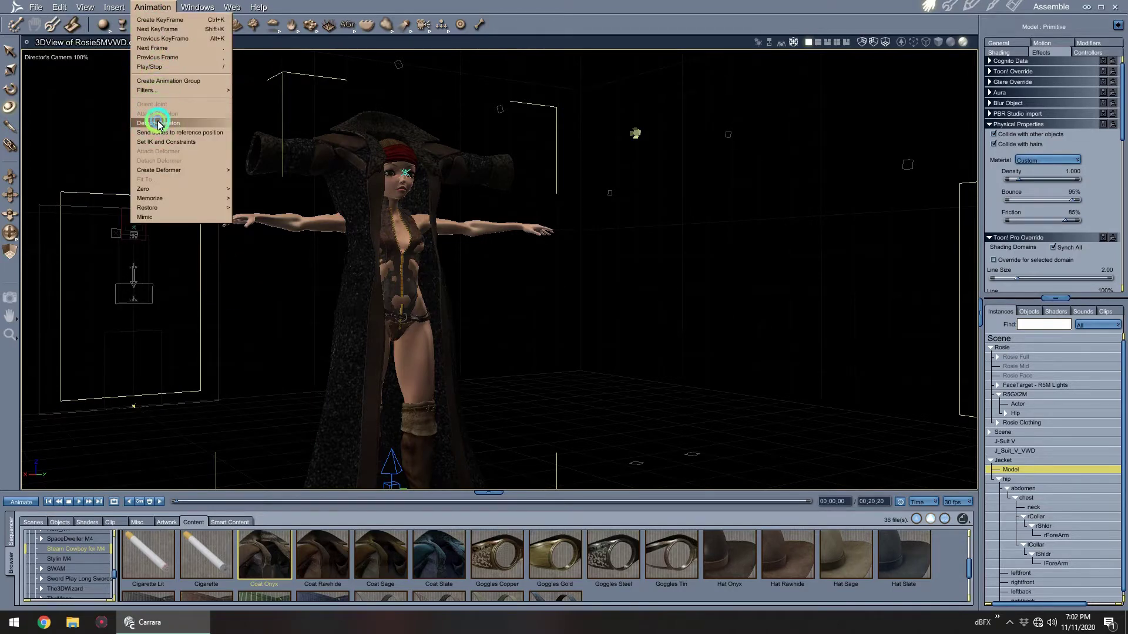
click(589, 345)
Move the Model out of the Jacket hierarchy to the scene root and delete the leftover Jacket figure with its bones.
click(1005, 468)
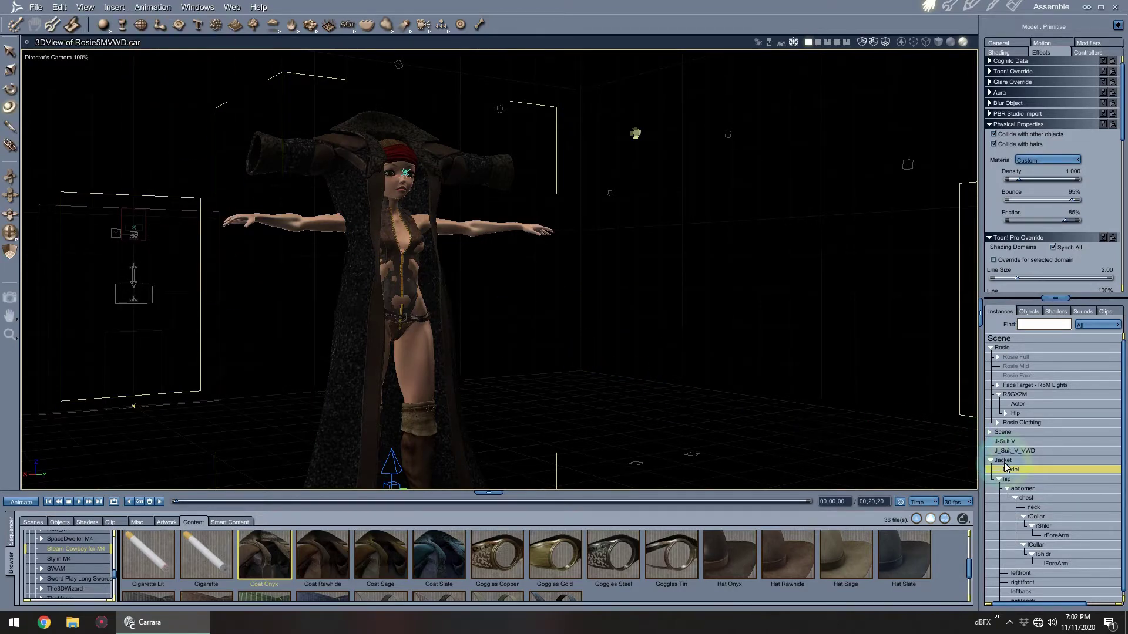
mouse_move(1016, 470)
mouse_down()
mouse_move(999, 474)
mouse_move(989, 501)
mouse_move(1008, 468)
mouse_up()
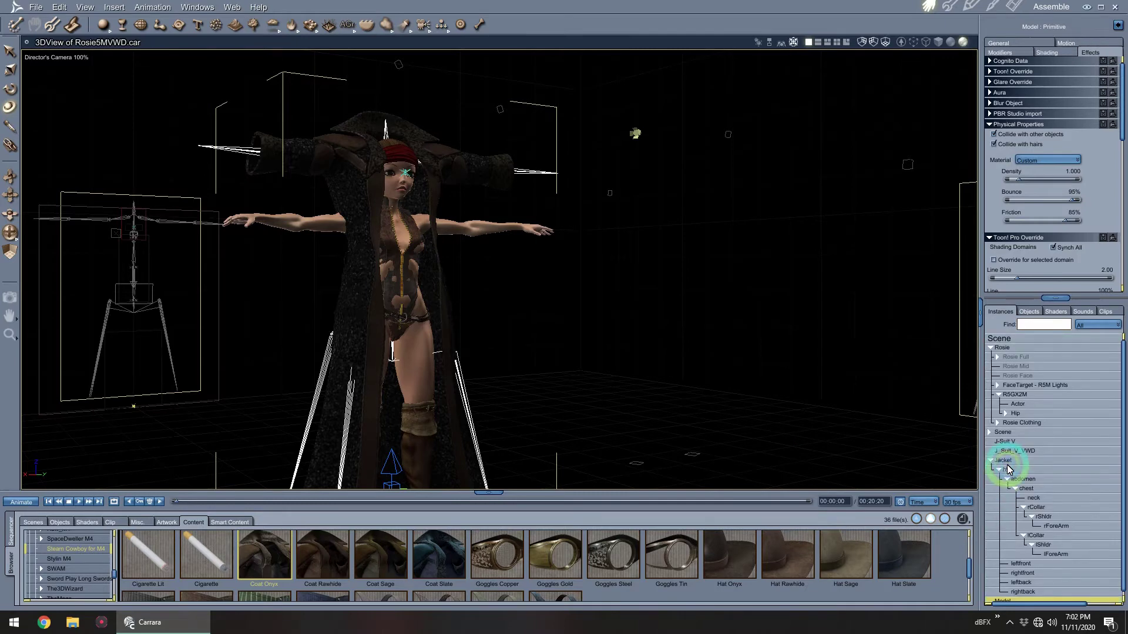
click(1008, 463)
key(Delete)
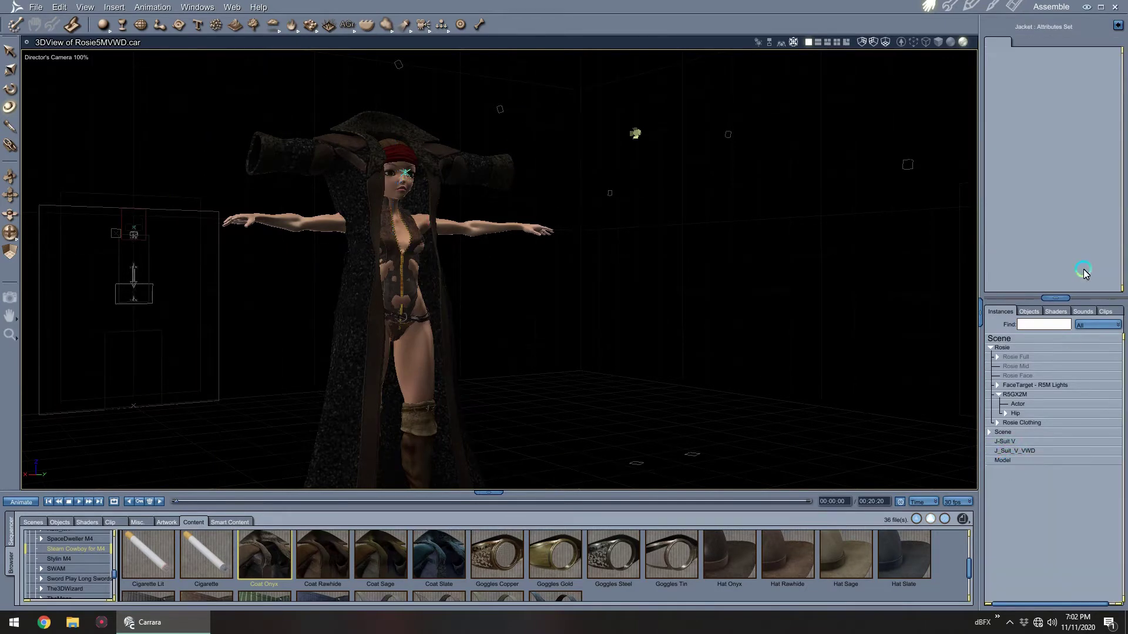
Rename the detached jacket Model as SP_Jacket.
click(1008, 461)
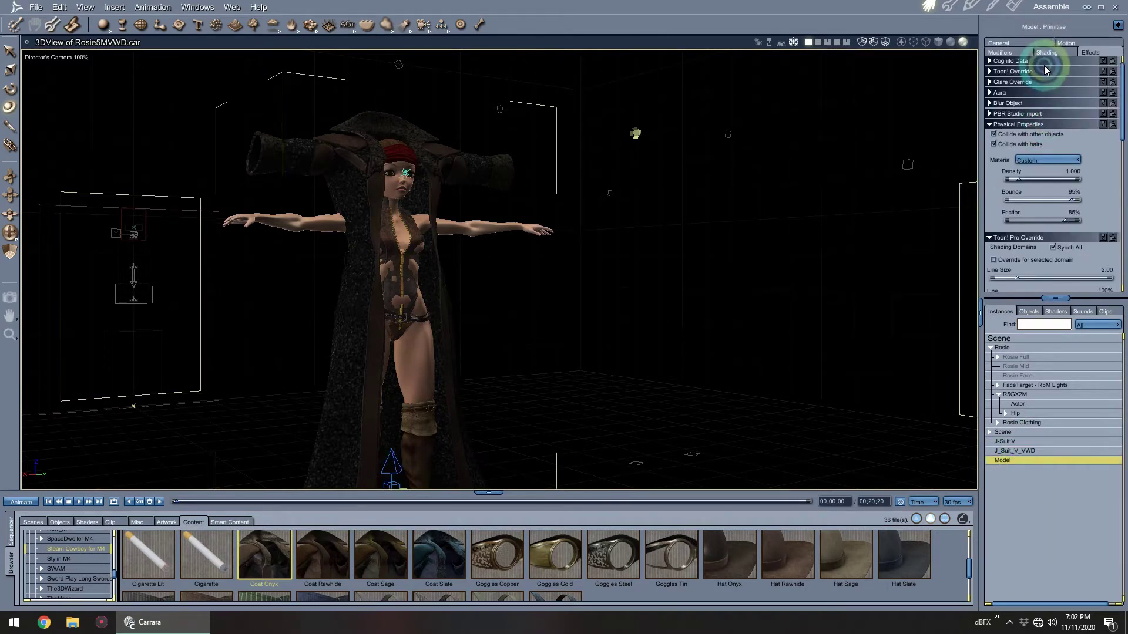
click(1009, 42)
click(1020, 131)
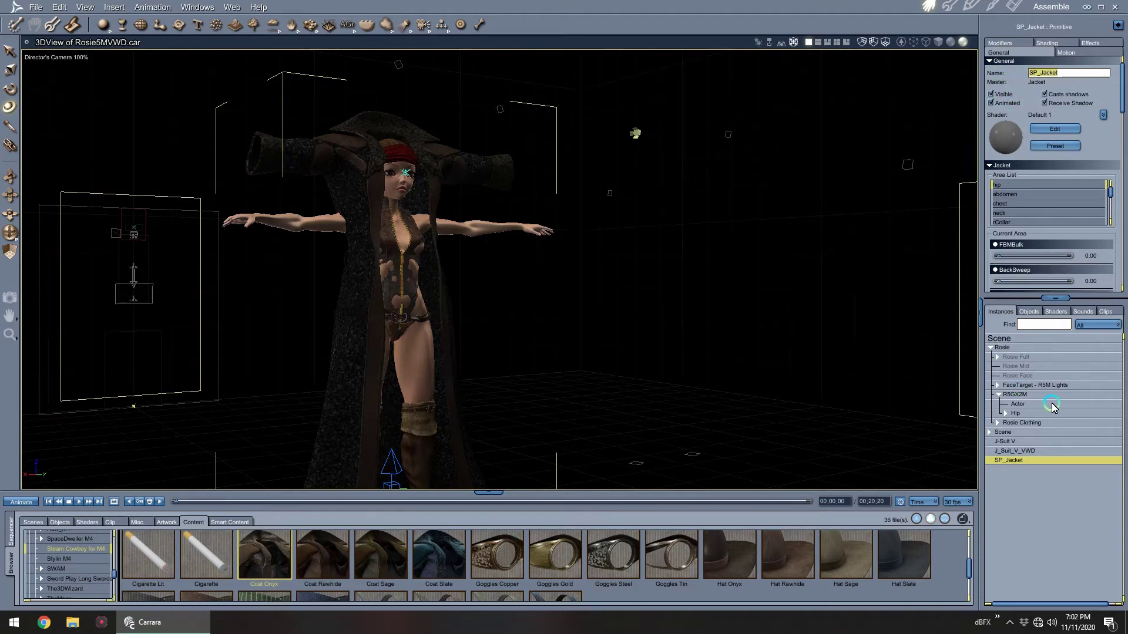
Open SP_Jacket's shaders for editing, assign the Jacket shader to the Plates domain, and keep only the Jacket and Collar 1 shader windows open.
click(990, 8)
click(1019, 178)
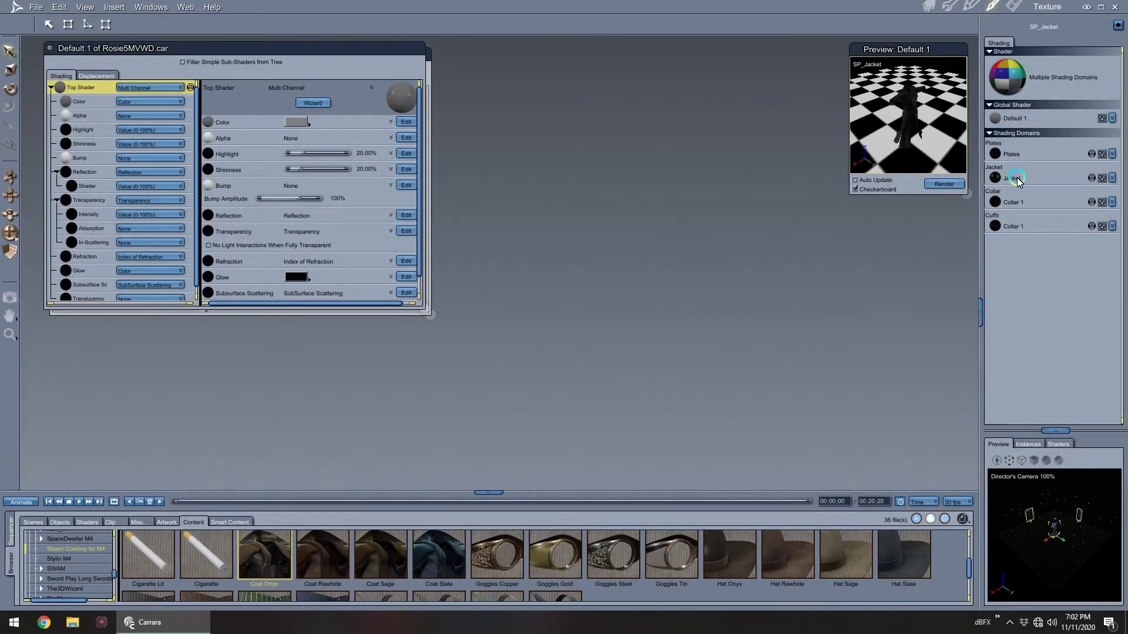
click(1014, 203)
drag(376, 66, 538, 122)
drag(400, 57, 575, 123)
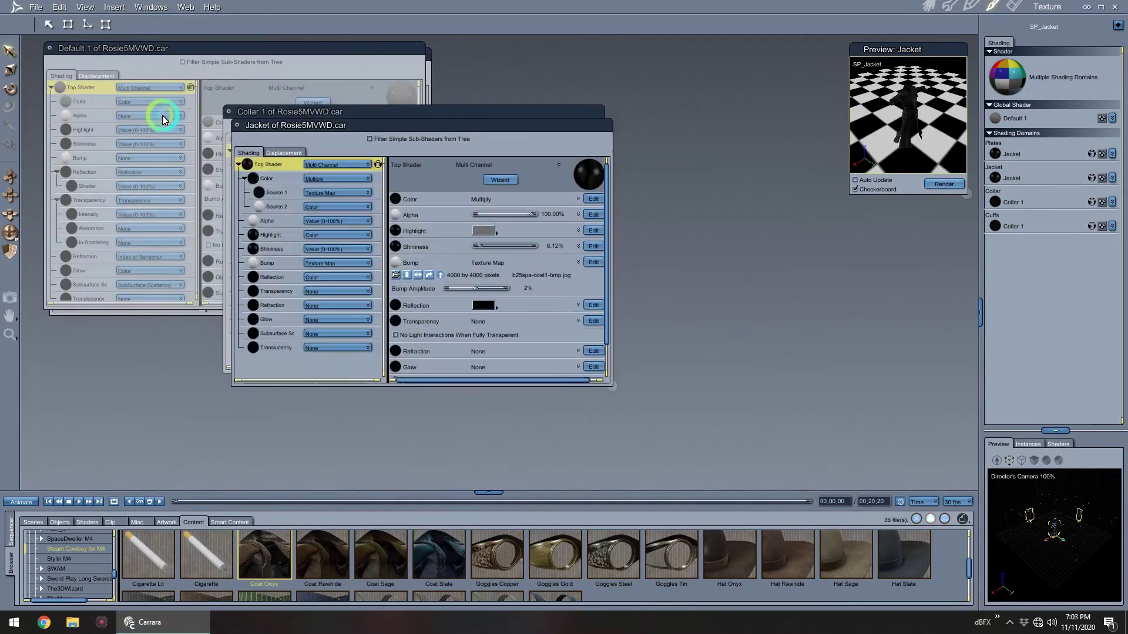
click(50, 48)
click(74, 54)
Replace the Multiply in the Jacket shader's Color channel with its b25spa-coat1.jpg texture map.
click(276, 194)
click(448, 255)
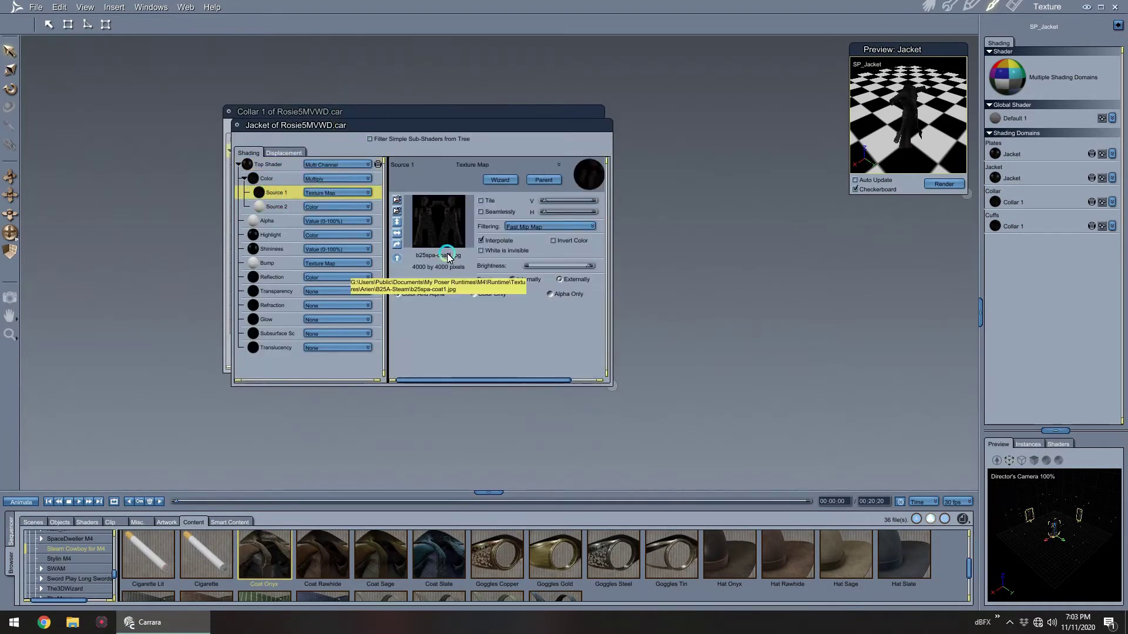
drag(276, 193, 269, 179)
click(280, 236)
click(270, 165)
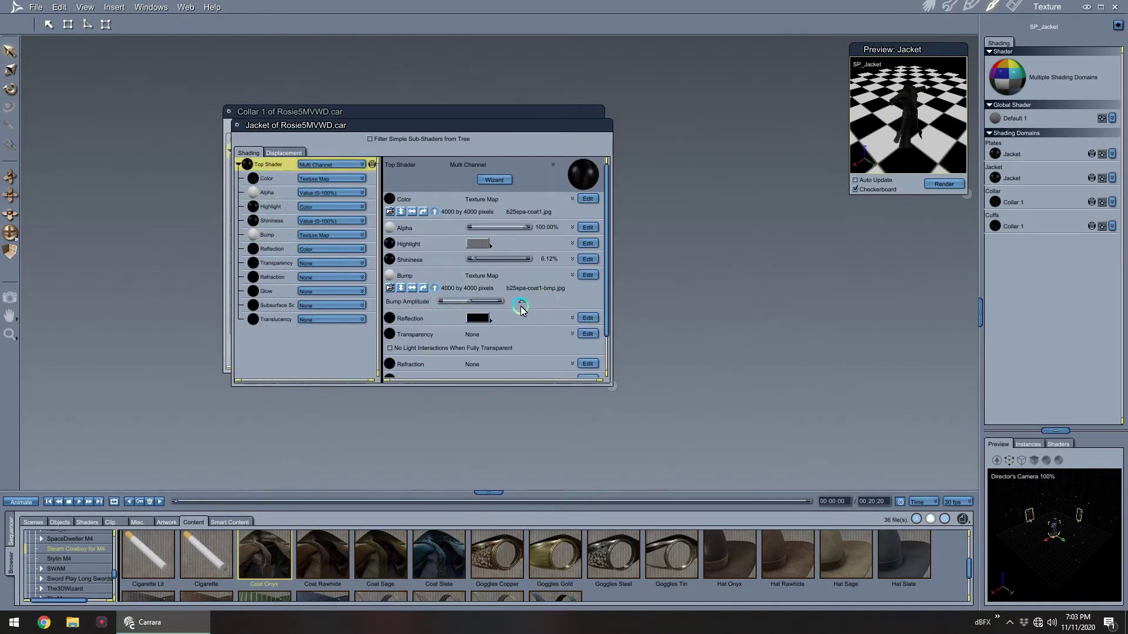
In the Jacket shader, set Bump Amplitude to 13%, Alpha and Reflection to None, and Highlight to Texture Map.
click(552, 326)
click(572, 318)
click(576, 325)
click(572, 228)
click(574, 234)
click(573, 243)
click(572, 319)
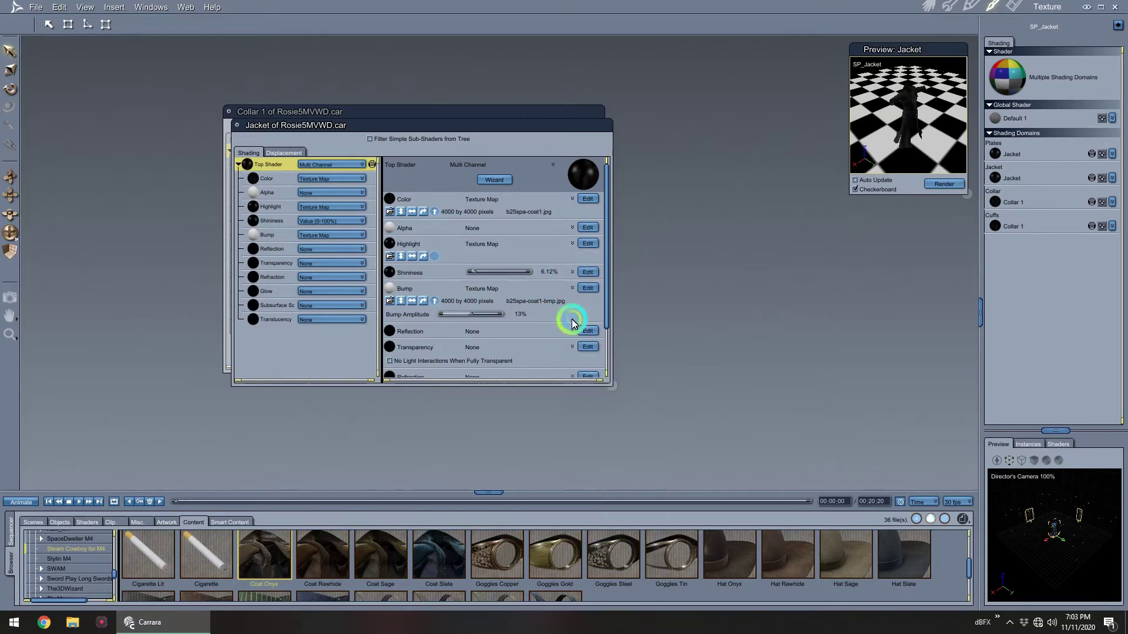
Load b25spa-coat1-spec.jpg from the M4 runtime textures as the Jacket shader's highlight map, using the JPEG format.
click(390, 256)
click(875, 90)
click(849, 92)
click(811, 146)
double_click(723, 200)
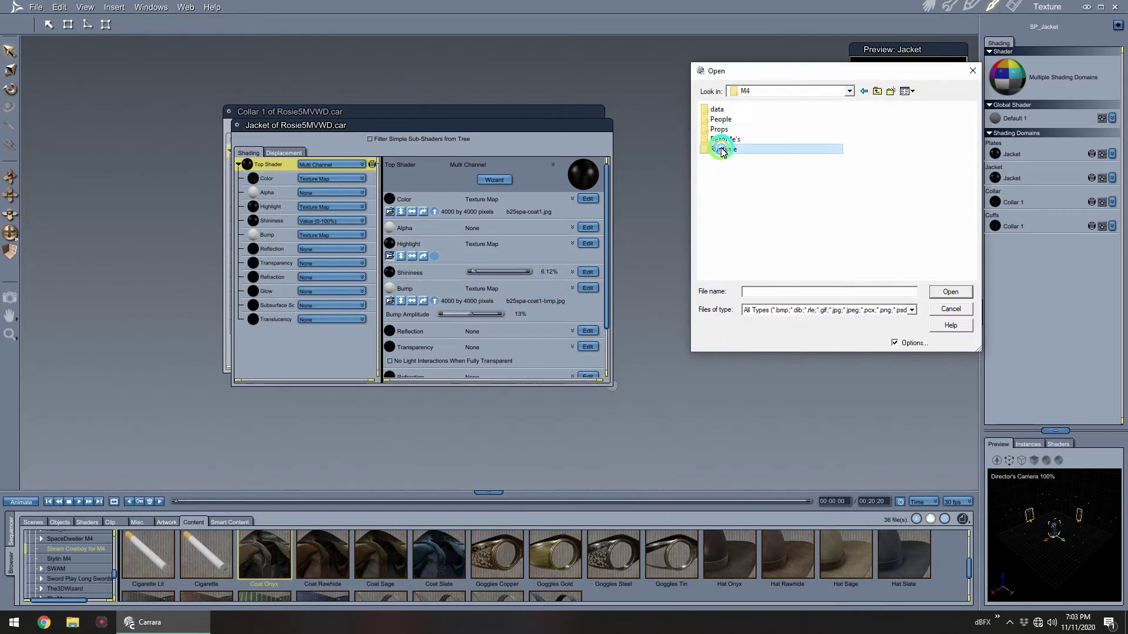
double_click(720, 148)
double_click(721, 169)
double_click(723, 131)
double_click(726, 119)
drag(972, 117, 972, 193)
scroll(874, 198, up, 2)
double_click(725, 208)
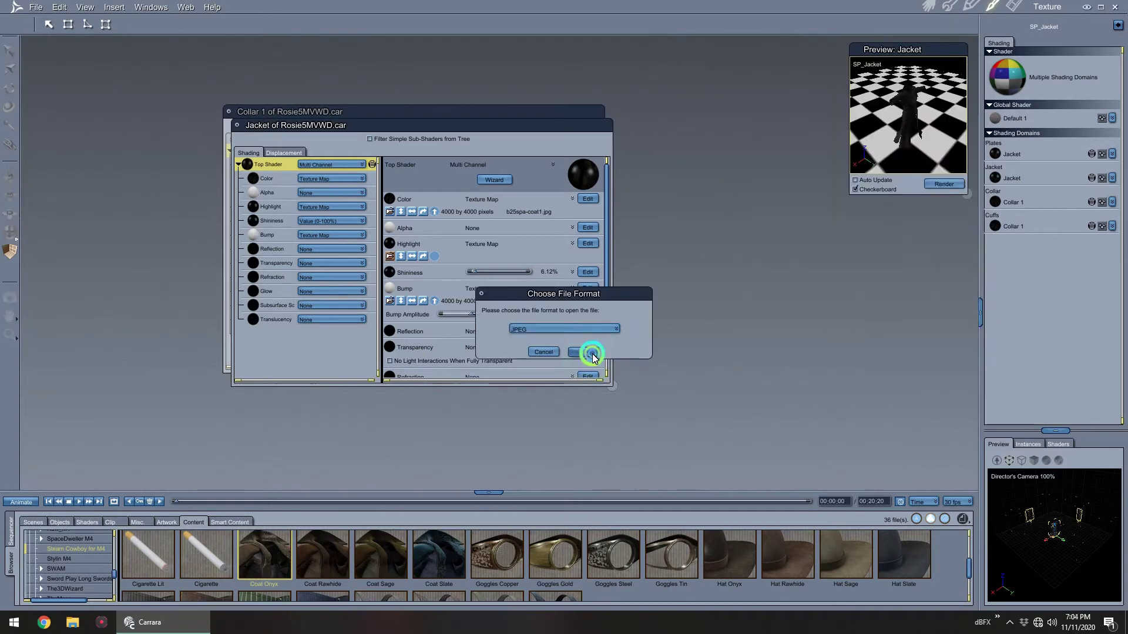
click(591, 352)
click(279, 212)
click(268, 165)
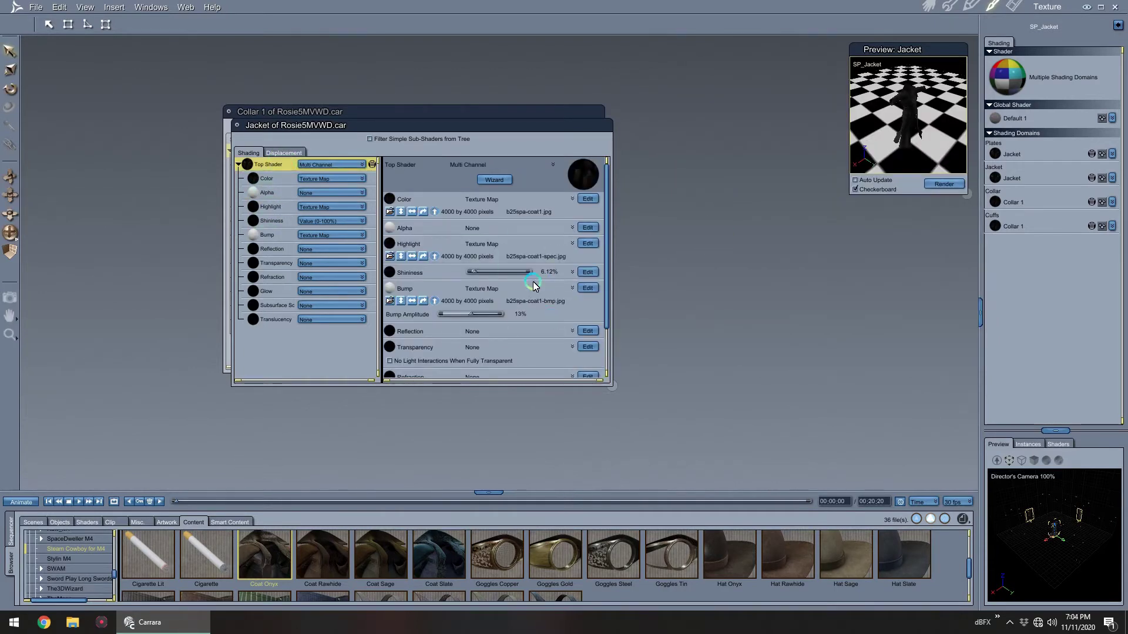
Copy the Jacket's top shader onto Collar 1, with highlight map brightness 37 and Bump Amplitude 30%.
drag(379, 125, 294, 126)
click(297, 113)
drag(179, 165, 431, 166)
click(267, 193)
drag(533, 253, 518, 253)
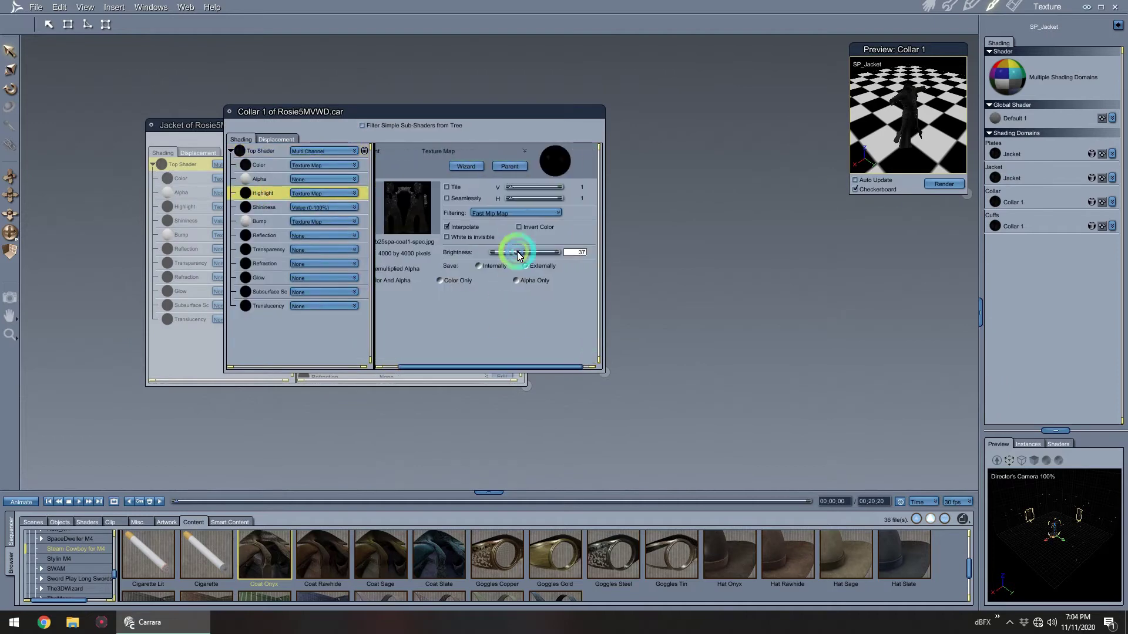
click(264, 154)
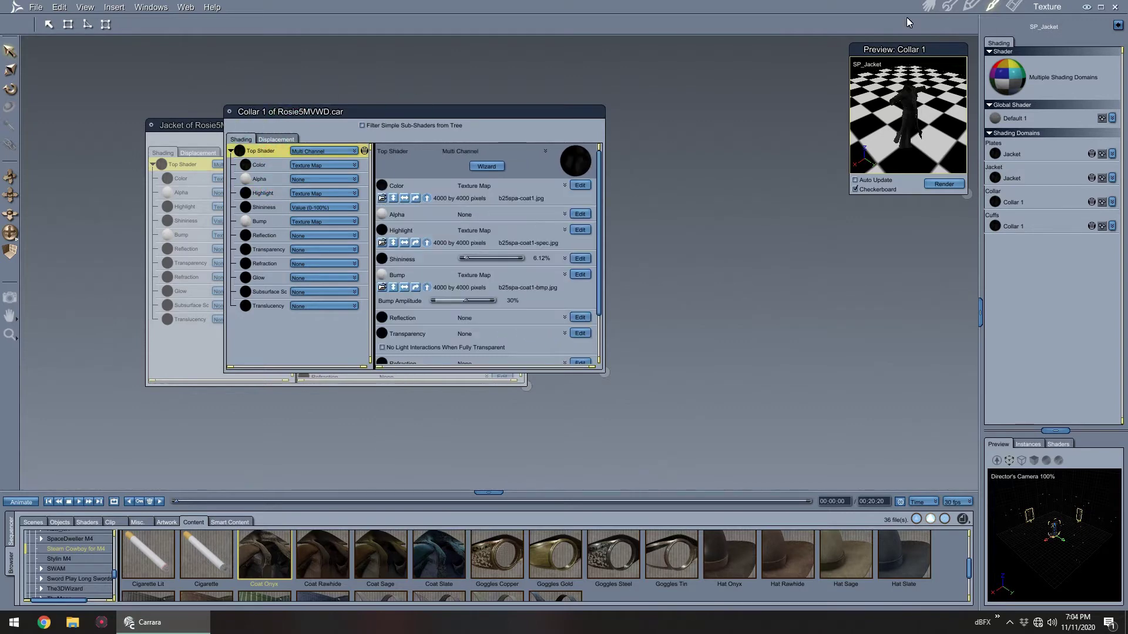
Return to the Assemble room and center the hot point of SP_Jacket.
click(928, 6)
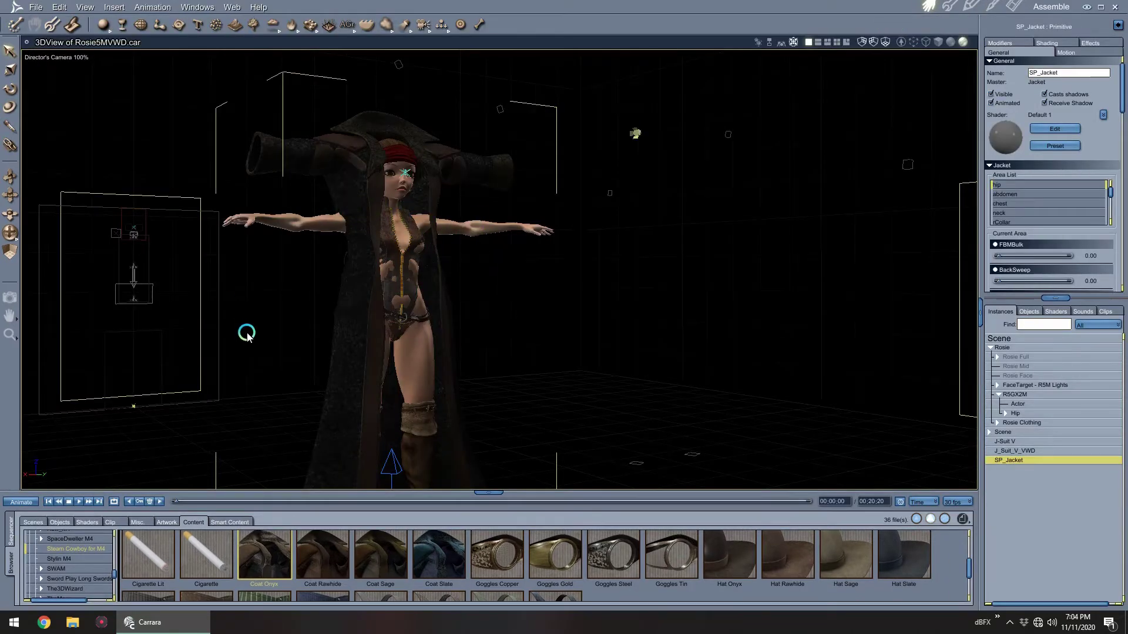
click(61, 7)
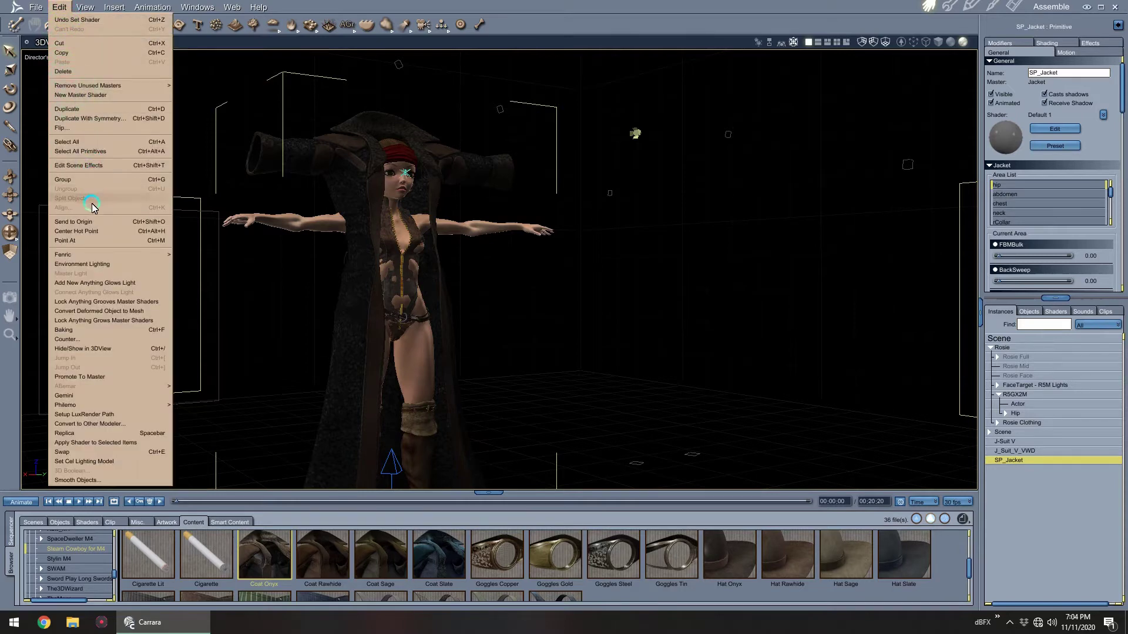
click(89, 230)
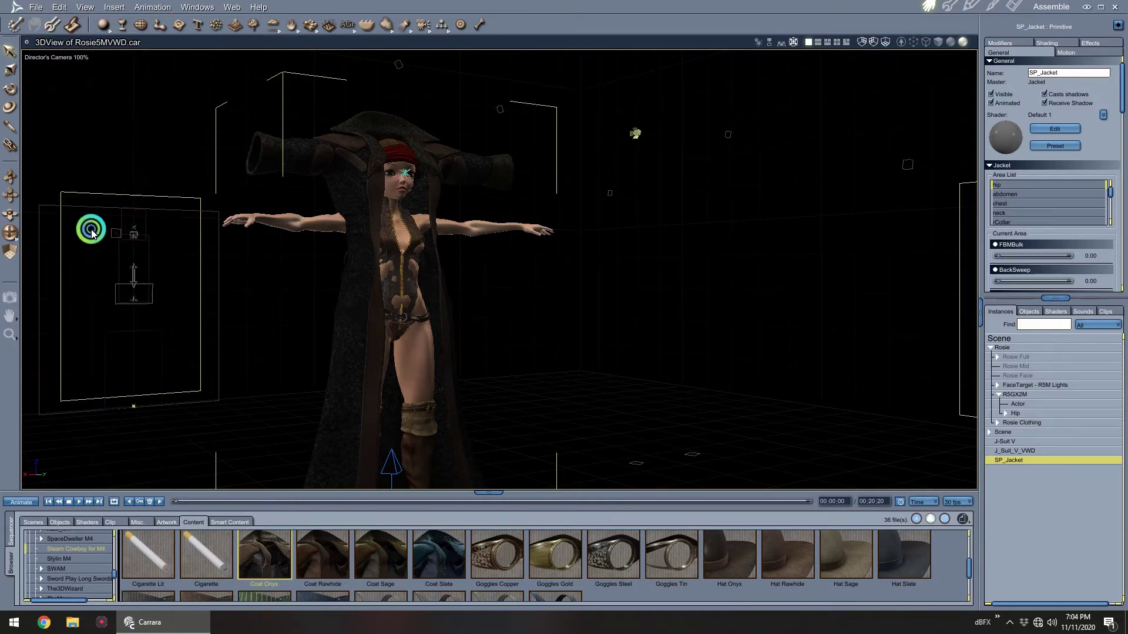
Remove the unused master objects and unused master shaders from the scene.
click(69, 7)
mouse_move(88, 85)
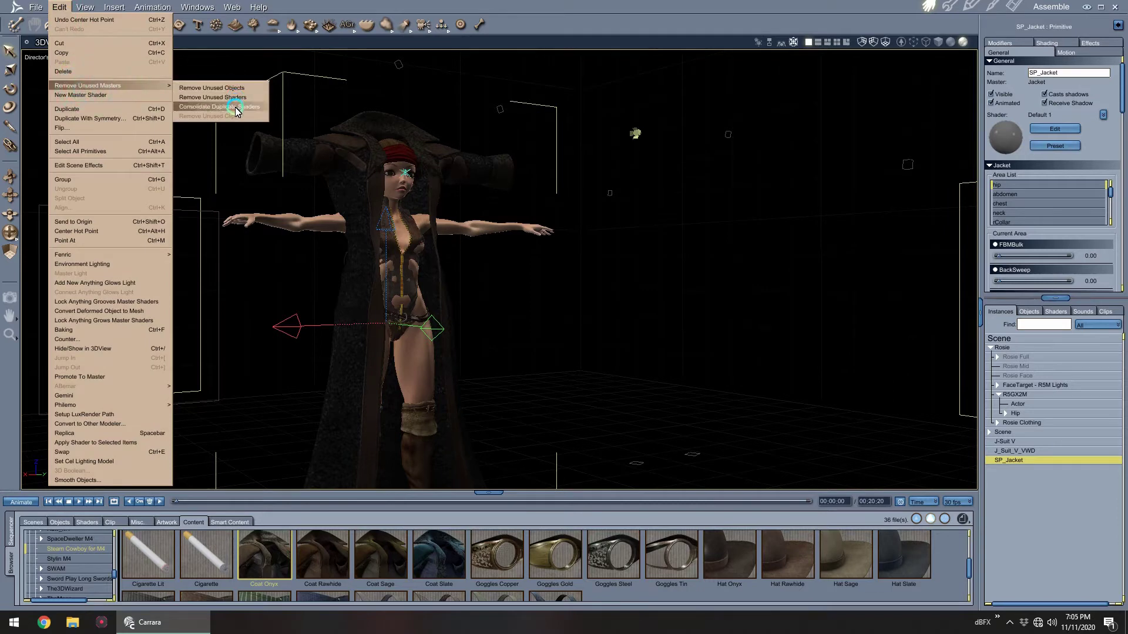
click(234, 88)
click(59, 7)
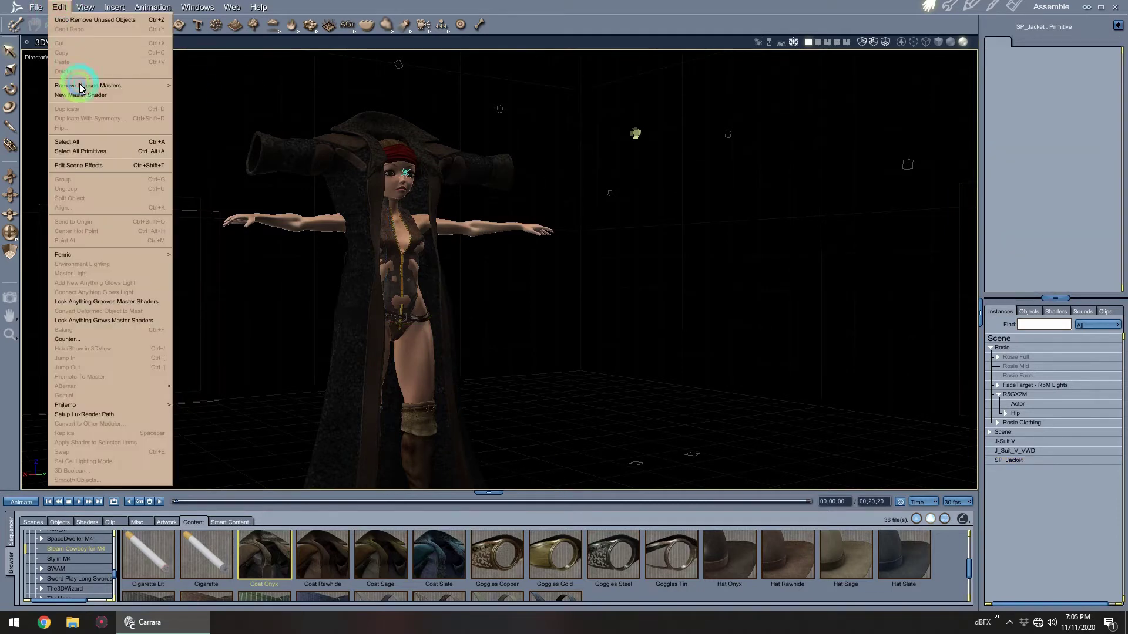
mouse_move(82, 85)
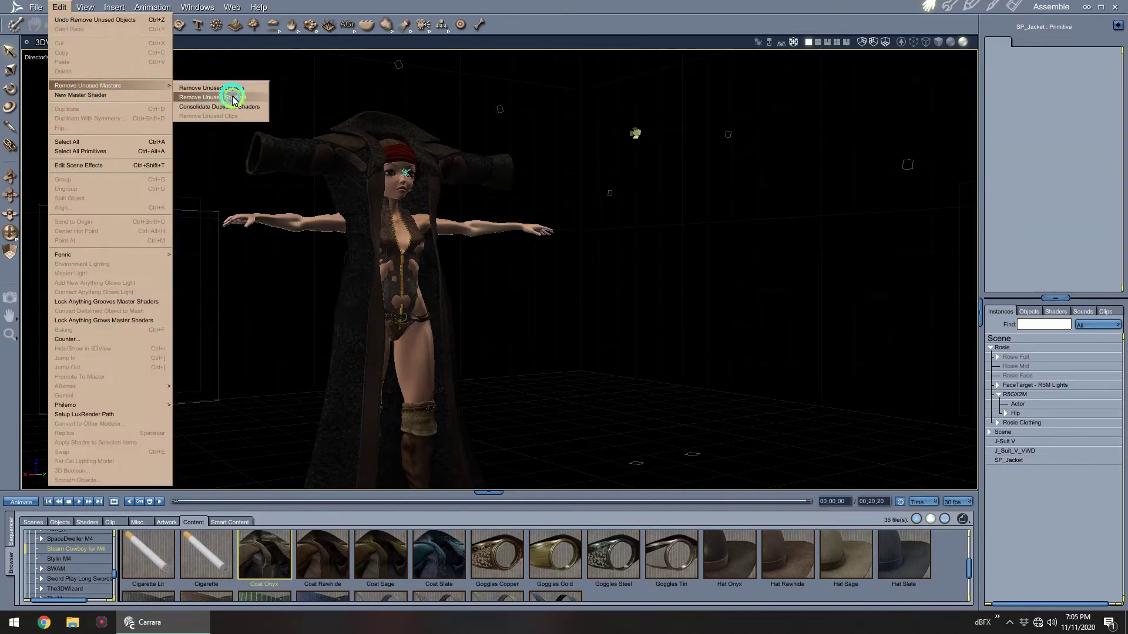
click(233, 98)
click(886, 386)
Scale SP_Jacket down to Rosie's size and lower it so the collar and sleeves sit on her shoulders and arms.
click(1018, 463)
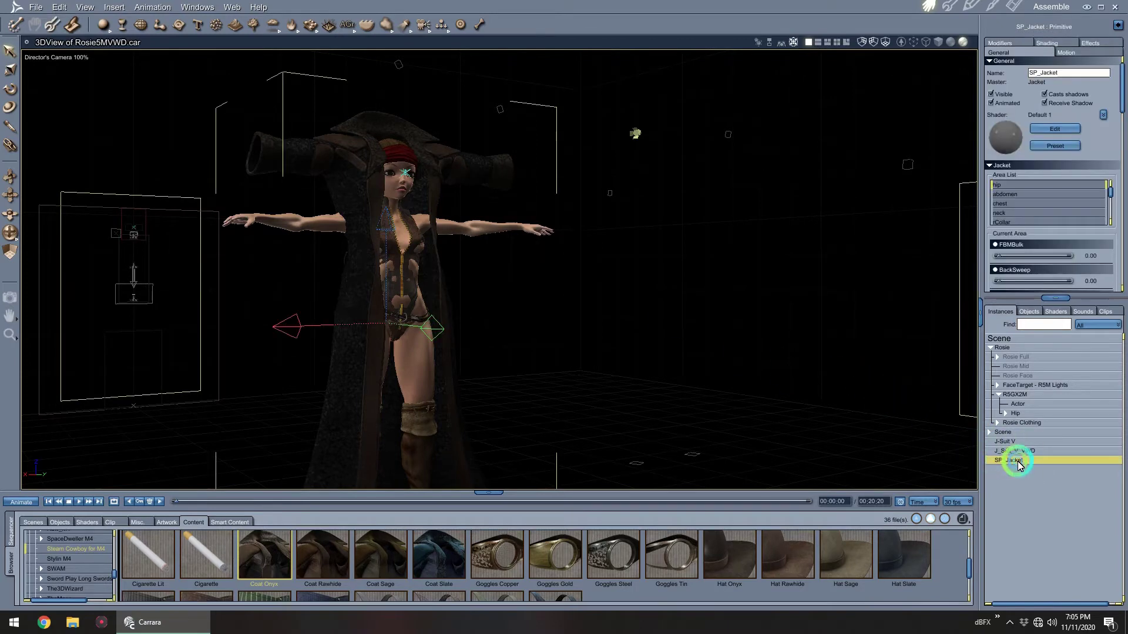
click(8, 105)
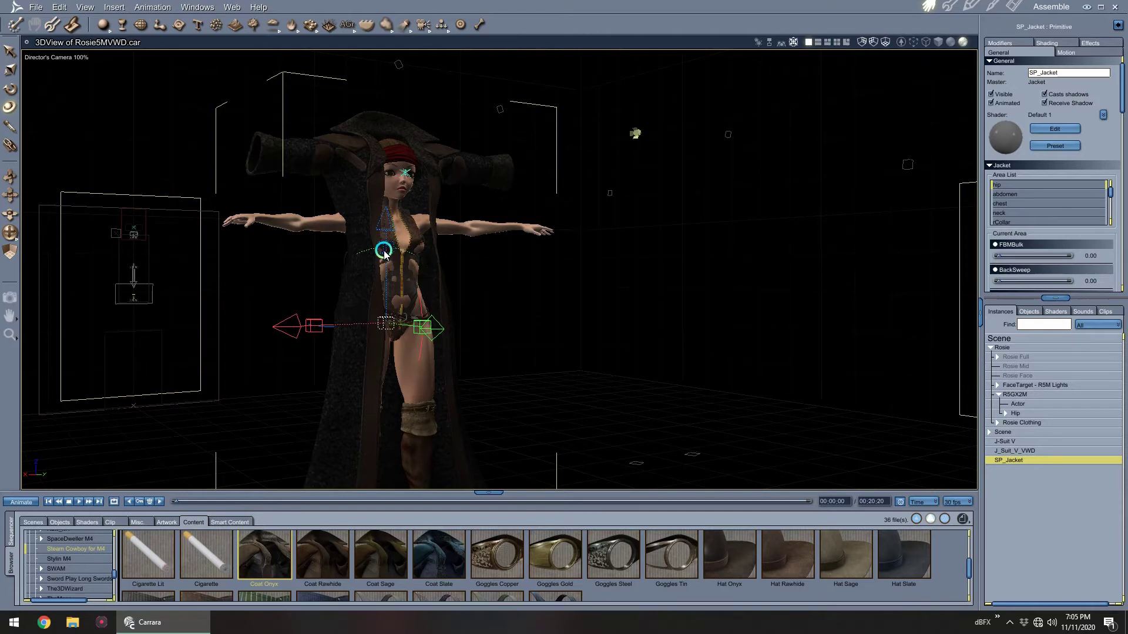
drag(387, 252, 386, 303)
middle_drag(494, 280, 505, 210)
drag(398, 164, 402, 188)
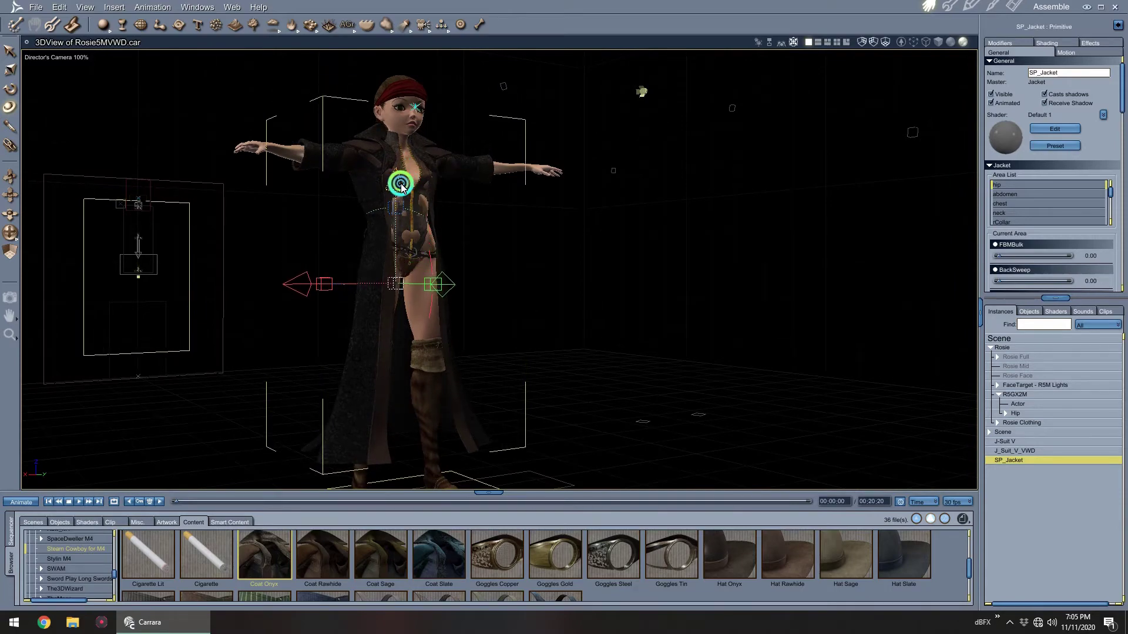
Stretch SP_Jacket vertically so that its hem reaches down to Rosie's boots.
middle_drag(453, 226, 429, 292)
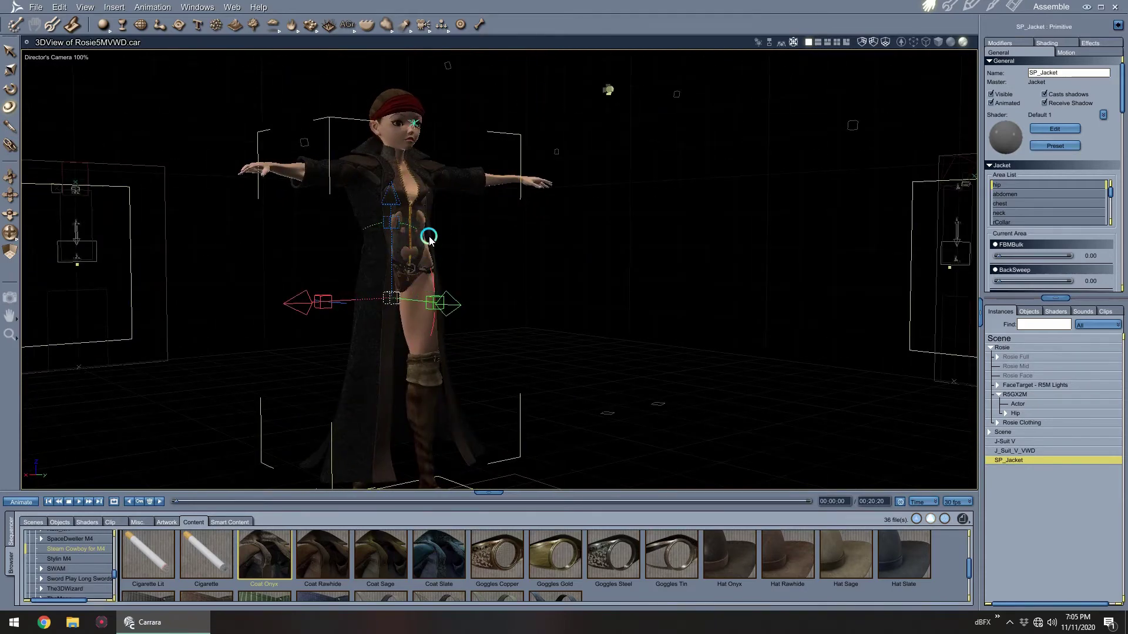
middle_drag(429, 238, 420, 189)
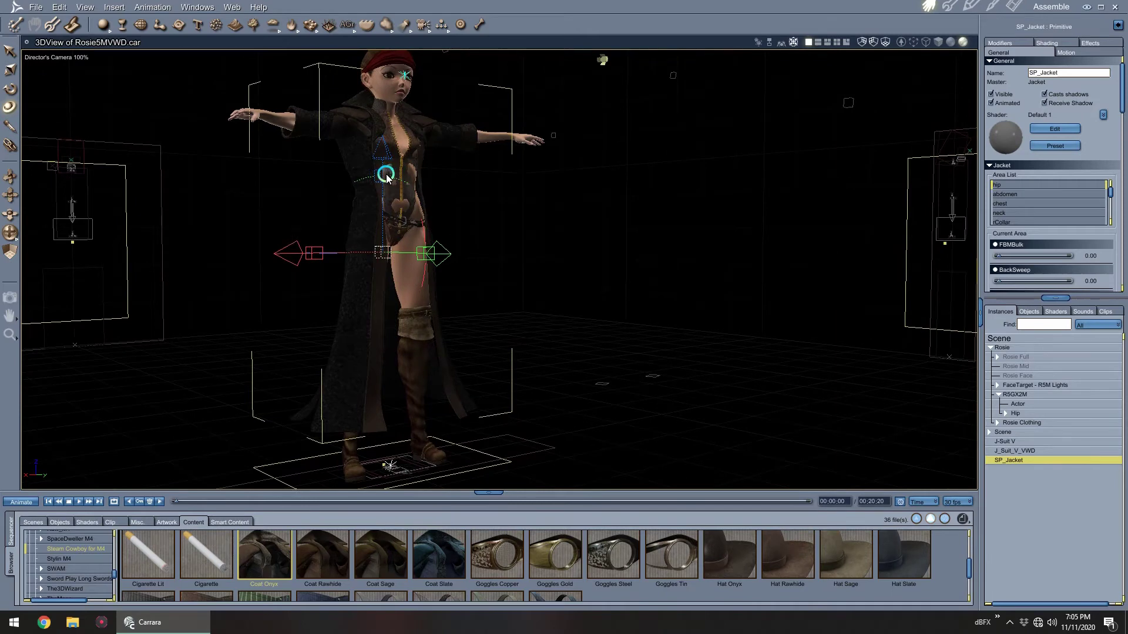
mouse_move(386, 174)
mouse_down()
mouse_move(385, 153)
mouse_move(385, 202)
mouse_move(385, 170)
mouse_up()
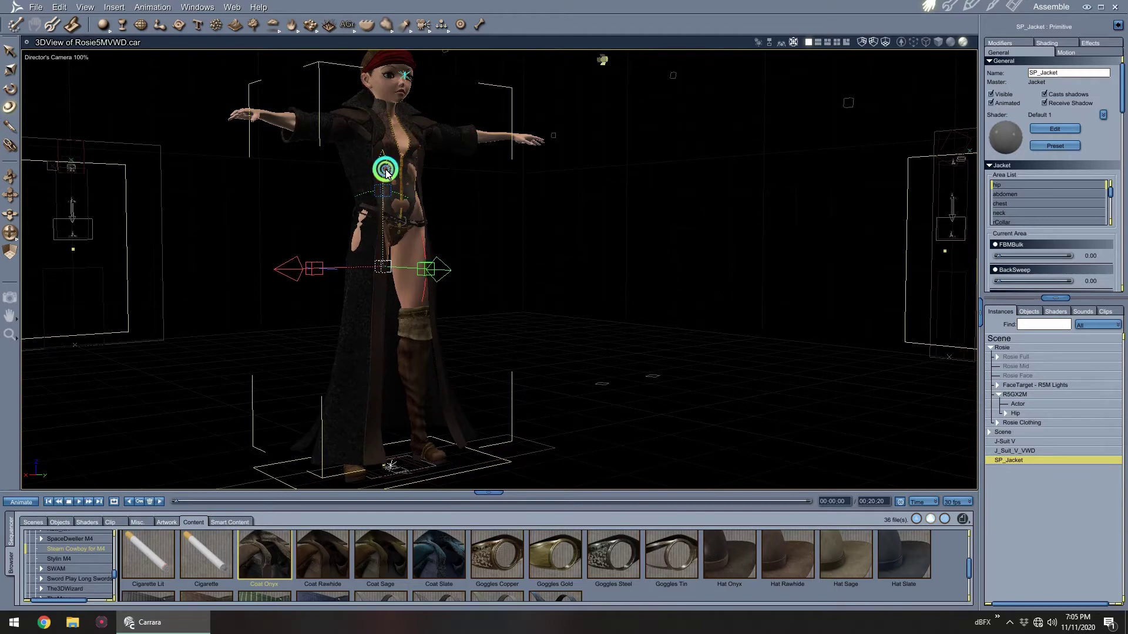
middle_drag(471, 243, 890, 355)
Make the Executioner Arm Wraps in the Rosie 5 Medieval clothing group visible, leaving the clothing groups collapsed.
click(998, 424)
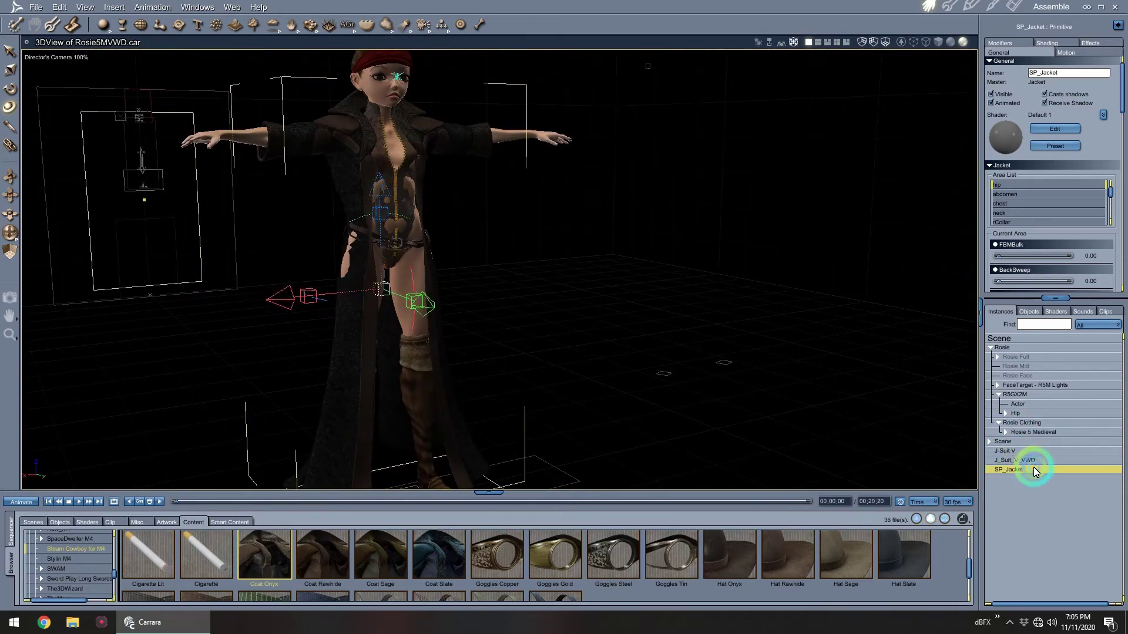
click(1006, 432)
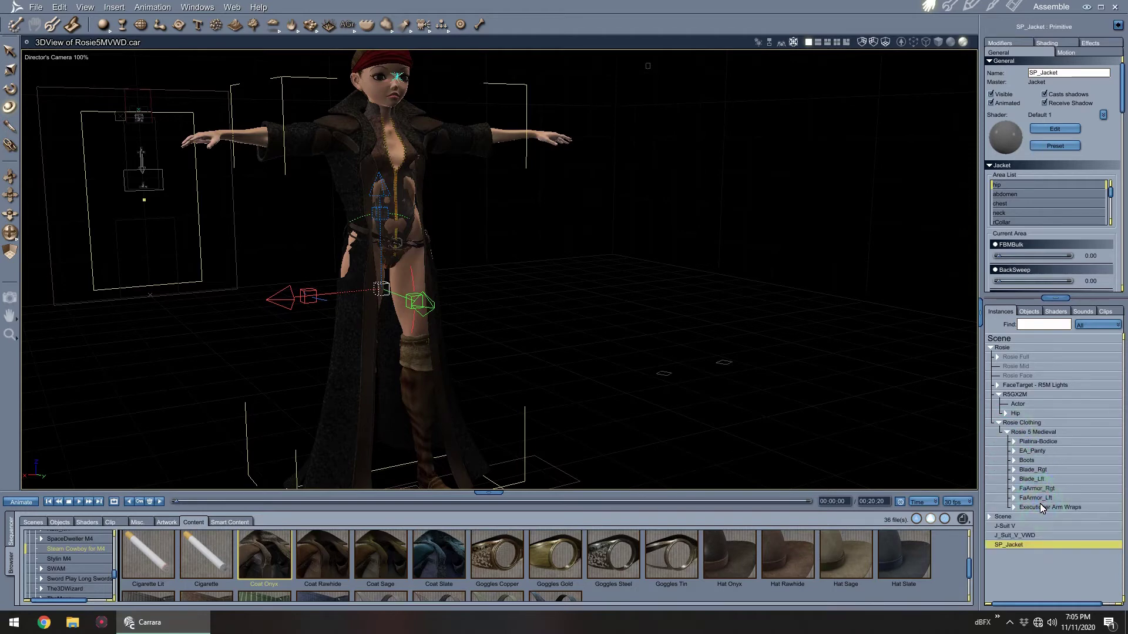
click(1039, 508)
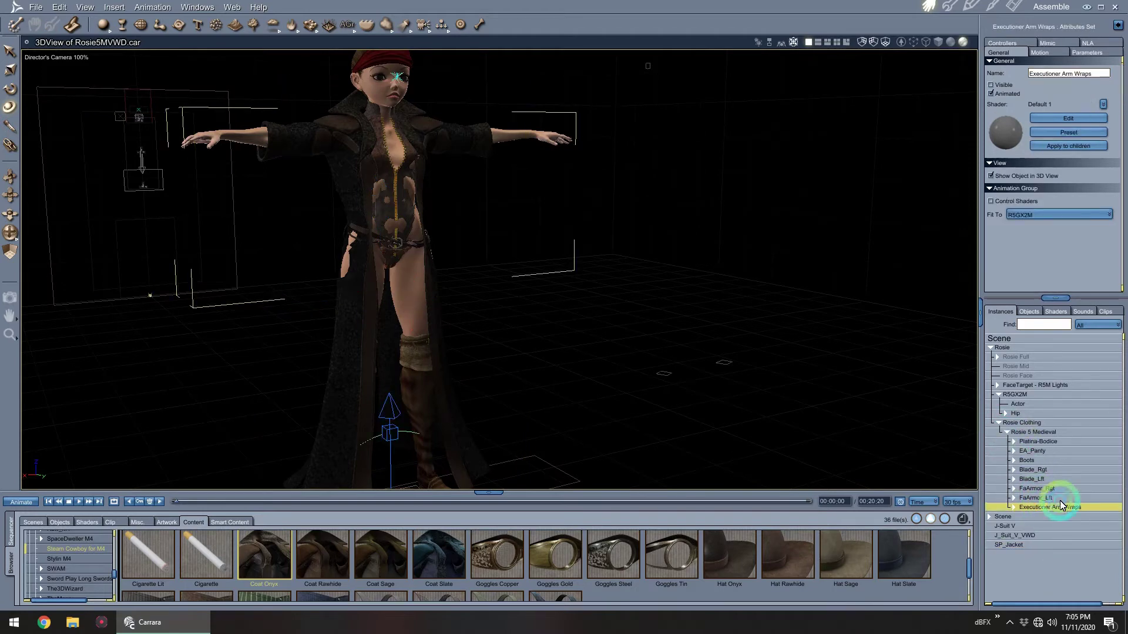
click(991, 85)
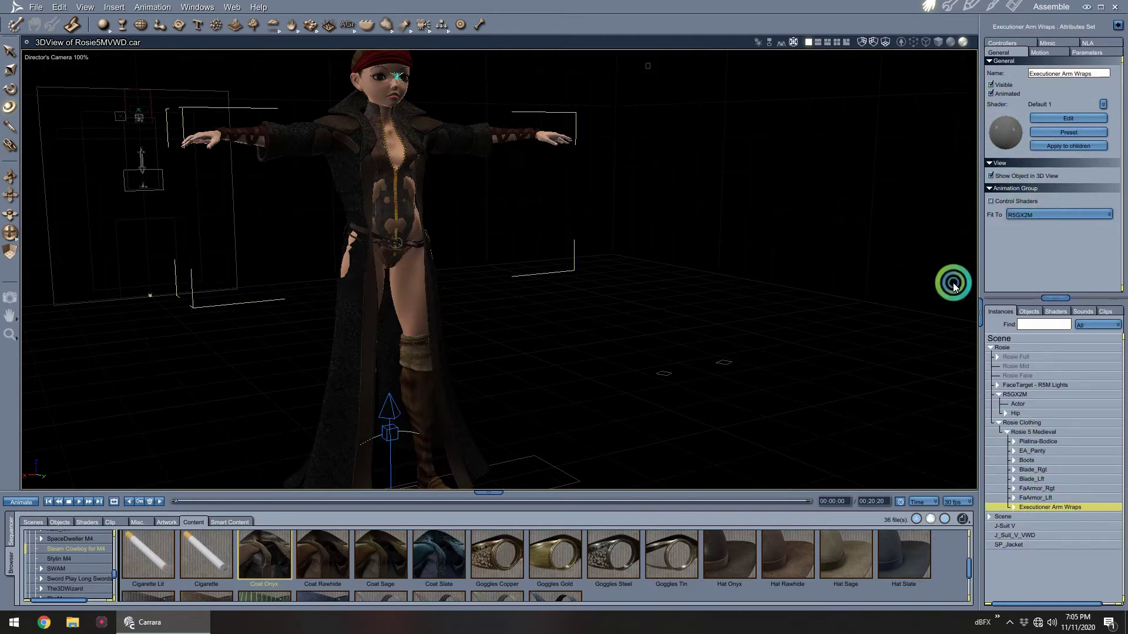
click(1007, 433)
click(998, 423)
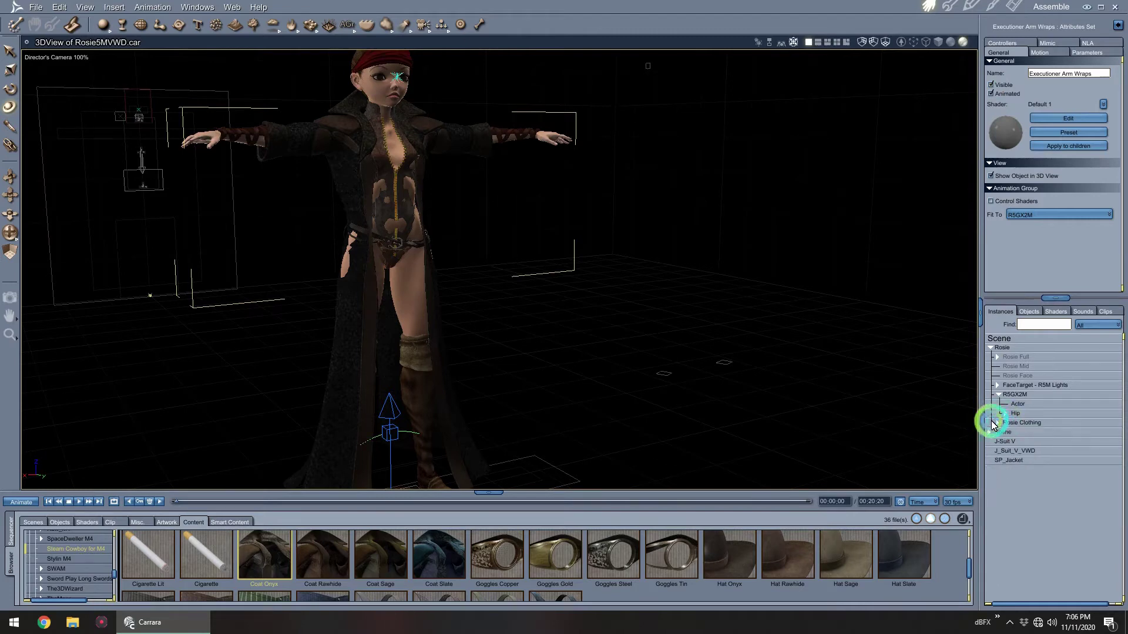
Launch VWD Cloth and Hair from Carrara and expand its viewport to full screen.
middle_drag(497, 252, 477, 211)
middle_drag(477, 211, 488, 221)
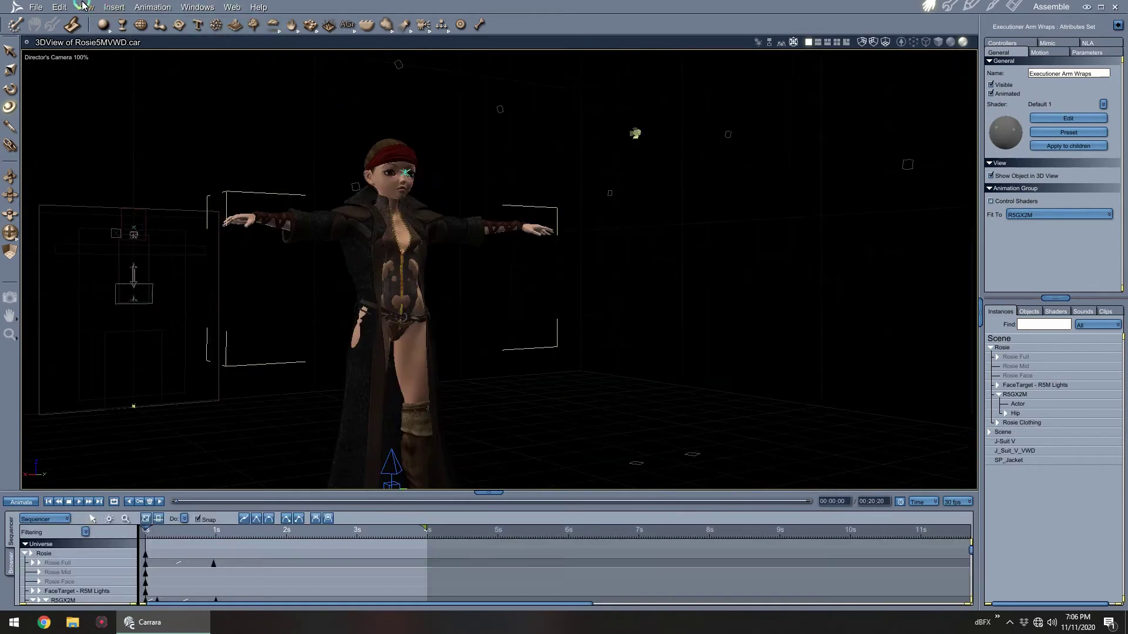
click(36, 8)
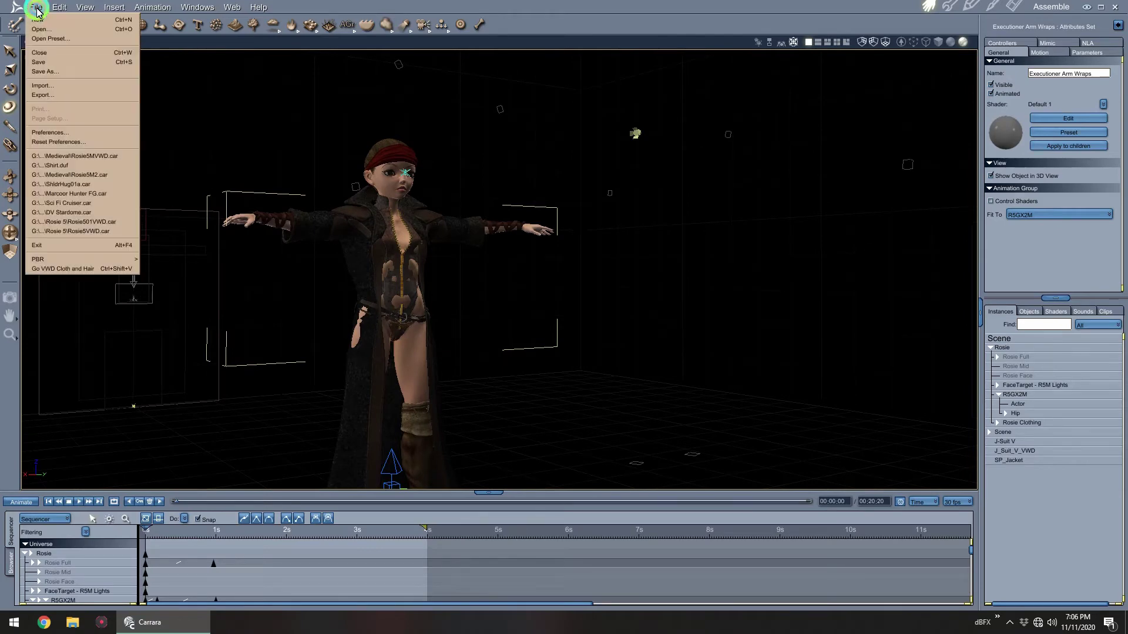
click(88, 269)
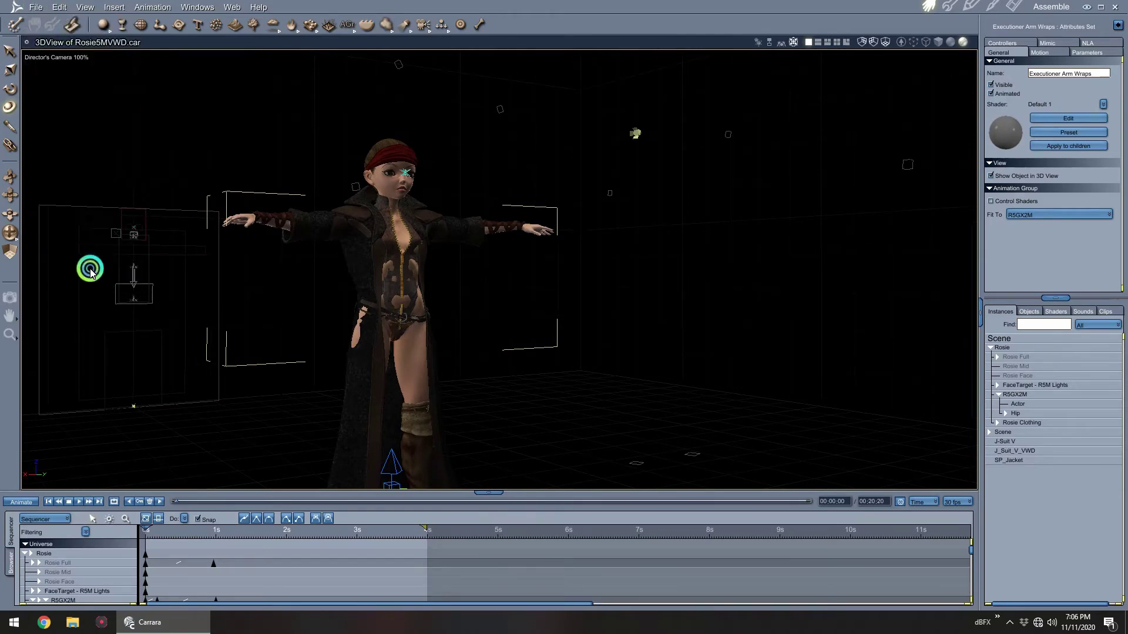
click(588, 360)
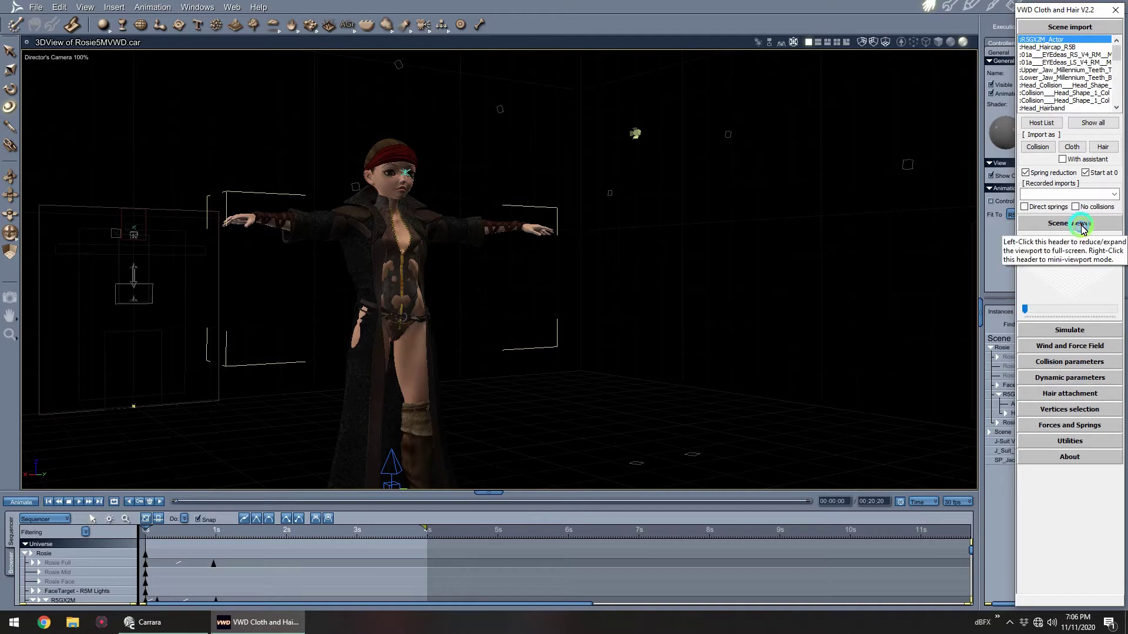
click(1084, 228)
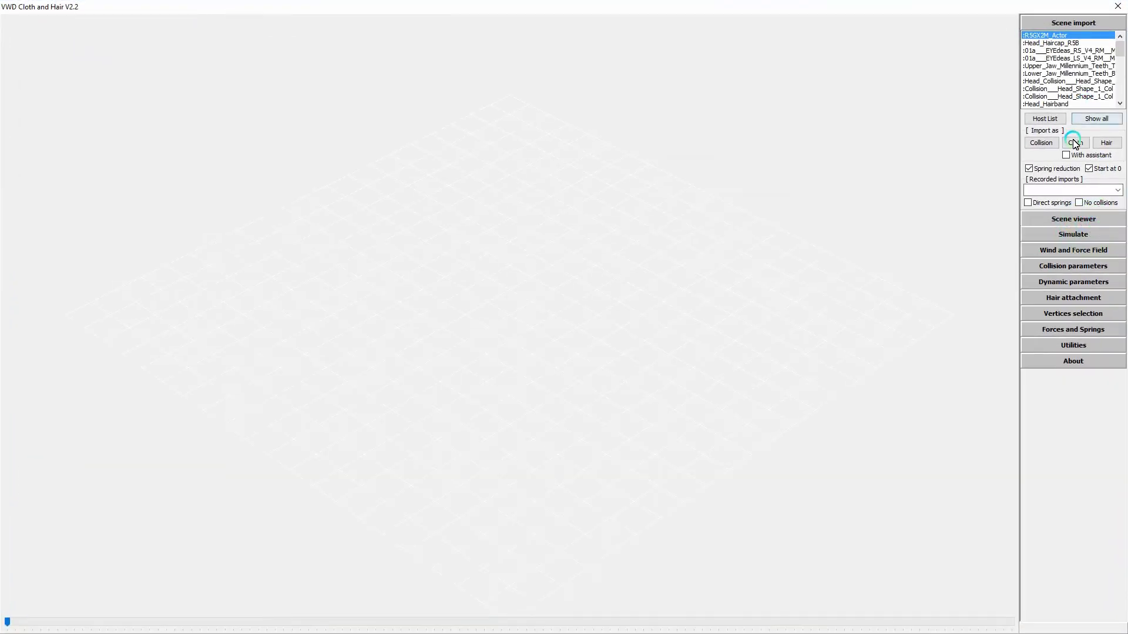
Import R5GX2M_Actor as a collision object with a slightly increased collision distance and generate it.
click(1050, 147)
click(1050, 147)
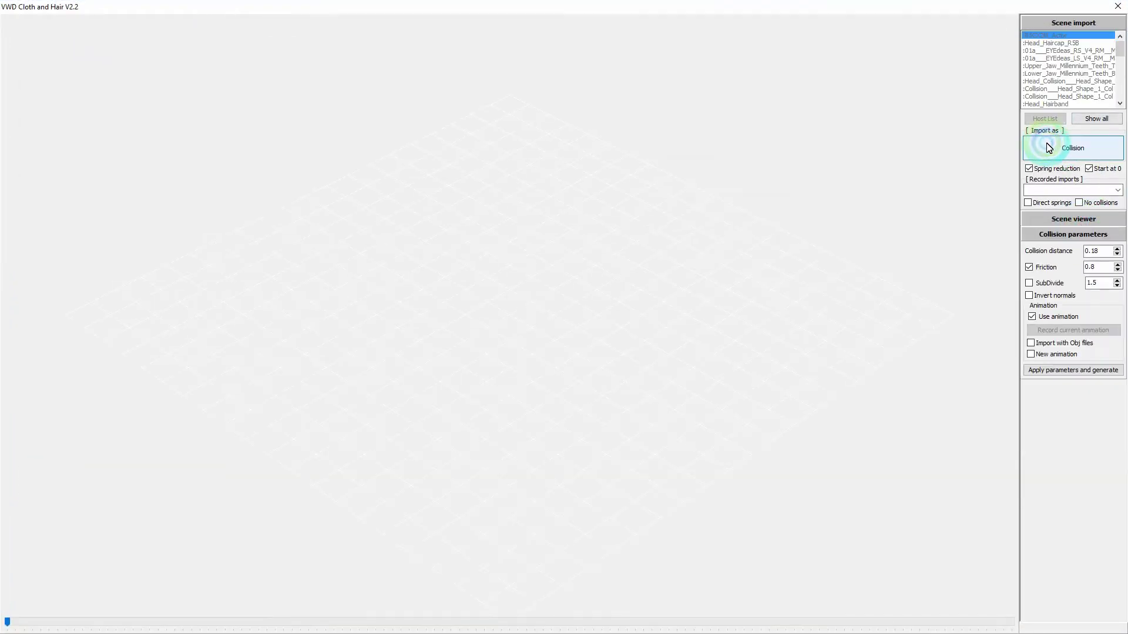
click(1094, 285)
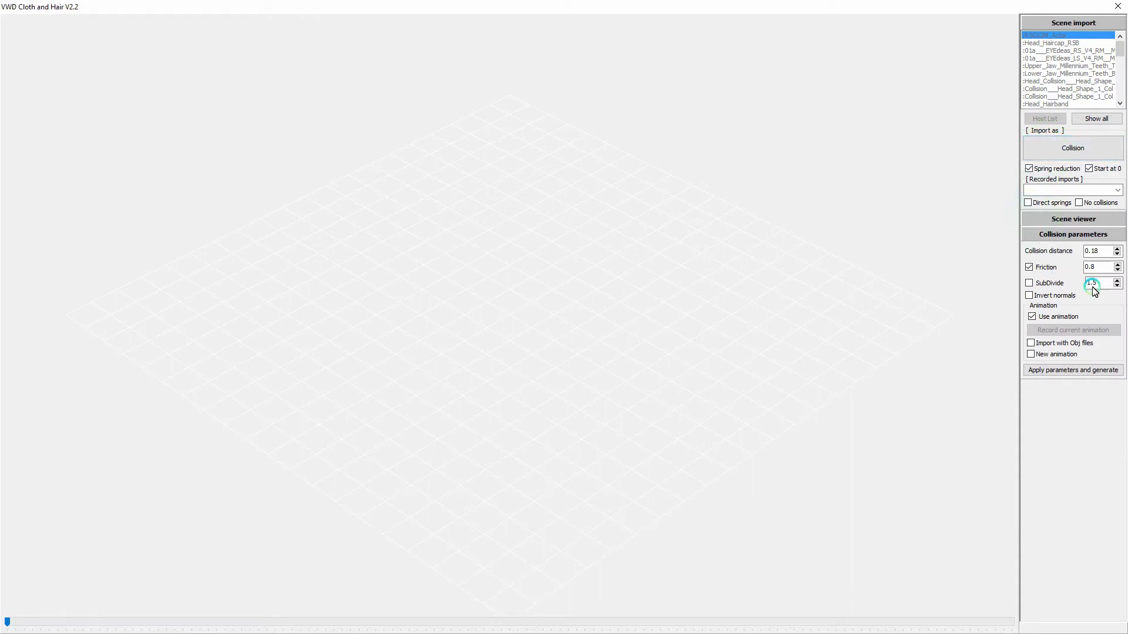
click(1117, 249)
click(1094, 371)
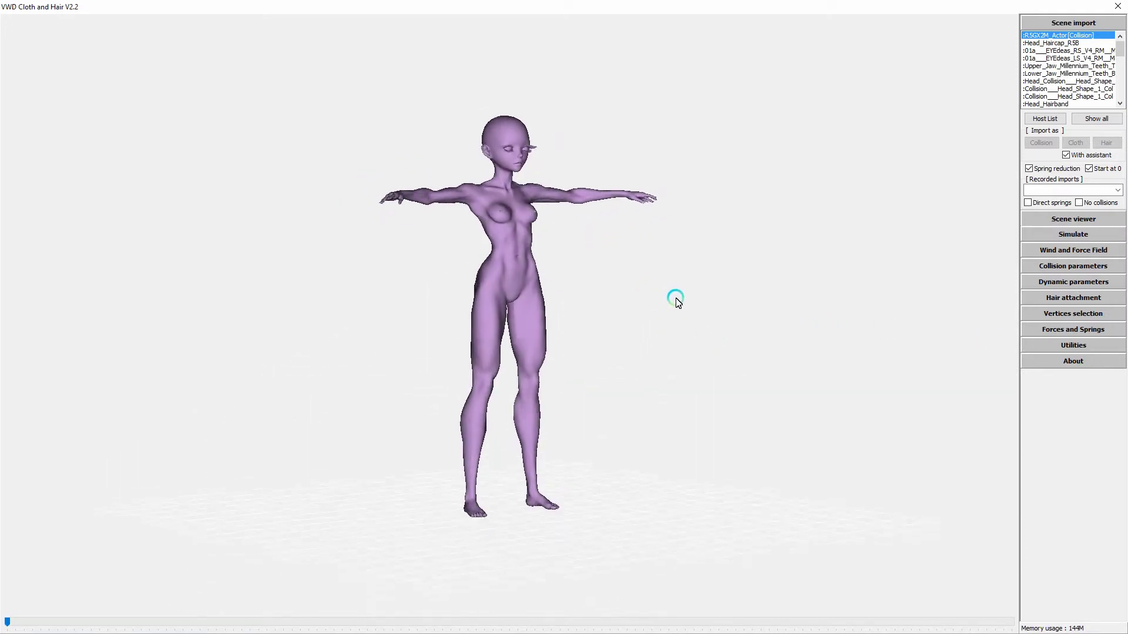
Import SP_Jacket as cloth with the assistant enabled.
drag(1121, 54, 1120, 91)
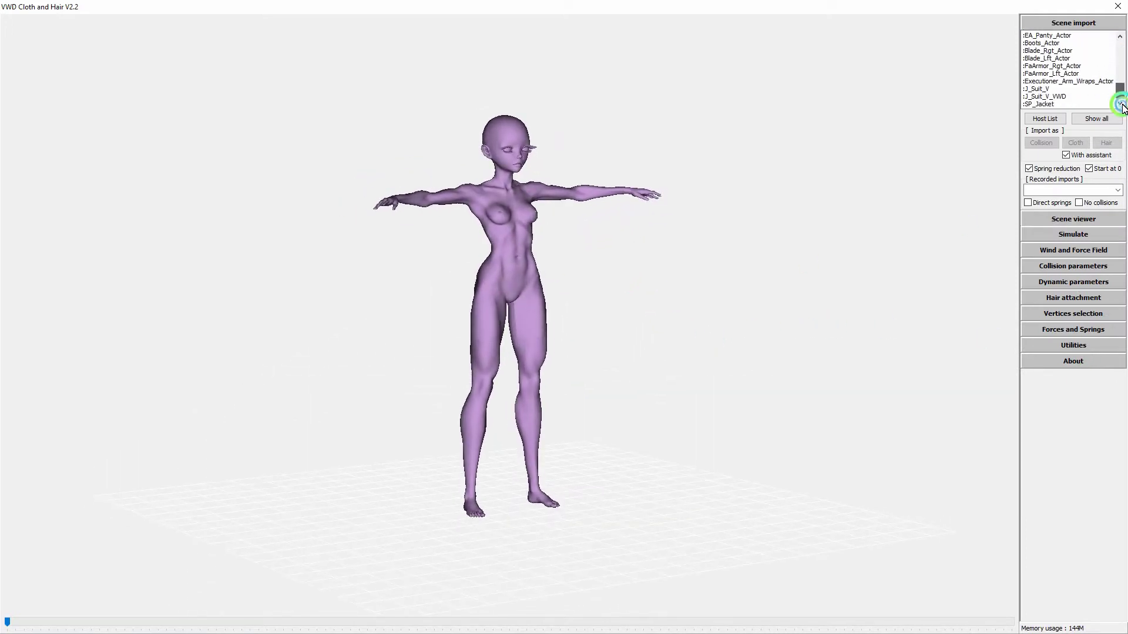
click(1049, 106)
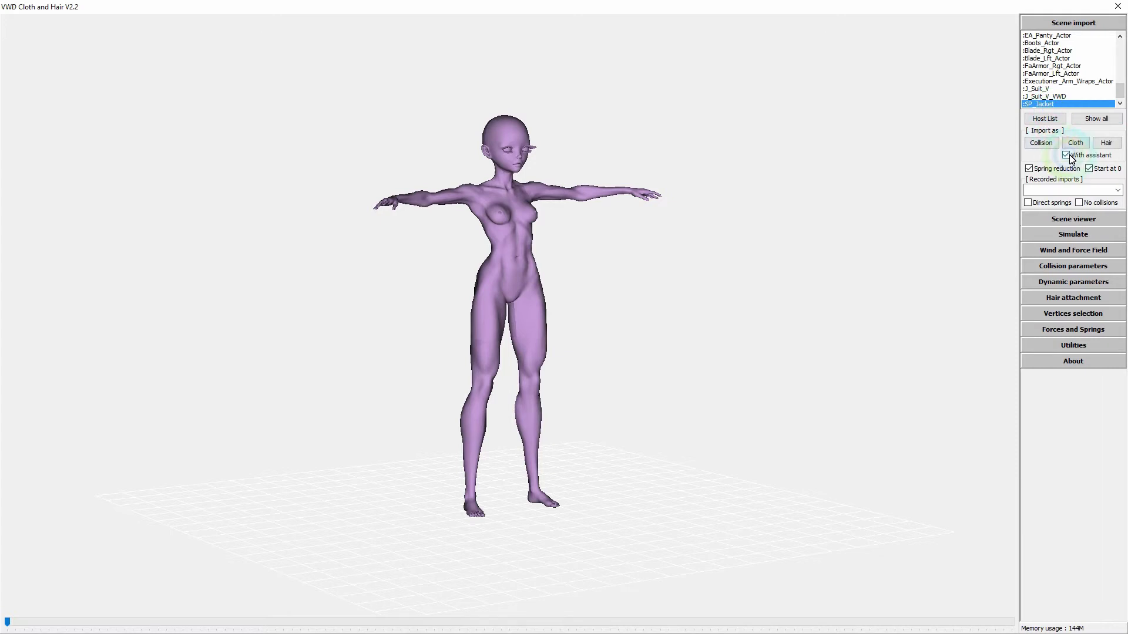
click(1075, 142)
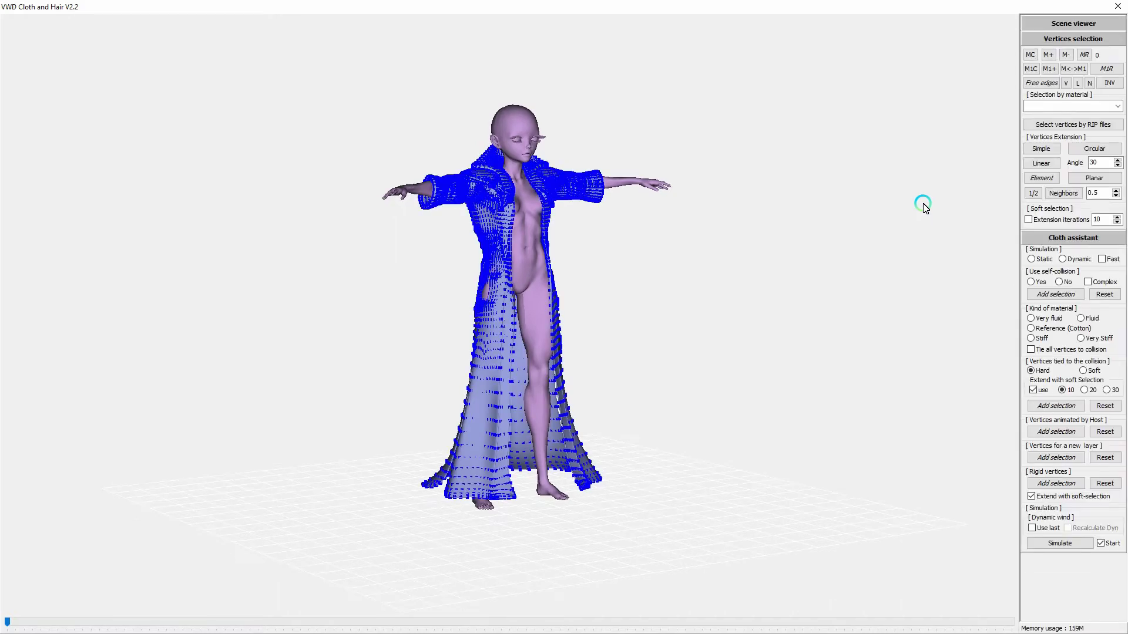
Select the jacket's Plates material vertices, preview the soft-selection extension, and add them without it to the rigid vertices.
click(1117, 106)
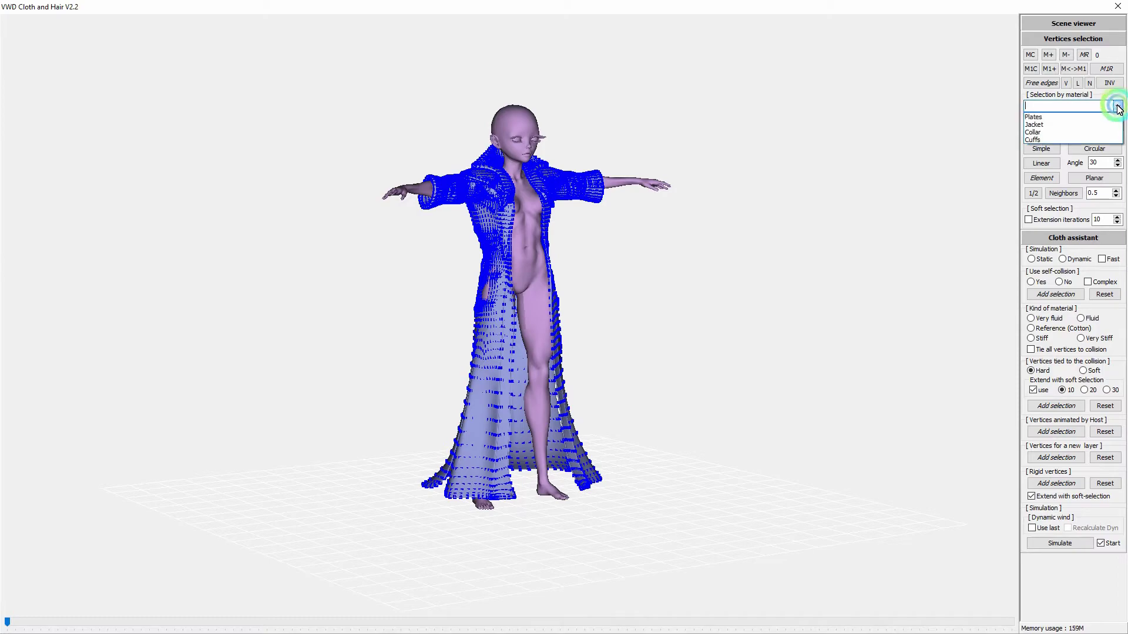
click(1086, 117)
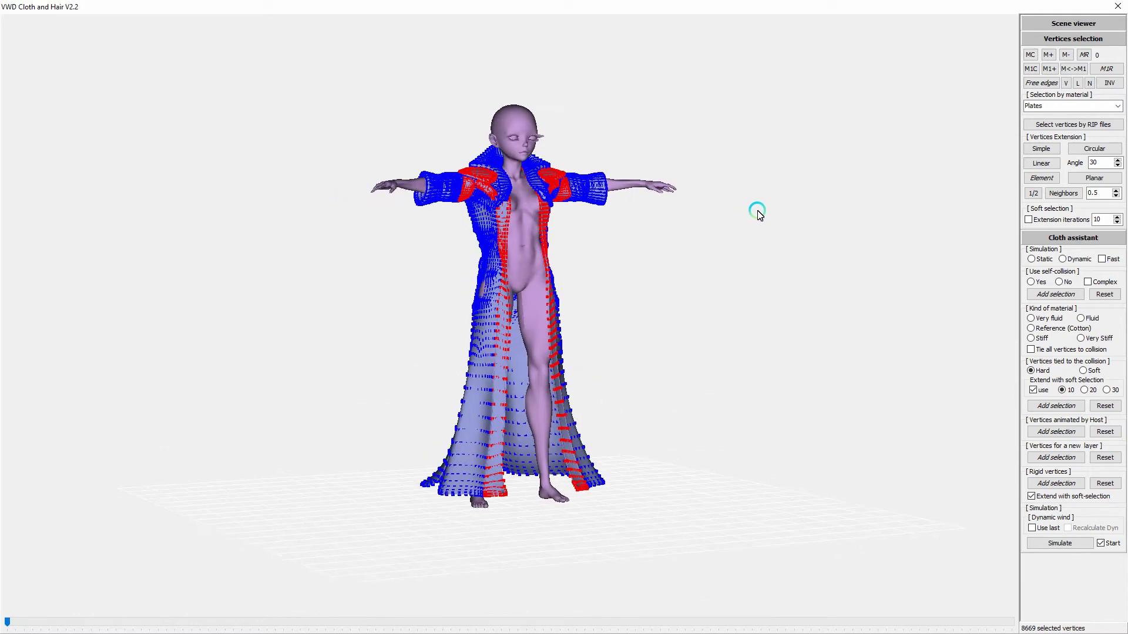
click(1028, 220)
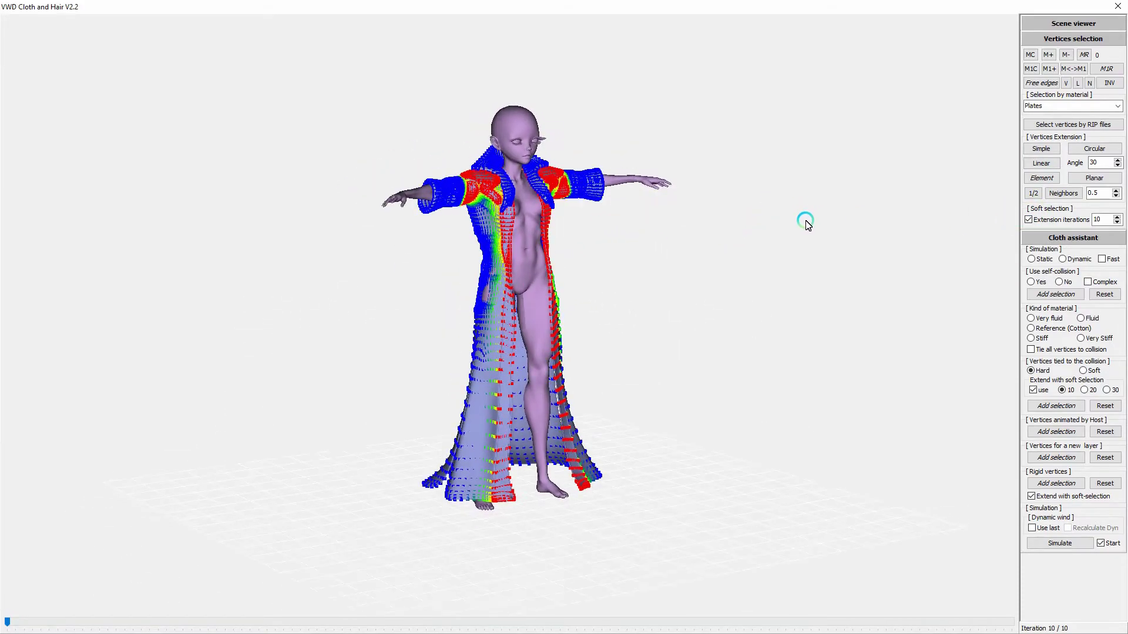
click(1029, 219)
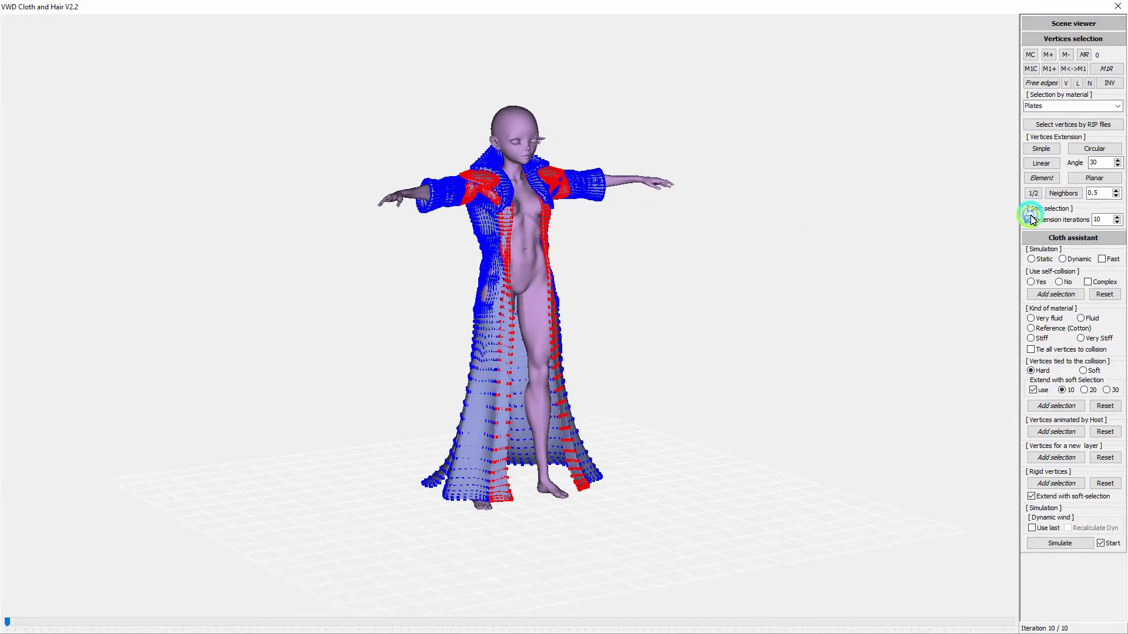
click(1063, 485)
Add the vertices of the Collar and Cuffs materials to the jacket's rigid vertices.
click(1117, 106)
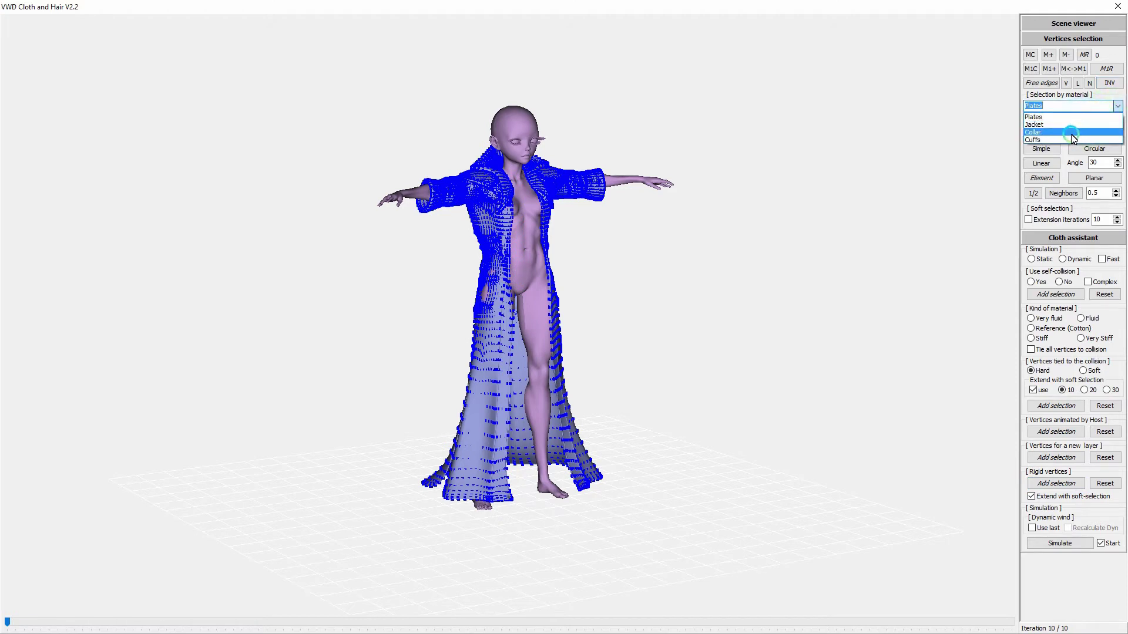
click(1072, 133)
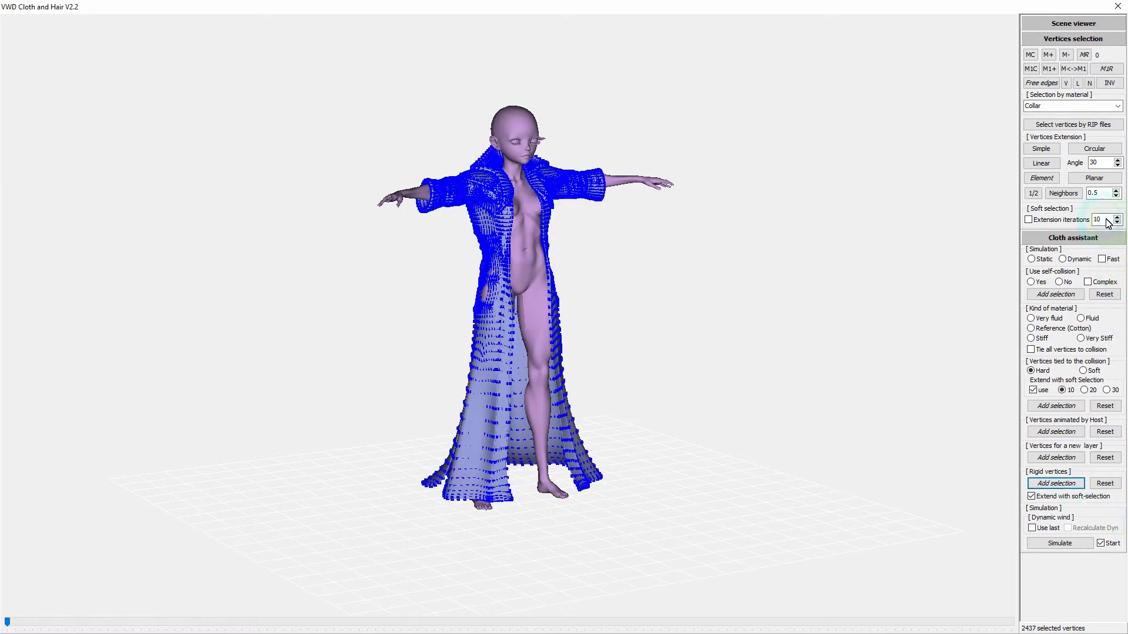
click(1117, 106)
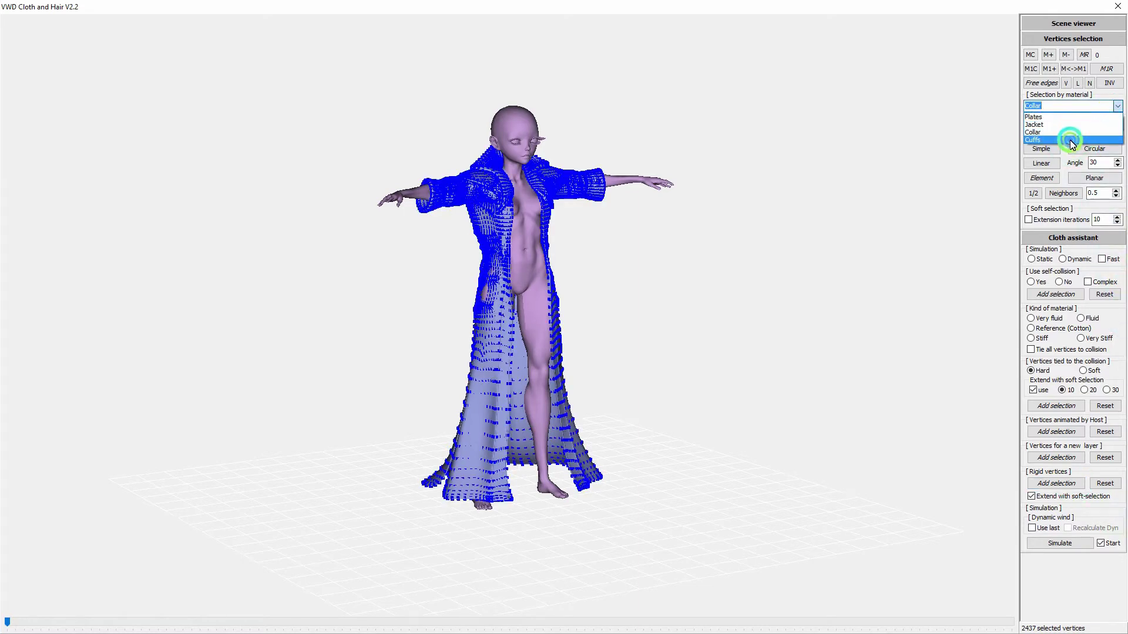
click(1069, 141)
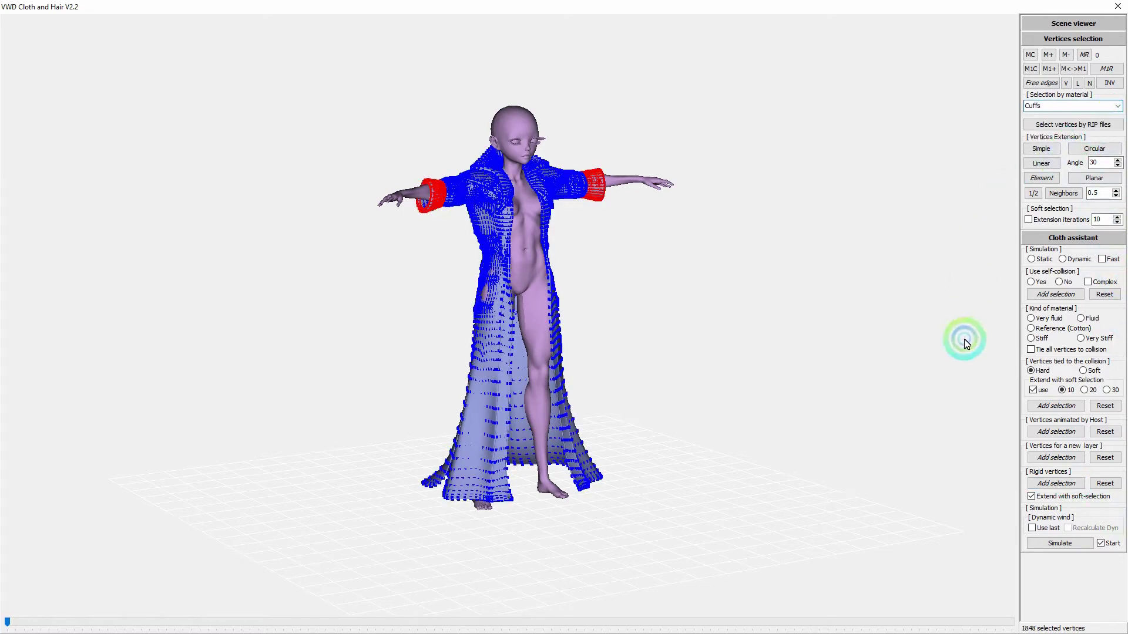
click(1066, 483)
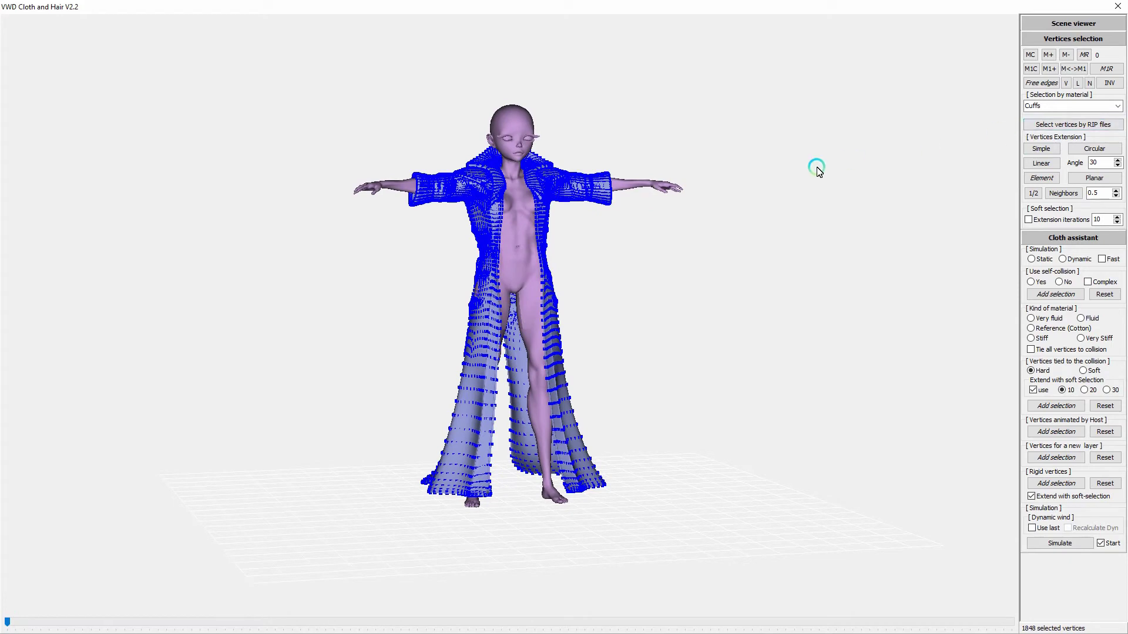
Box-select the jacket's collar, shoulders, sleeves and upper back down to the waist from the side, leaving out the front edge.
middle_drag(809, 172, 818, 176)
middle_drag(726, 177, 752, 176)
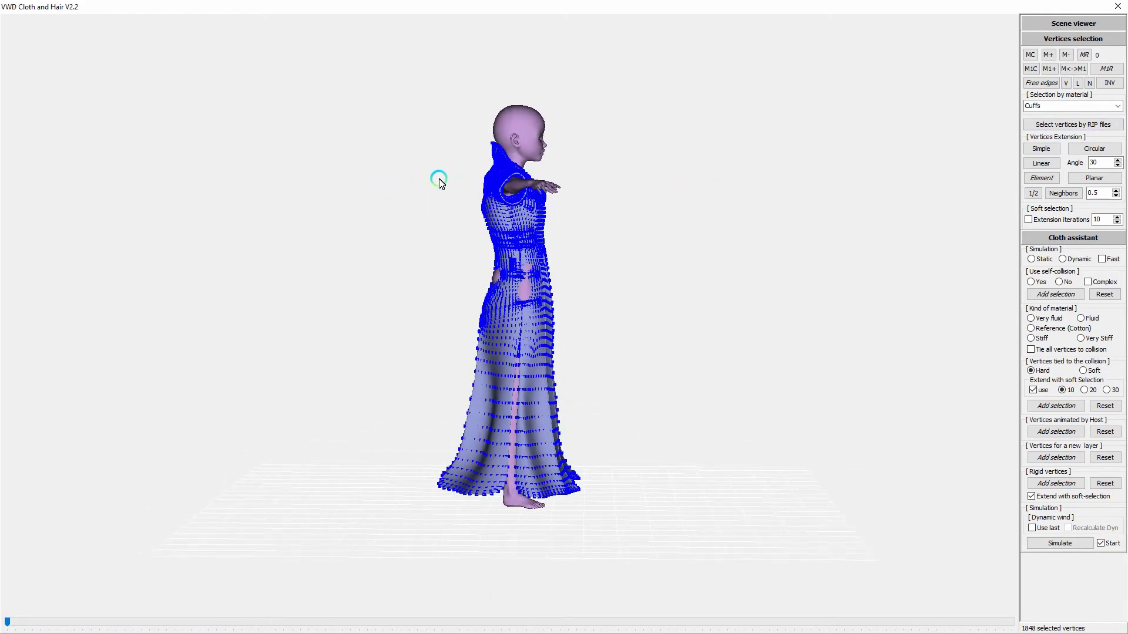
middle_drag(475, 155, 531, 126)
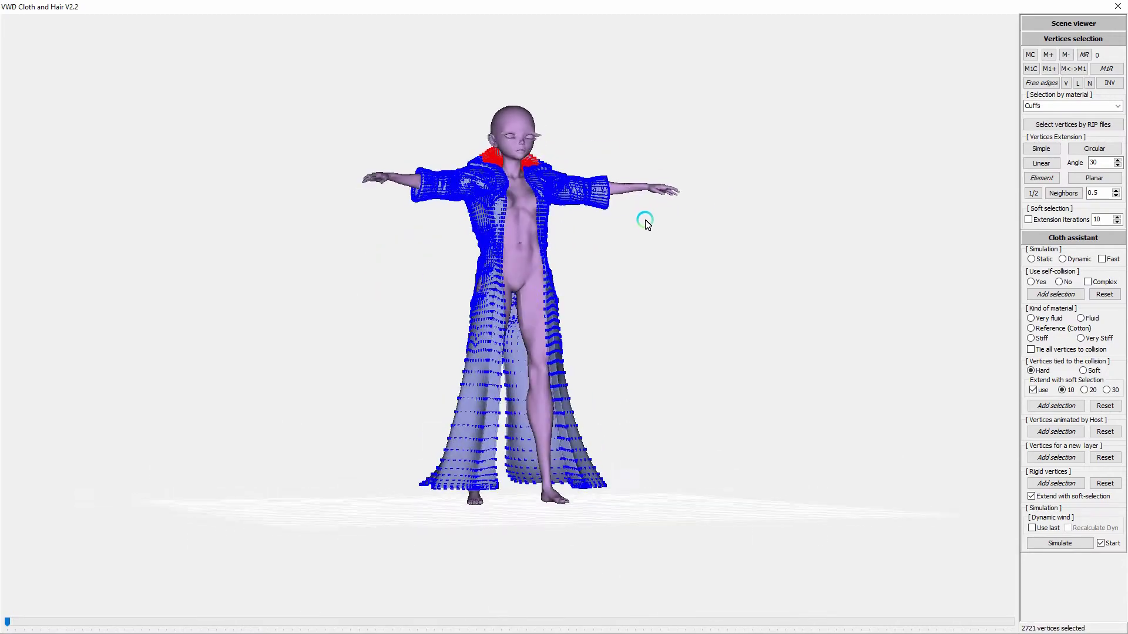
middle_drag(644, 221, 688, 221)
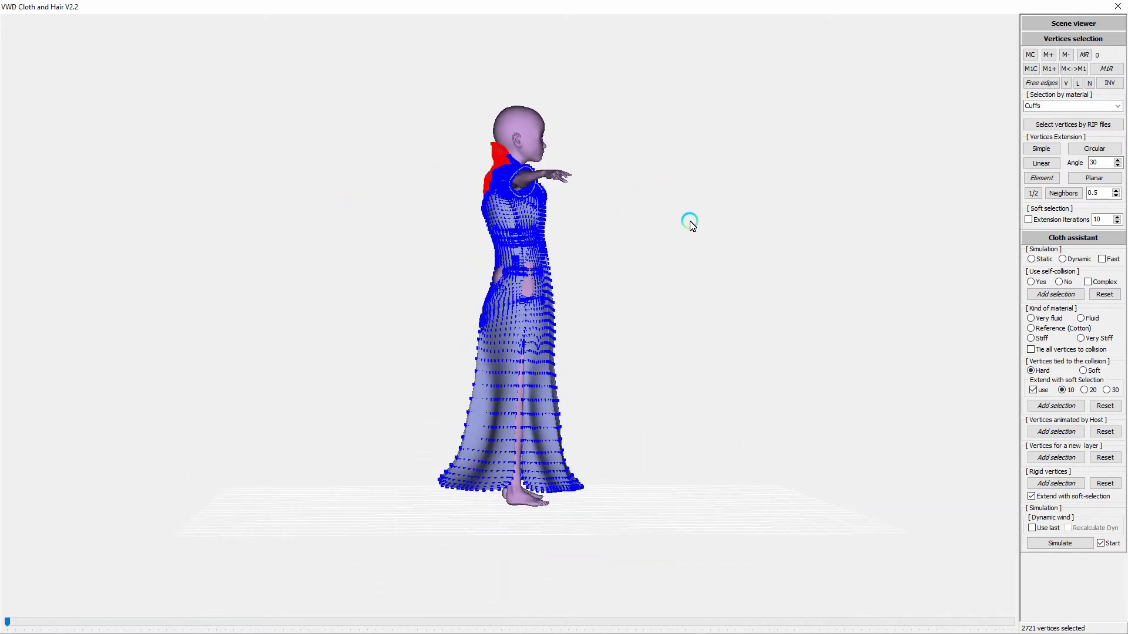
drag(405, 104, 532, 241)
click(668, 201)
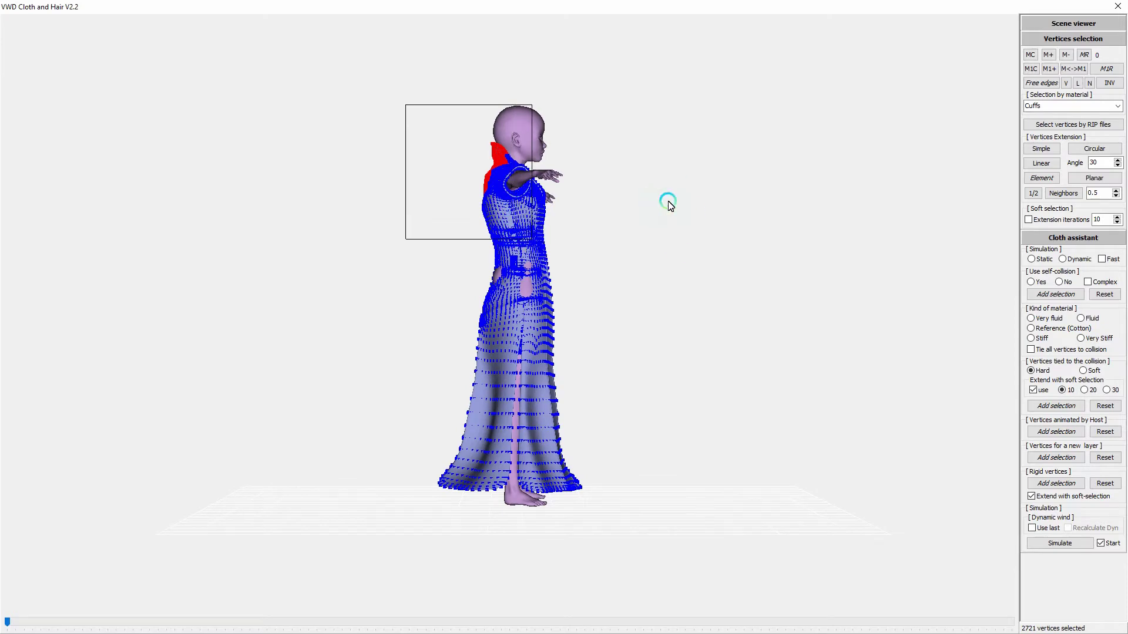
mouse_move(669, 201)
middle_down()
mouse_move(615, 204)
mouse_move(667, 198)
middle_up()
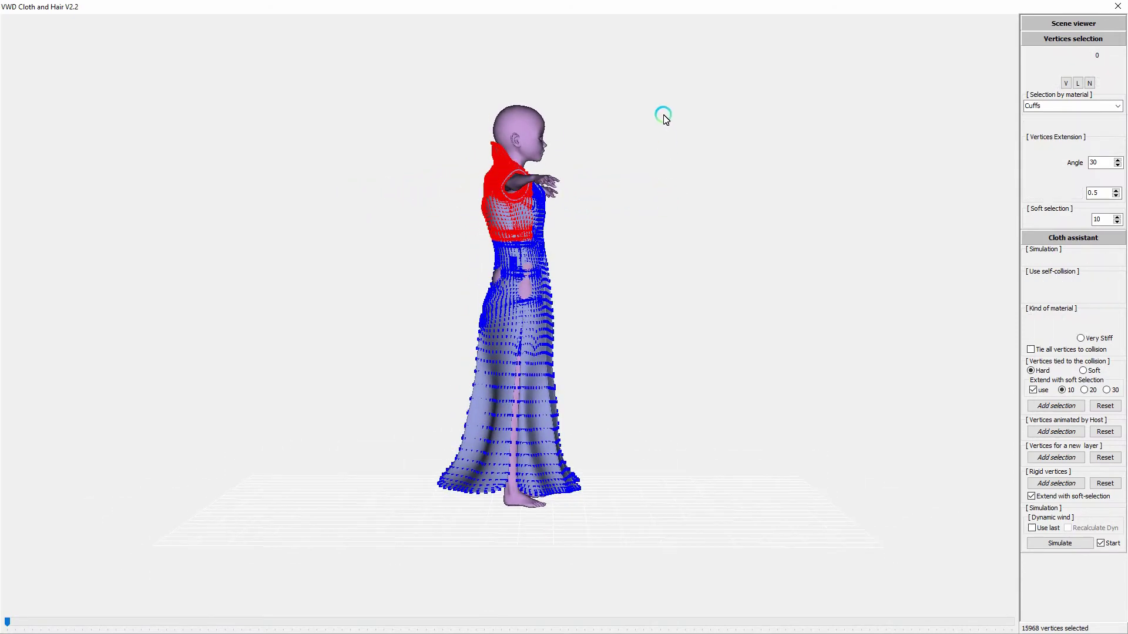
drag(658, 100, 534, 236)
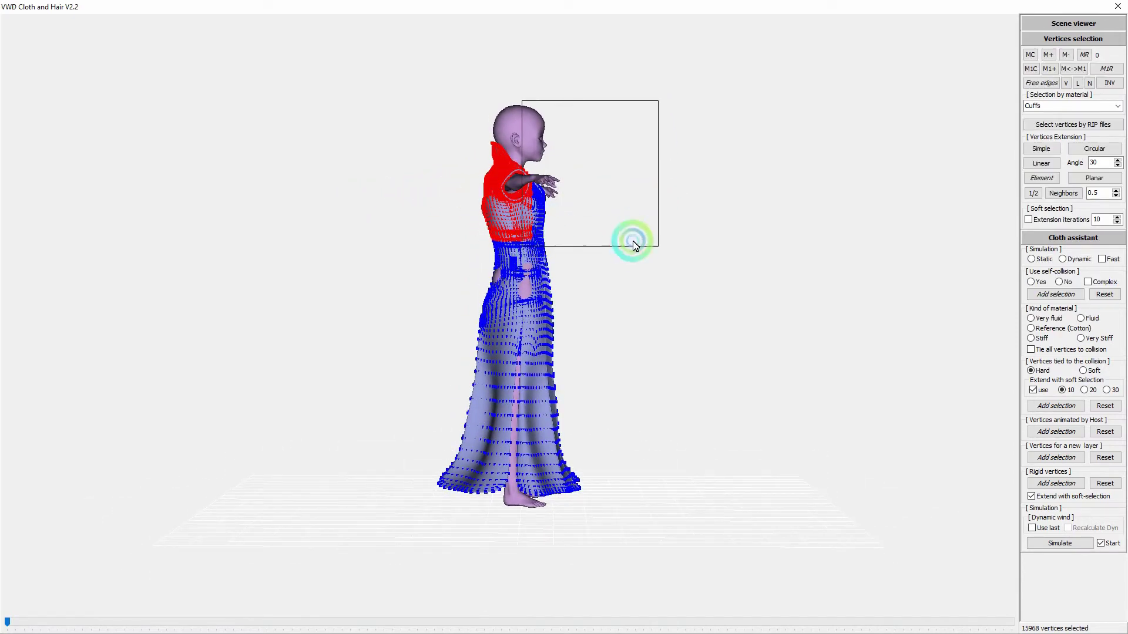
Soften the upper-jacket selection with 10 extension iterations and add it to the vertices animated by Host.
click(1028, 220)
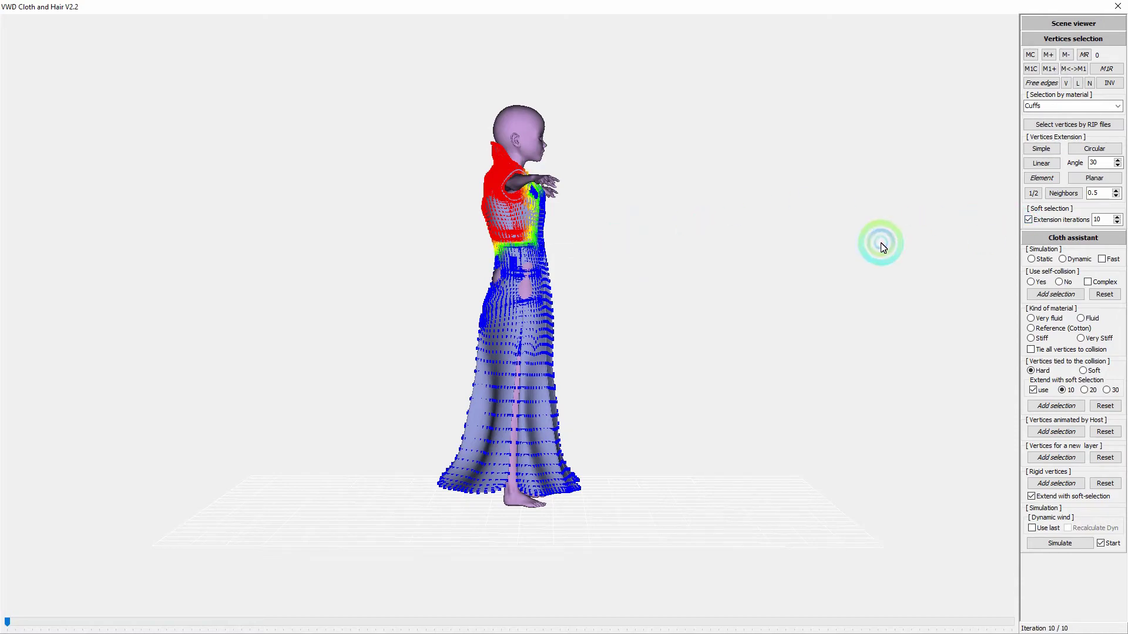
middle_drag(874, 244, 846, 247)
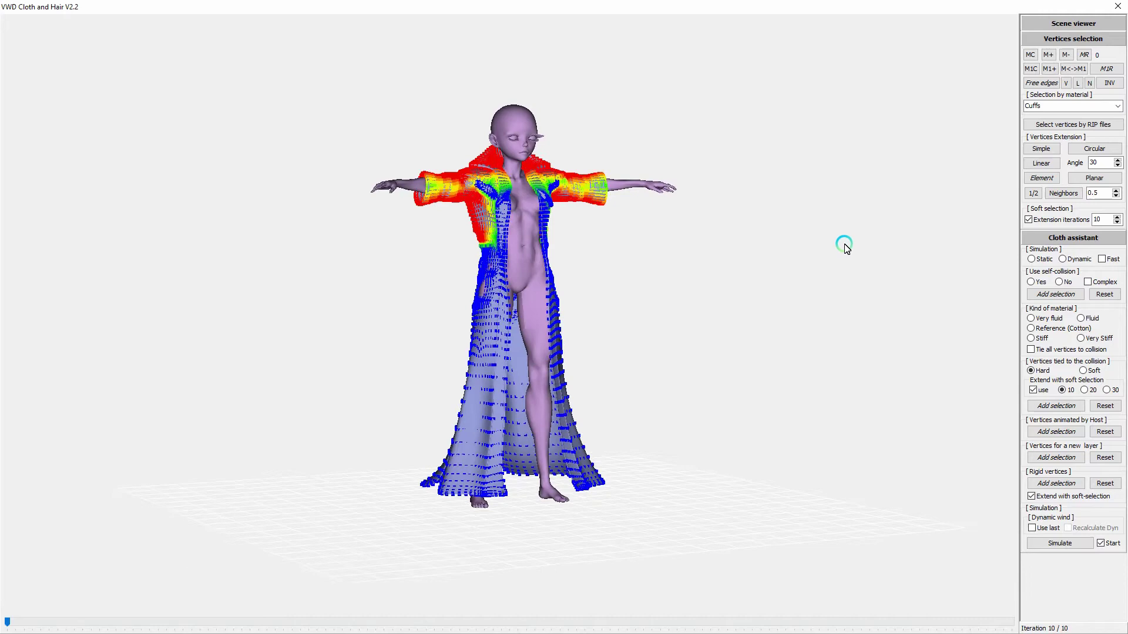
click(1045, 431)
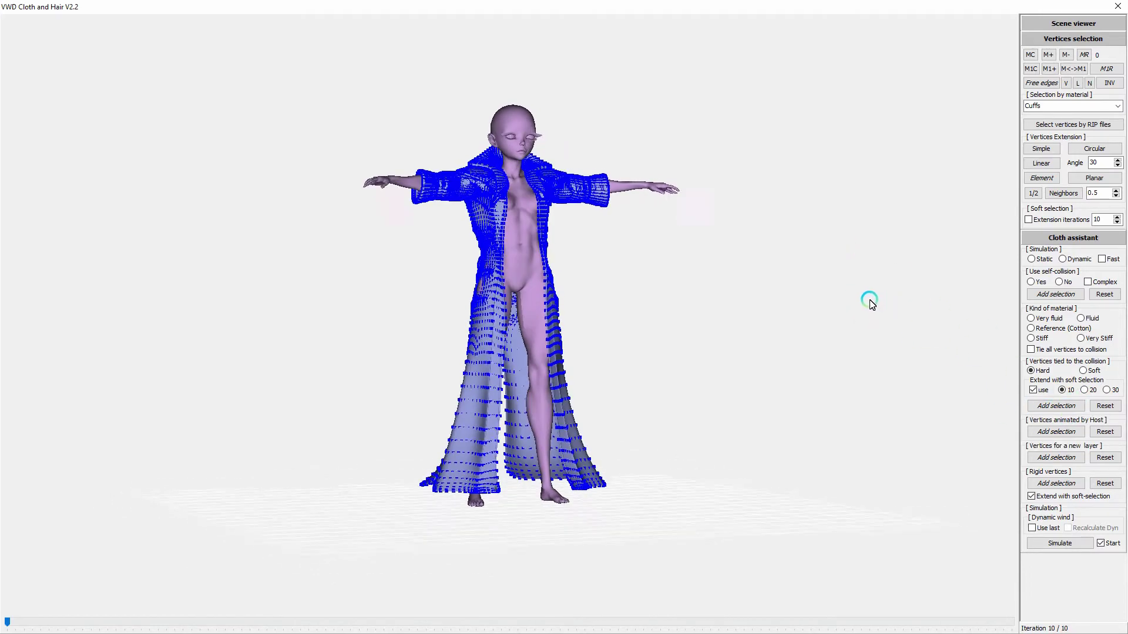
Set the jacket's simulation to Dynamic and Fast with self-collision set to No.
middle_drag(870, 301, 872, 302)
click(1071, 264)
click(1102, 259)
click(1060, 282)
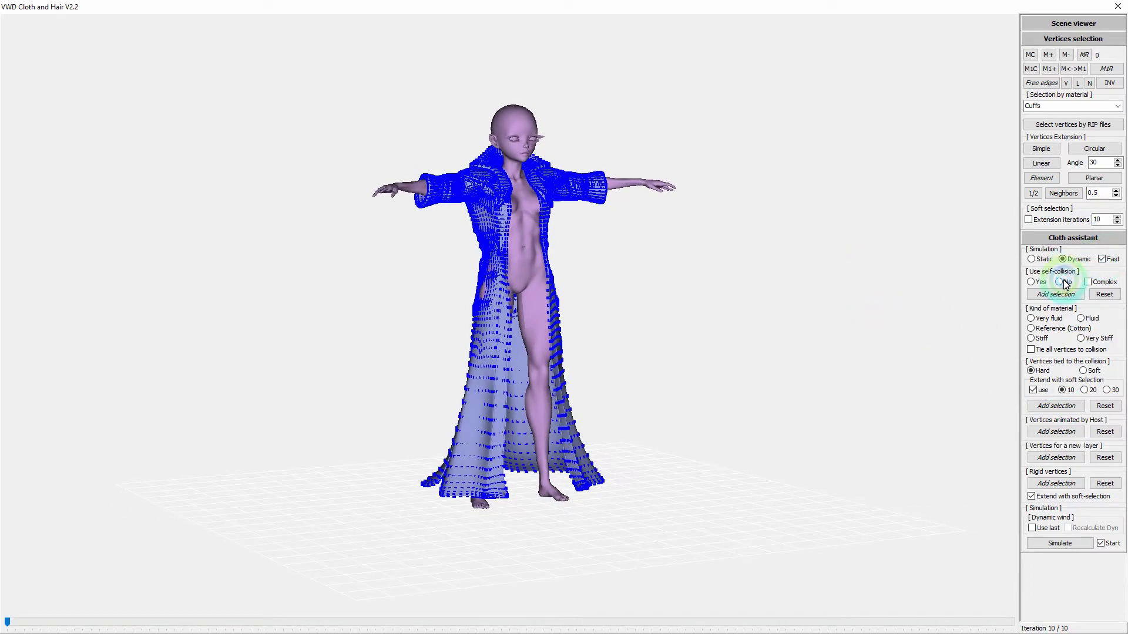
Set the jacket's kind of material to Stiff and send the Cloth assistant setup to simulation.
click(1032, 339)
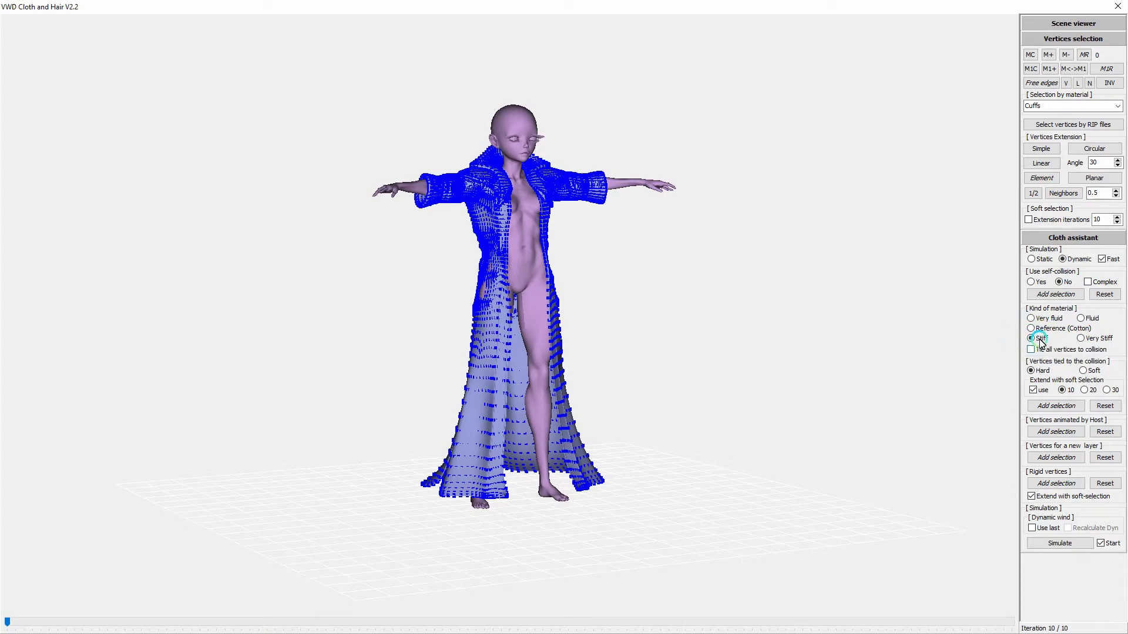
mouse_move(615, 217)
middle_down()
mouse_move(639, 217)
mouse_move(601, 221)
mouse_move(626, 227)
middle_up()
click(1080, 546)
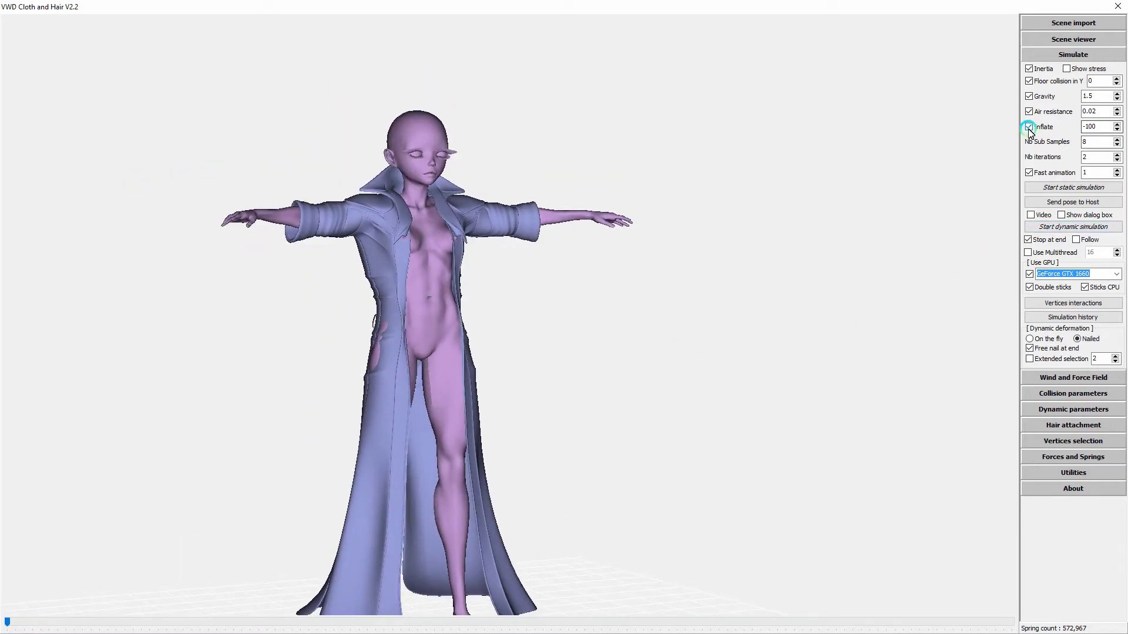
Set the simulation gravity to 4, turn off Inflate, and set the Stretch dynamic parameter to 1.
click(1101, 100)
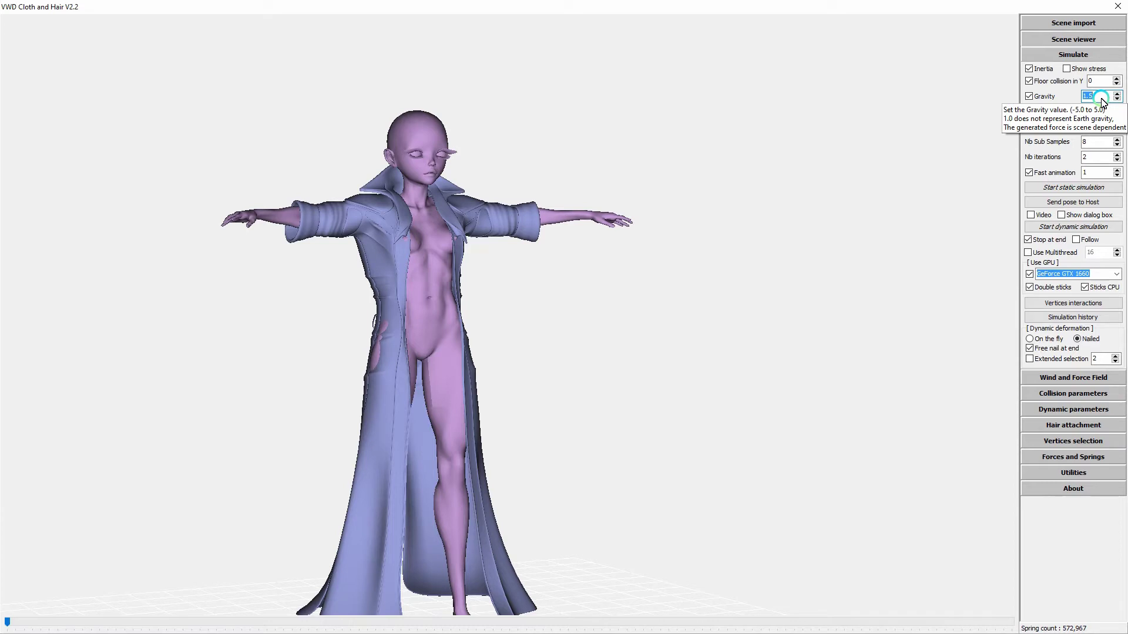
text(4)
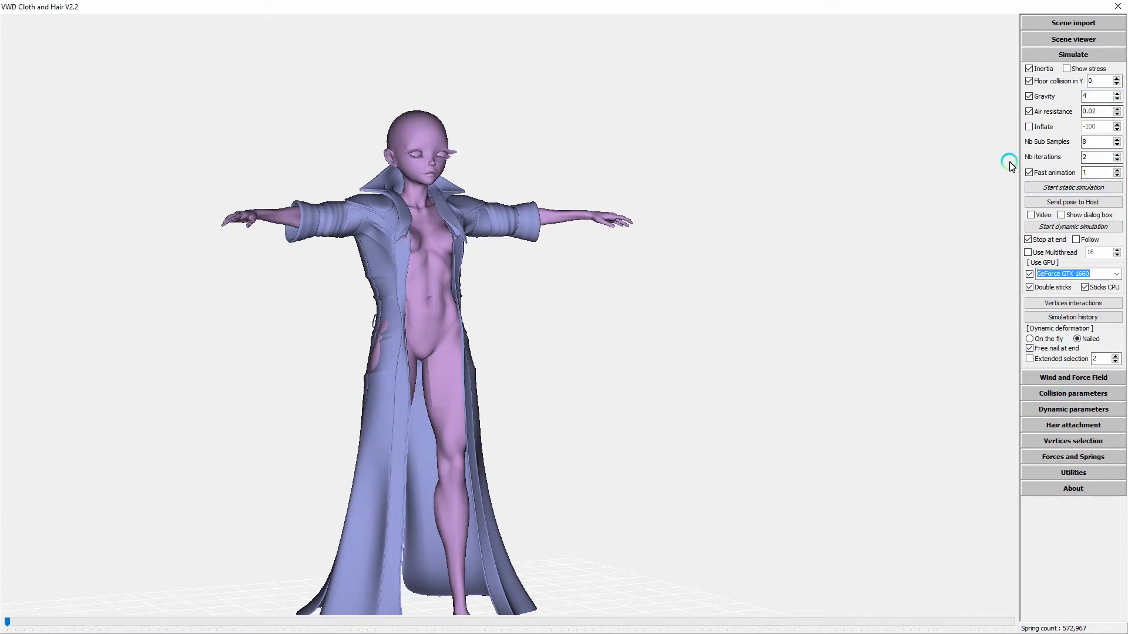
click(1079, 413)
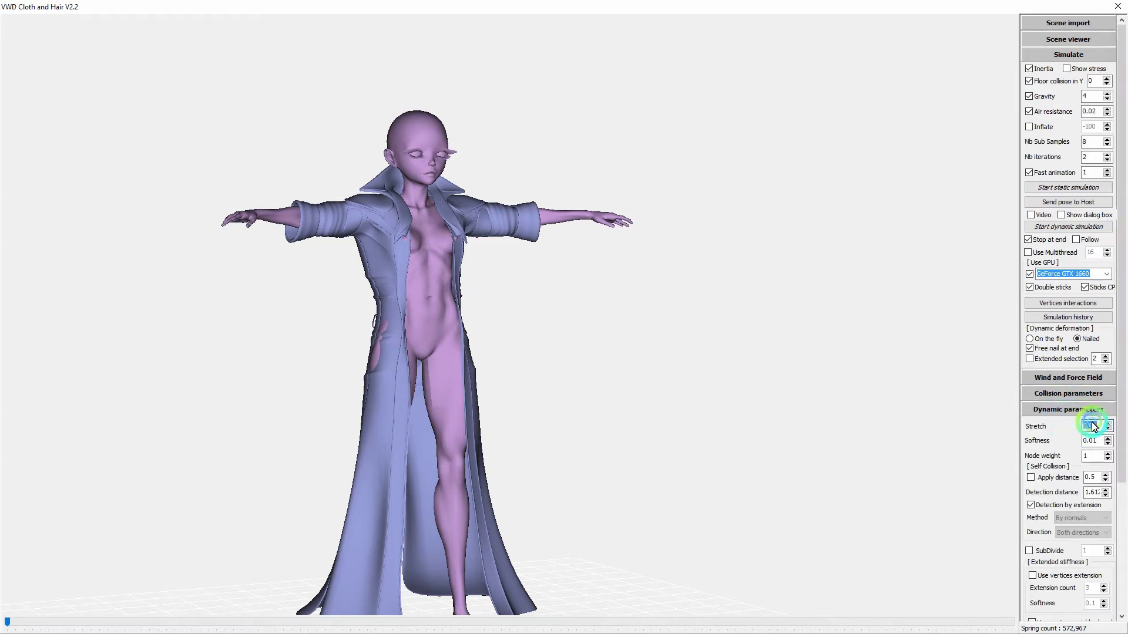
text(1)
click(1084, 412)
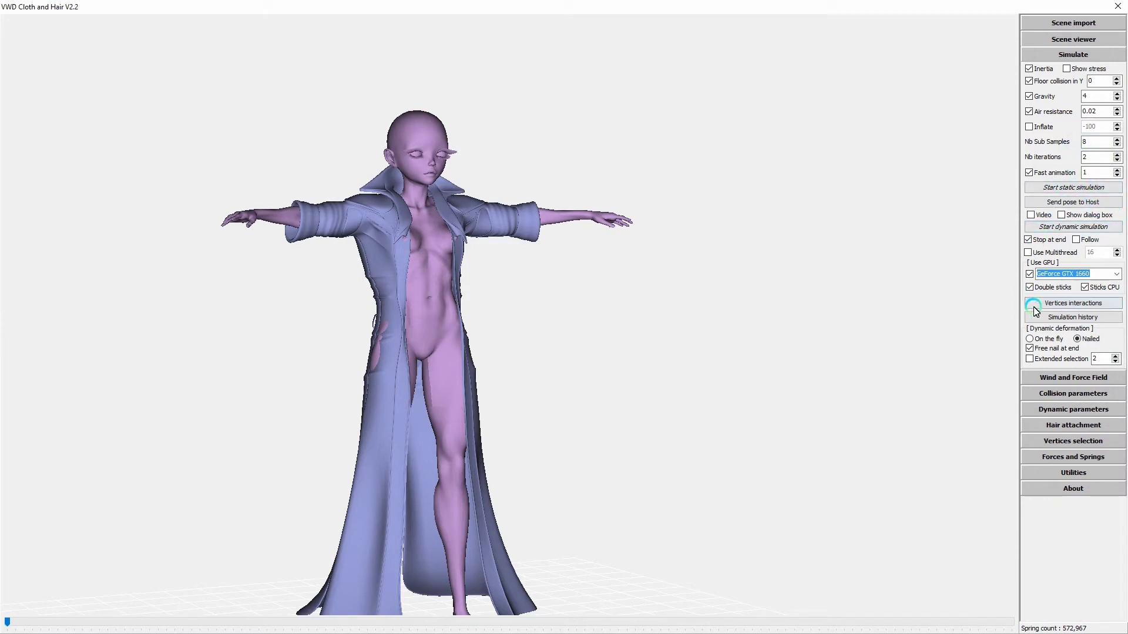
Turn off Double sticks and Sticks CPU, run the dynamic simulation, and observe the jacket from several angles.
click(1085, 287)
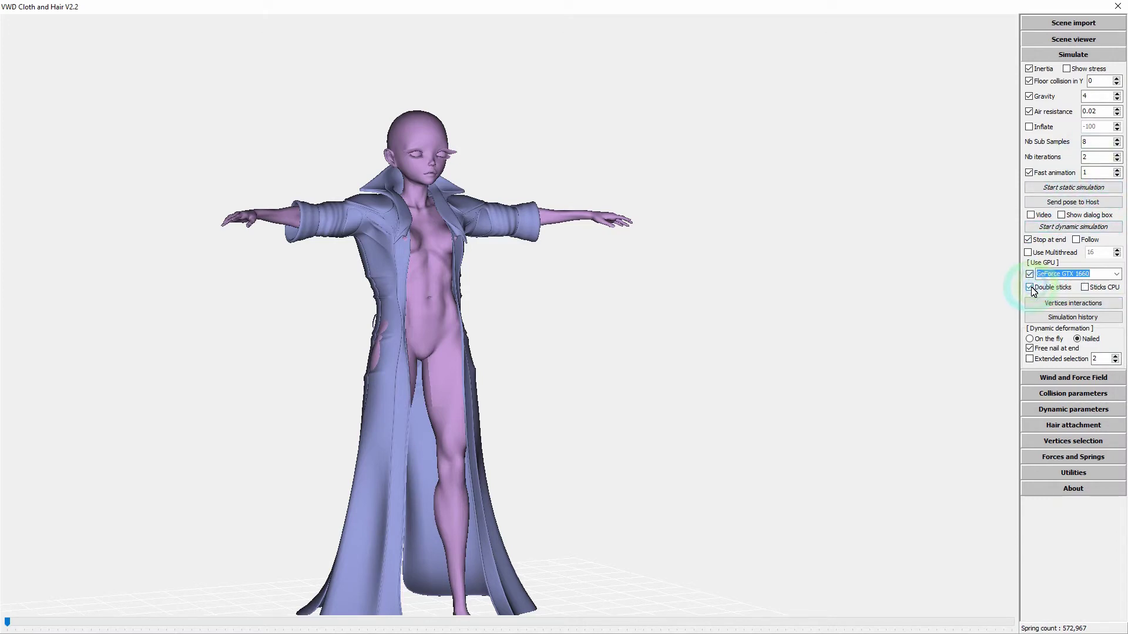
click(1075, 227)
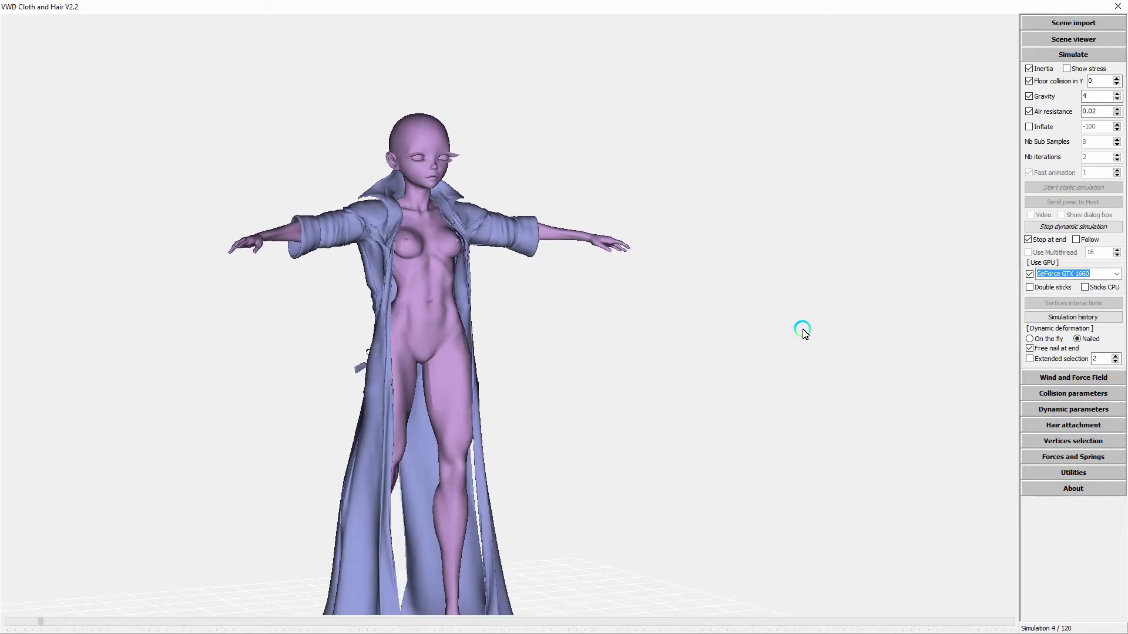
drag(551, 341, 348, 389)
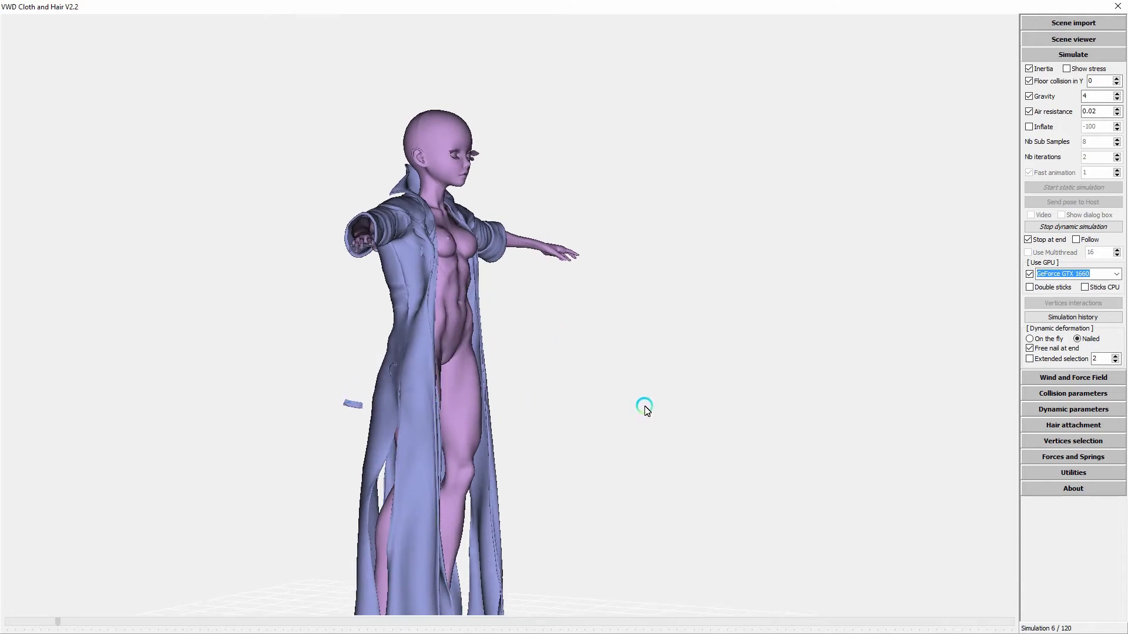
mouse_move(644, 405)
mouse_down()
mouse_move(679, 400)
mouse_move(611, 405)
mouse_move(627, 403)
mouse_up()
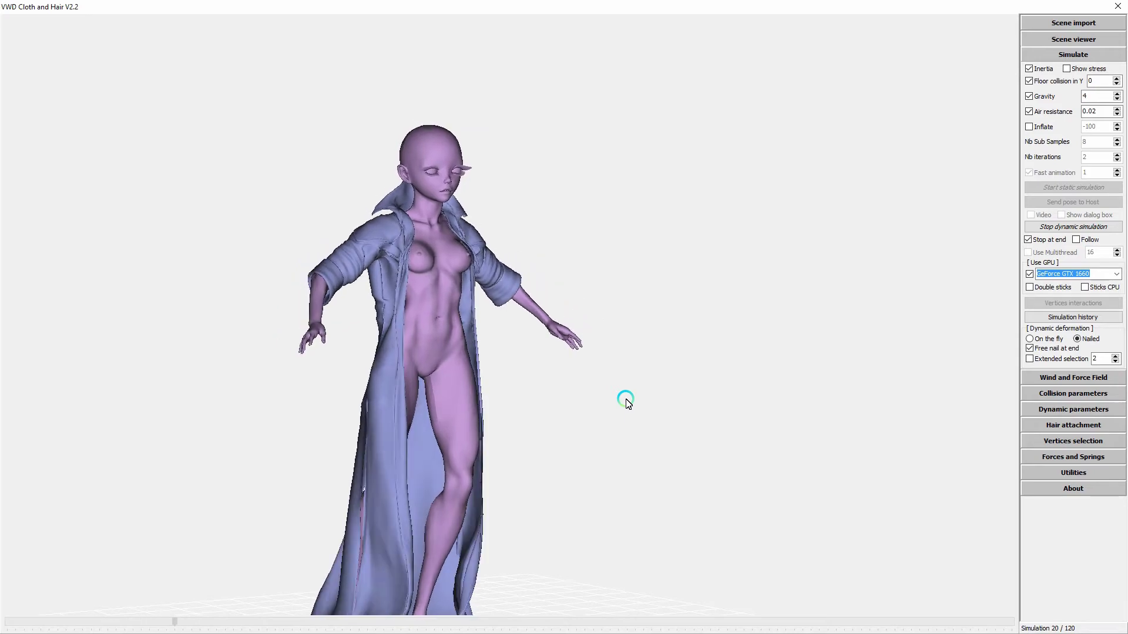
drag(626, 401, 662, 343)
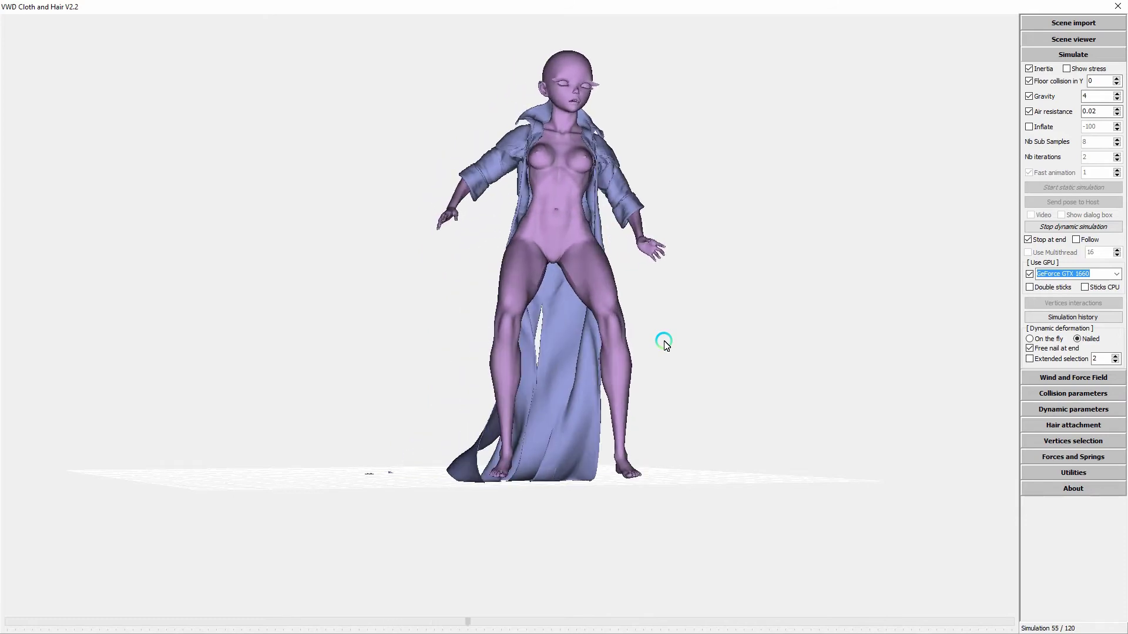
drag(664, 340, 757, 295)
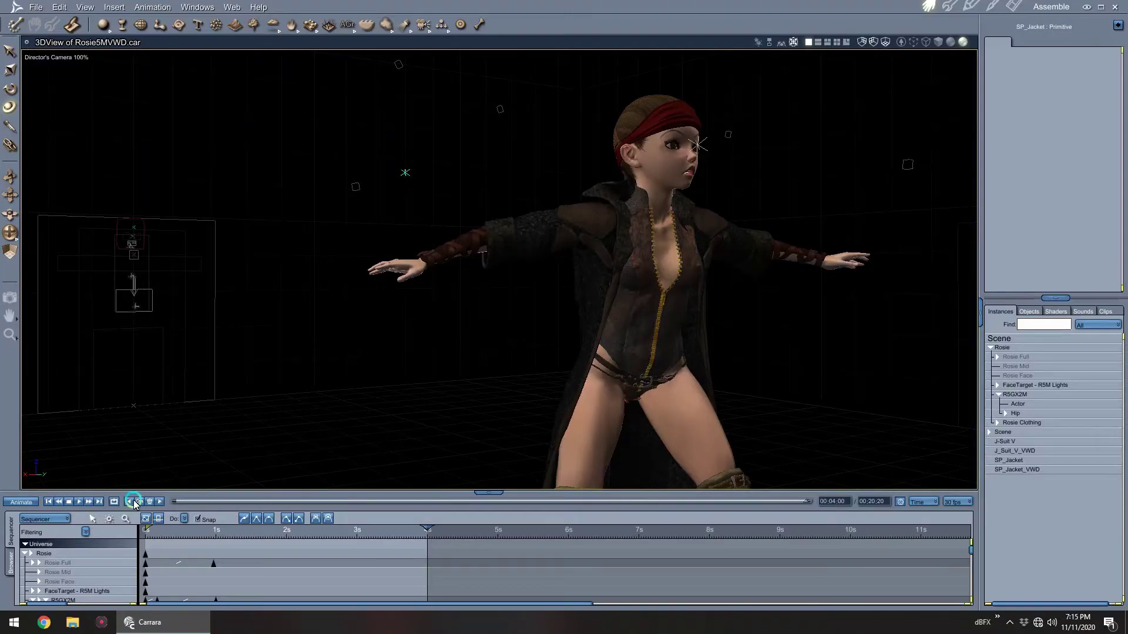
Review the simulated jacket in Carrara by scrubbing through the first seconds of the animation, then return to the start.
click(216, 537)
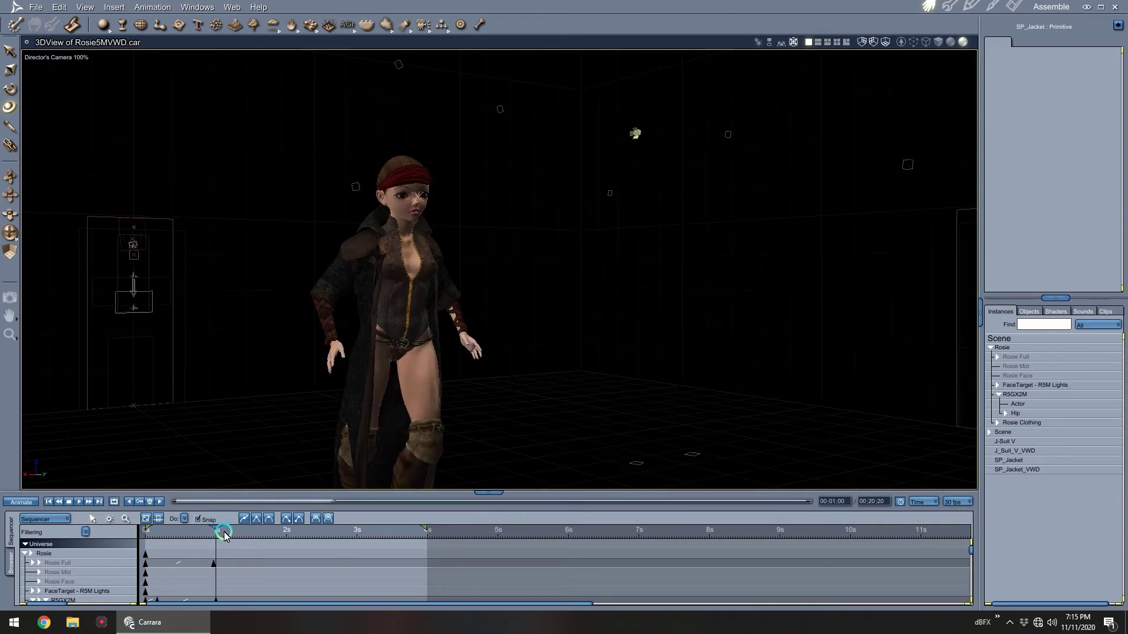
drag(219, 530, 307, 544)
drag(292, 544, 162, 538)
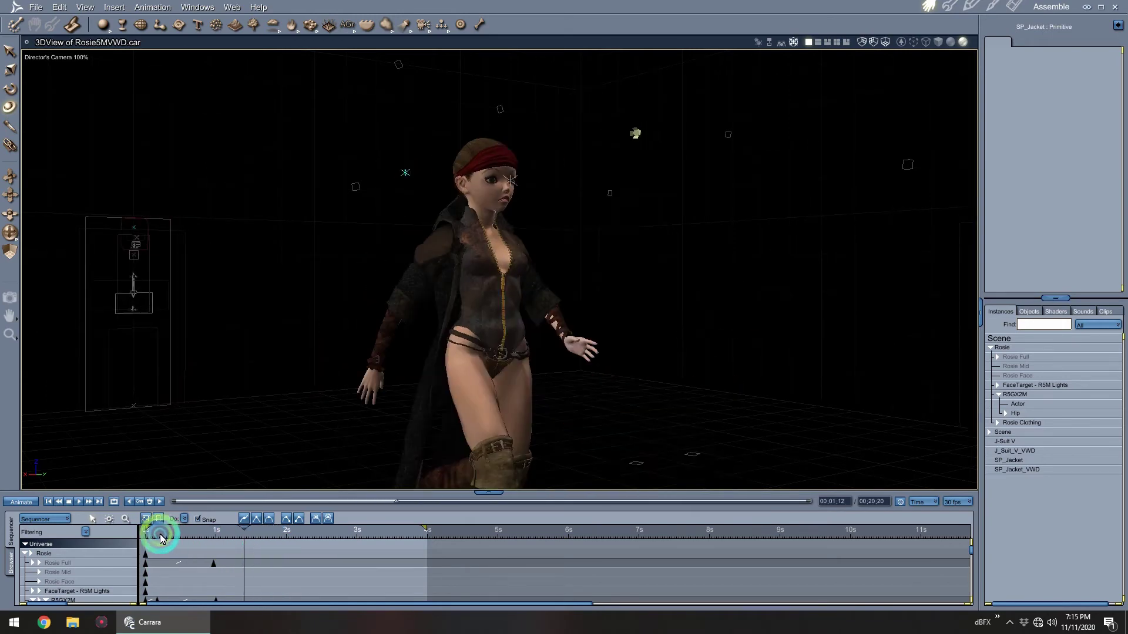
click(49, 502)
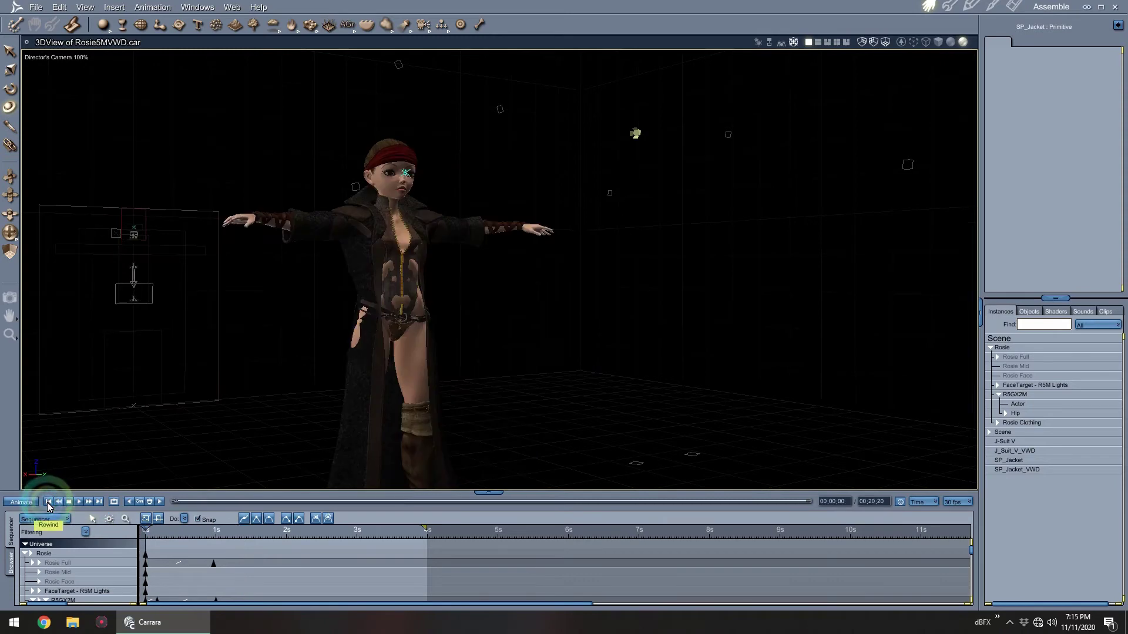
mouse_move(213, 531)
mouse_down()
mouse_move(252, 531)
mouse_move(196, 531)
mouse_up()
click(48, 502)
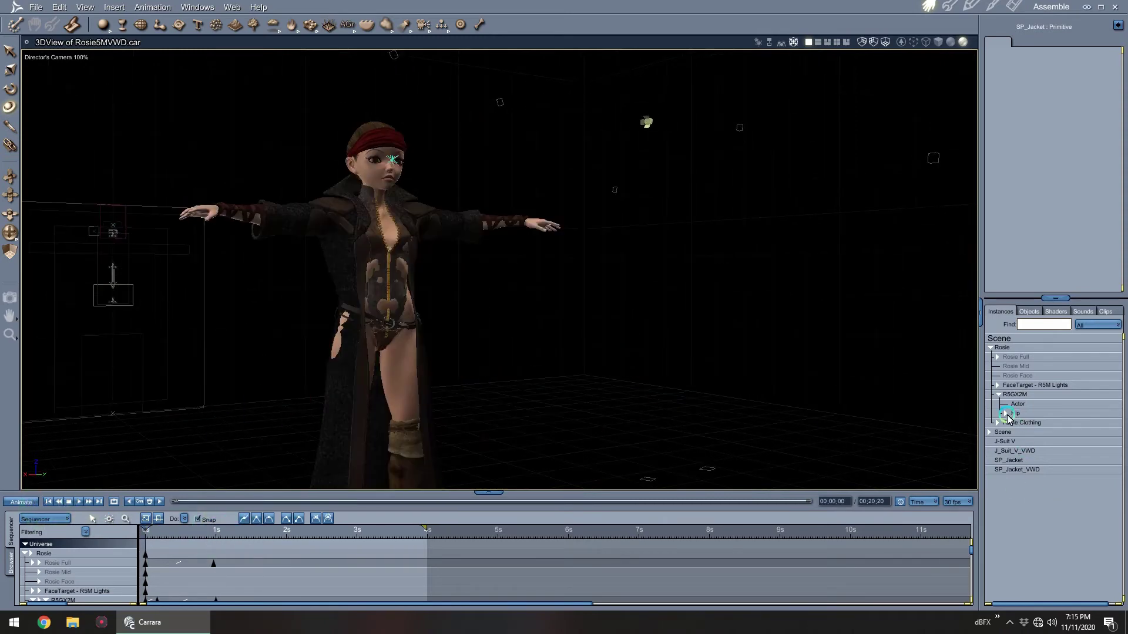
Expand Rosie's Hip hierarchy, examine Collision - CollarR, and nudge Collision - ShldR slightly upward over the right shoulder.
click(1006, 413)
scroll(1075, 512, down, 15)
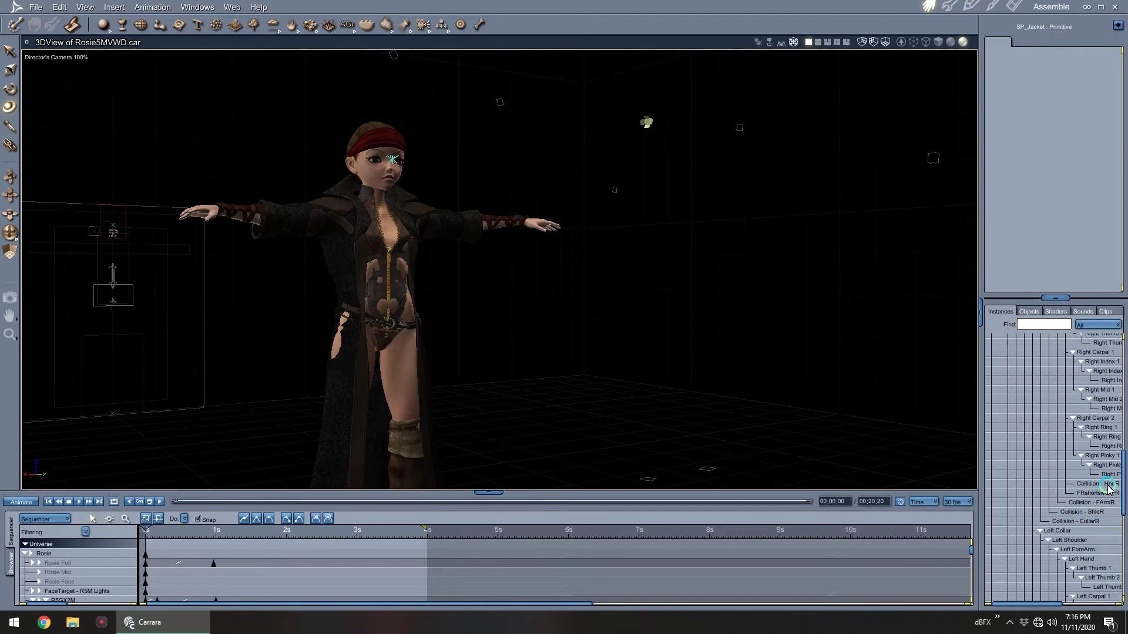
click(1092, 522)
drag(10, 232, 502, 275)
click(895, 561)
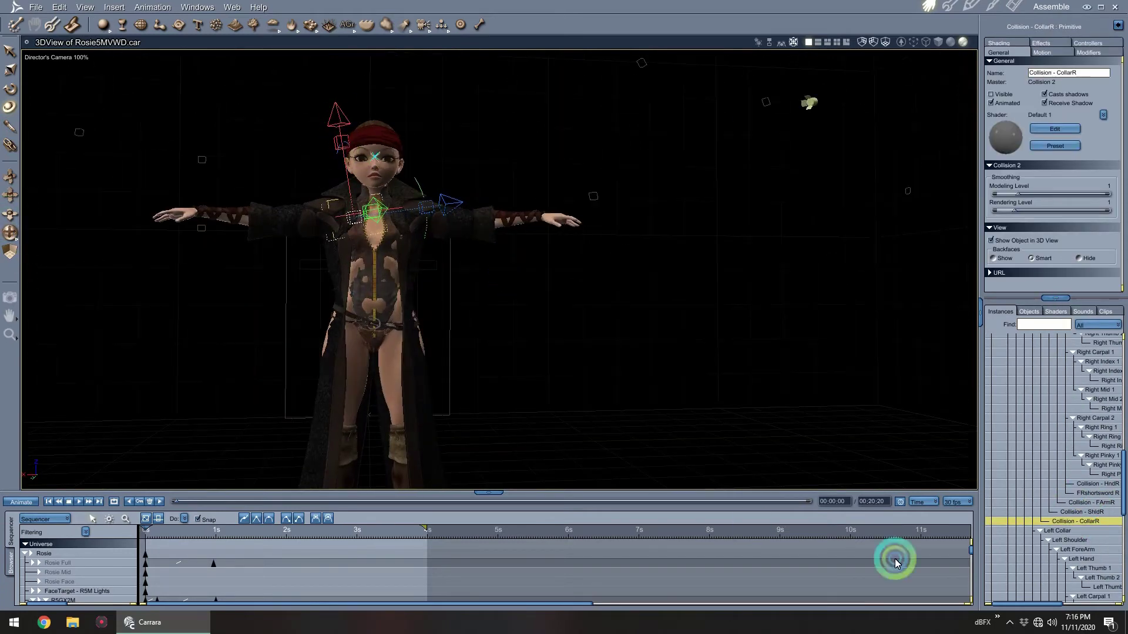
click(1087, 513)
drag(17, 239, 428, 252)
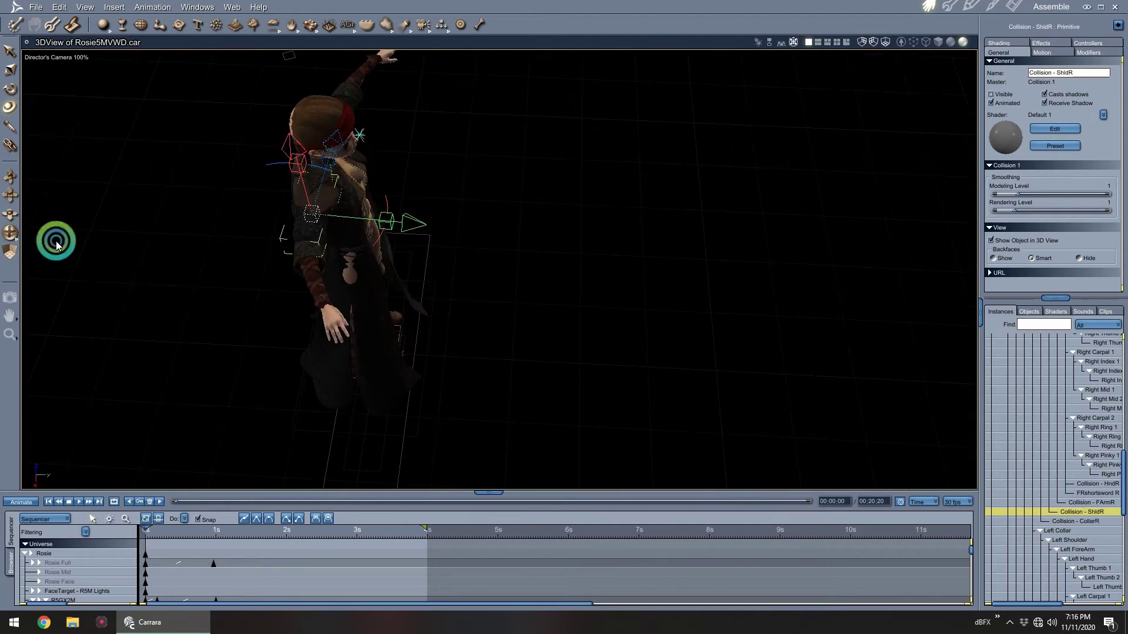
drag(56, 239, 293, 175)
drag(307, 109, 308, 112)
drag(389, 215, 383, 192)
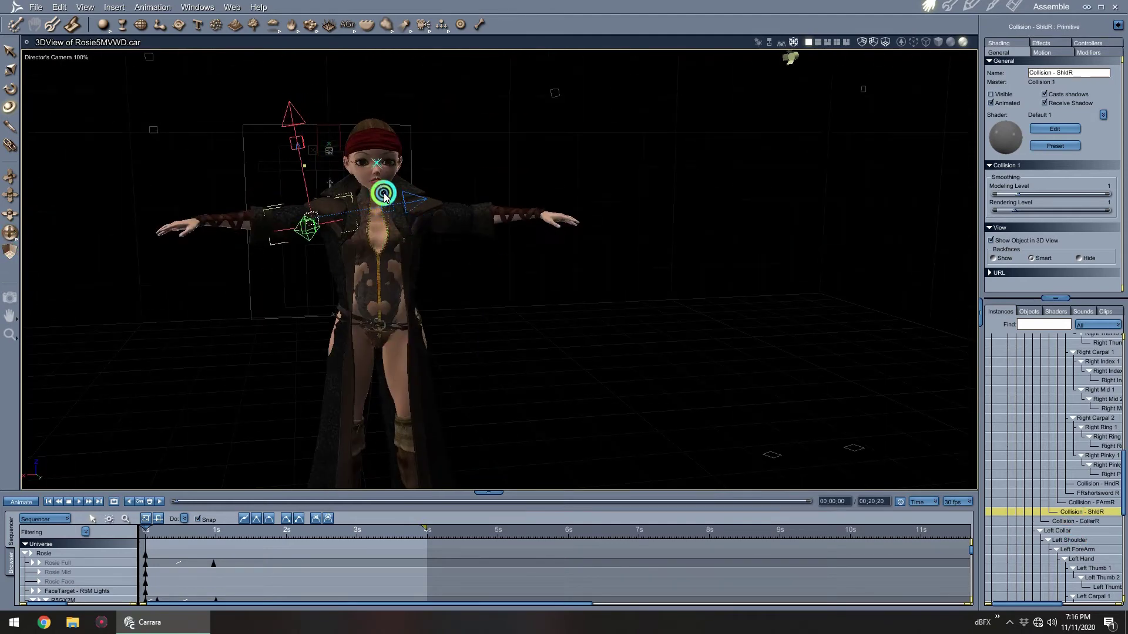
drag(288, 114, 289, 115)
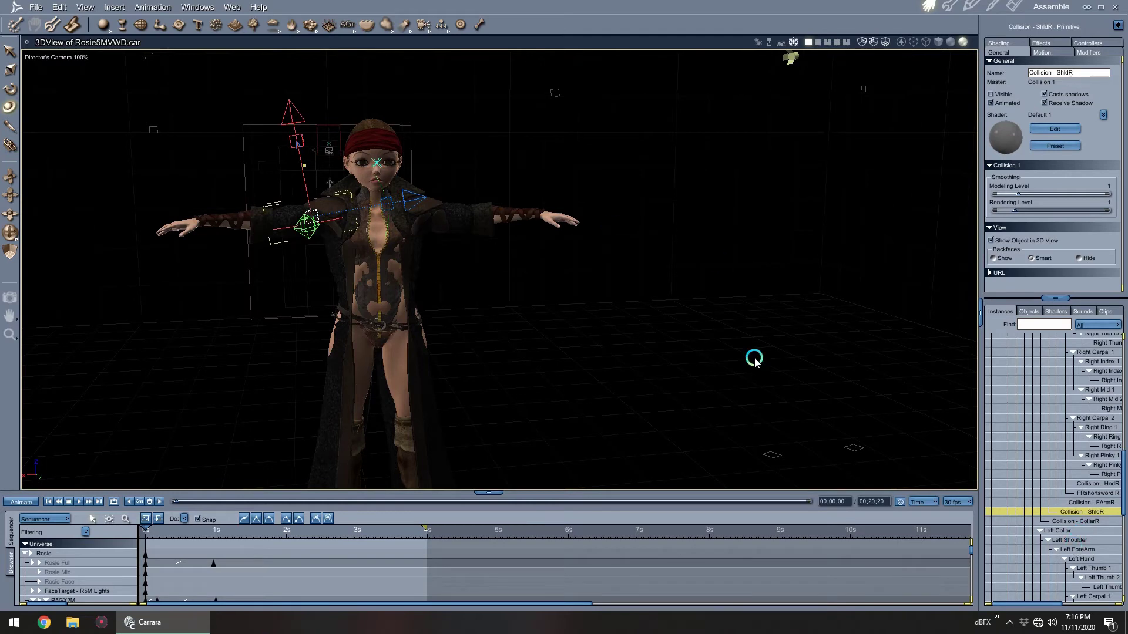
Adjust the positions of Collision - CollarL and Collision - ShldL to fit over the jacket's left shoulder.
scroll(1096, 564, down, 4)
click(1090, 577)
drag(320, 226, 322, 197)
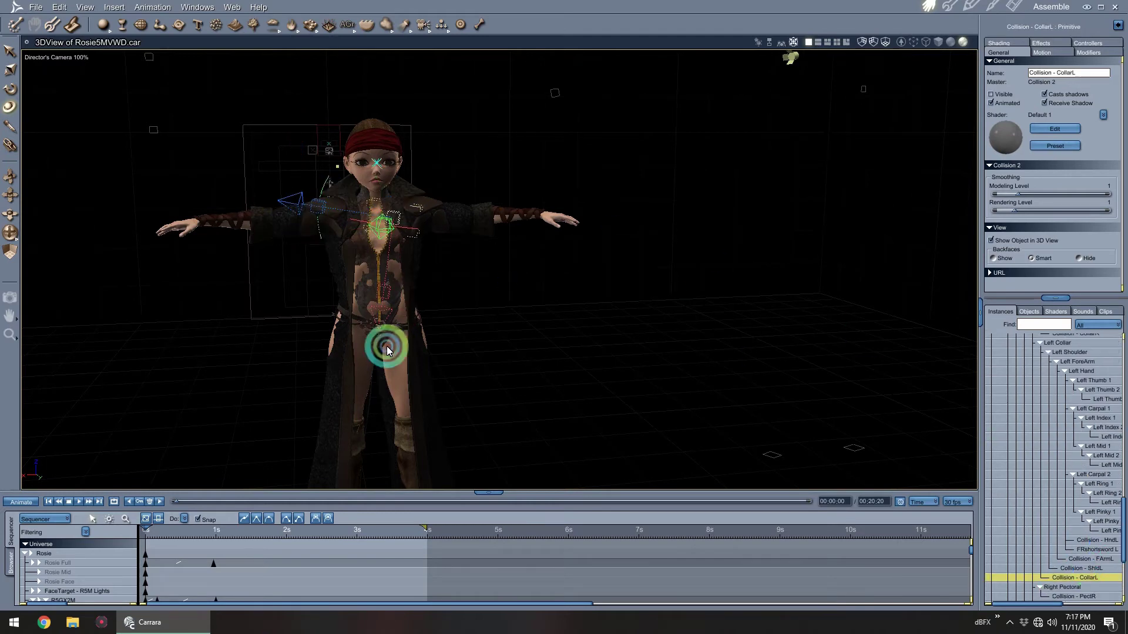
drag(11, 233, 322, 233)
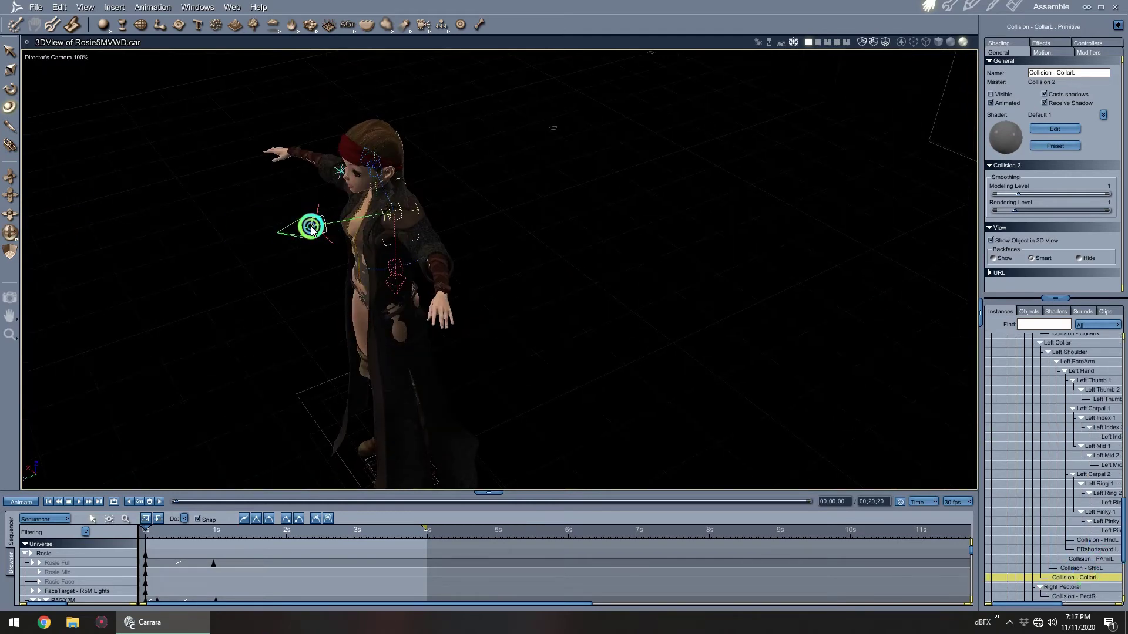
drag(10, 234, 105, 200)
click(1080, 569)
drag(355, 236, 357, 232)
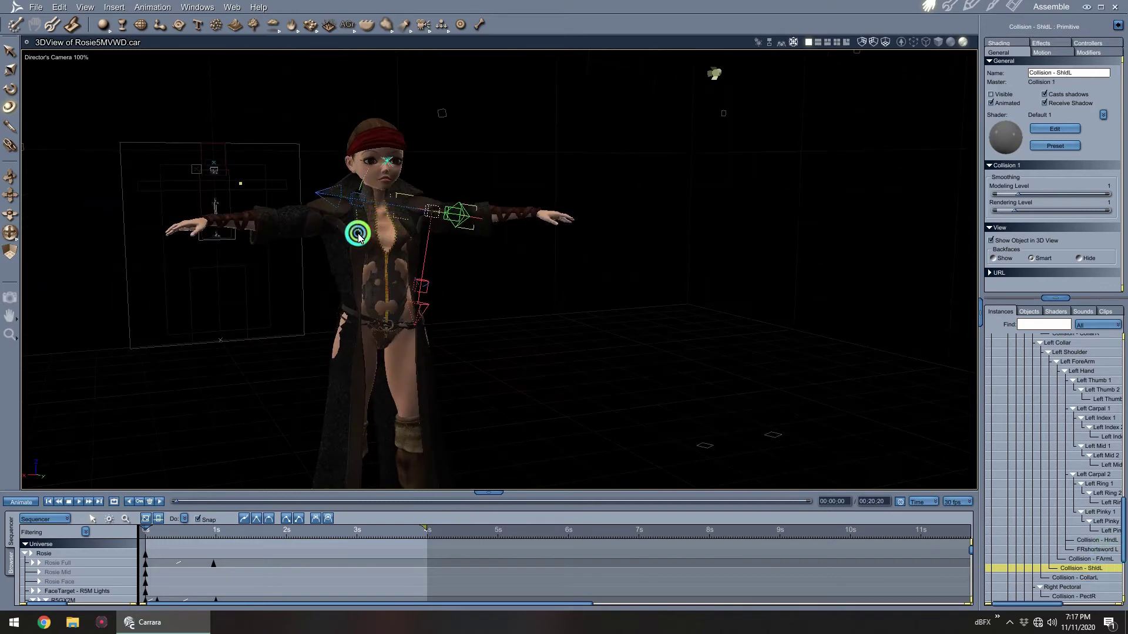
drag(9, 234, 32, 238)
drag(413, 301, 415, 318)
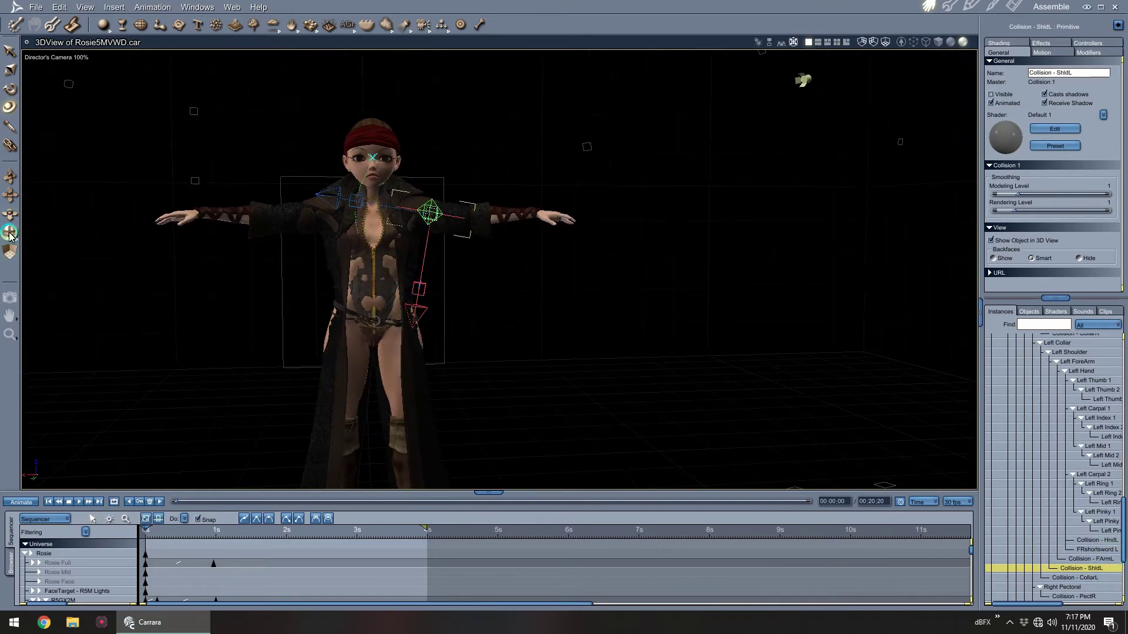
drag(10, 235, 39, 111)
Make the four hair objects under Haircap R5B visible, Hair A1, A2, A3 and C Neck -6.
click(1053, 530)
scroll(1066, 526, up, 5)
scroll(1067, 523, up, 4)
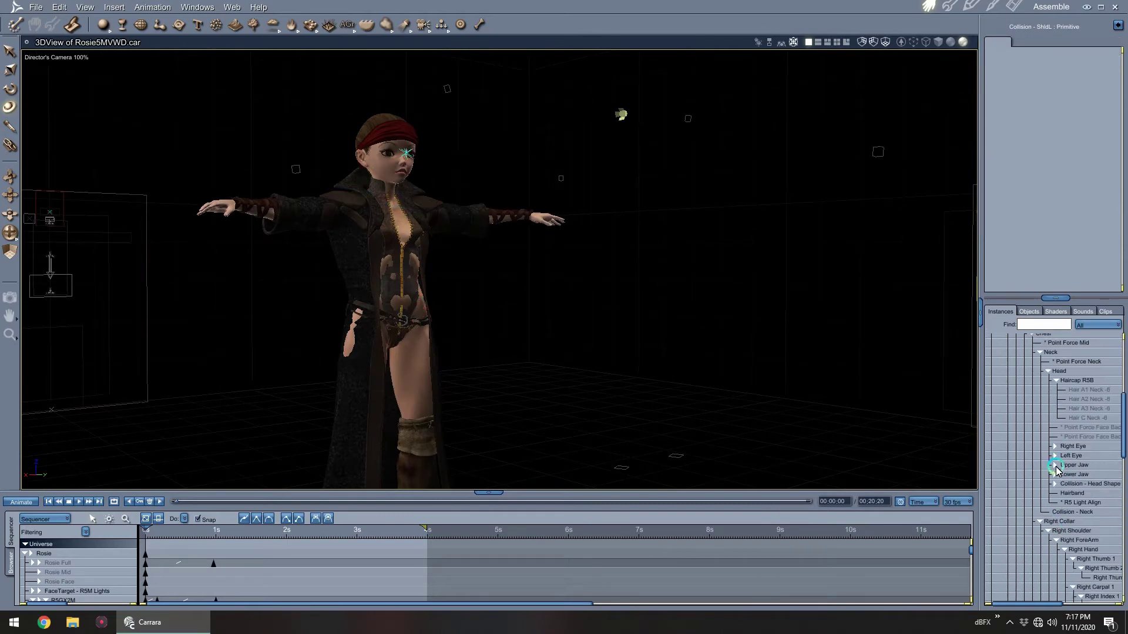
mouse_move(1051, 390)
mouse_down()
mouse_move(1062, 421)
mouse_move(1055, 395)
mouse_up()
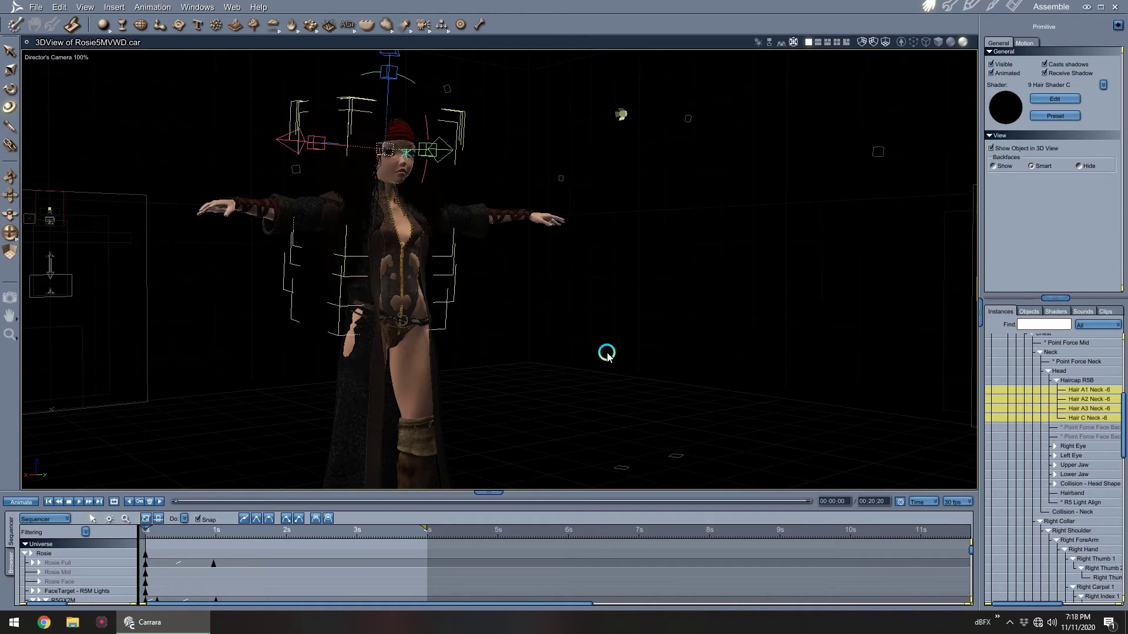
click(1003, 419)
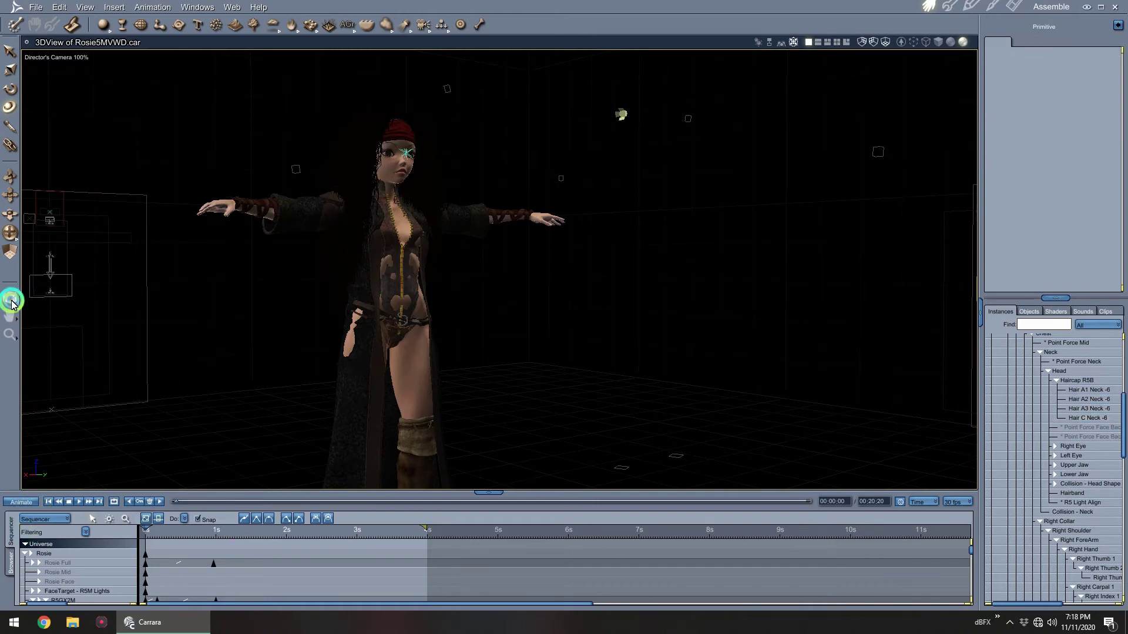
Switch the view to the Rosie Full camera and check the physical properties of SP_Jacket_VWD and J-Suit V.
click(39, 59)
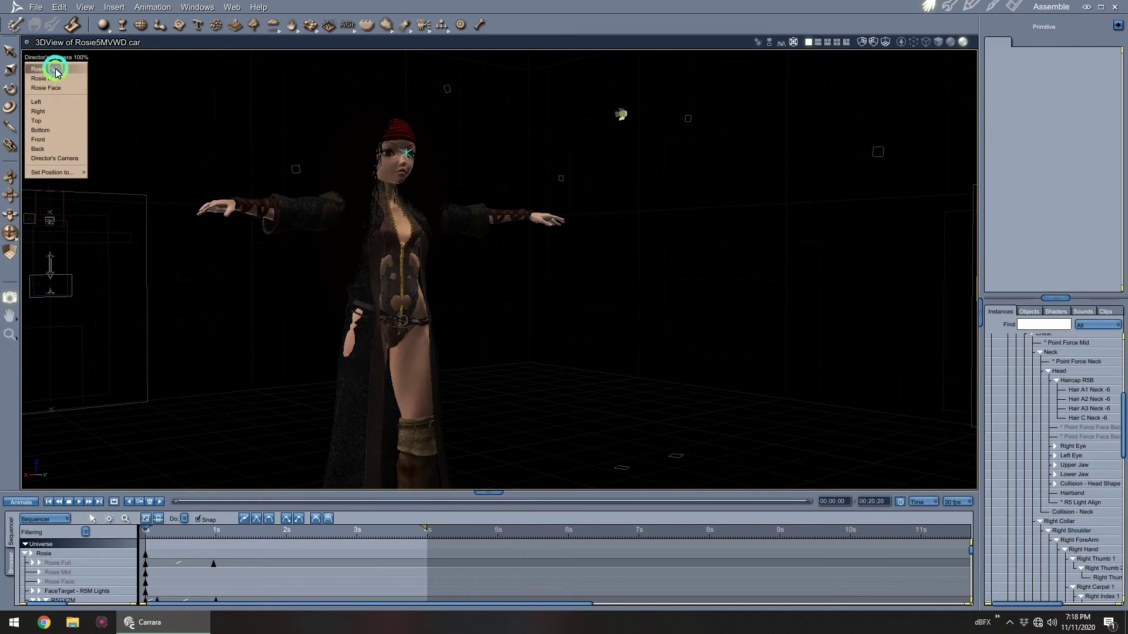
click(56, 69)
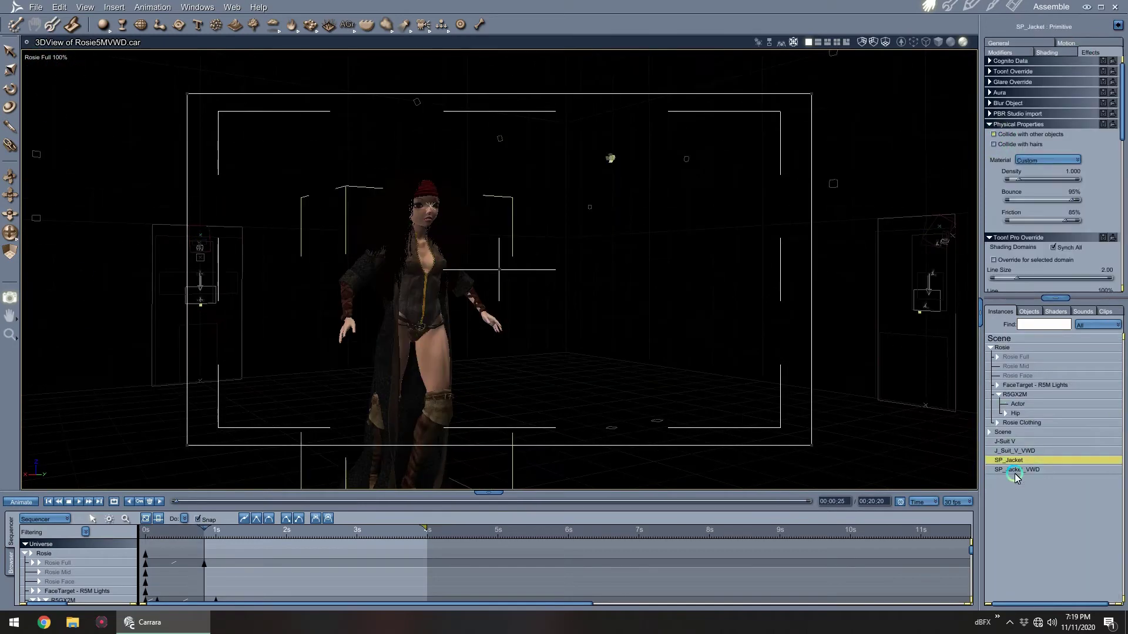
click(1016, 469)
click(1014, 442)
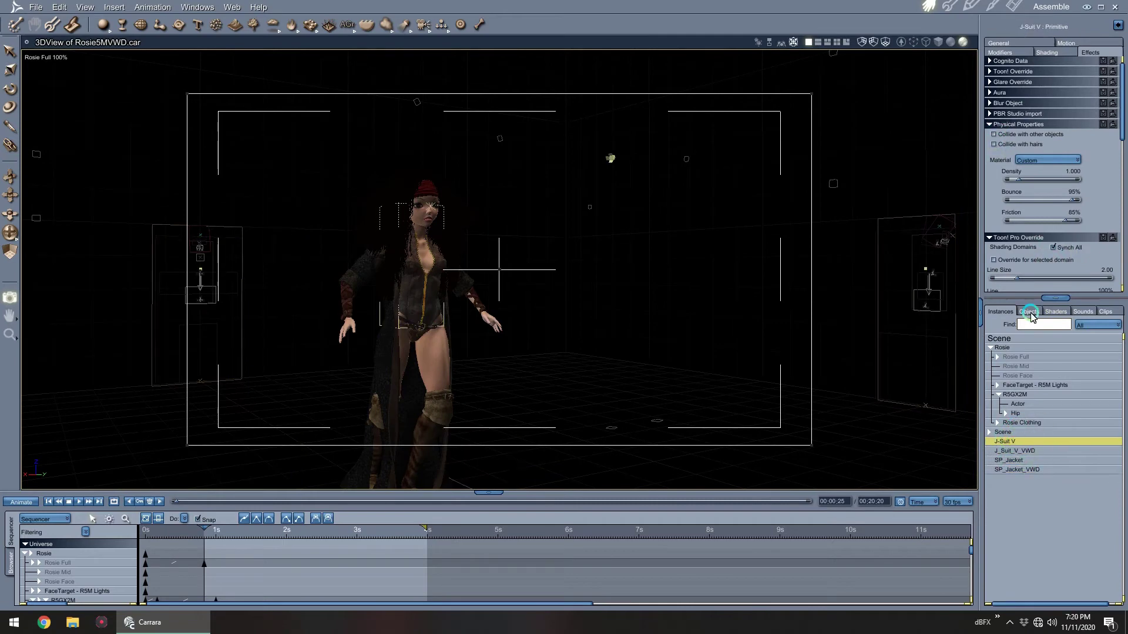
Drape all hairs of Hair A1 Neck -6 and run its hair simulation over the scene time range.
click(1006, 413)
scroll(1051, 423, down, 10)
click(1089, 390)
click(998, 43)
drag(1122, 129, 1122, 175)
click(1044, 261)
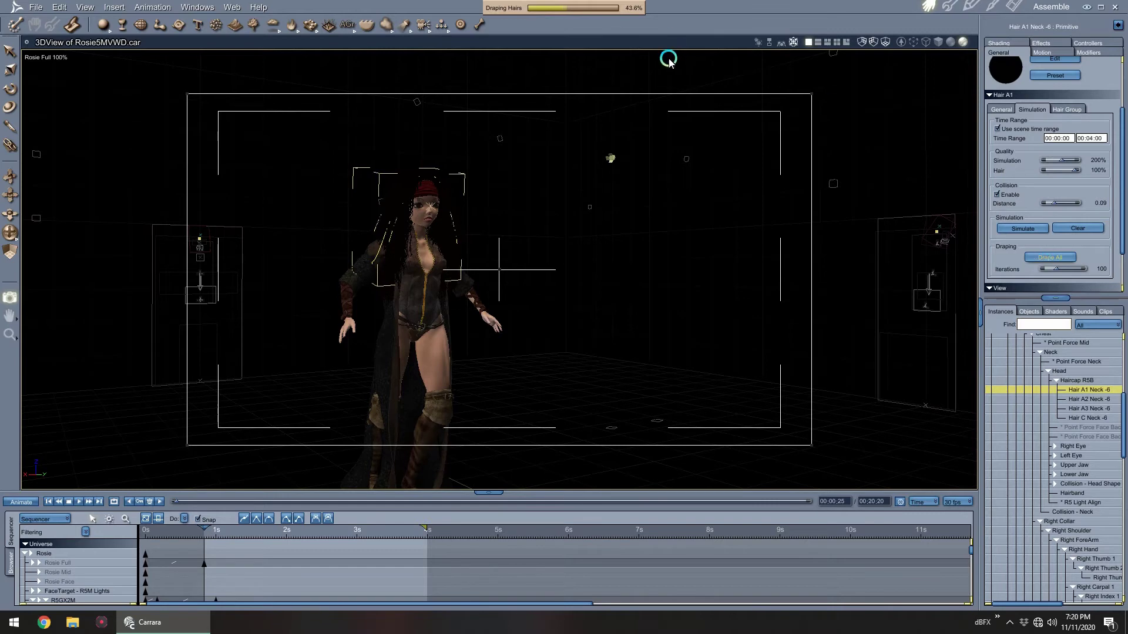
click(1025, 229)
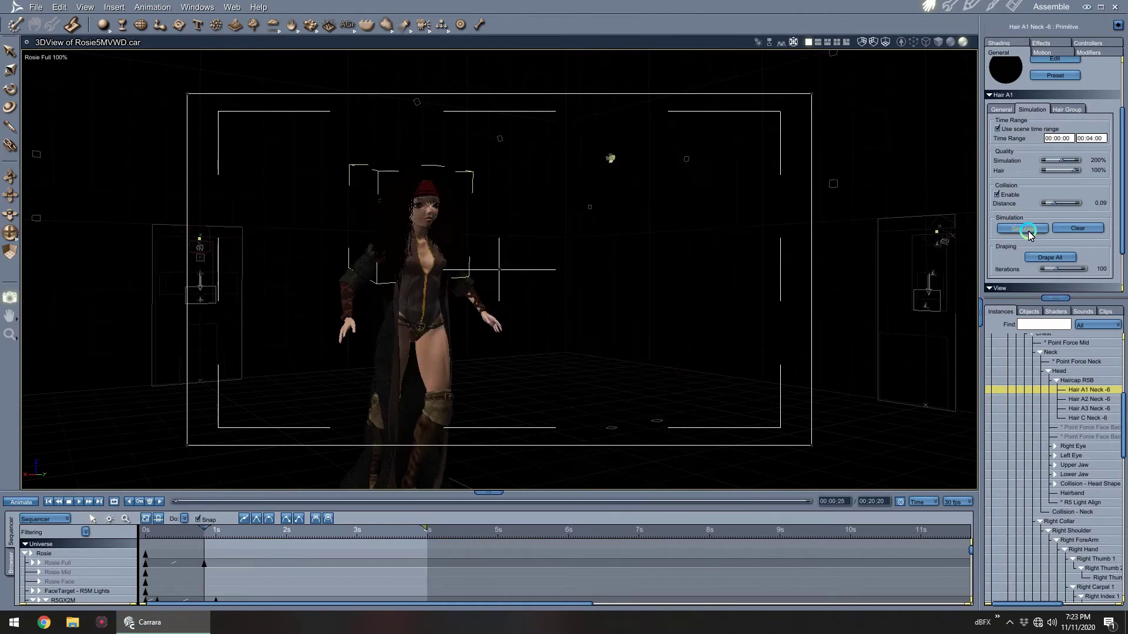
Rotate the FaceTarget - R5M Lights helper around Rosie's head at 00:01:00 and test render the frame.
click(992, 383)
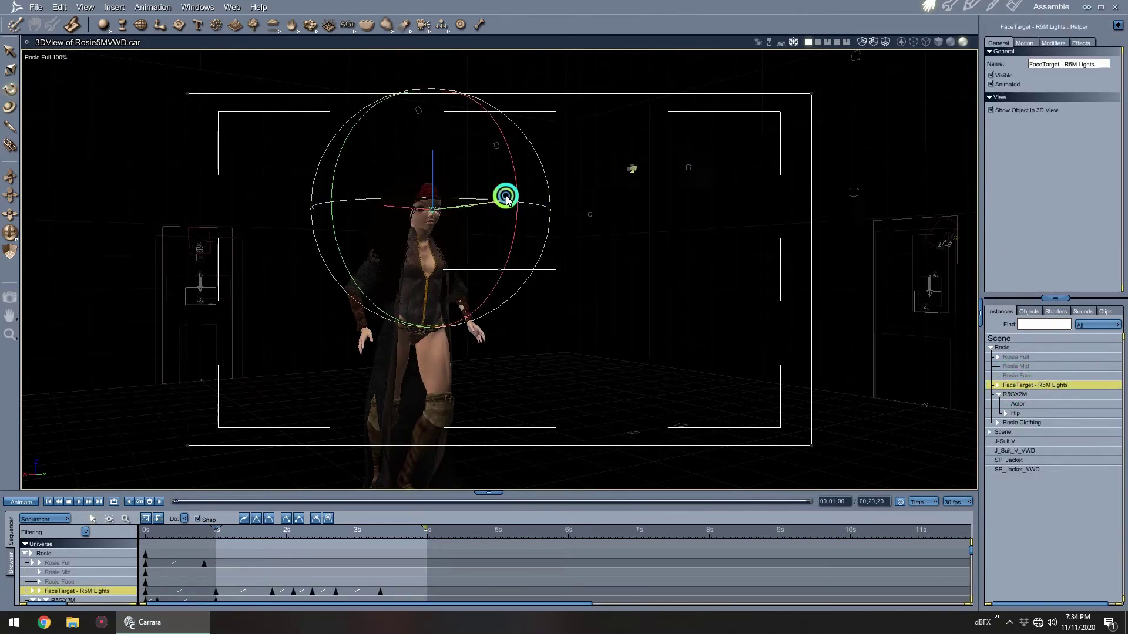
drag(506, 200, 499, 185)
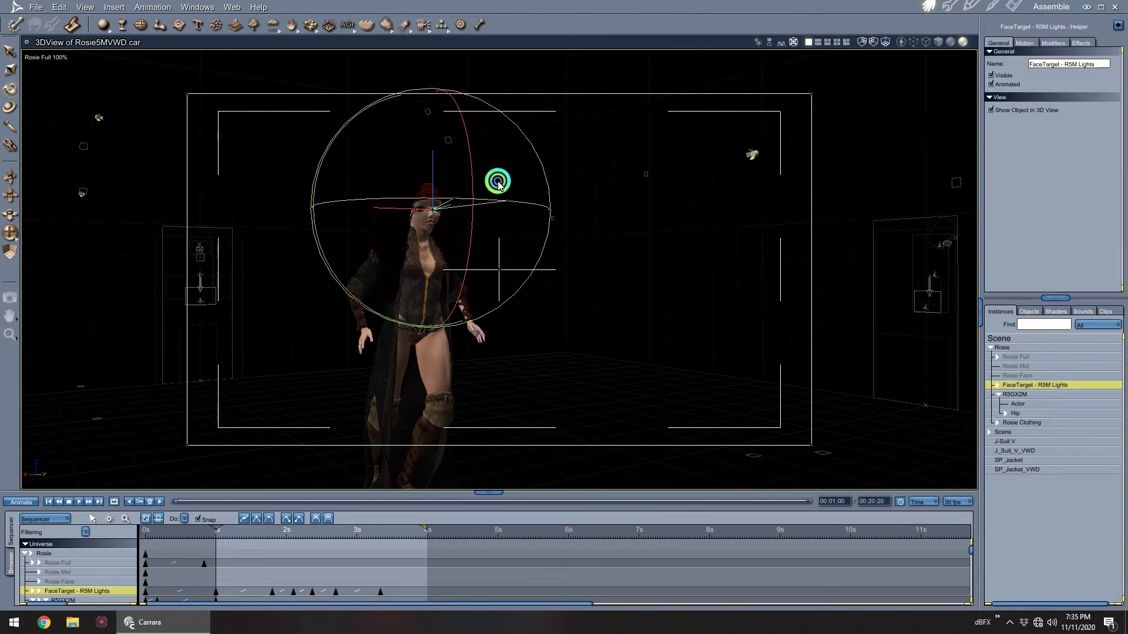
key(ctrl+r)
drag(458, 81, 415, 39)
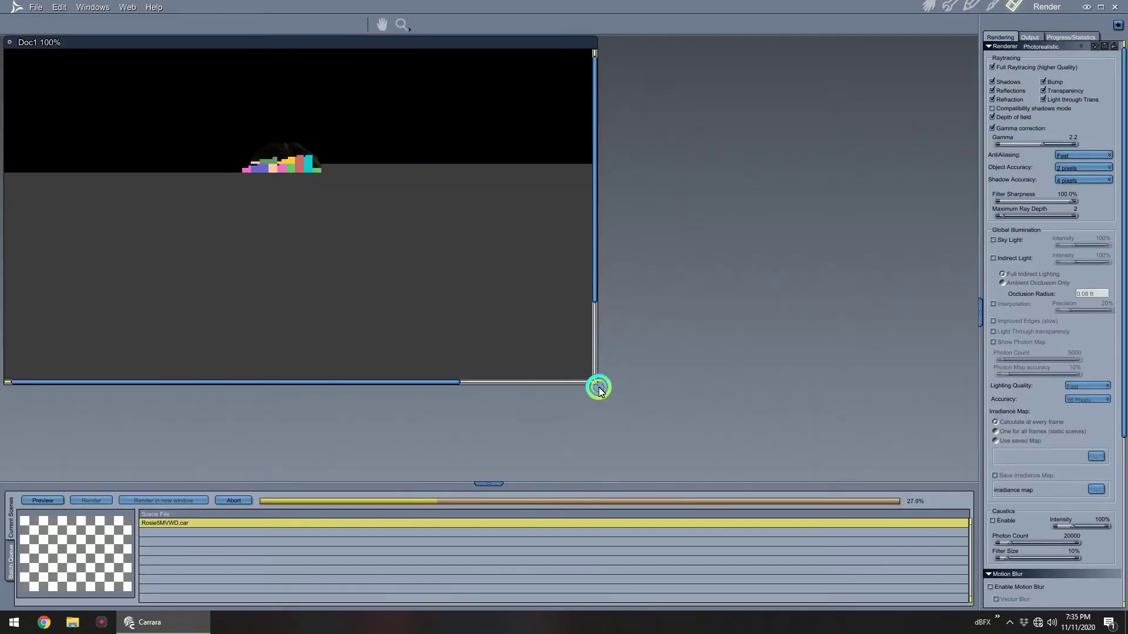
drag(598, 389, 783, 478)
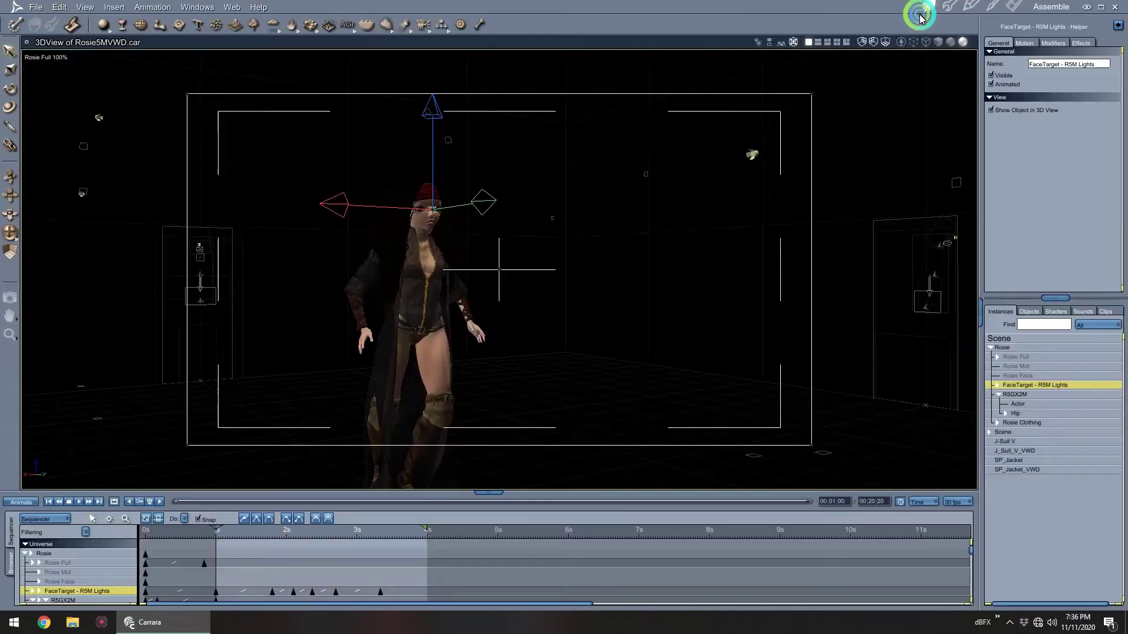
Turn off premultiplied alpha and set the PNG sequence output to Run2Surp01a in a new Run2Surp01a folder inside a new City folder.
click(928, 7)
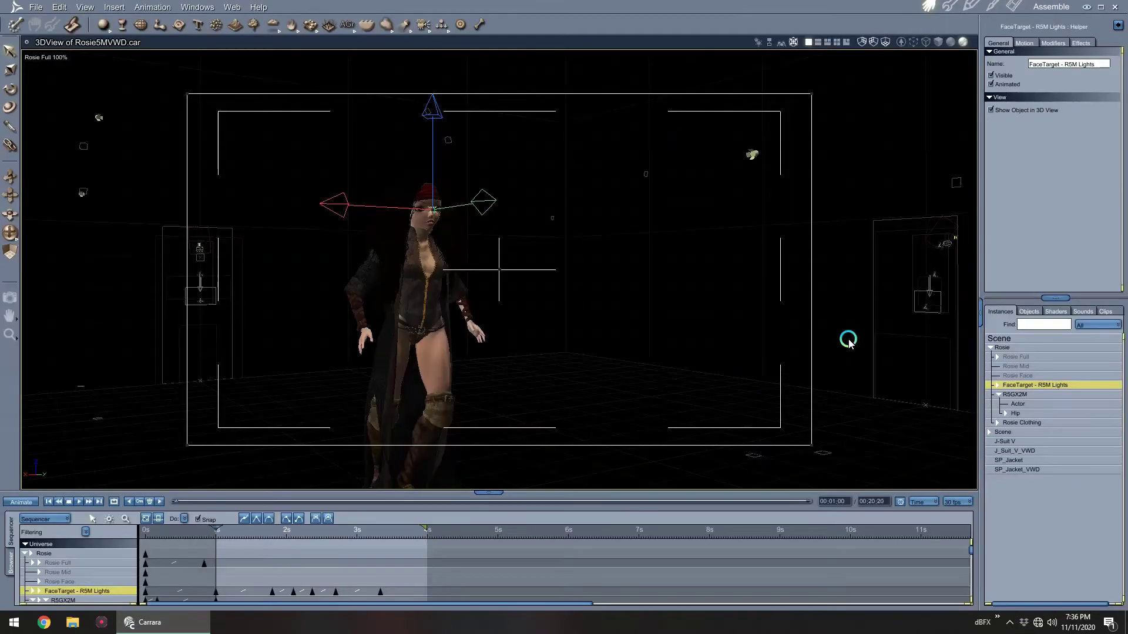
click(990, 417)
click(1016, 6)
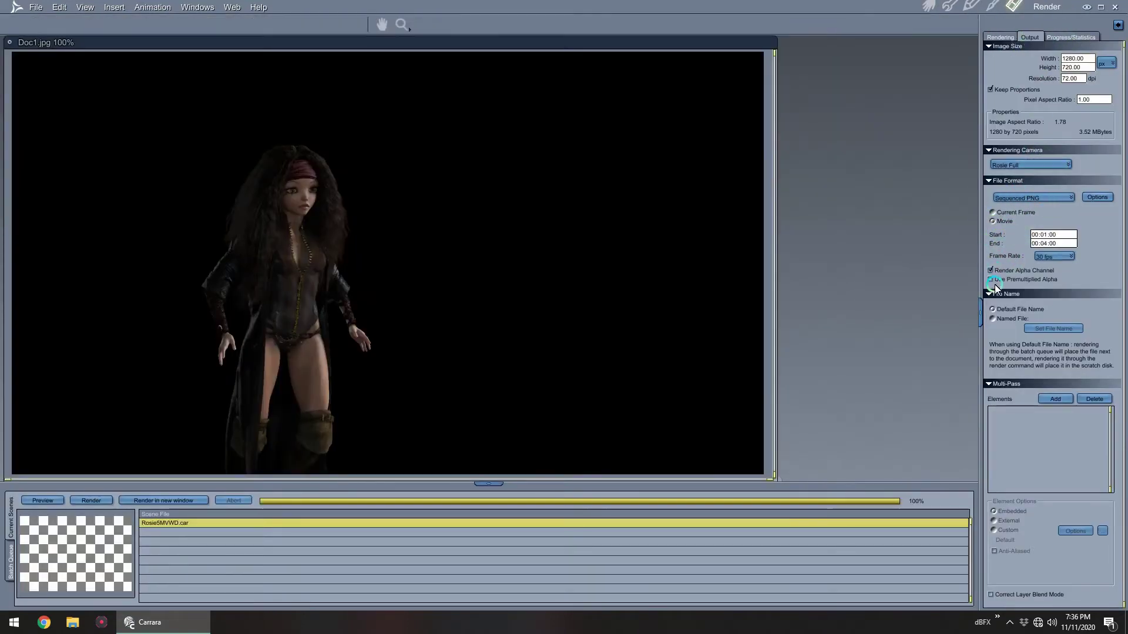
click(1065, 330)
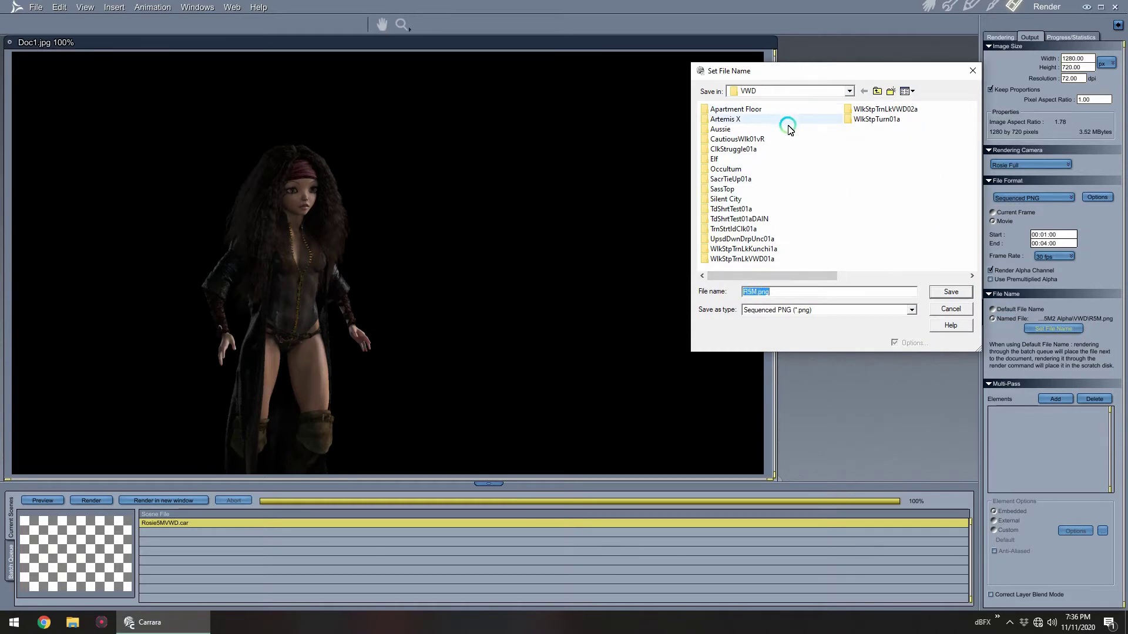
click(895, 92)
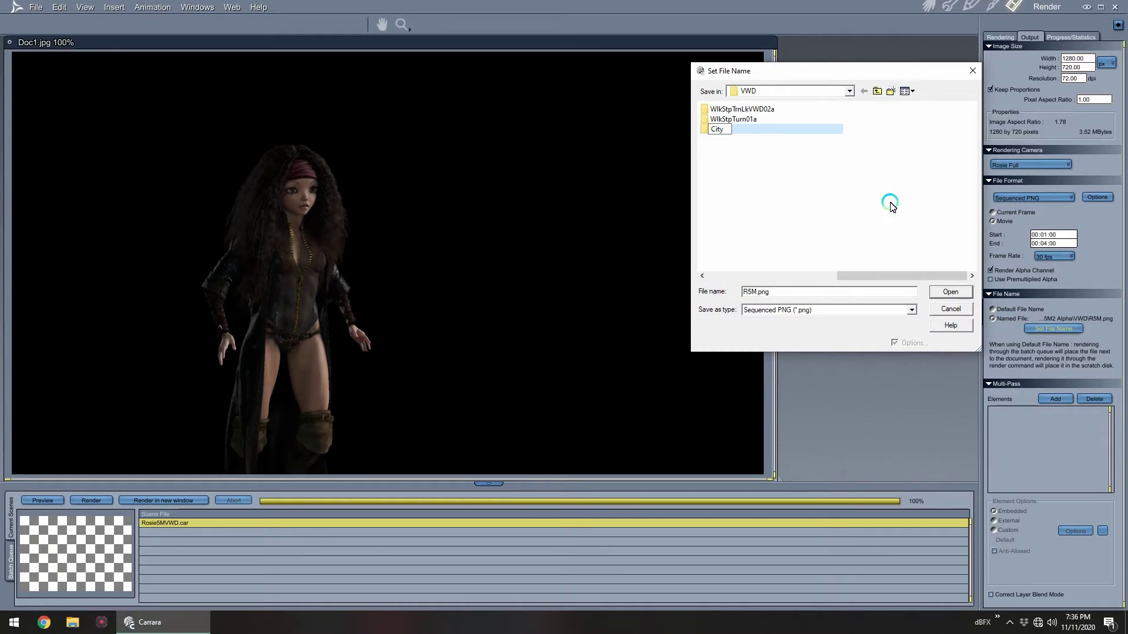
double_click(722, 130)
click(890, 91)
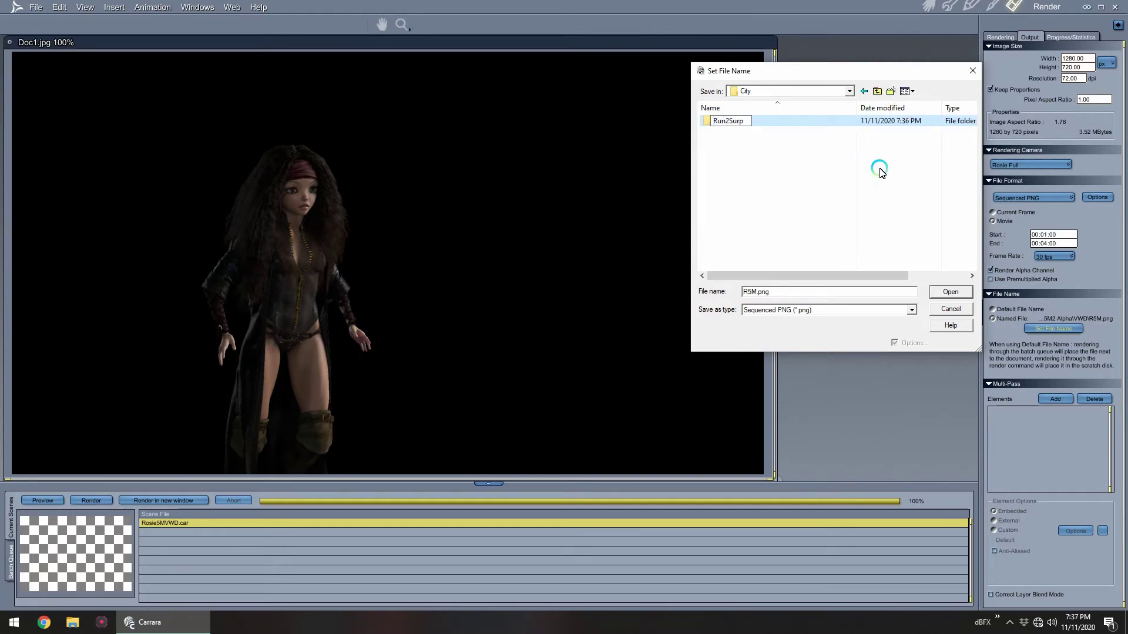
double_click(706, 123)
click(950, 292)
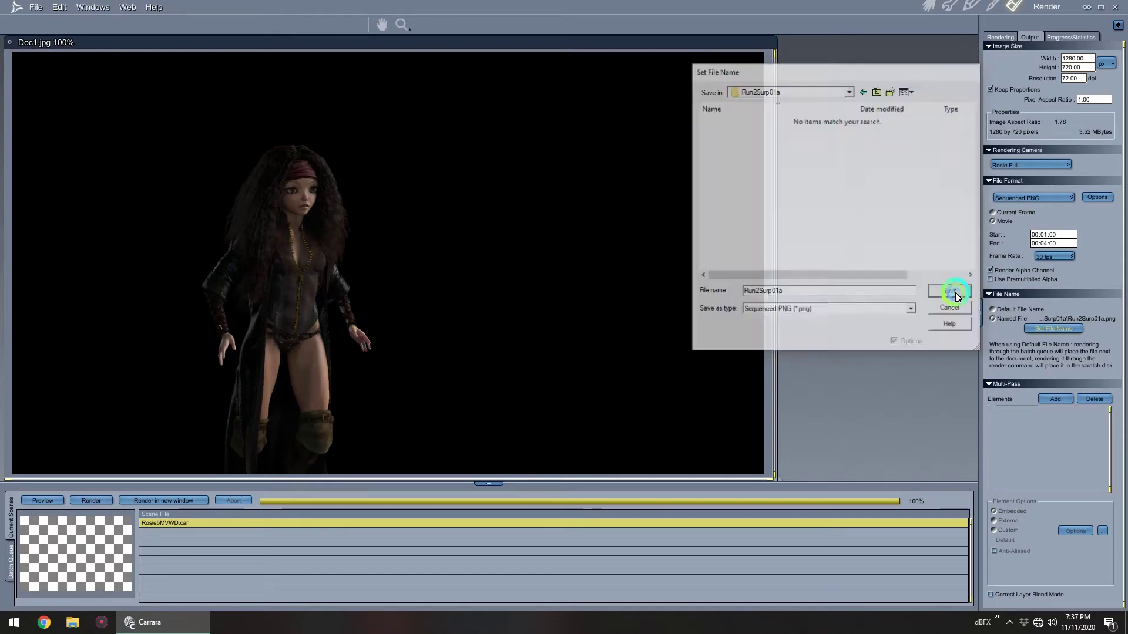
Save the scene as Run2Surp01a in a new City folder under Rosie 5, keeping local texture settings.
click(928, 7)
click(35, 7)
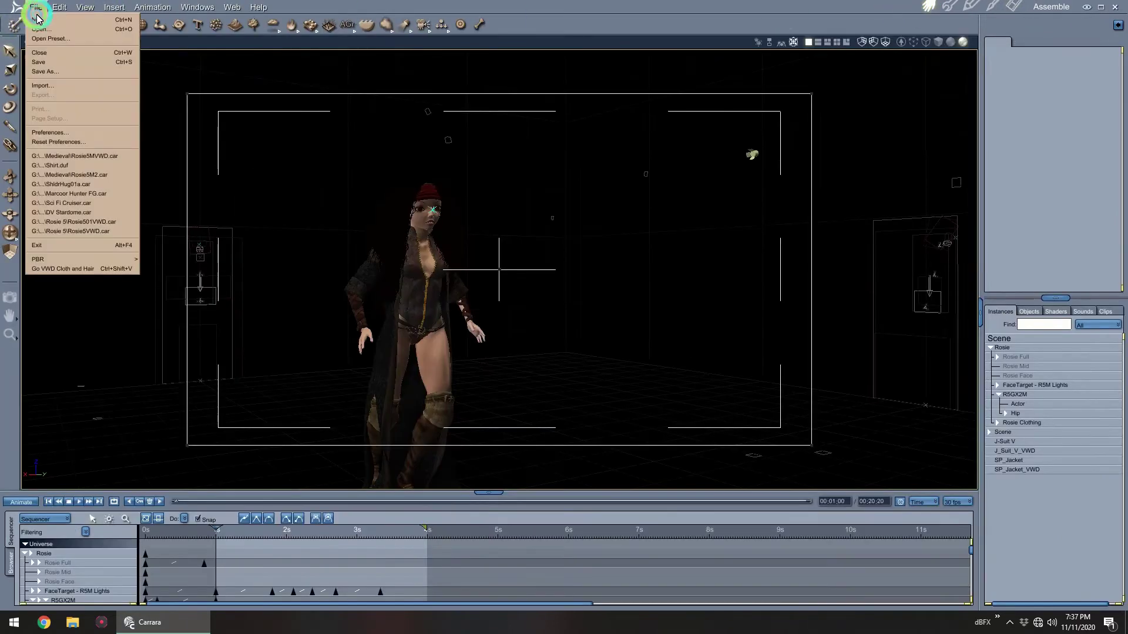
click(43, 69)
click(877, 91)
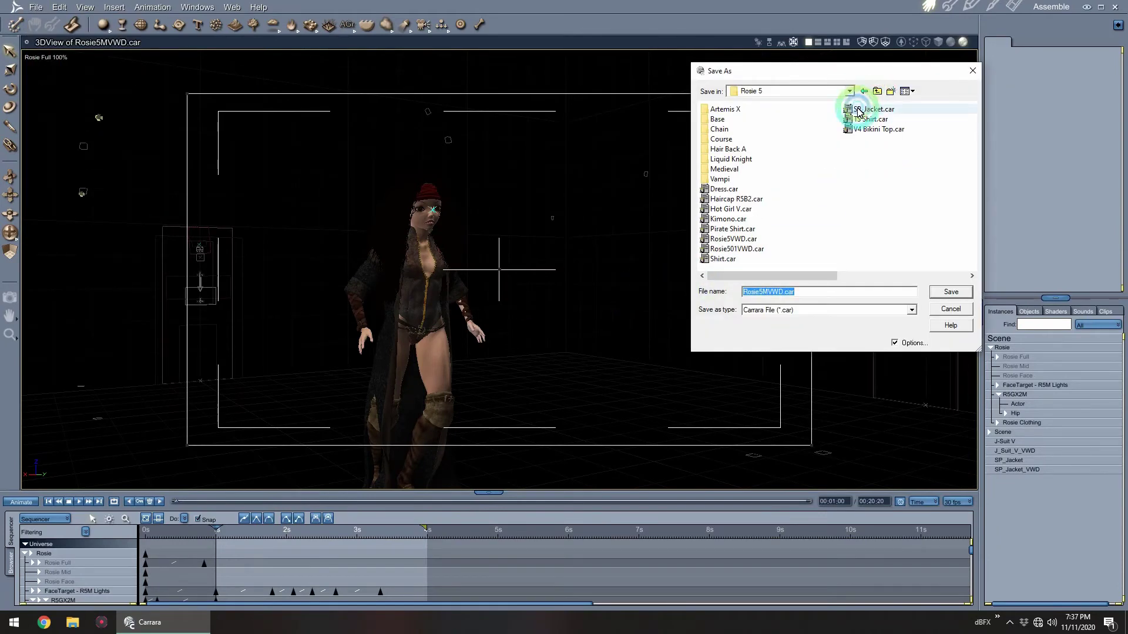
click(891, 91)
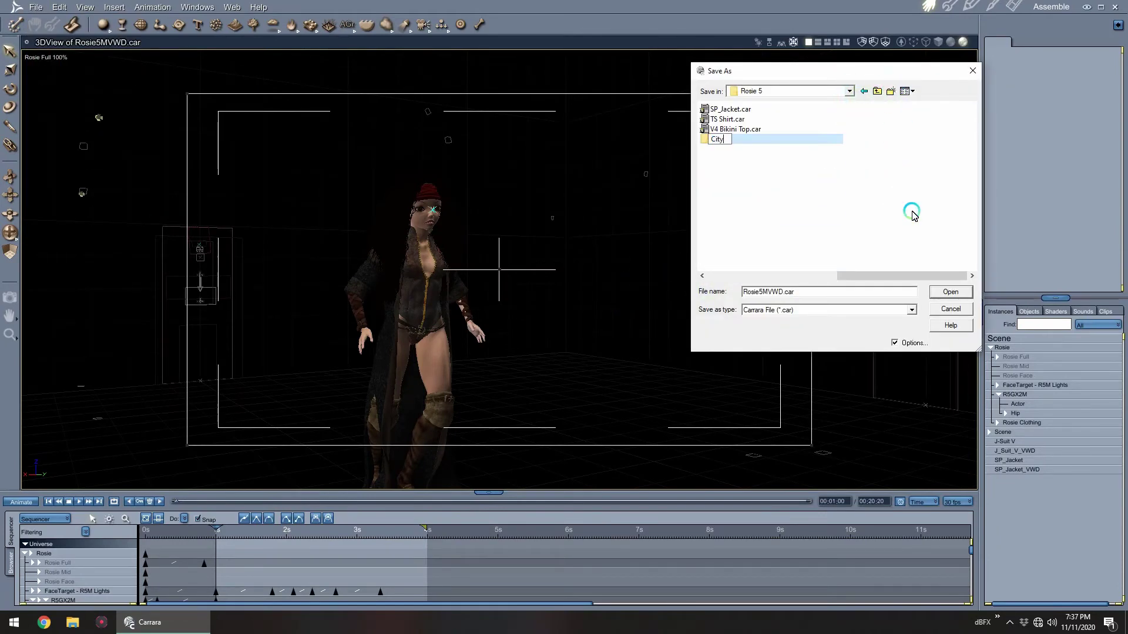
double_click(716, 140)
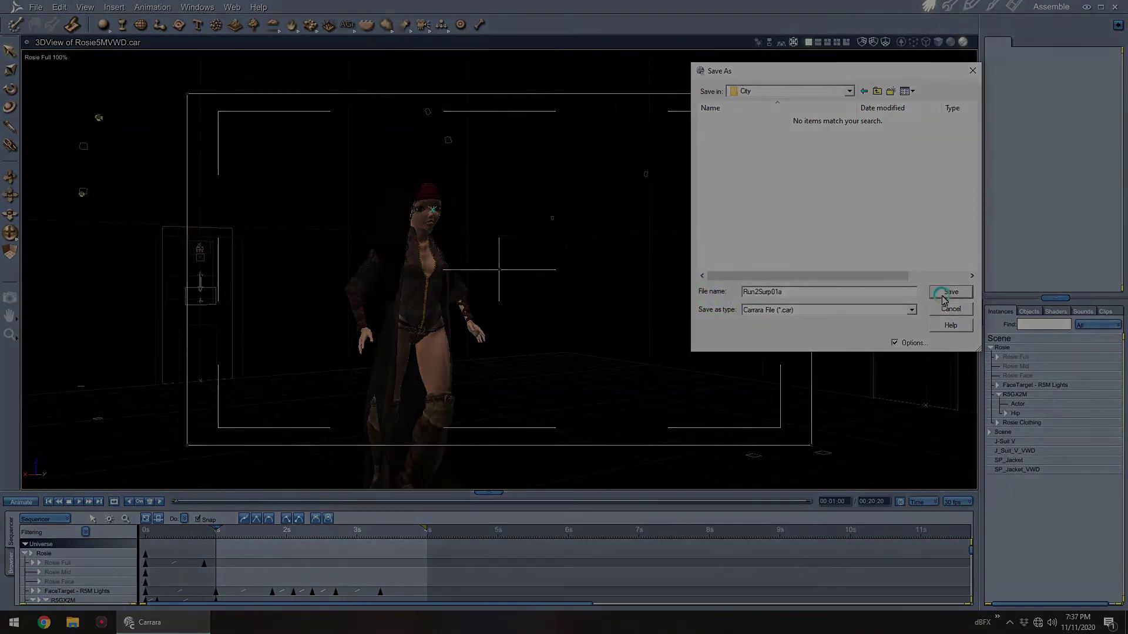
click(950, 292)
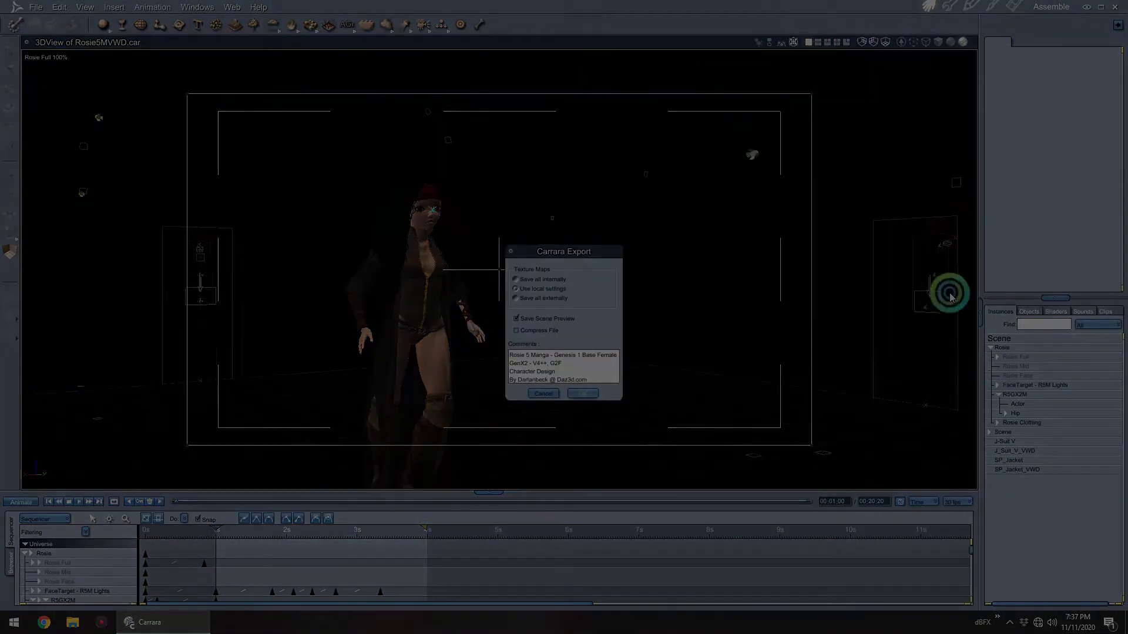
click(586, 399)
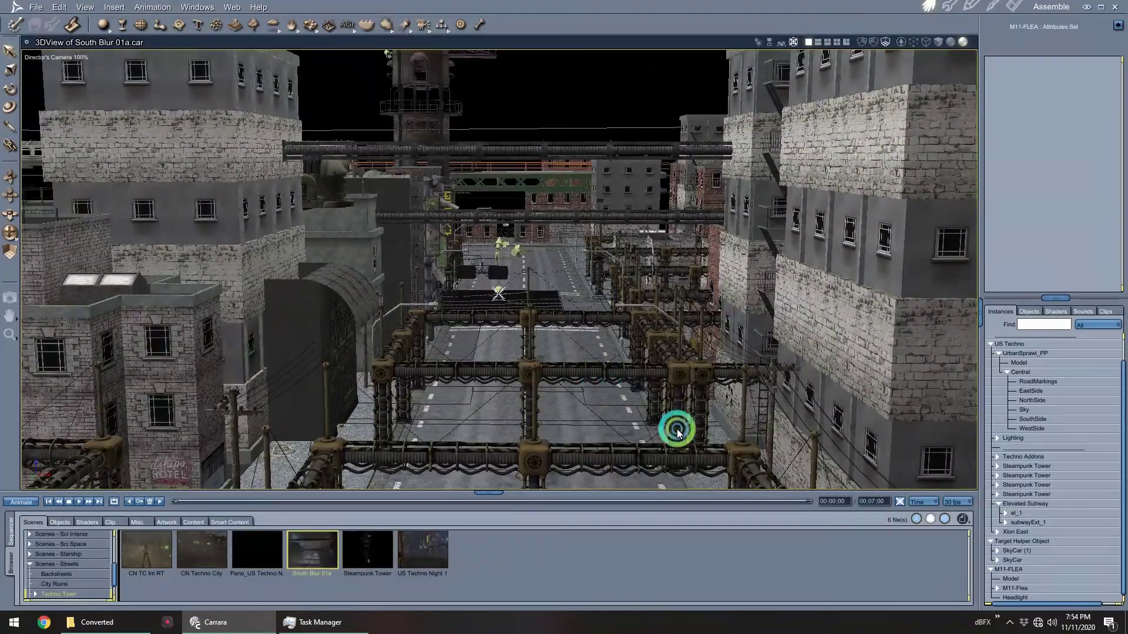
Examine the Steampunk Tower and Elevated Subway groups of South Blur 01a and scrub through the start of its animation.
click(1043, 467)
click(1041, 484)
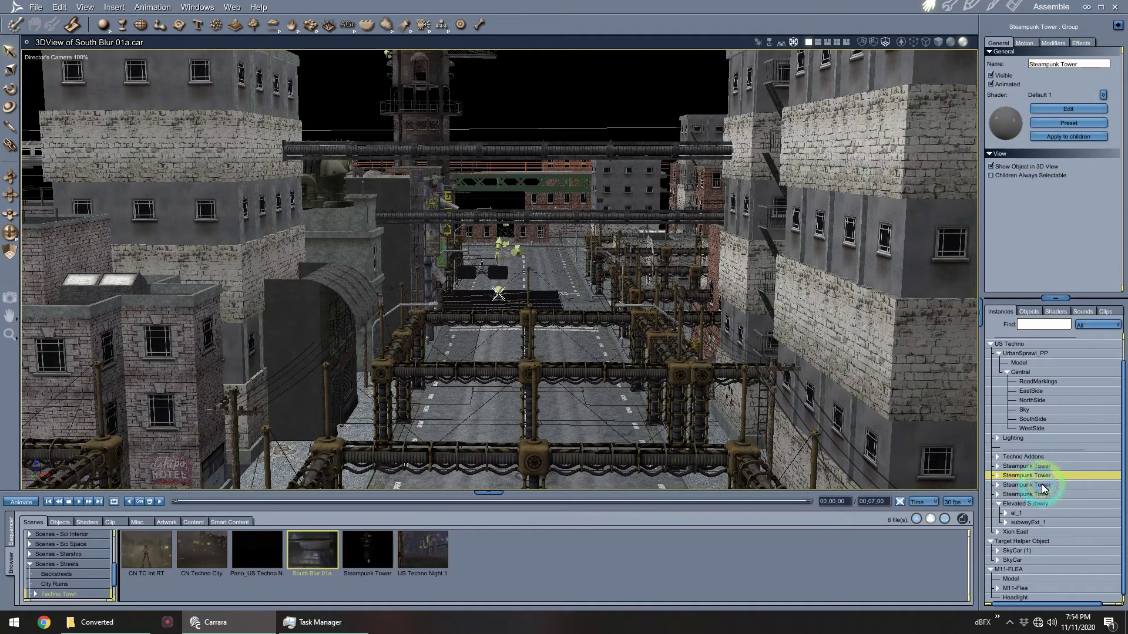
click(431, 125)
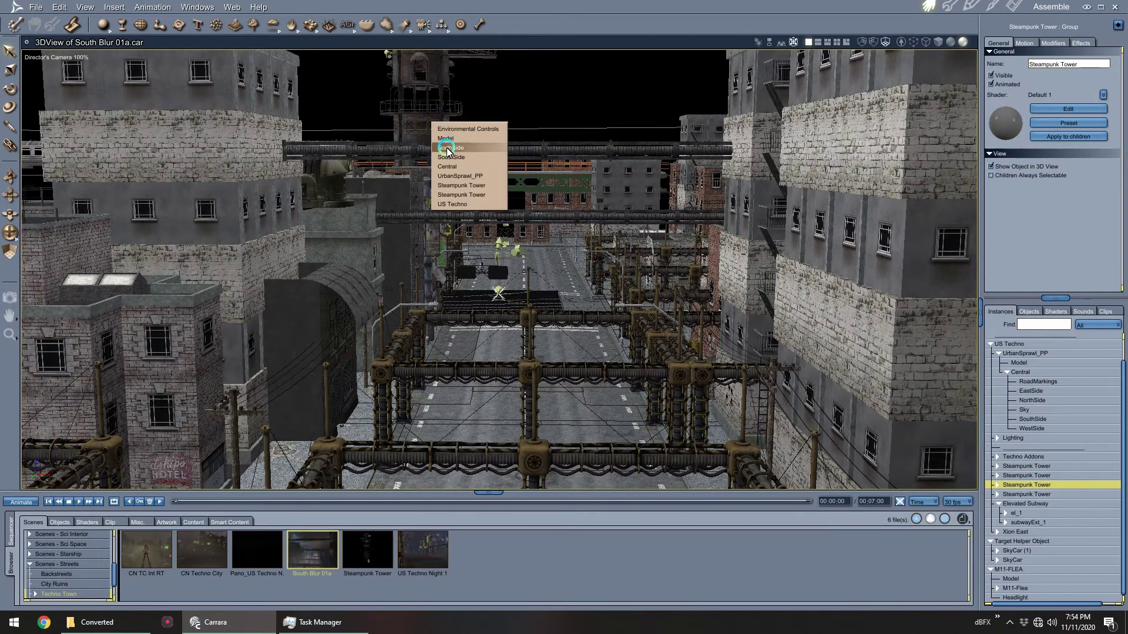
click(454, 188)
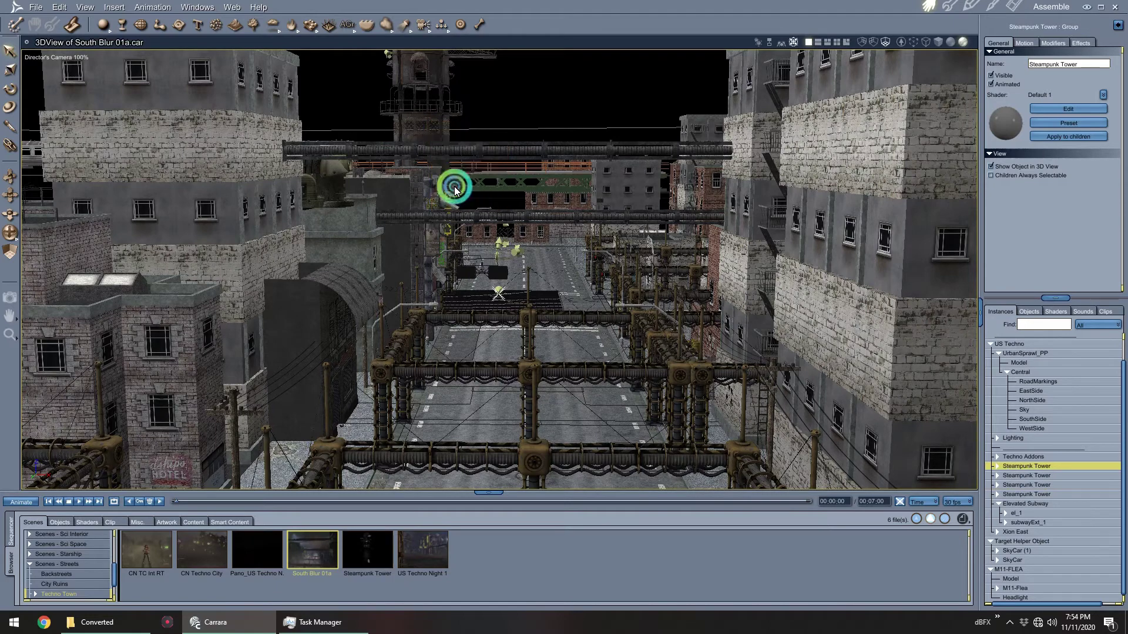
click(1030, 506)
click(836, 403)
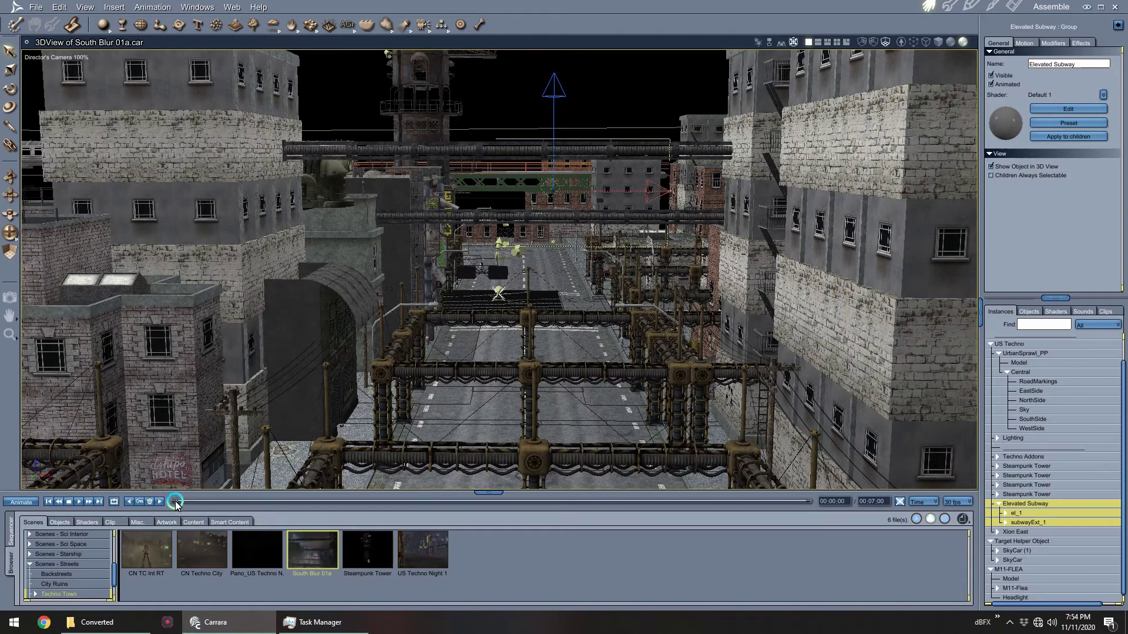
drag(176, 505, 295, 521)
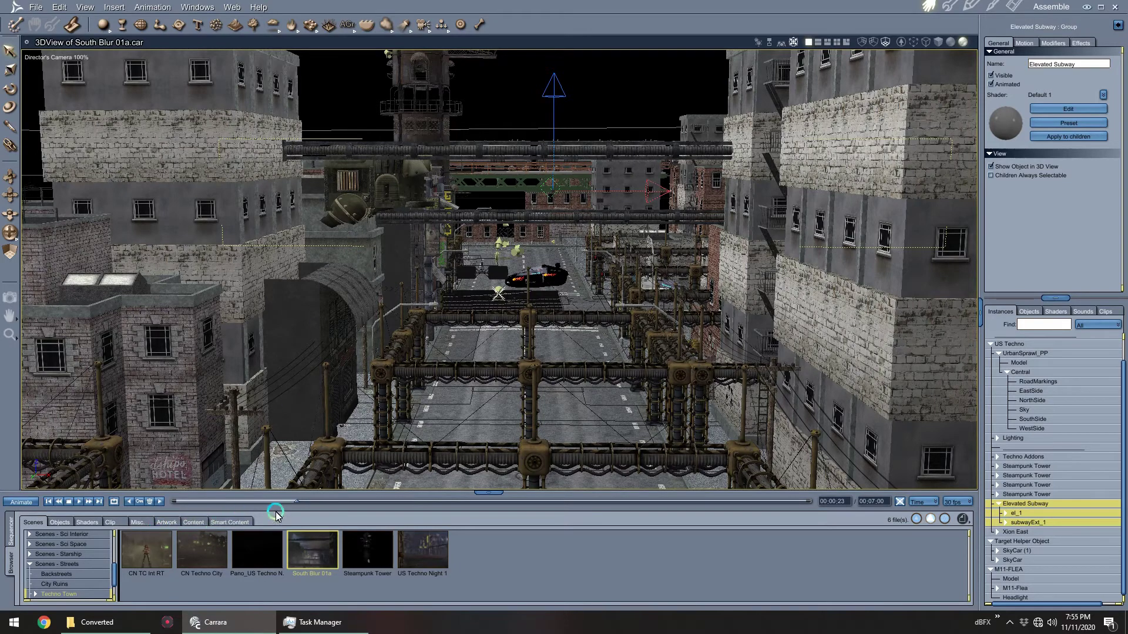
drag(294, 507, 370, 506)
Insert a target helper object at time zero and parent the M11-FLEA group under it.
click(8, 535)
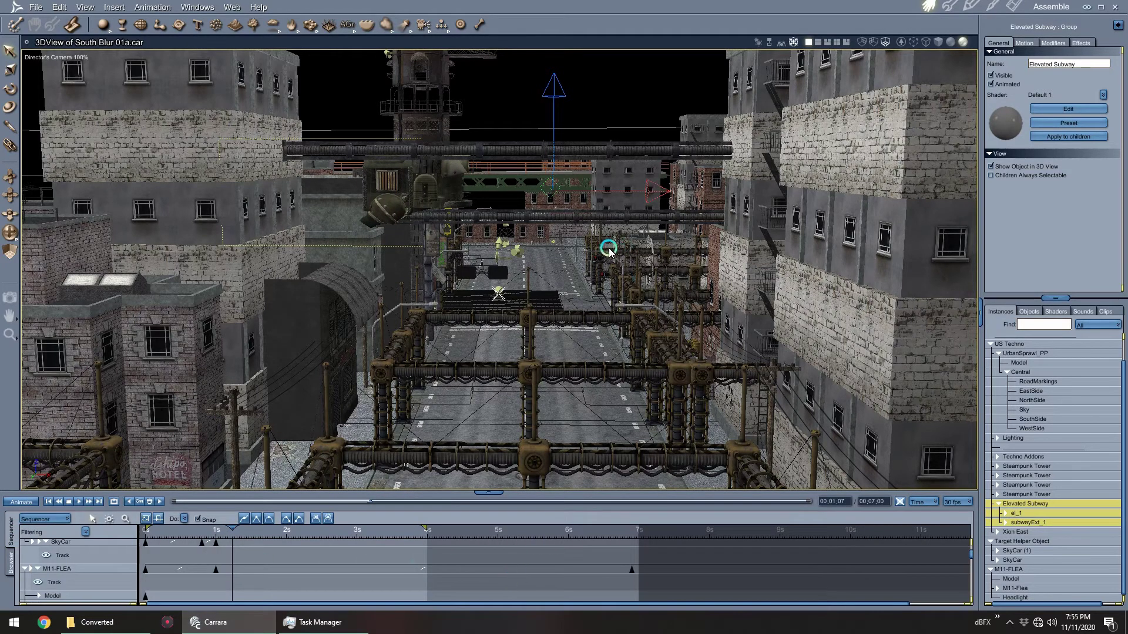
scroll(605, 257, down, 5)
middle_drag(601, 267, 582, 306)
scroll(574, 220, up, 5)
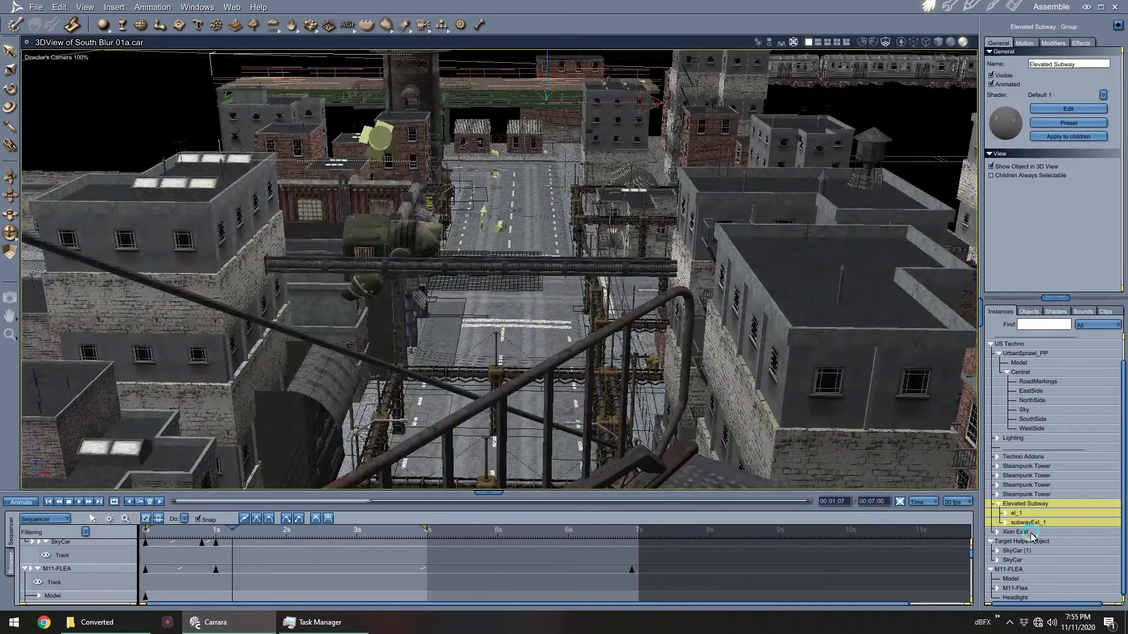
click(998, 504)
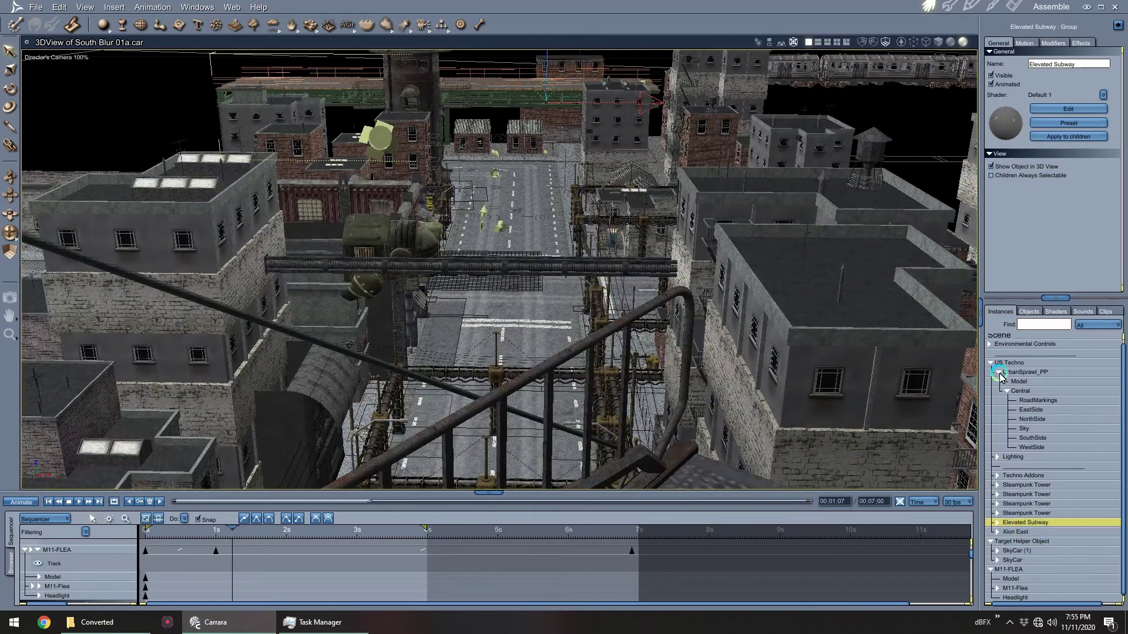
click(123, 10)
click(141, 567)
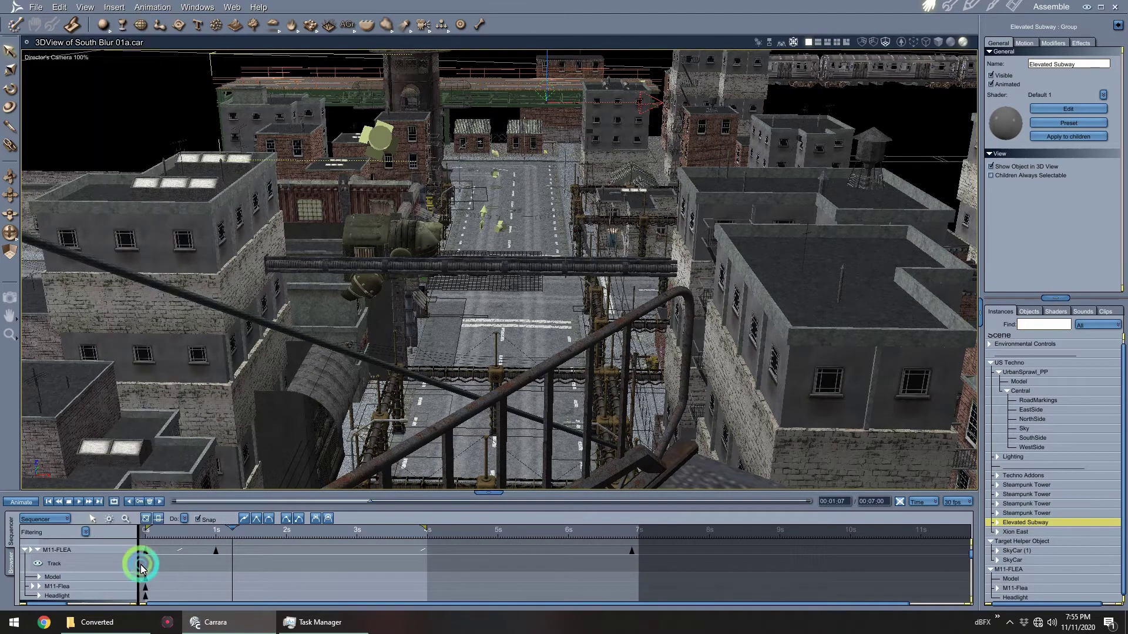
click(49, 503)
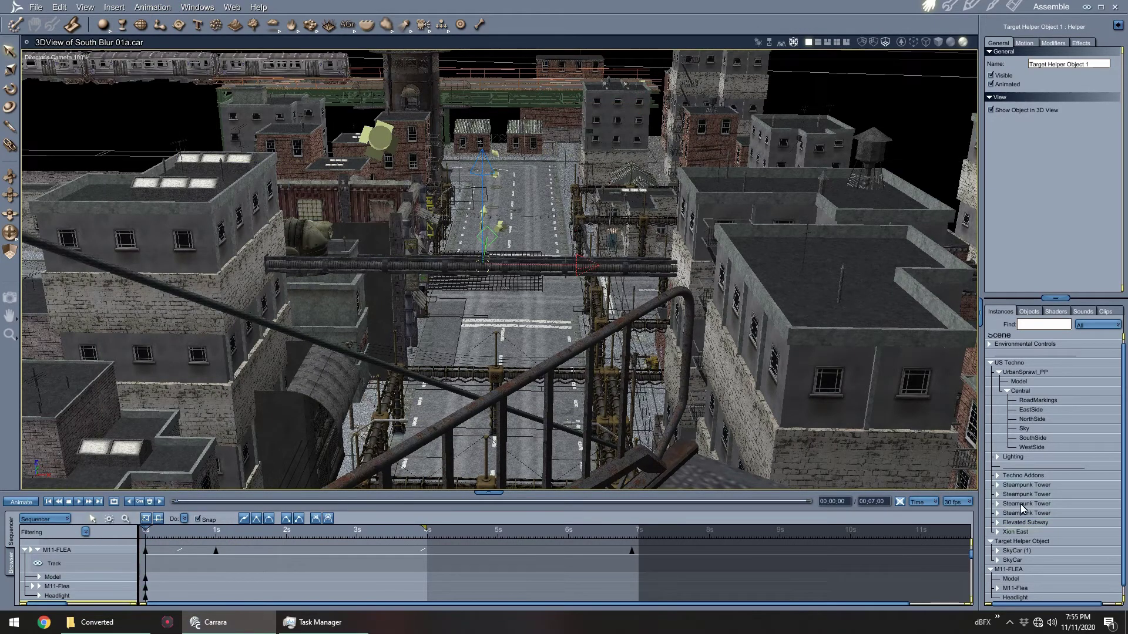
scroll(1025, 558, down, 1)
click(1008, 561)
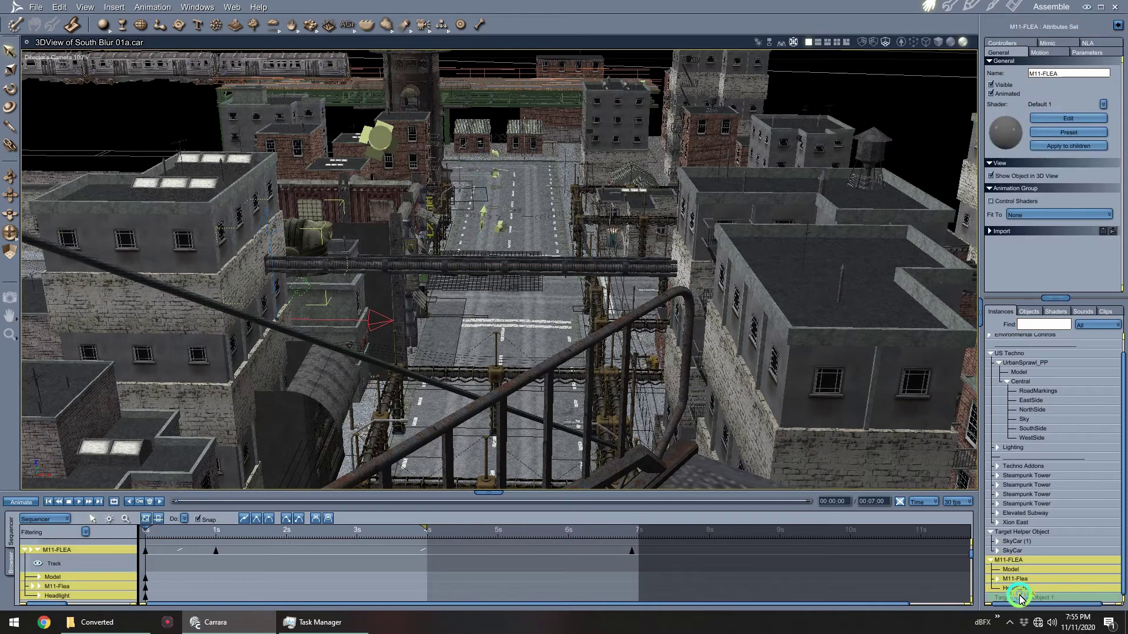
drag(1021, 600, 1021, 598)
Move Target Helper Object 1 with the M11-FLEA farther up the street and preview the animation through Film Camera 2.
click(1022, 561)
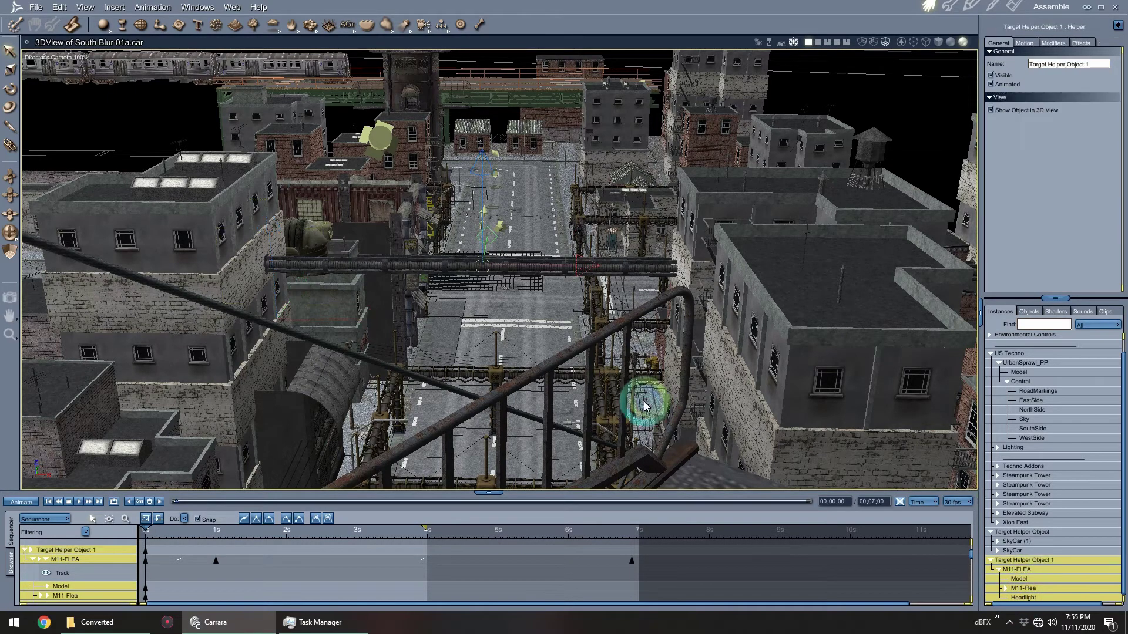
drag(496, 220, 516, 170)
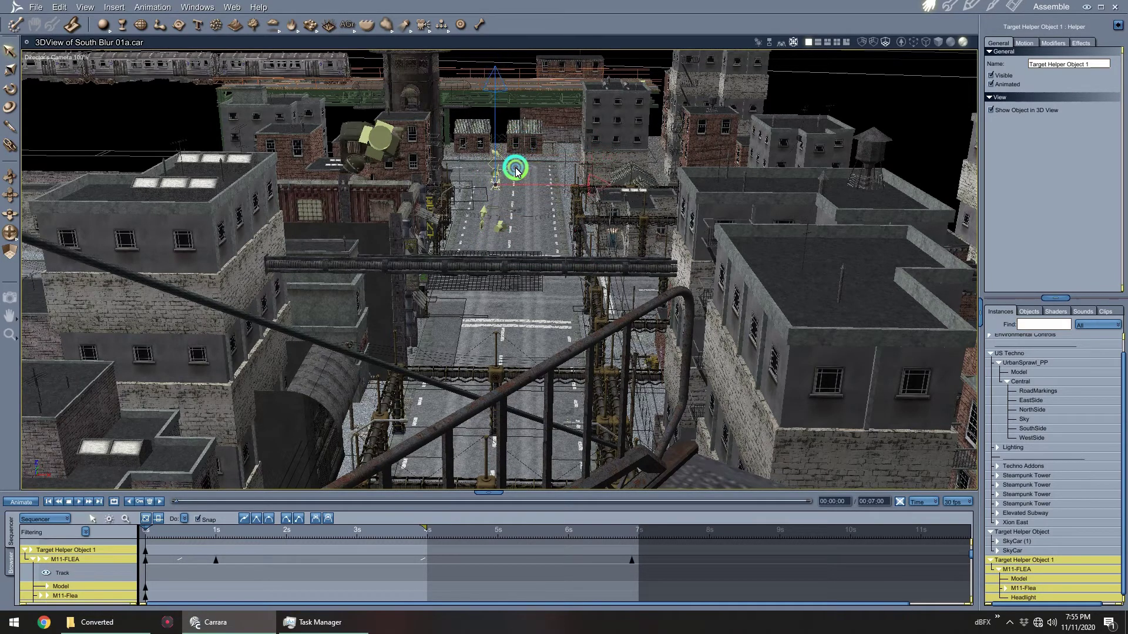
click(51, 58)
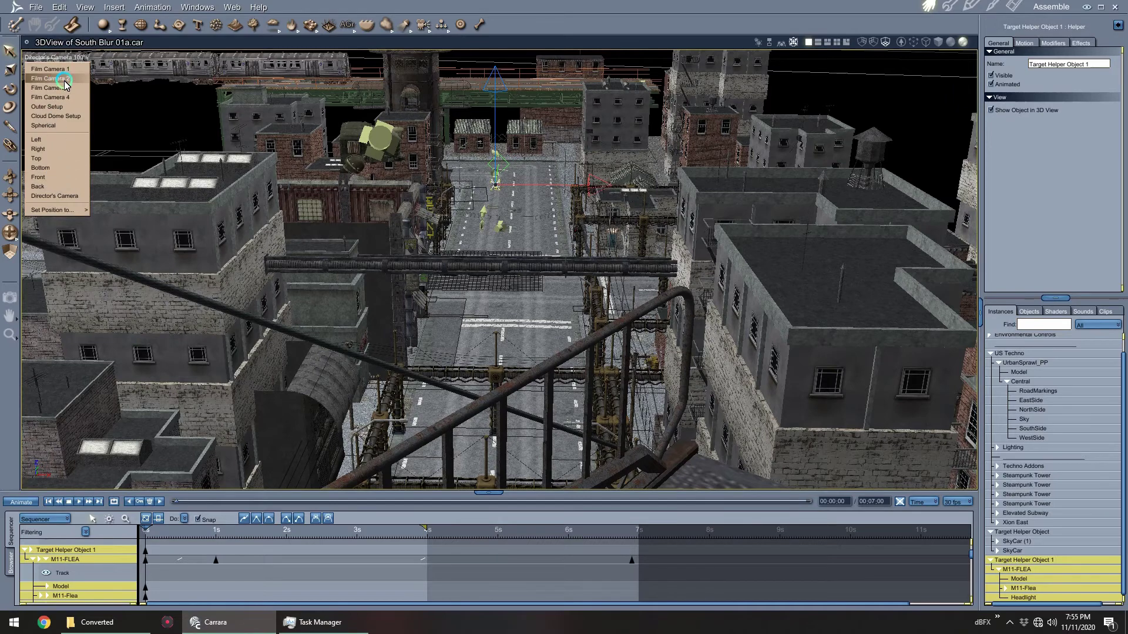
click(65, 80)
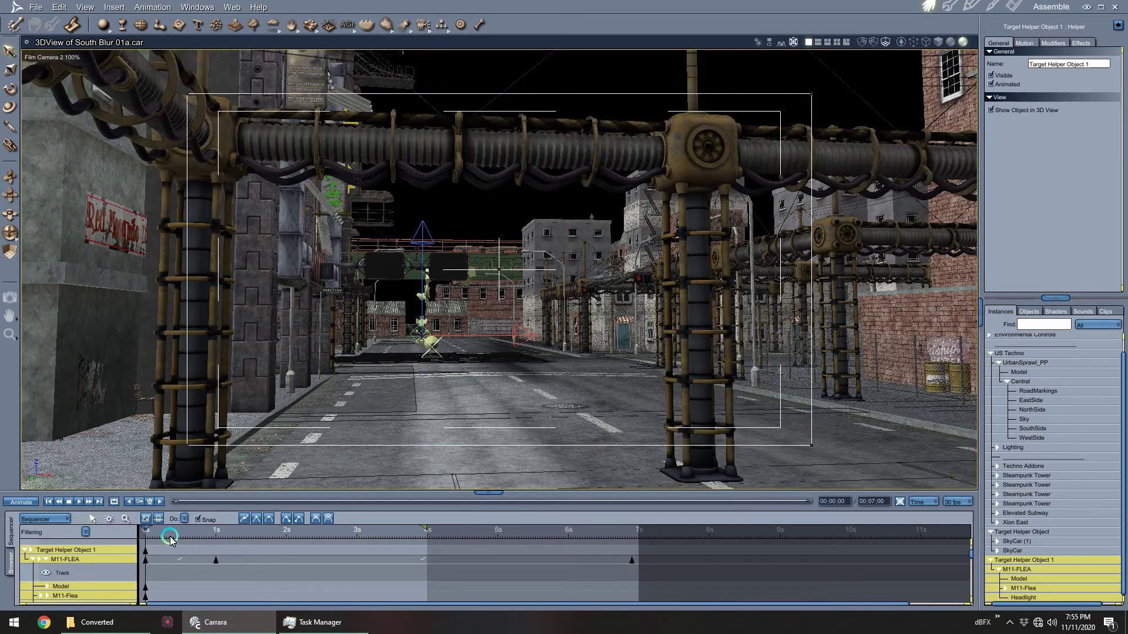
drag(155, 533, 356, 544)
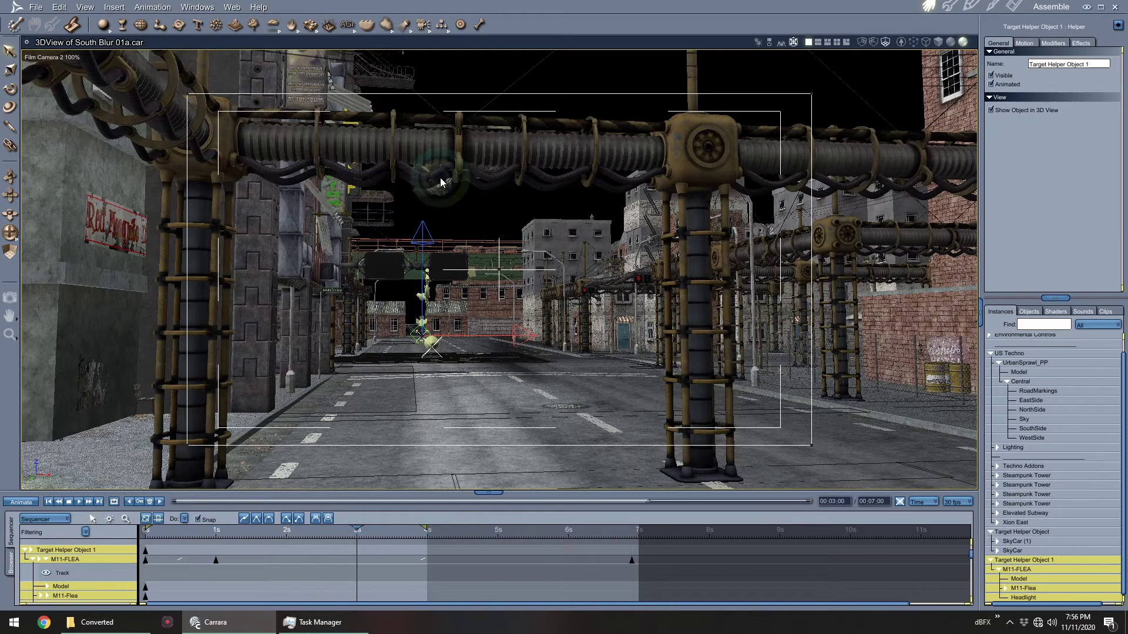
click(50, 503)
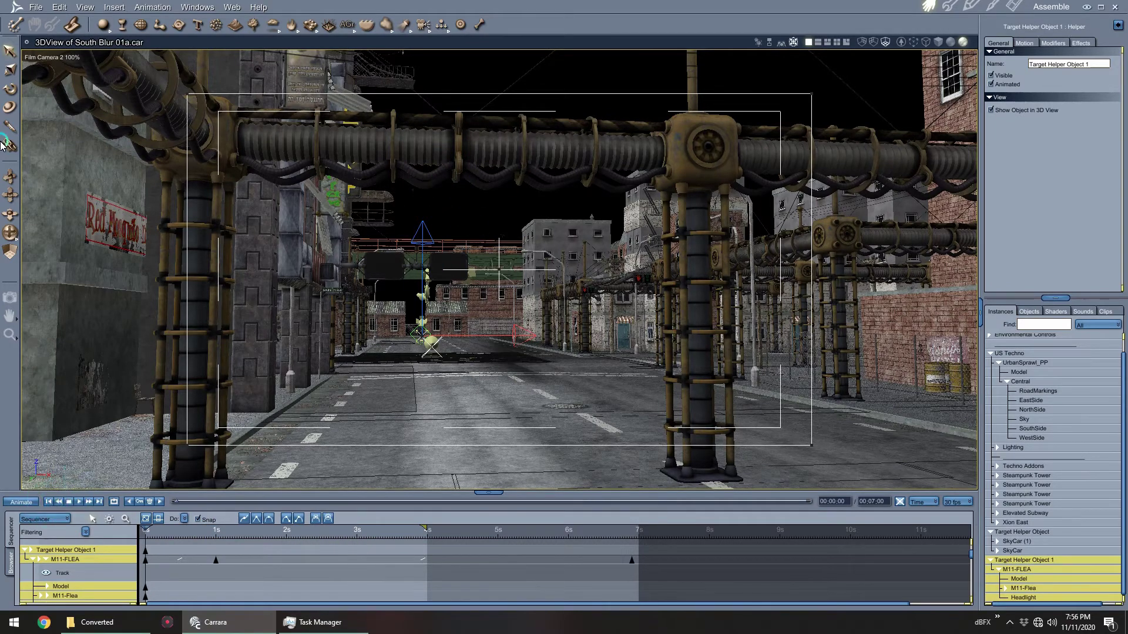
Return to the Director's Camera and move Target Helper Object 1 farther toward the far end of the street.
click(45, 60)
click(88, 210)
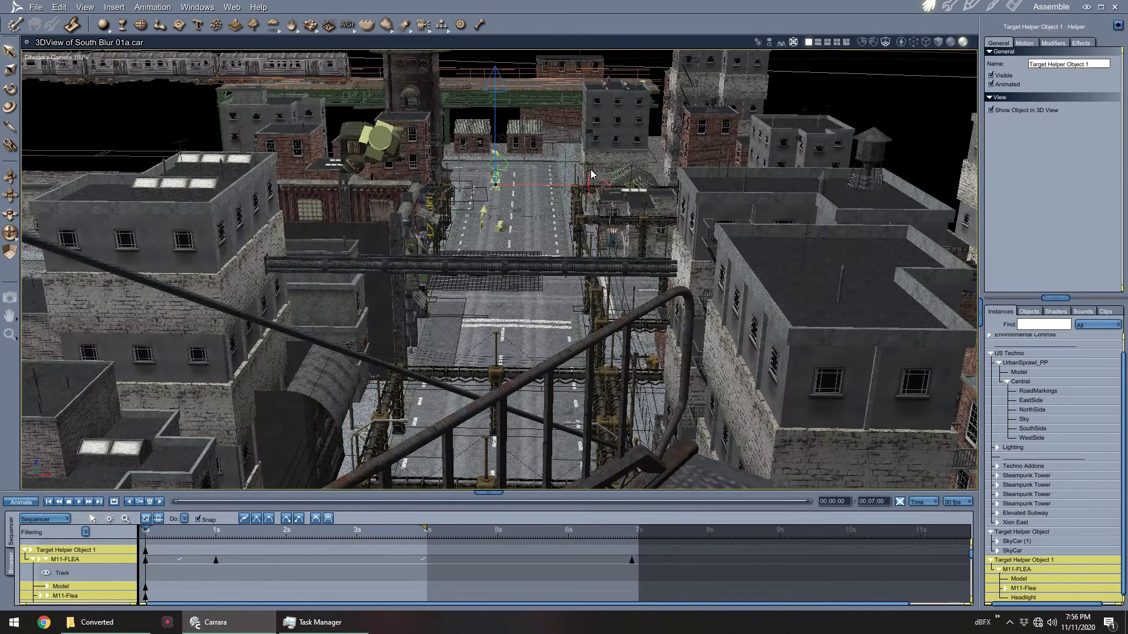
drag(504, 169, 525, 143)
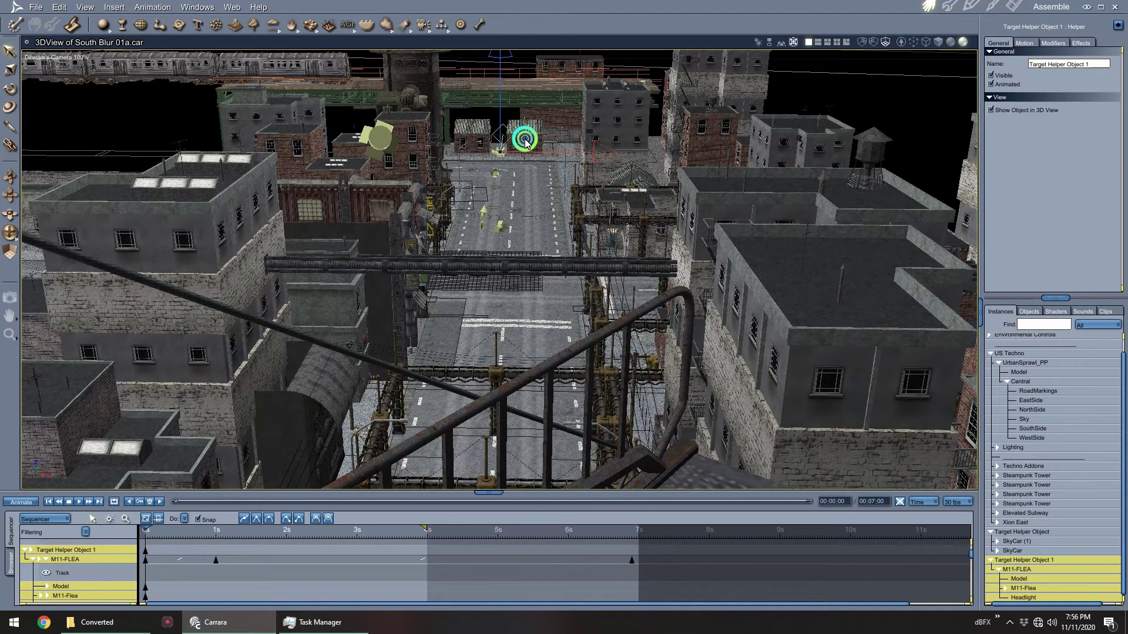
View the street through Film Camera 2, preview the vehicle's flight up to about two seconds, and return to time zero.
click(47, 58)
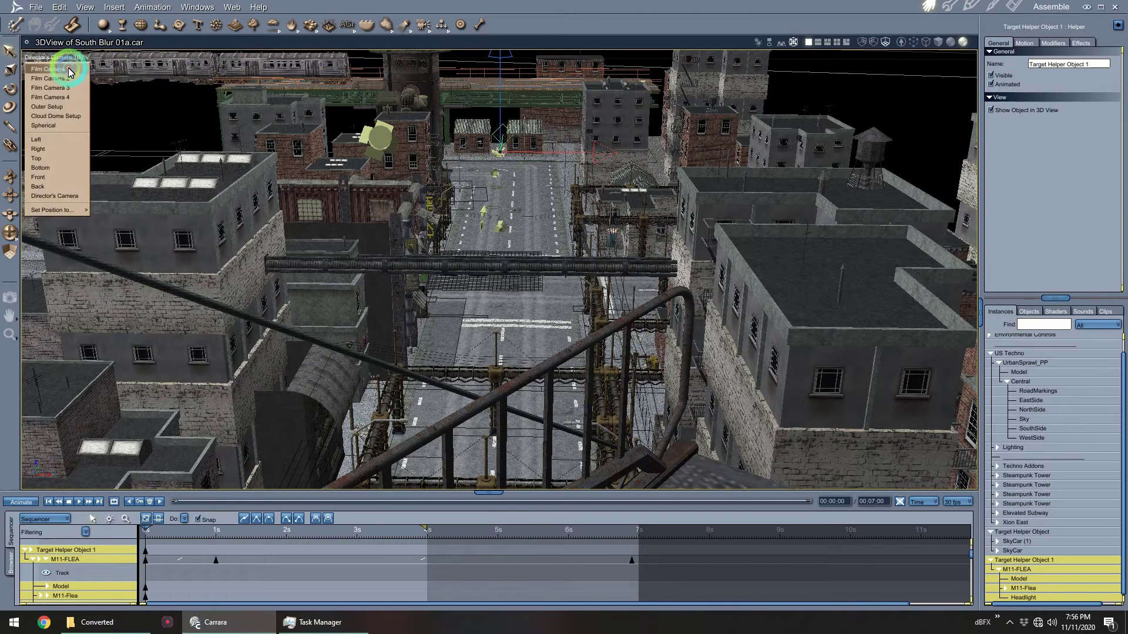
click(70, 79)
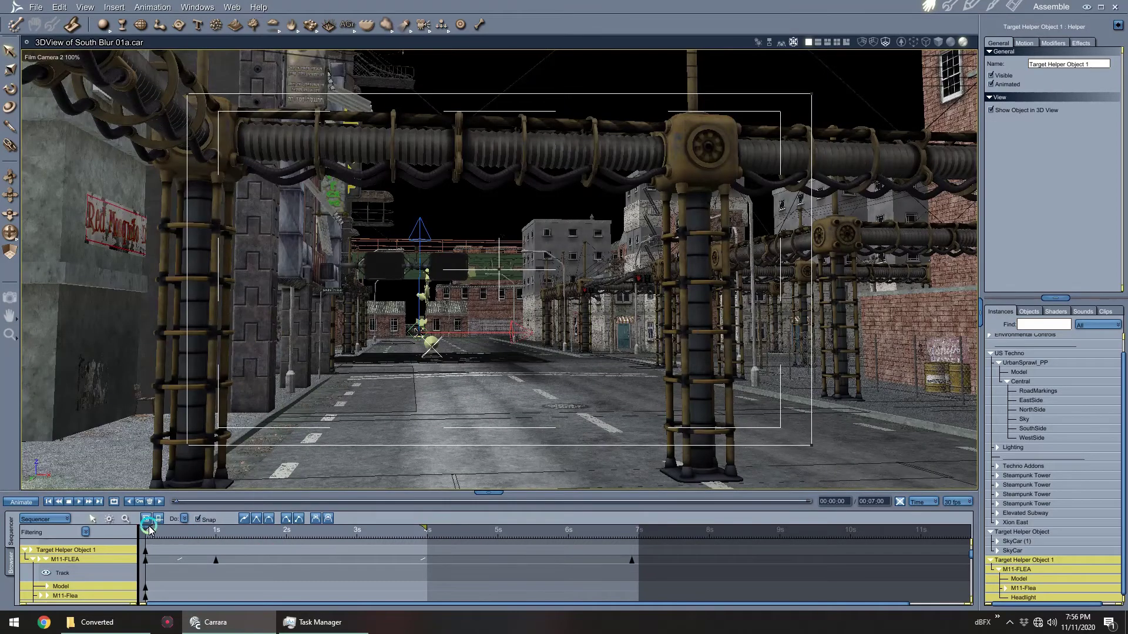
drag(149, 530, 300, 539)
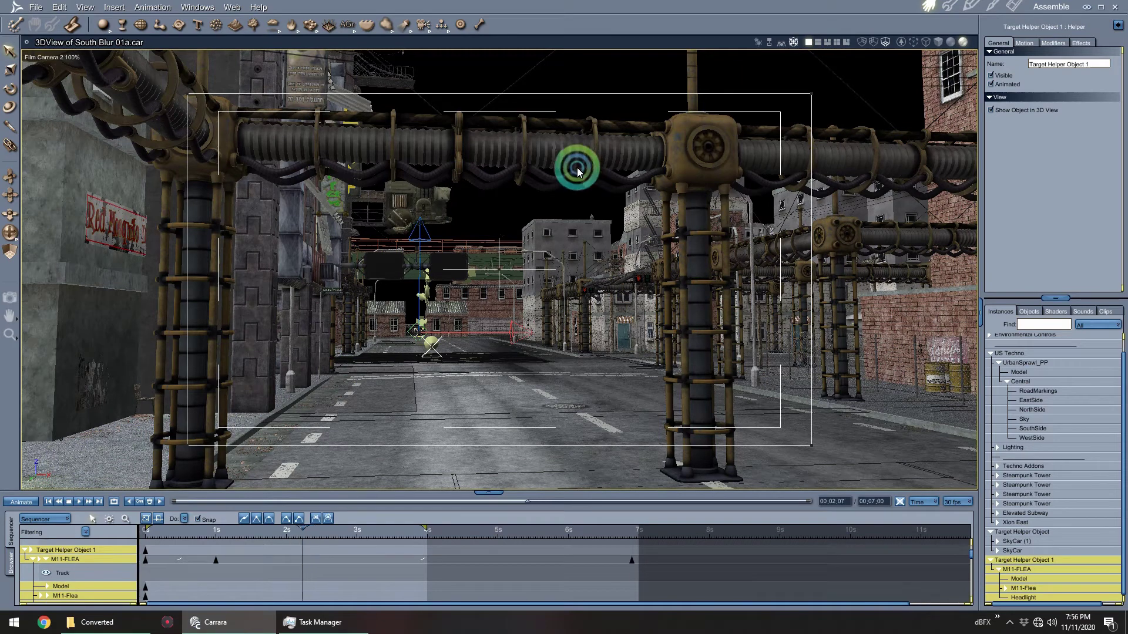
click(48, 502)
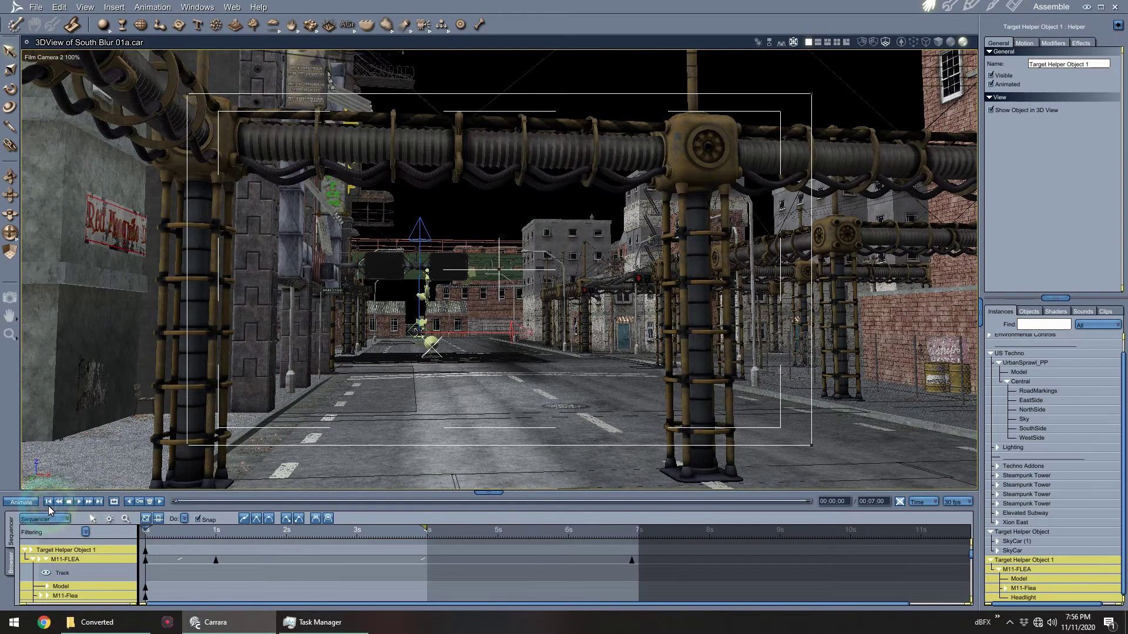
Fine-tune the sideways position of Target Helper Object 1 with the M11-FLEA across the street, previewing the flight path after each shift.
drag(513, 337, 445, 343)
drag(169, 538, 403, 571)
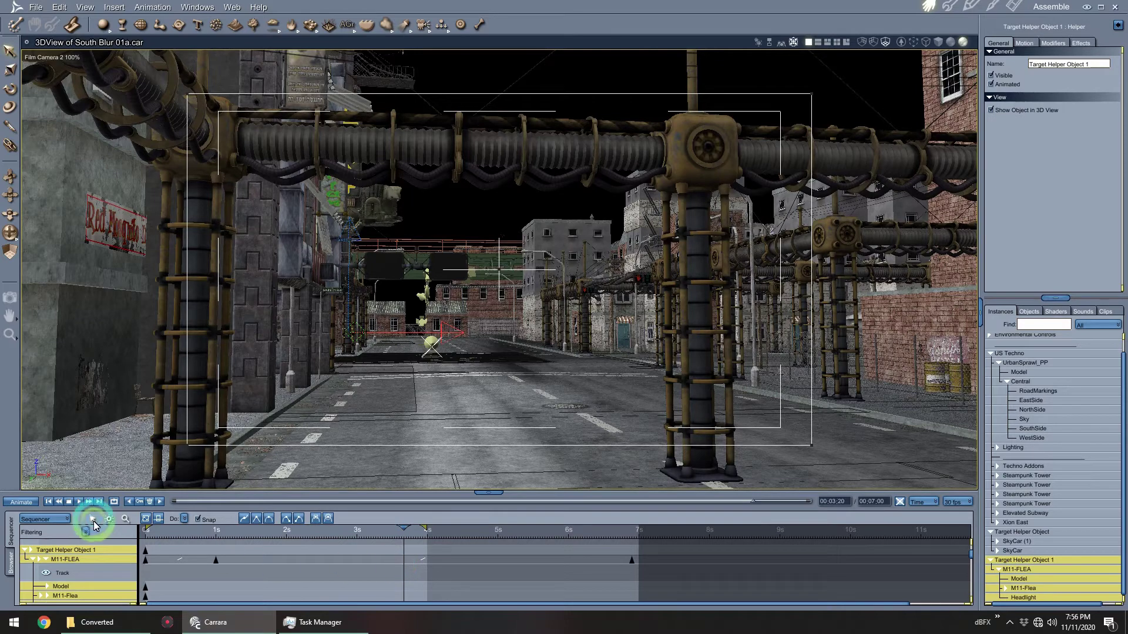
click(49, 502)
drag(451, 333, 517, 333)
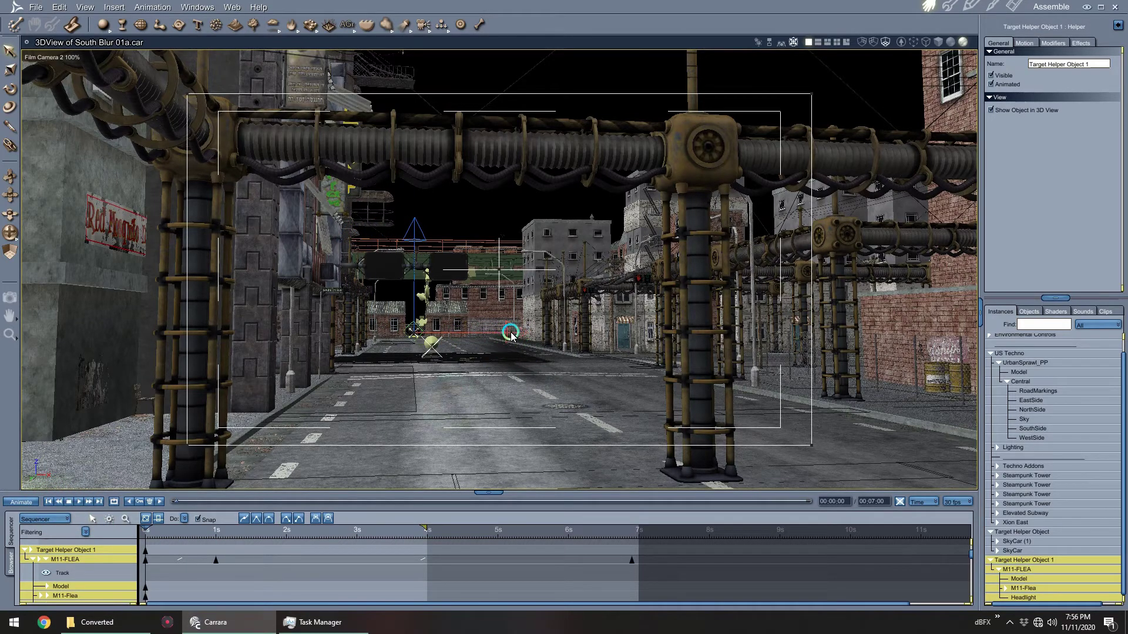
click(196, 535)
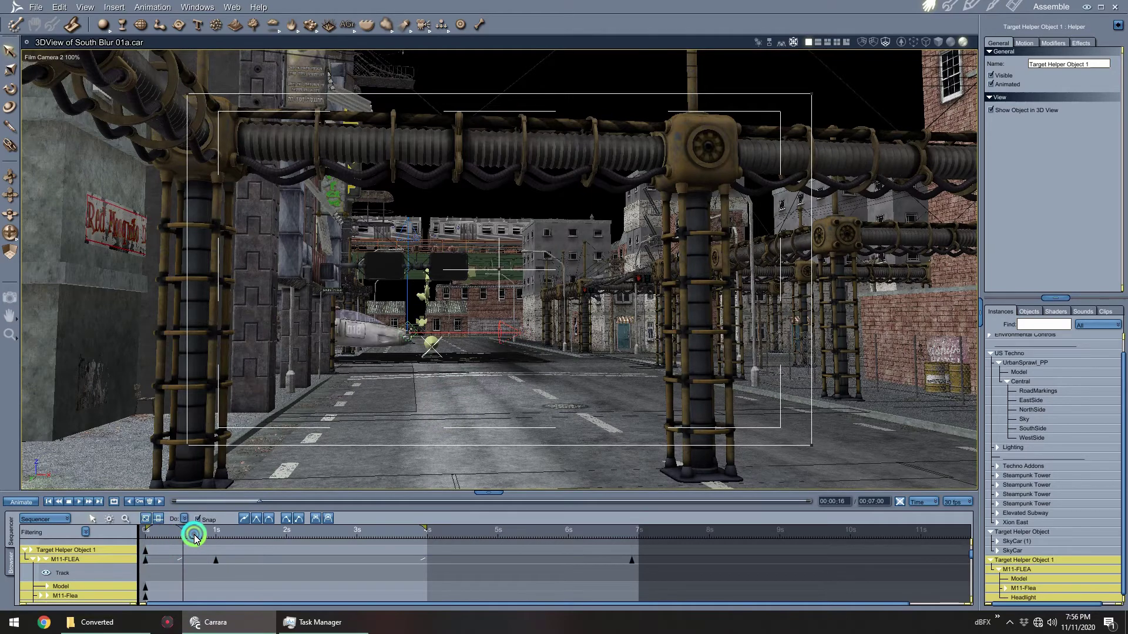
drag(196, 536, 412, 561)
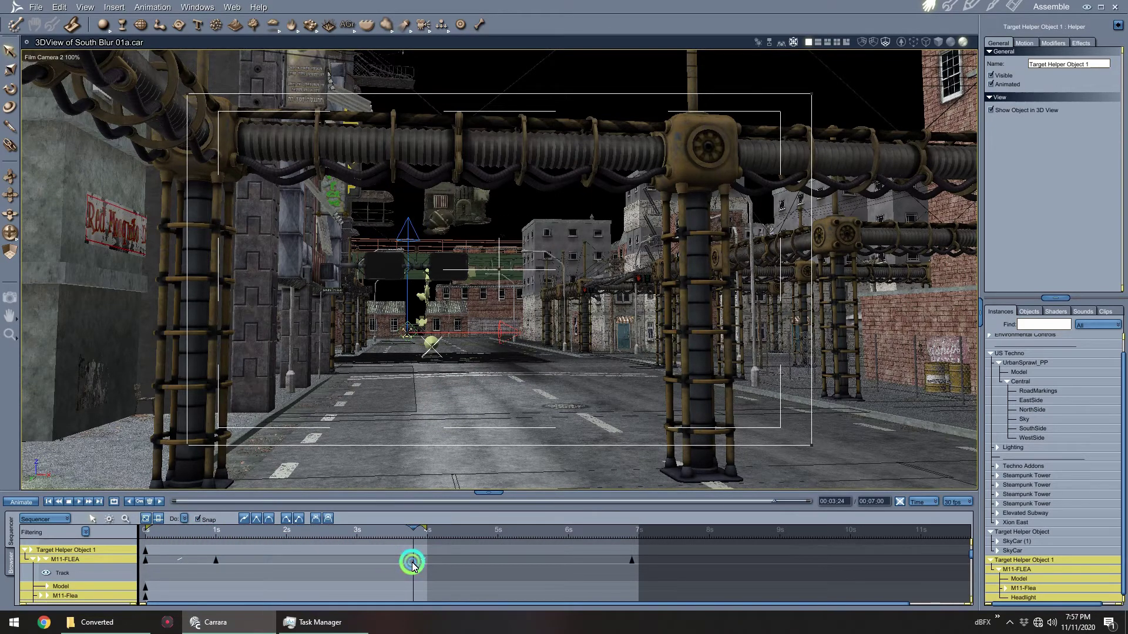
Test-render the full Film Camera 2 frame area at time 00:03:24 and return to time zero.
click(8, 299)
drag(176, 94, 804, 451)
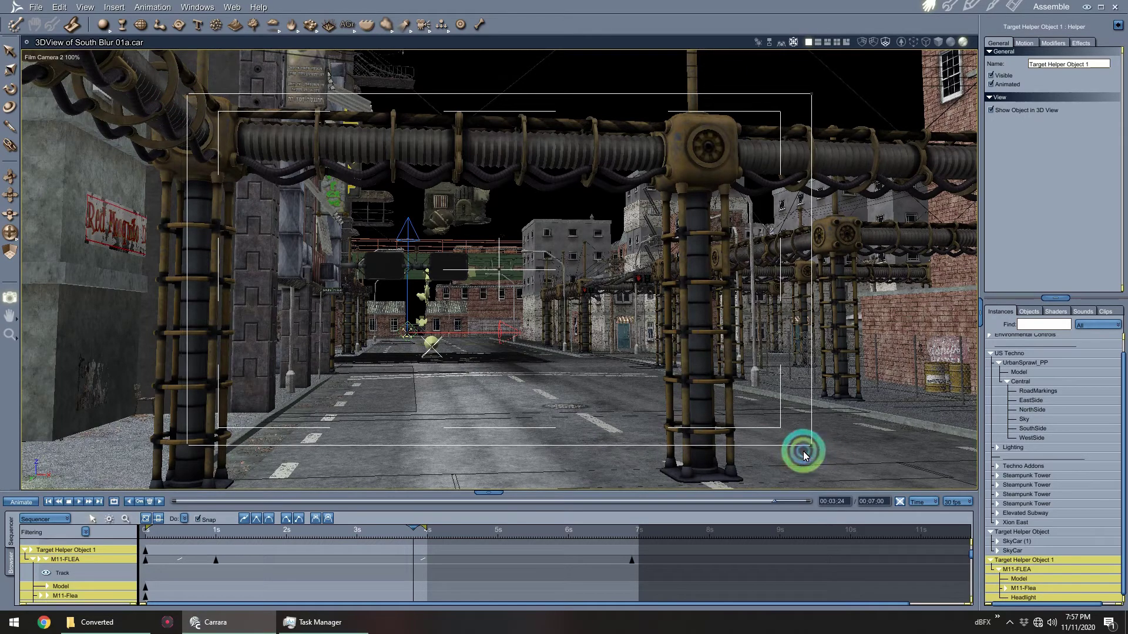
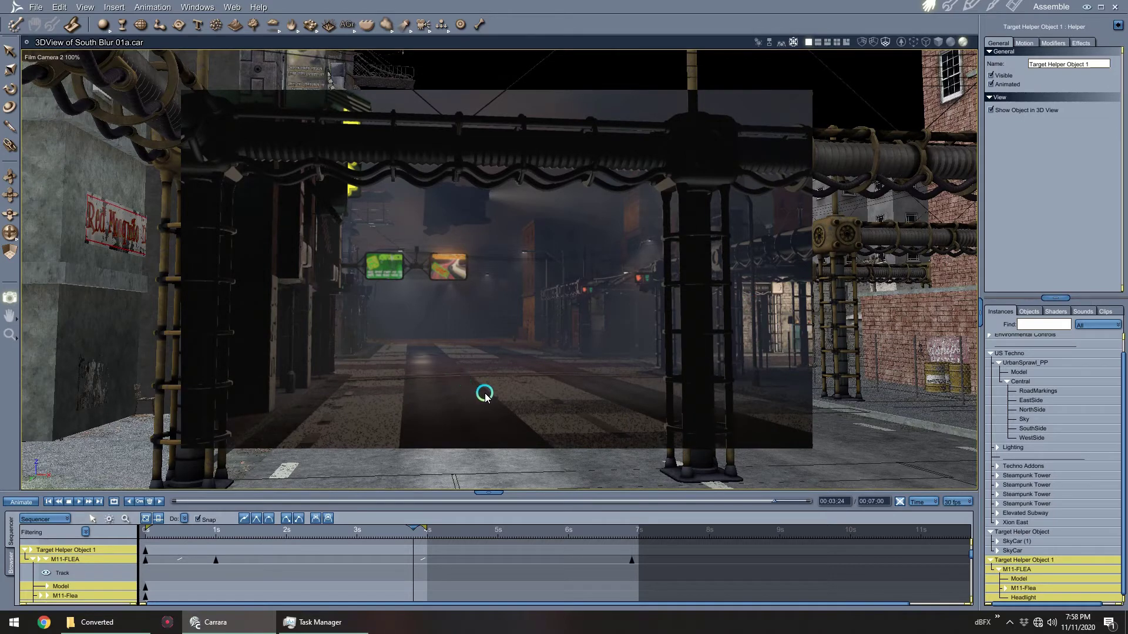
click(48, 503)
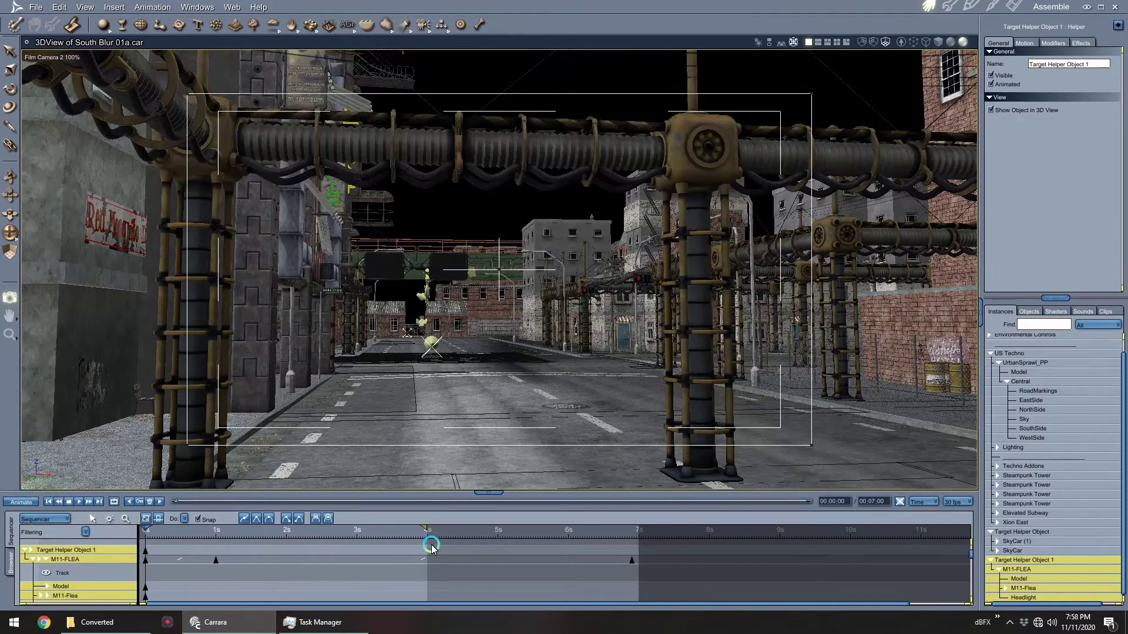
Set the render output to Film Camera 2, movie mode, in the Sequenced PNG format.
click(1011, 9)
click(1018, 166)
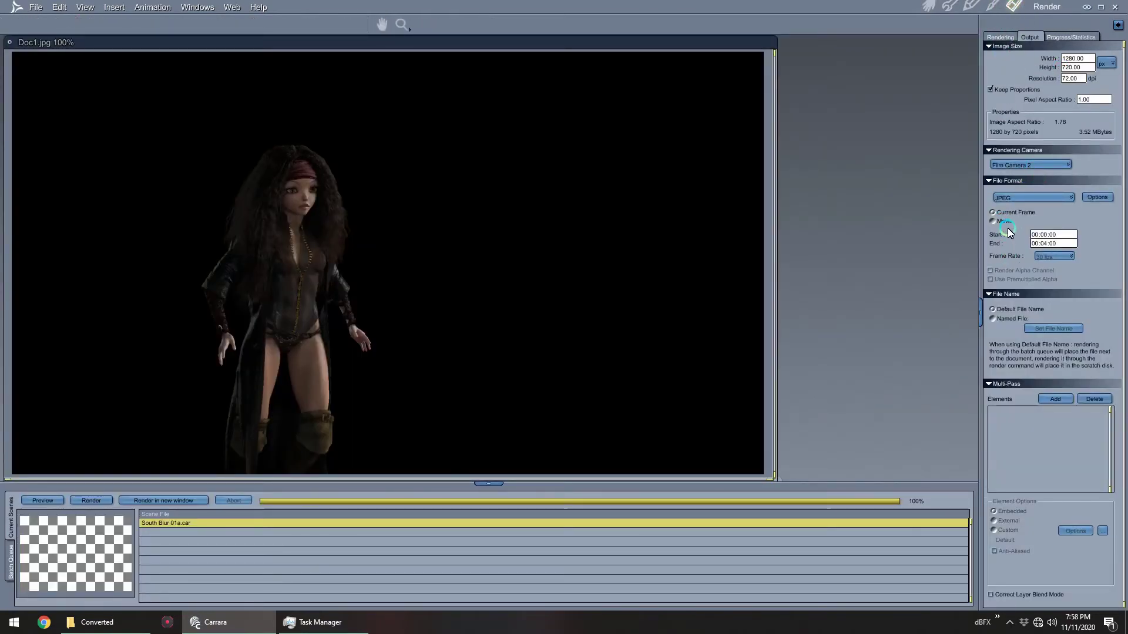
click(1007, 220)
click(1034, 197)
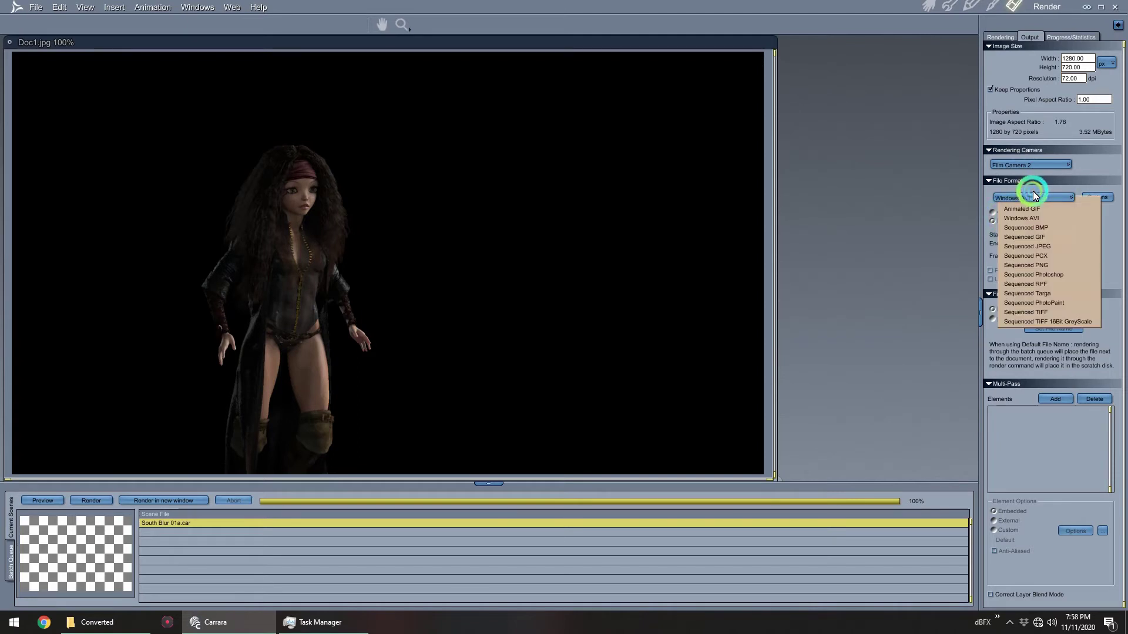
click(1026, 265)
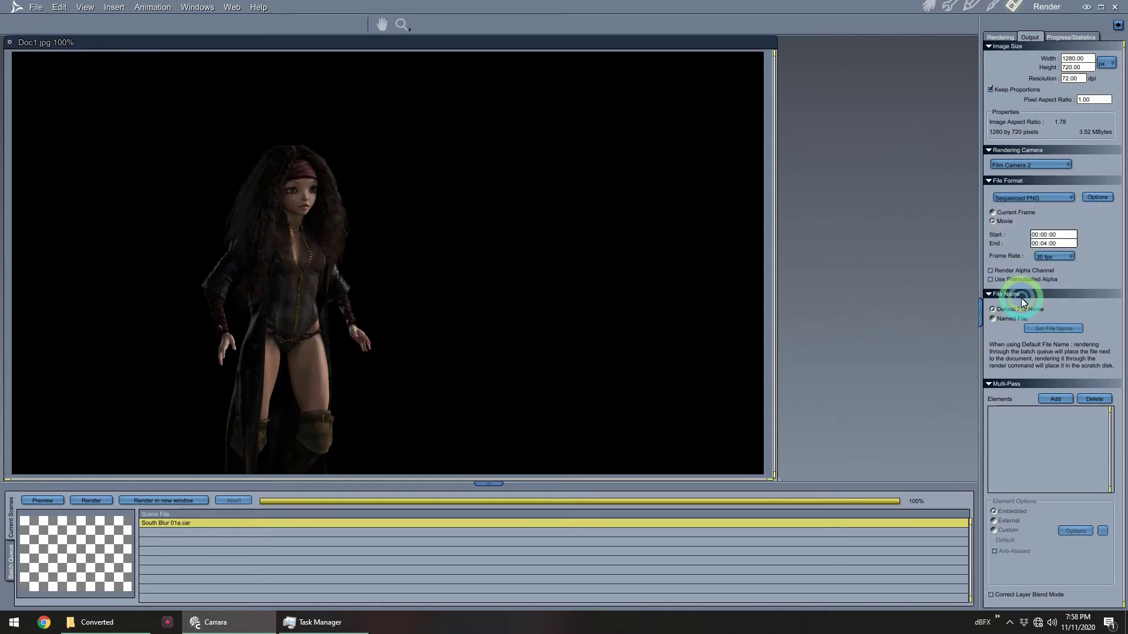
Switch the render output to a named file and browse to the City folder inside VWD as its save location.
click(1006, 319)
click(1036, 328)
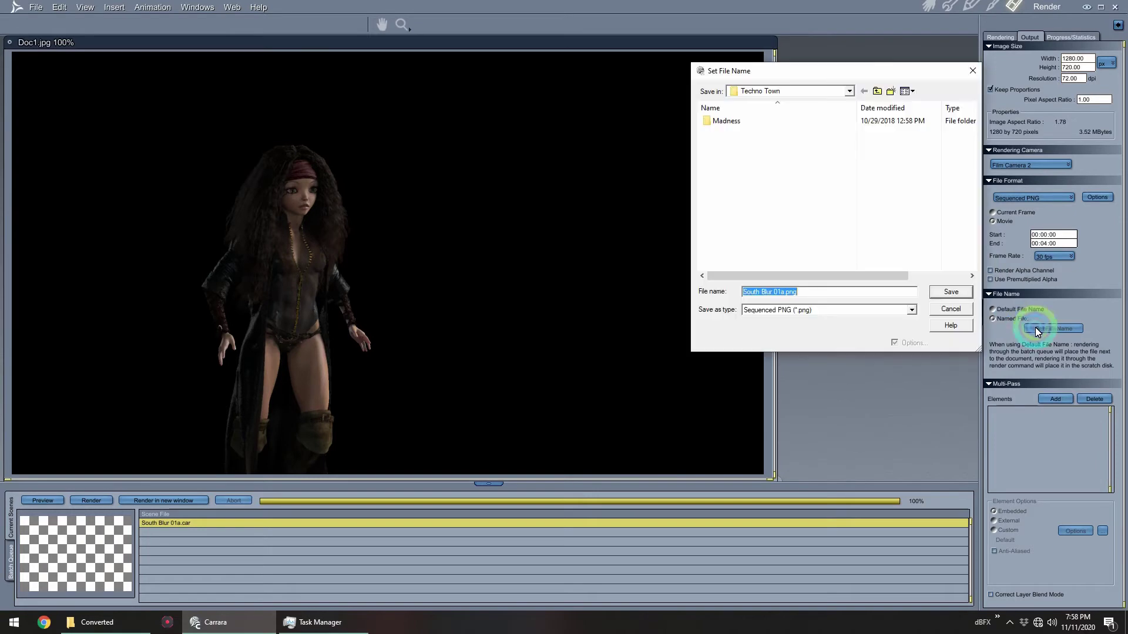
click(850, 92)
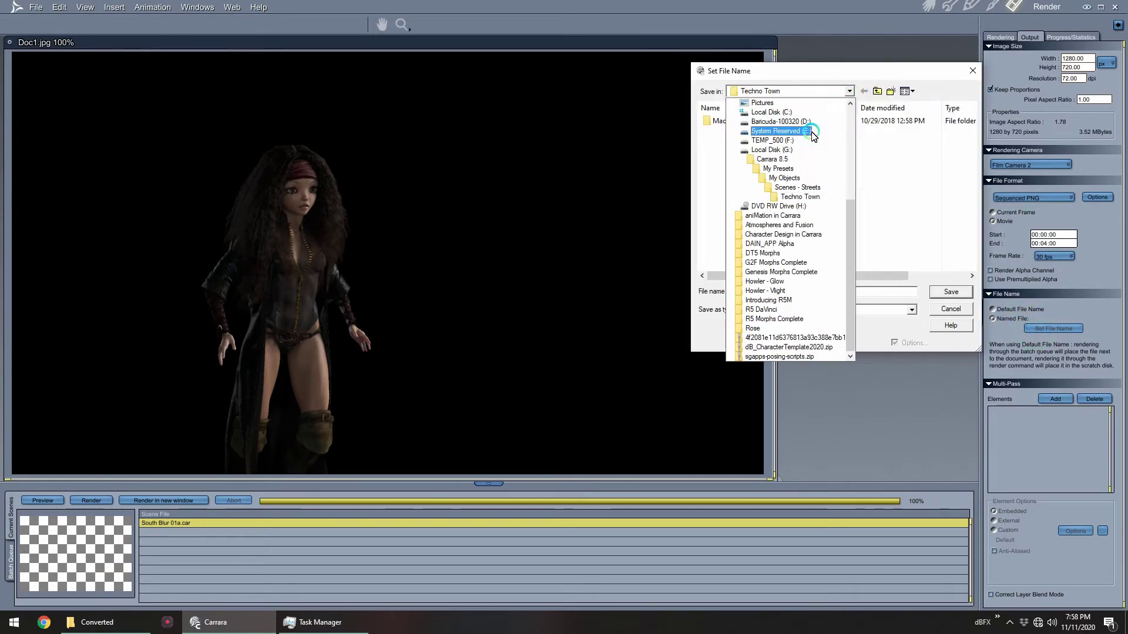
click(764, 149)
double_click(726, 149)
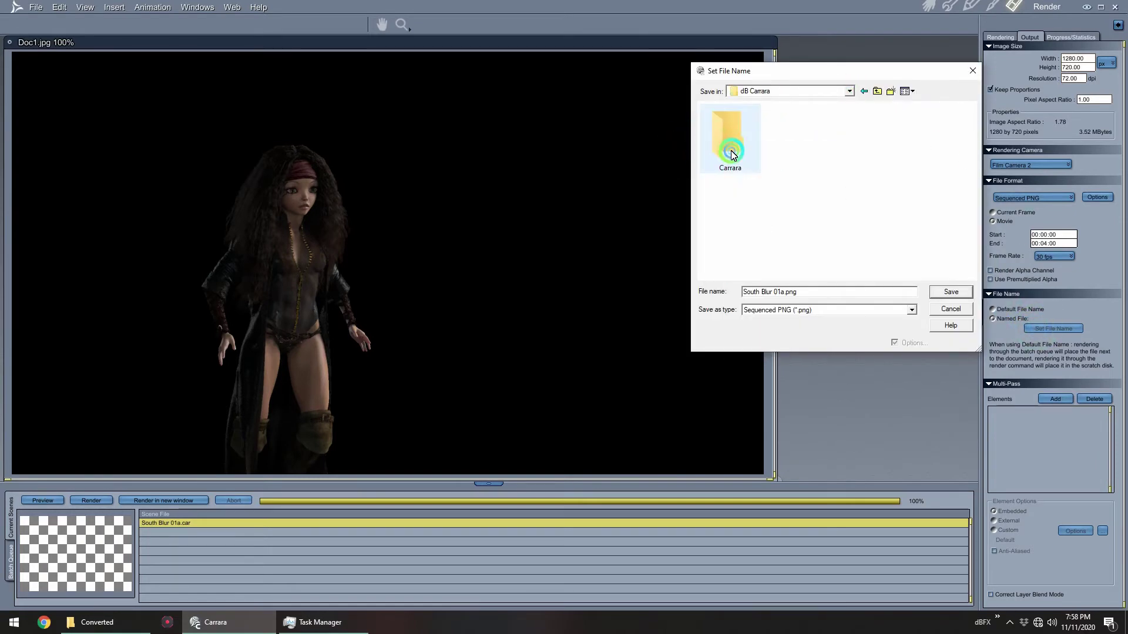
double_click(727, 146)
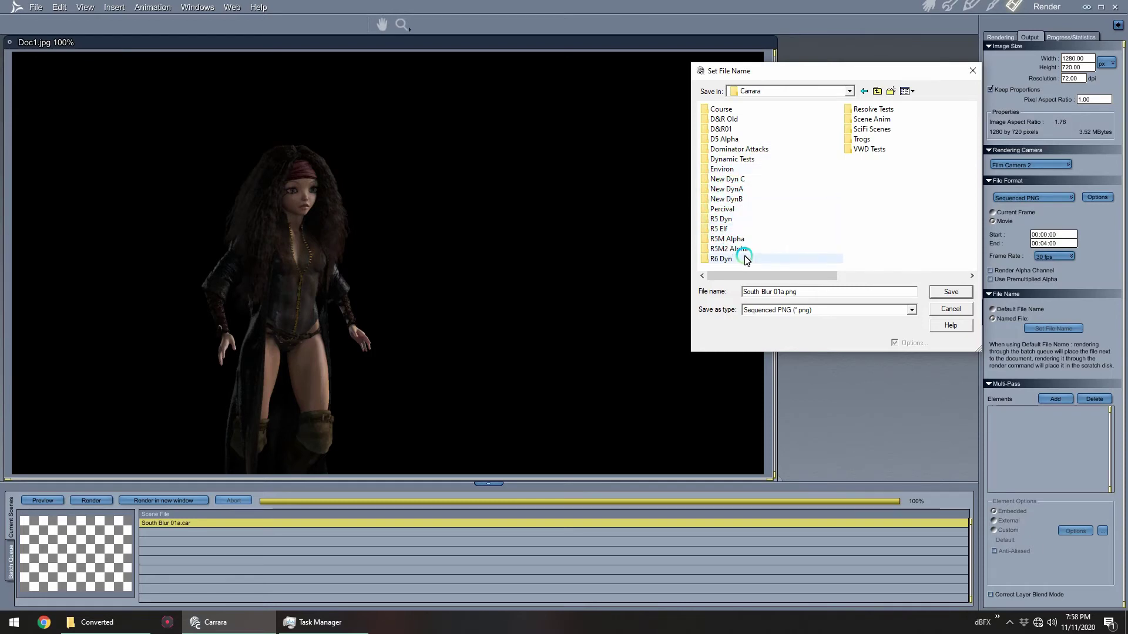
double_click(728, 249)
double_click(859, 150)
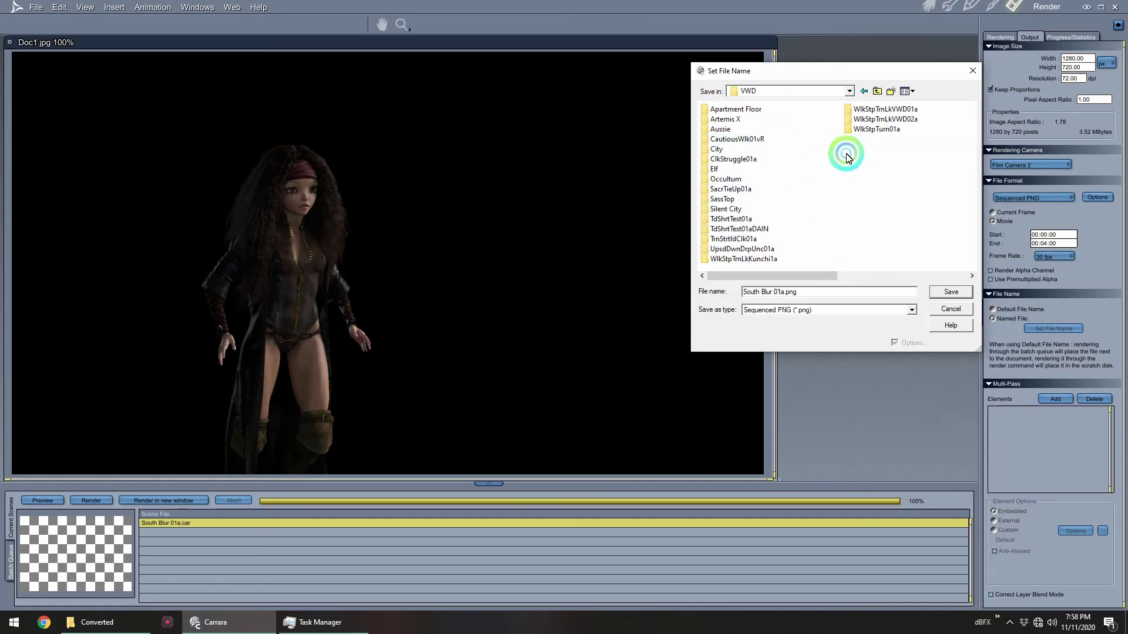
double_click(724, 154)
Create a folder named Run2Surp01aCity inside City and set the PNG sequence's output file name there to Run2Surp01aCity.
click(734, 121)
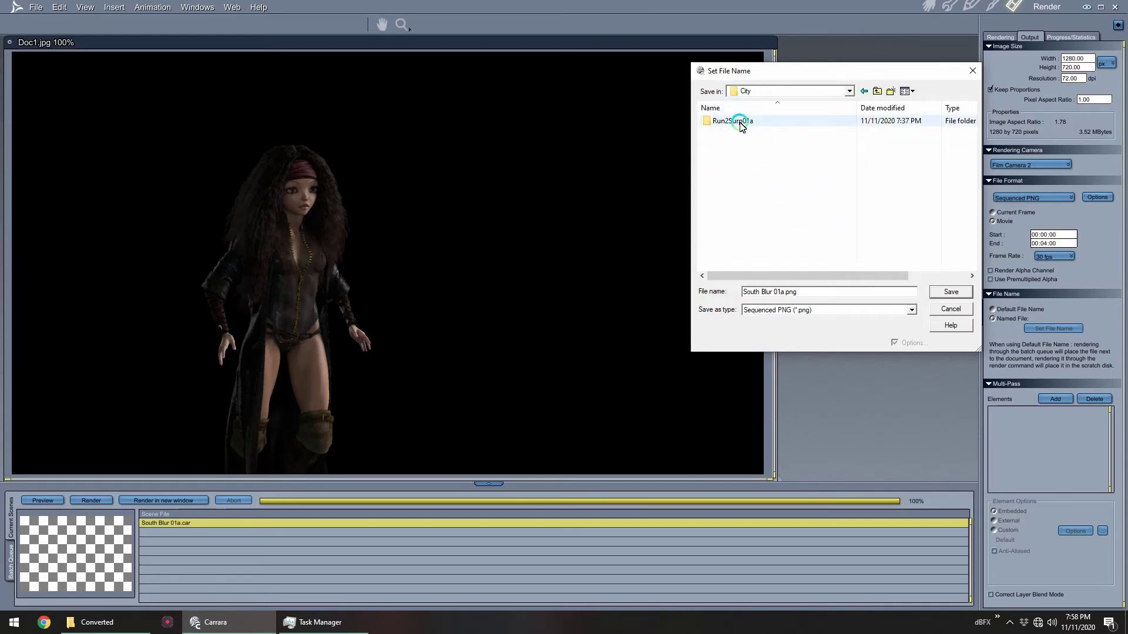
click(737, 121)
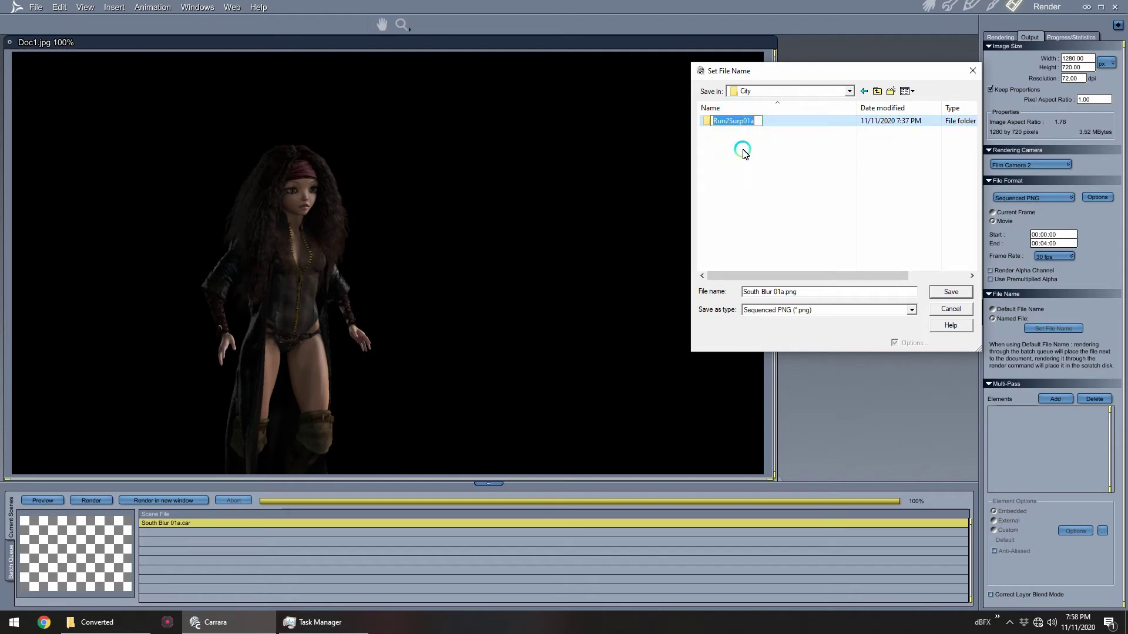
click(891, 92)
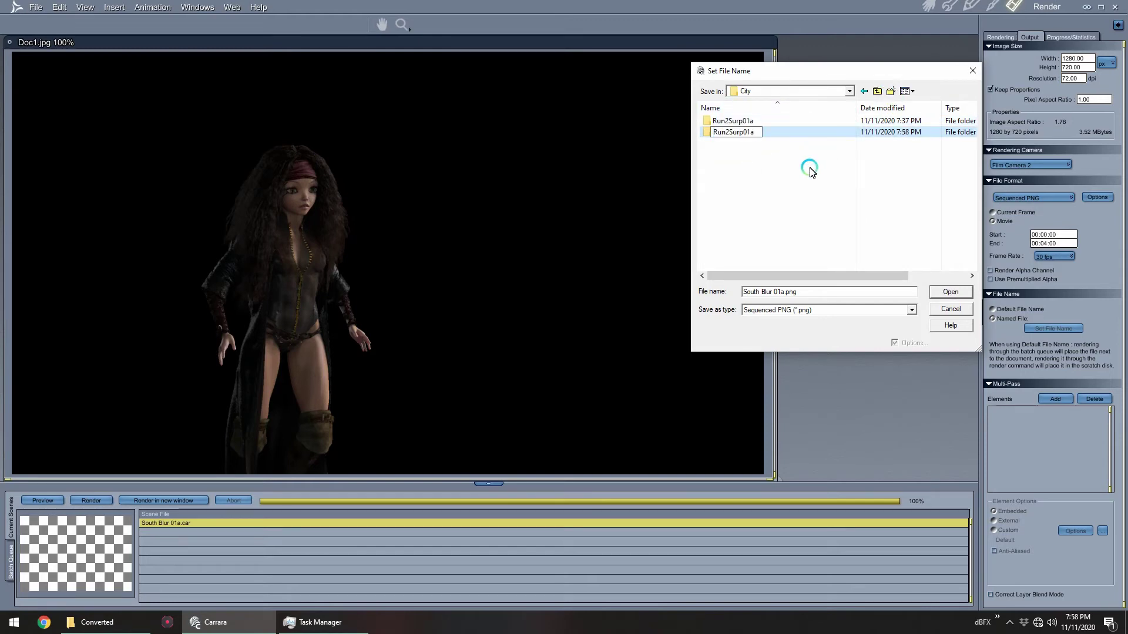
click(744, 132)
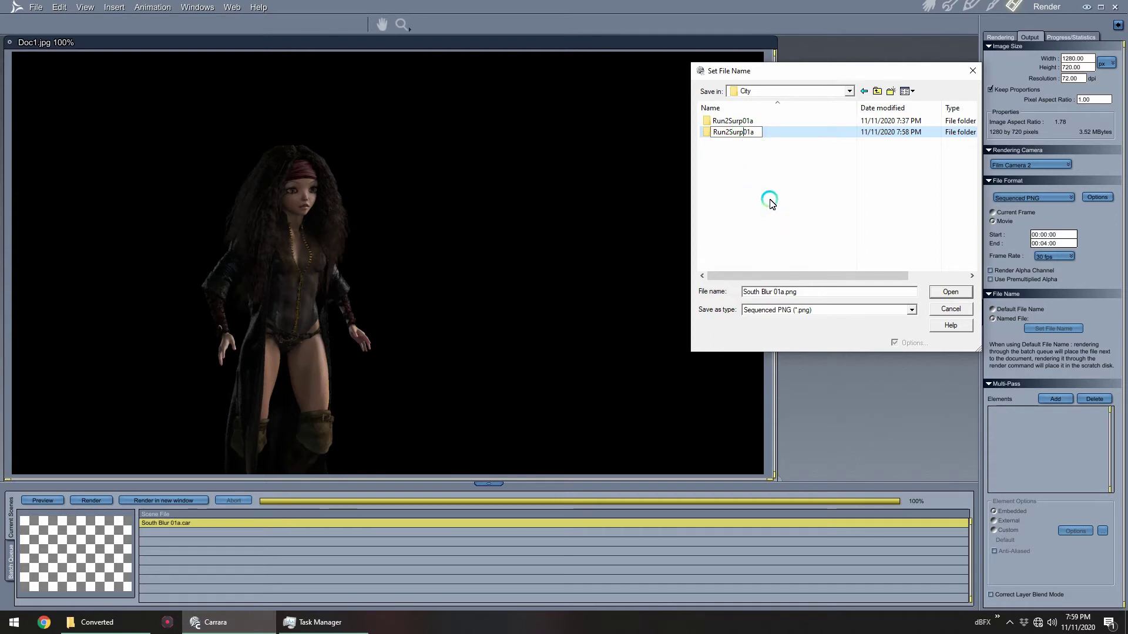
click(814, 291)
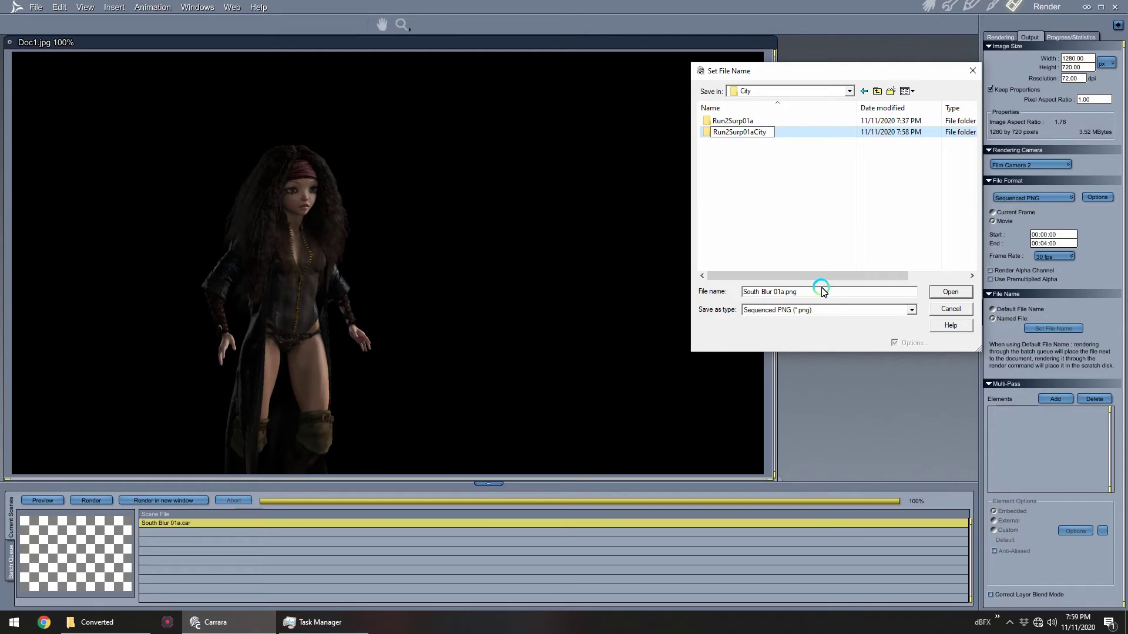
click(770, 133)
double_click(711, 134)
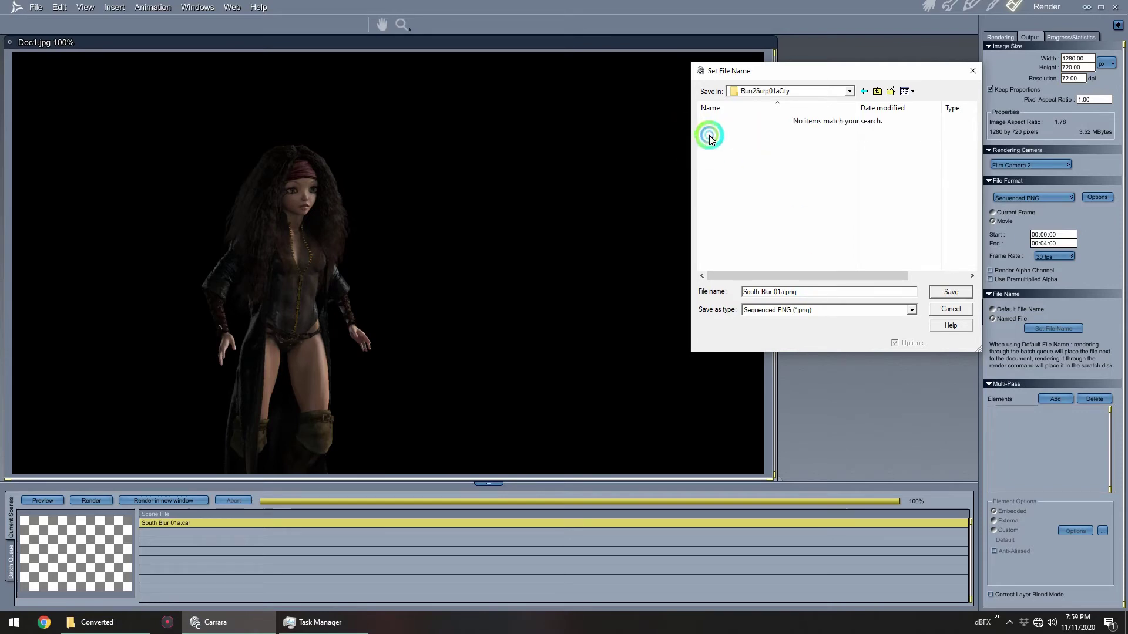
text(Run2Surp01aCity)
click(957, 294)
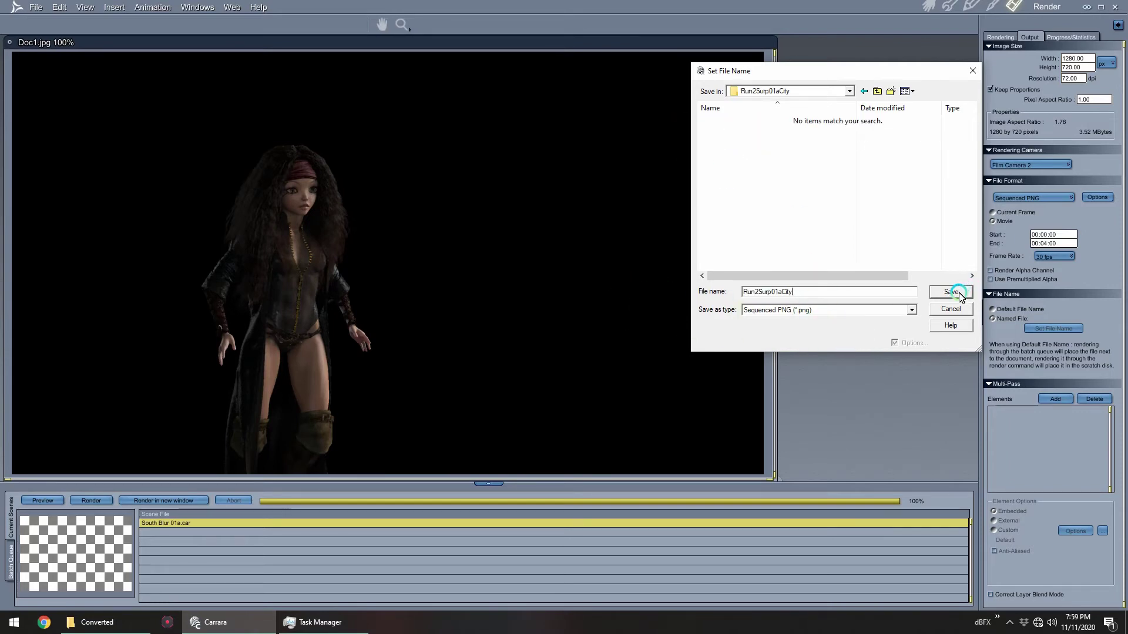
Return to the Assemble room and save the scene as South Blur 01b.car in the Techno Town folder, using local texture map settings.
click(929, 7)
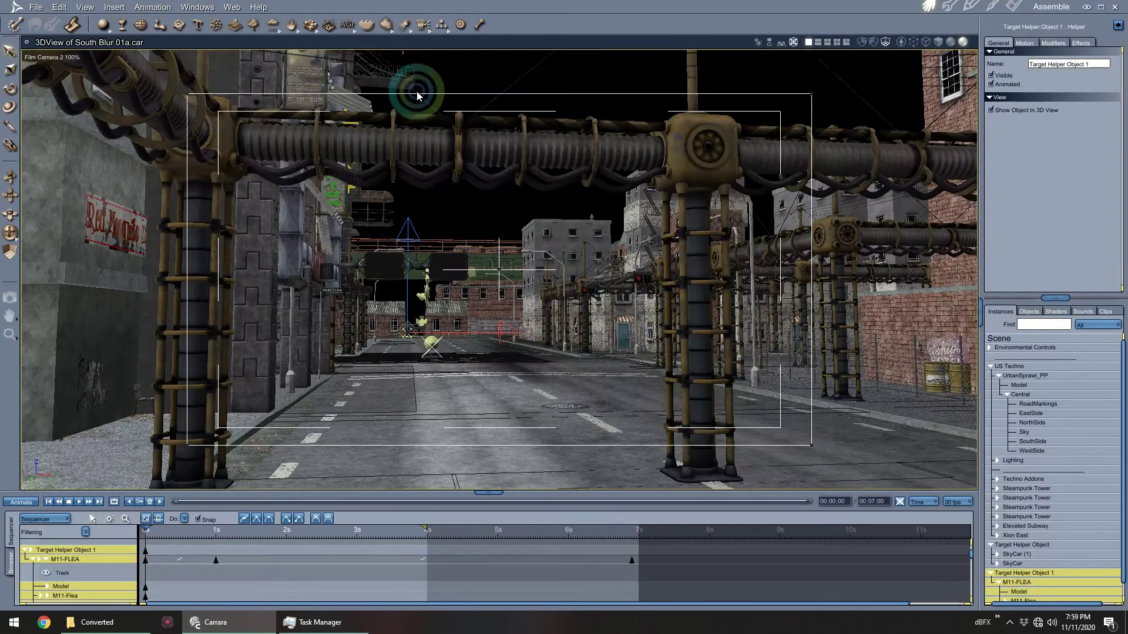
click(30, 104)
click(38, 9)
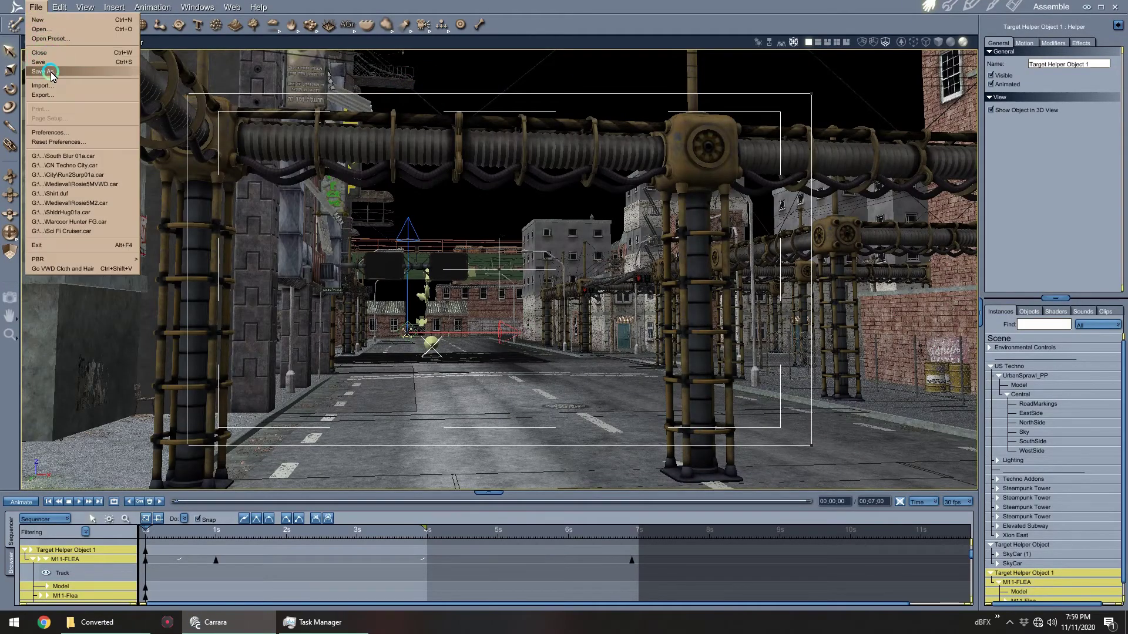
click(51, 70)
click(785, 293)
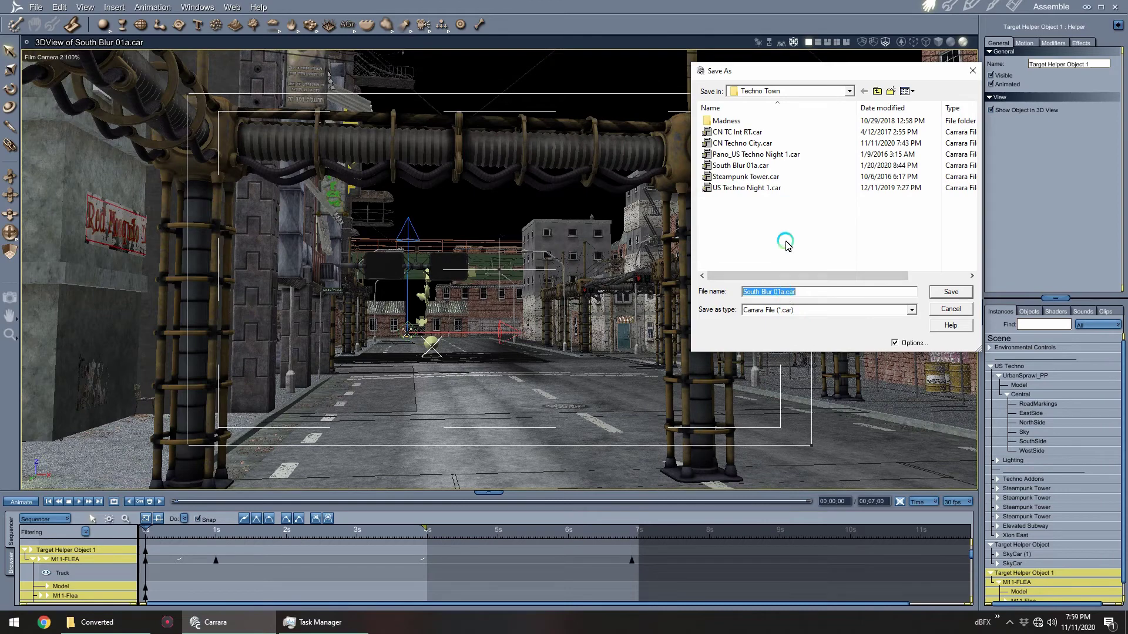
click(784, 294)
drag(782, 292, 785, 295)
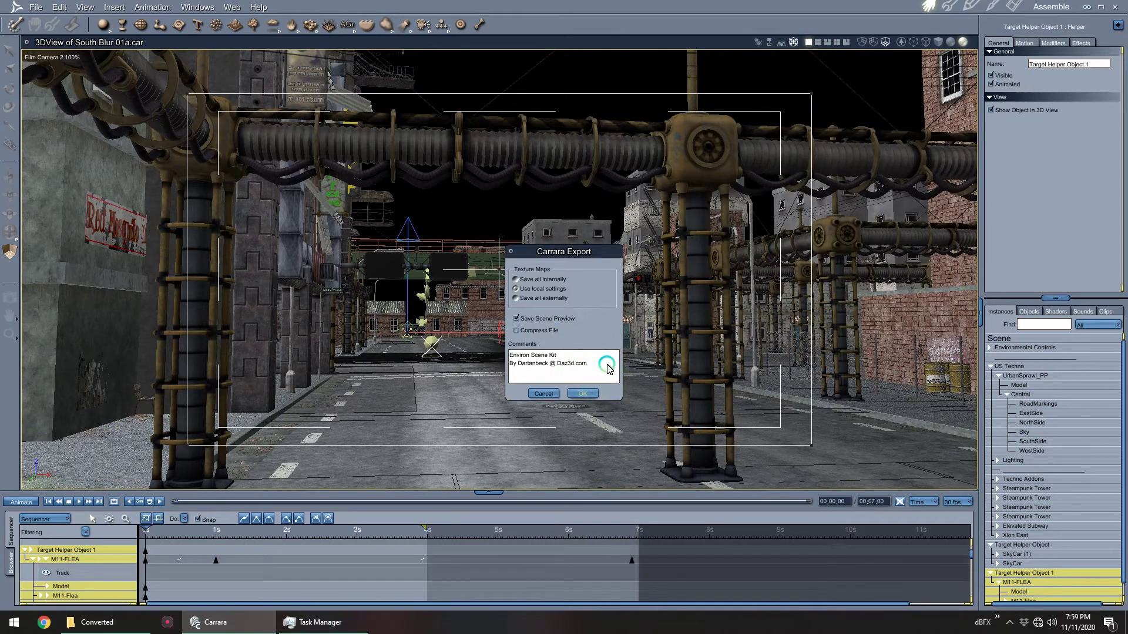
click(584, 394)
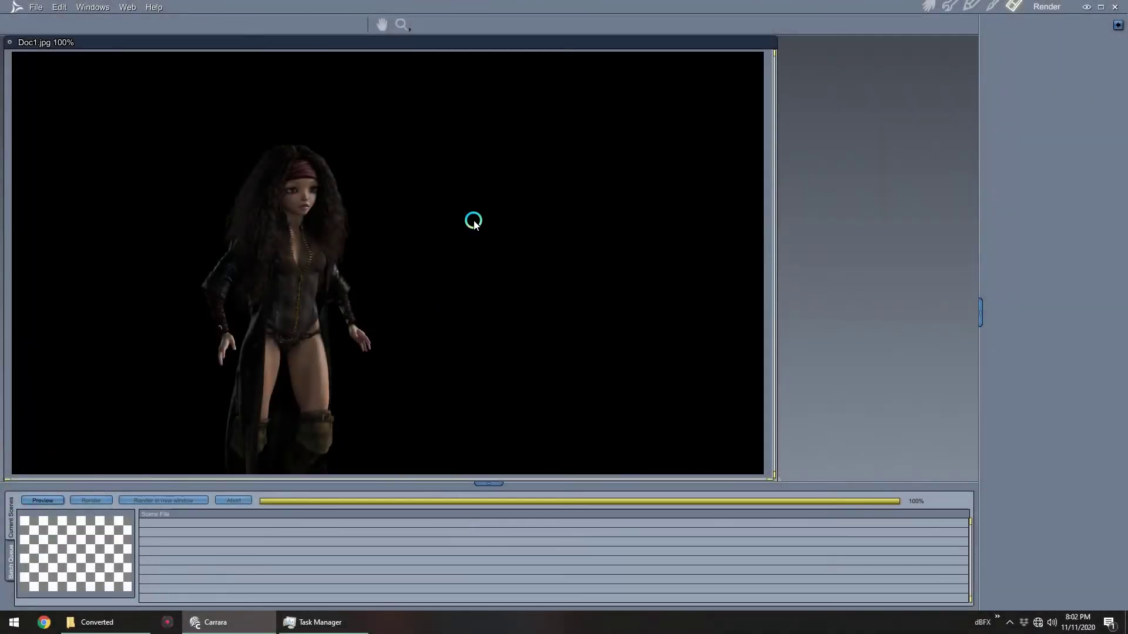
Add South Blur 01b.car to the render batch queue and review its output settings.
click(10, 553)
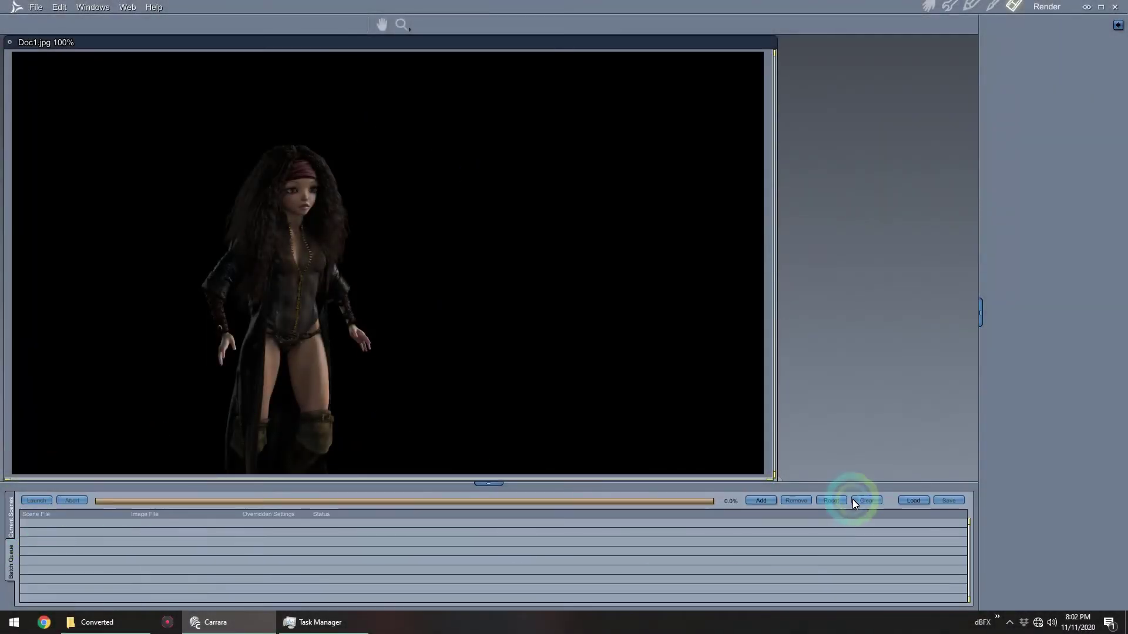
click(759, 502)
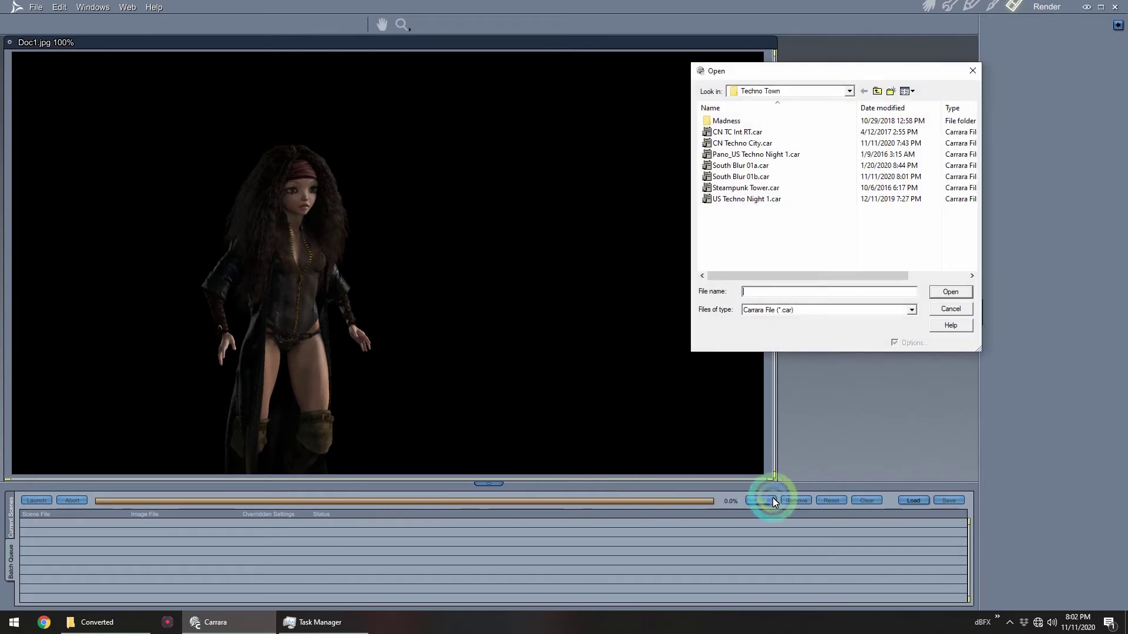
double_click(761, 177)
click(826, 531)
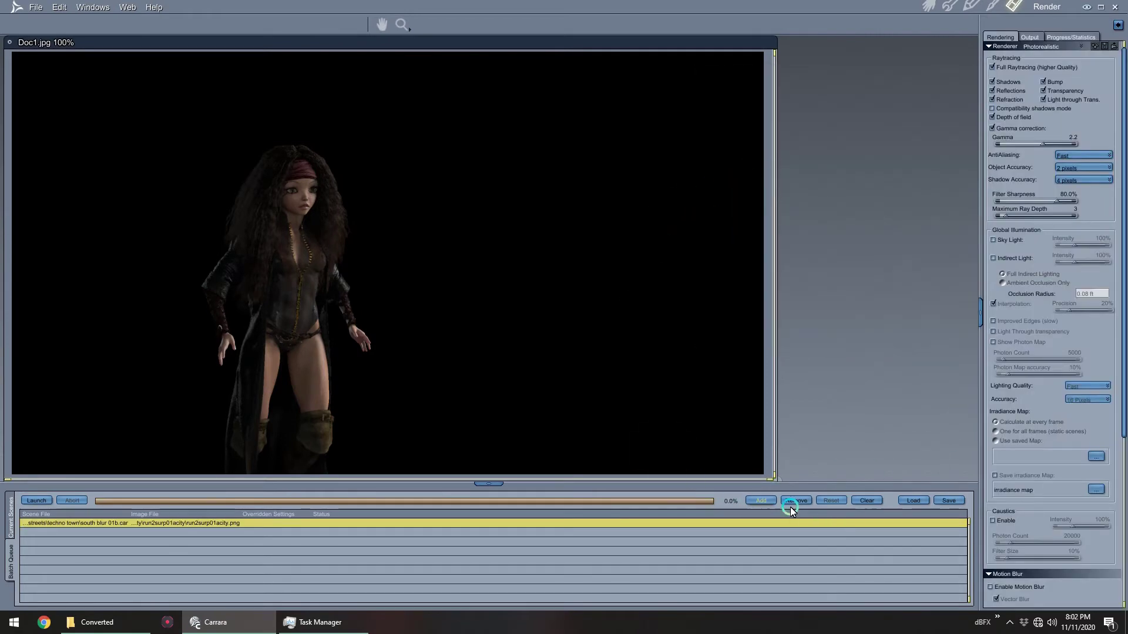
click(1030, 37)
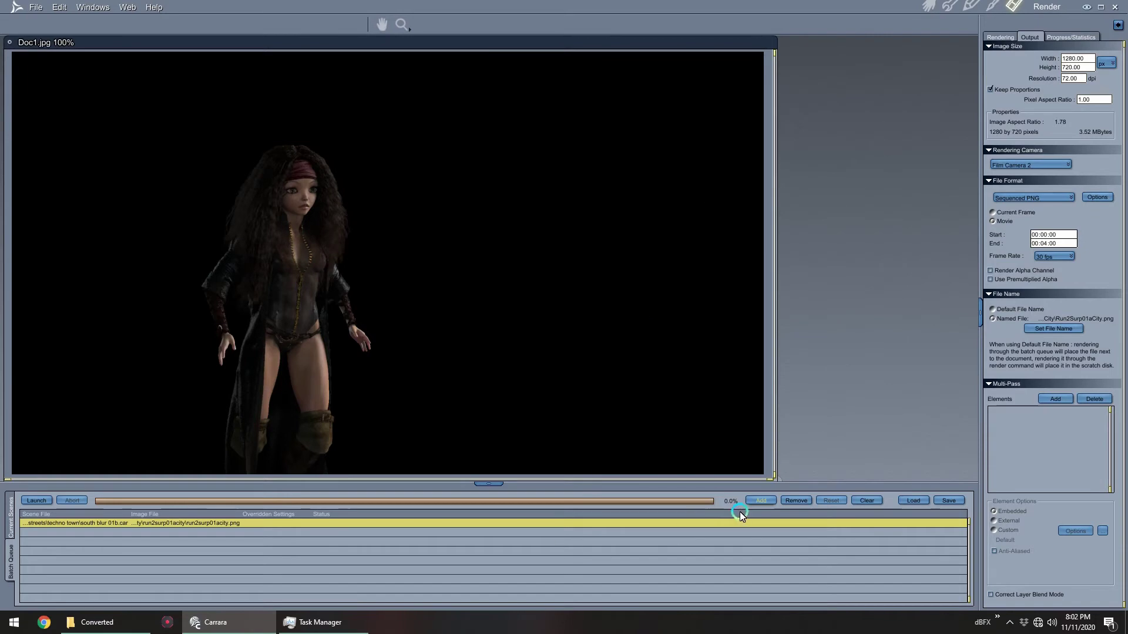
Add Run2Surp01a.car from the Rosie 5 City folder inside Action Figures to the render batch queue.
click(758, 502)
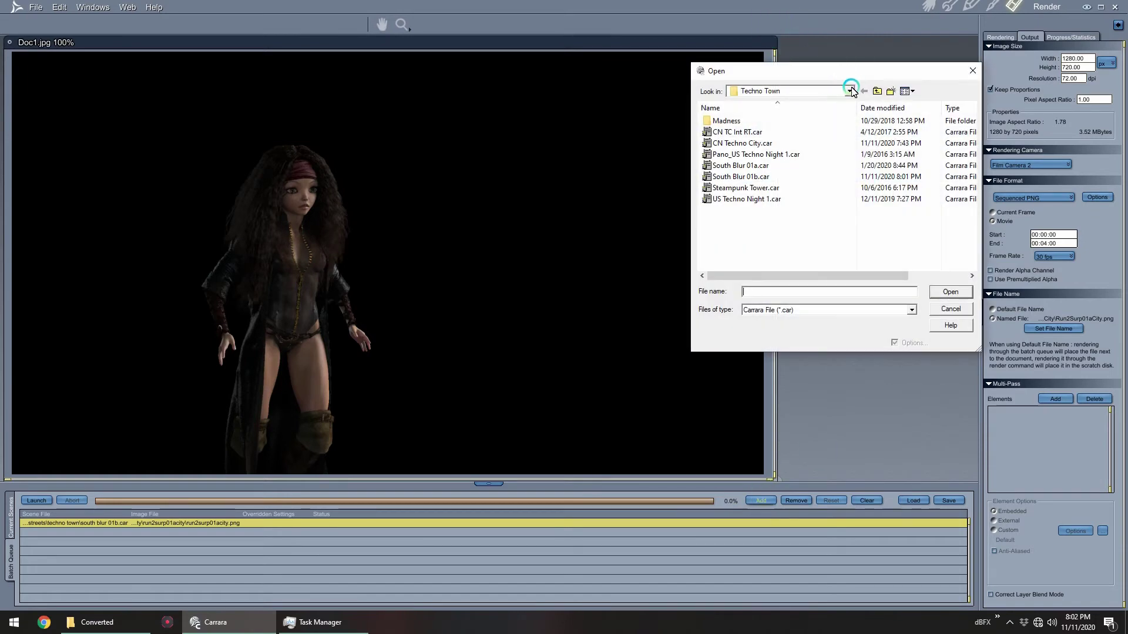
click(878, 91)
click(877, 91)
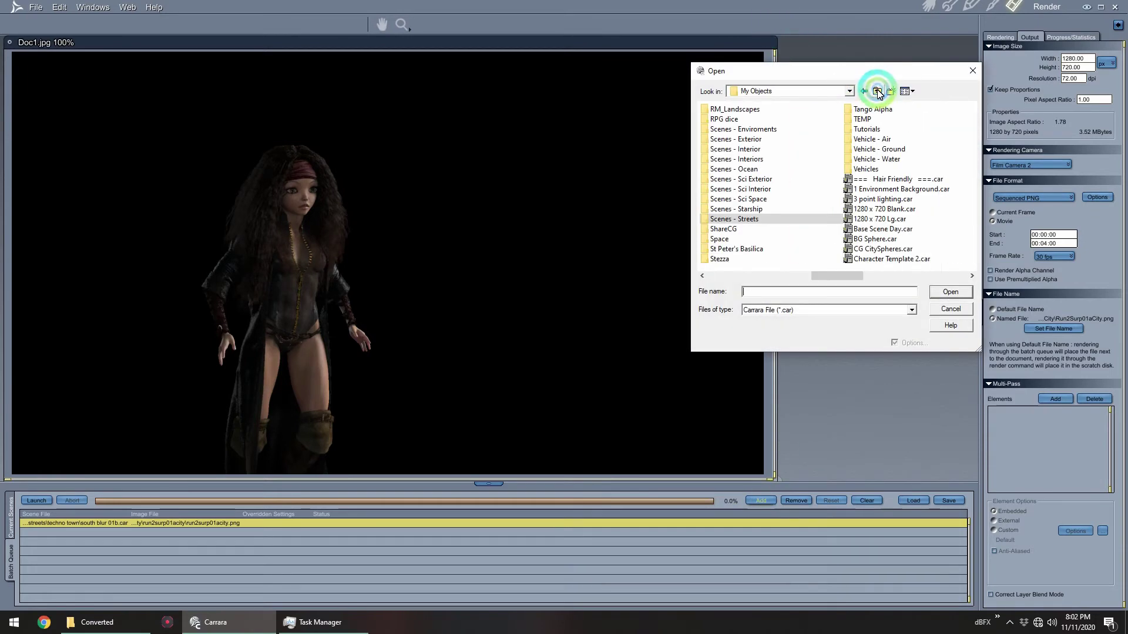
click(817, 275)
drag(817, 275, 741, 276)
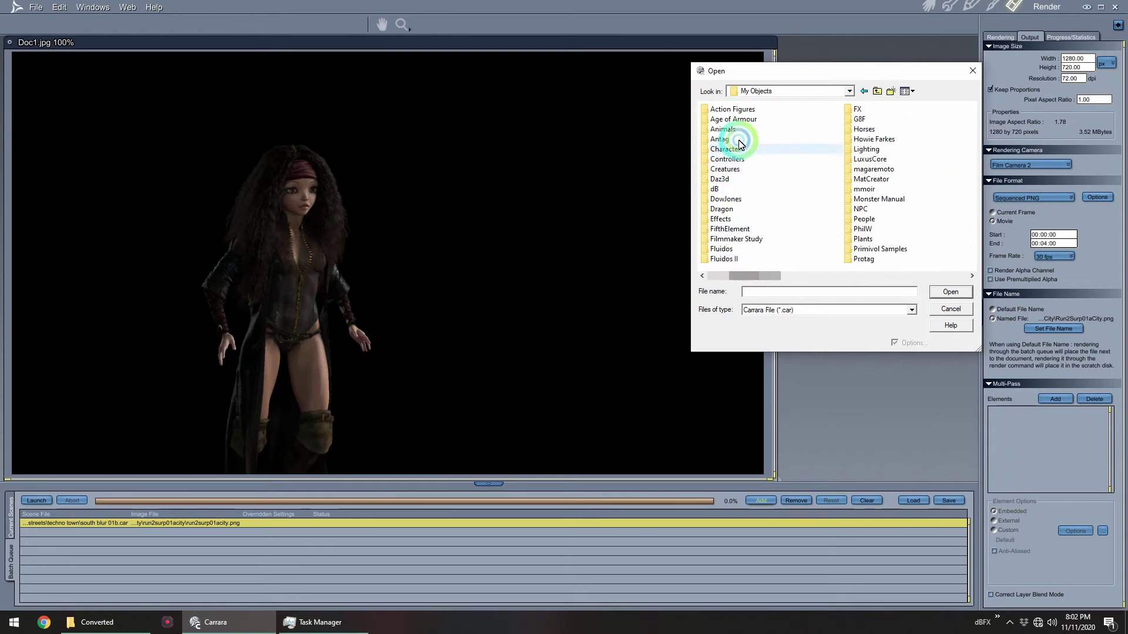
double_click(742, 109)
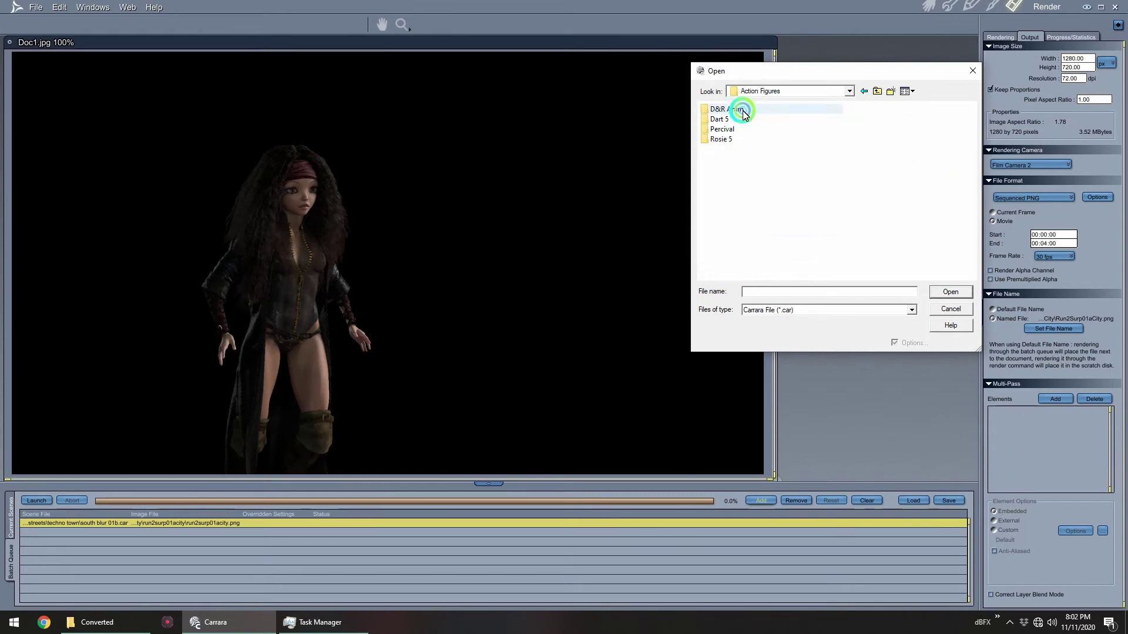
double_click(721, 139)
double_click(722, 139)
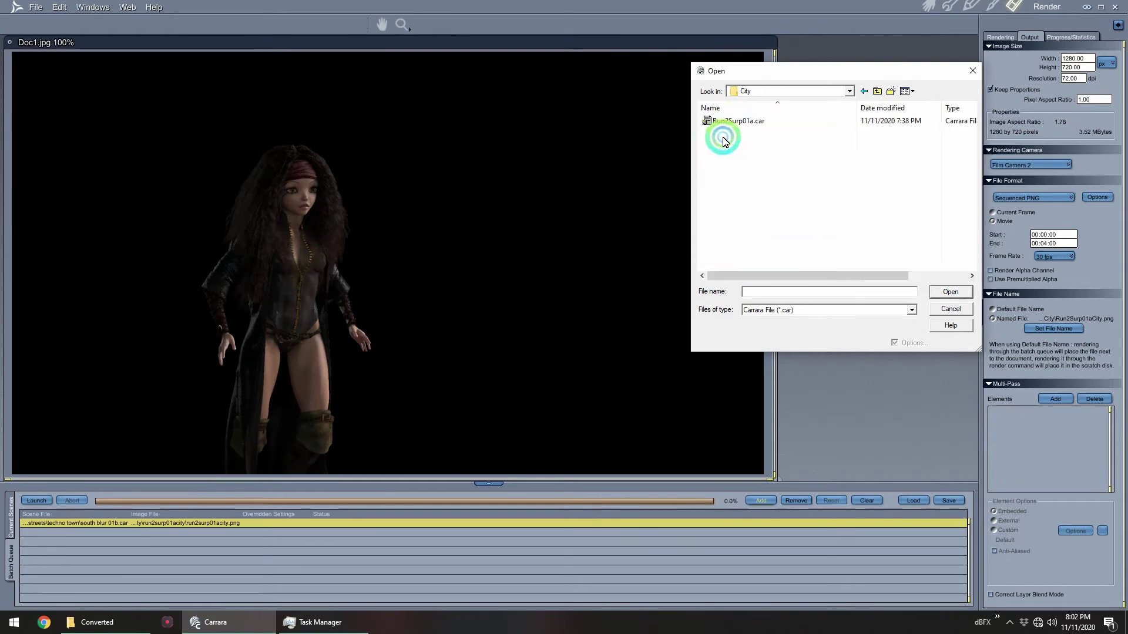
double_click(732, 120)
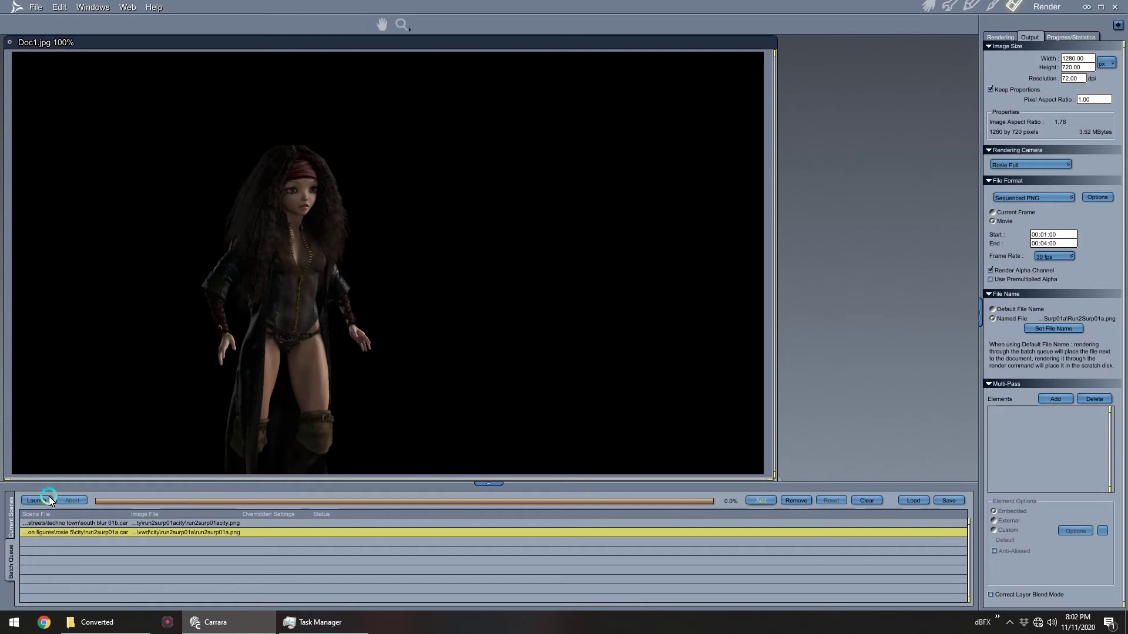
Close the Doc1.jpg test render without saving it and launch the batch queue.
click(10, 44)
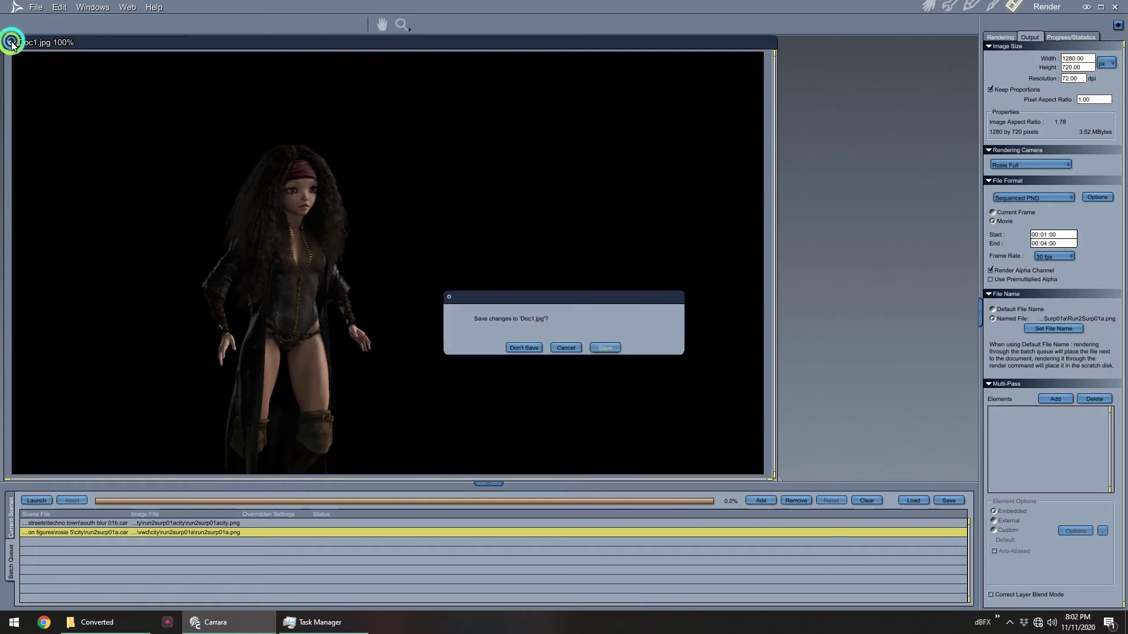
click(521, 346)
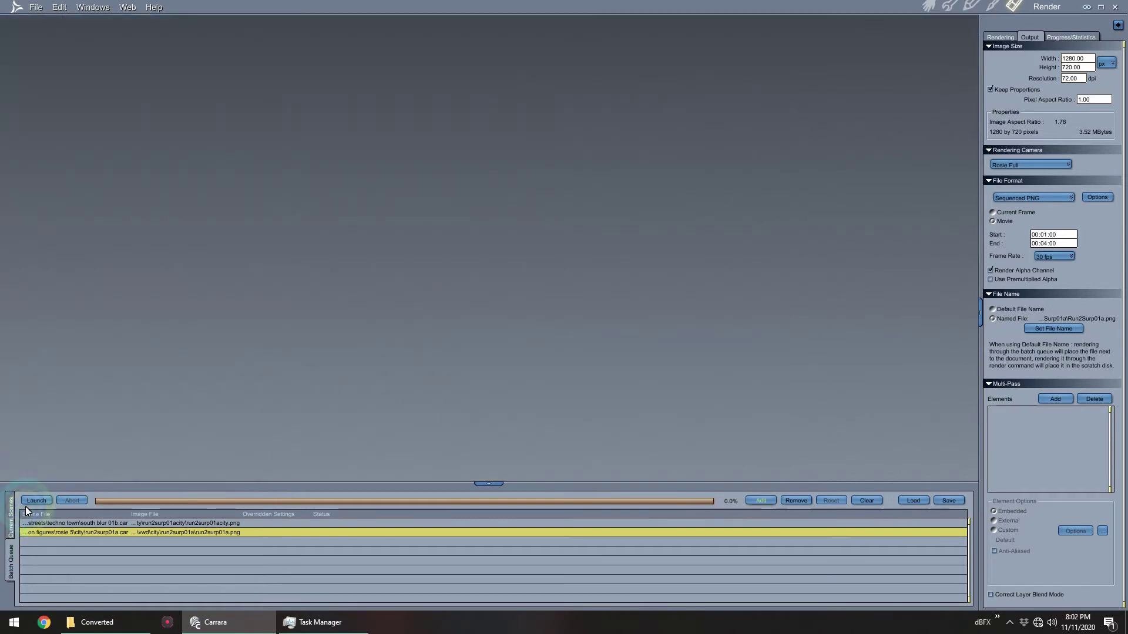
click(37, 500)
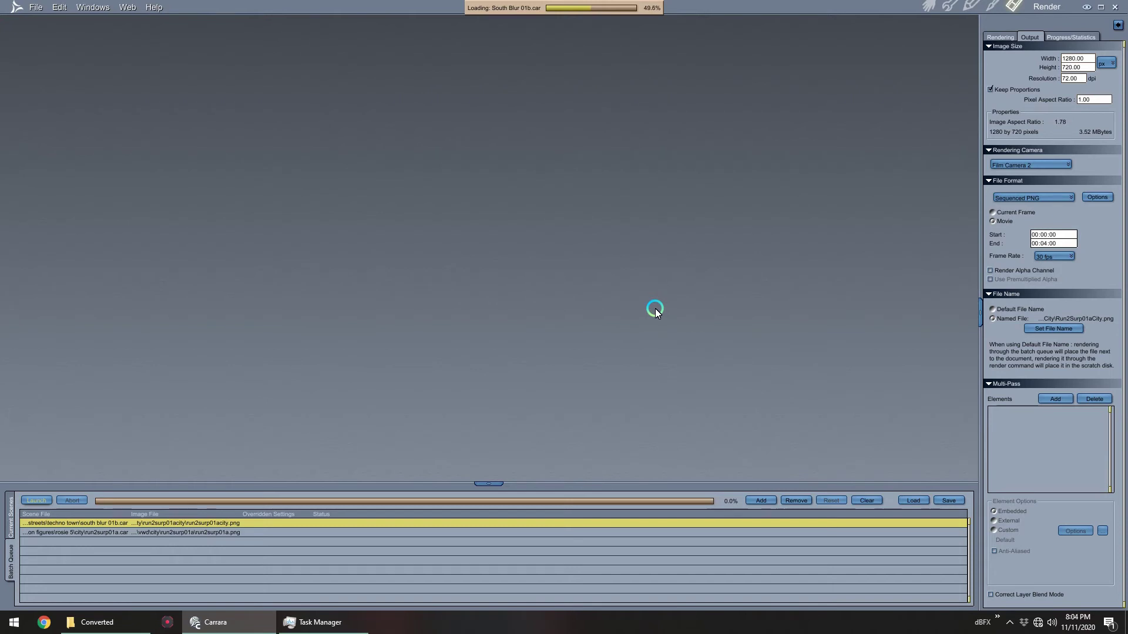
Switch to DaVinci Resolve, open the Untitled Project and go to its Edit page.
drag(545, 86, 518, 44)
drag(614, 385, 843, 480)
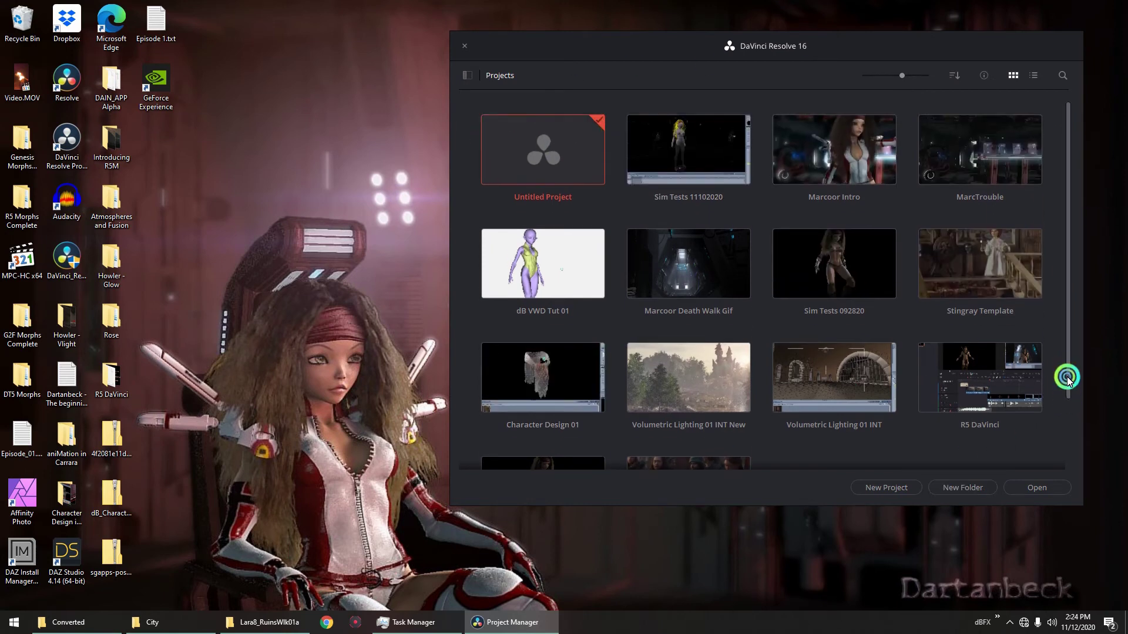
double_click(548, 147)
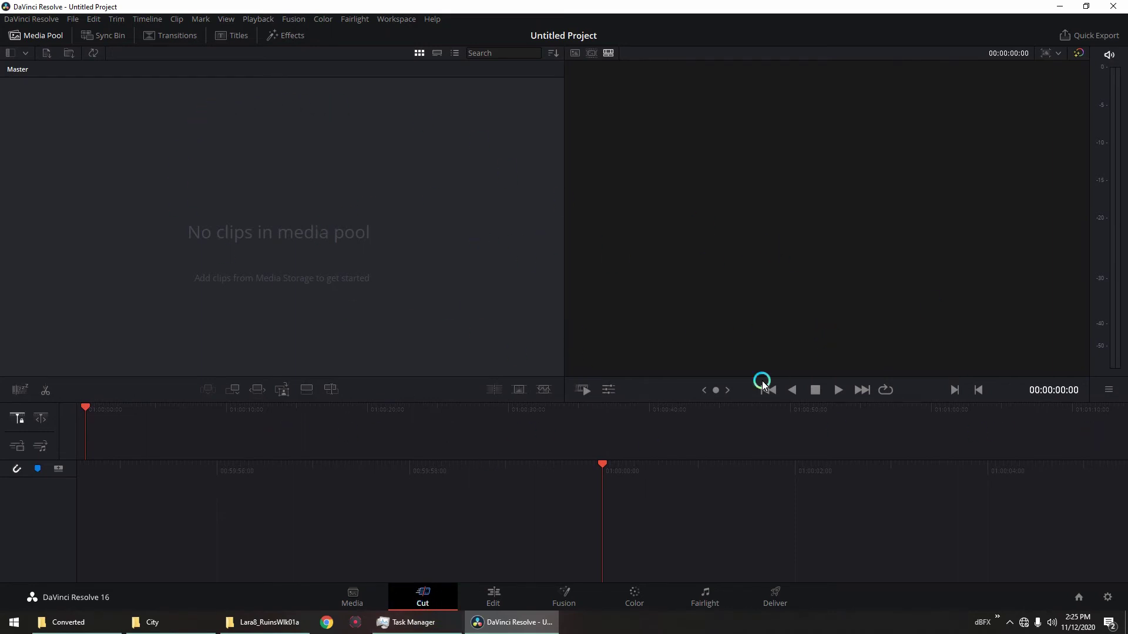
click(494, 599)
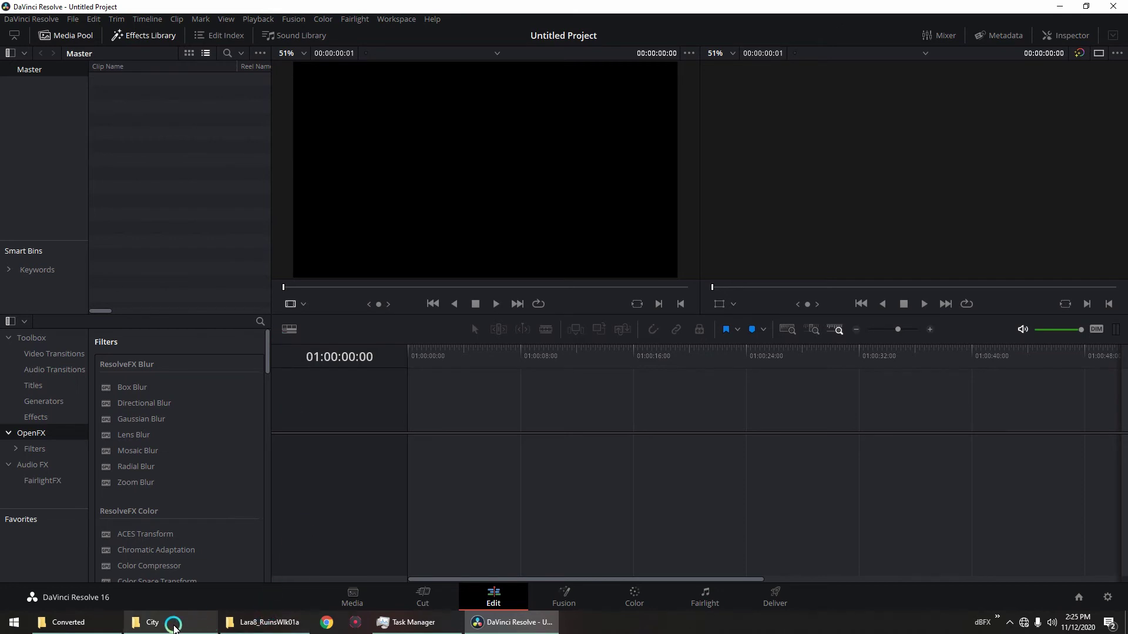
Bring up the City folder in File Explorer and view the rendered city frame Run2Surp01aCity001.png.
mouse_move(167, 625)
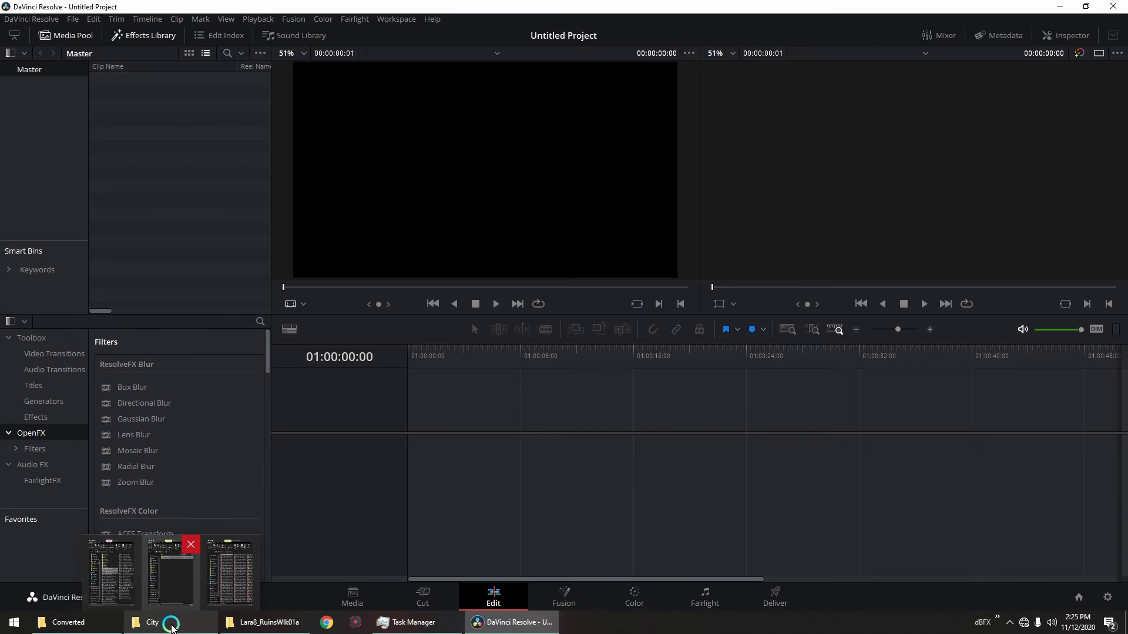
click(172, 628)
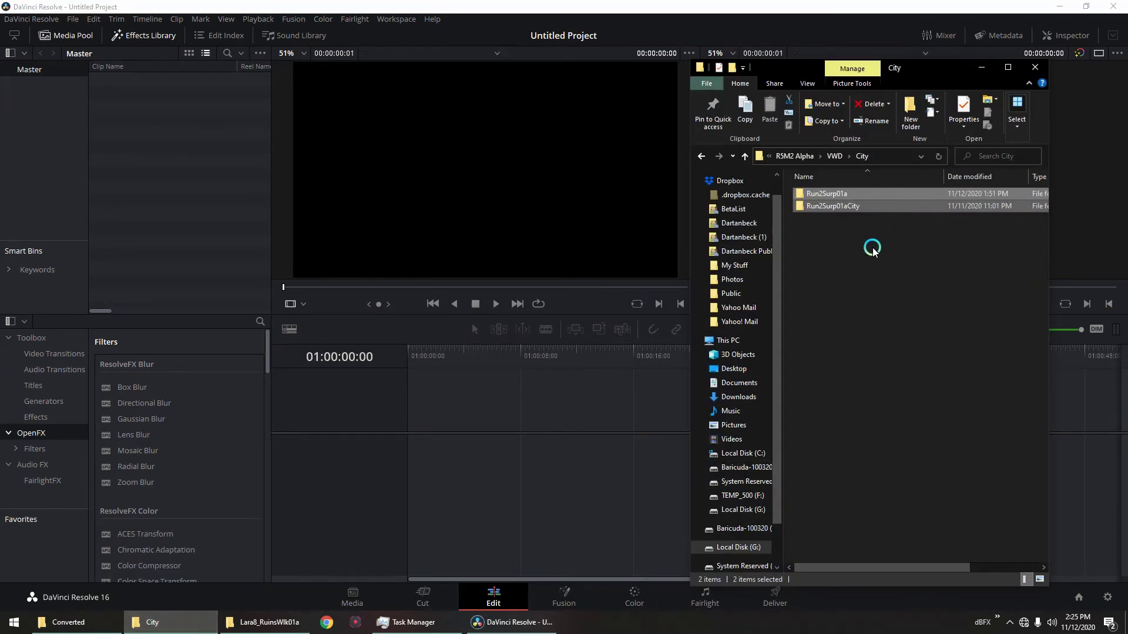
click(872, 247)
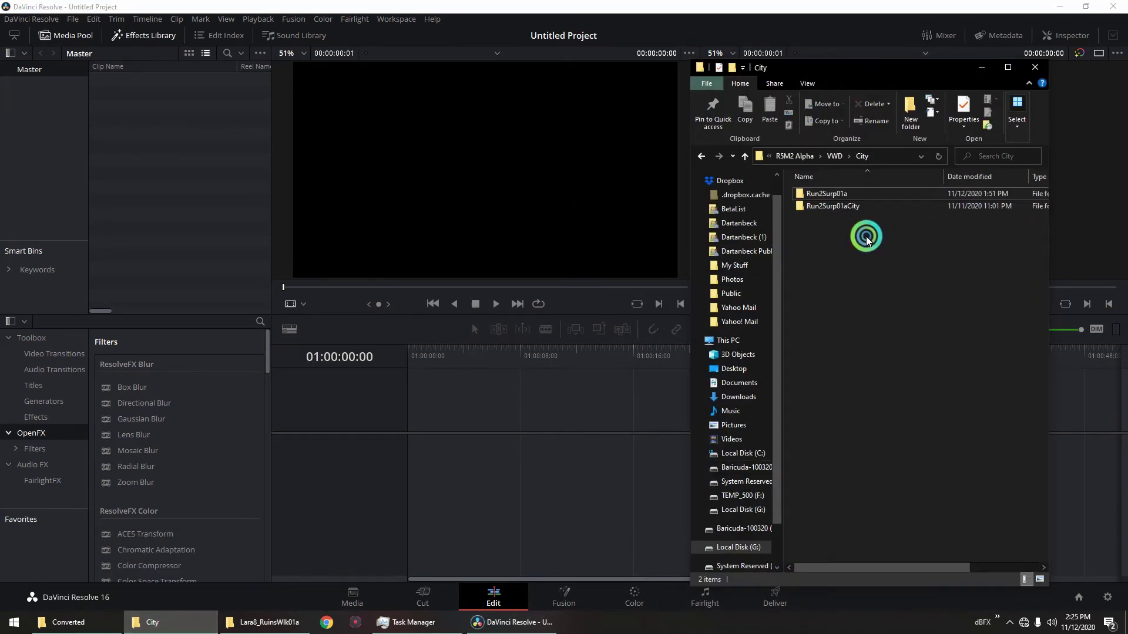
double_click(835, 206)
double_click(837, 204)
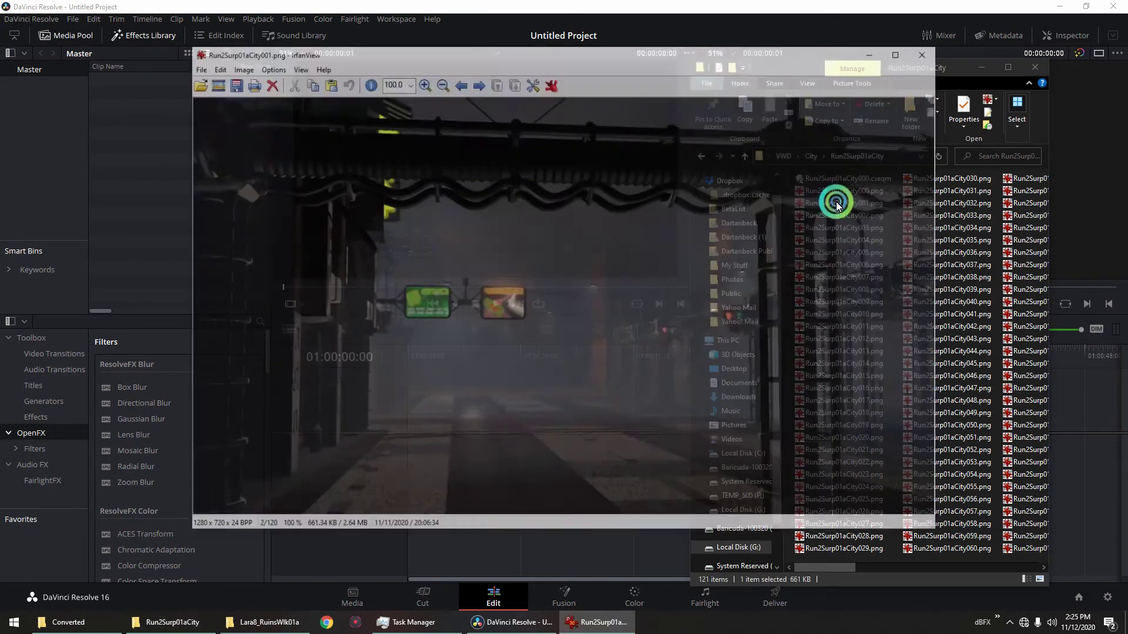
scroll(696, 307, down, 2)
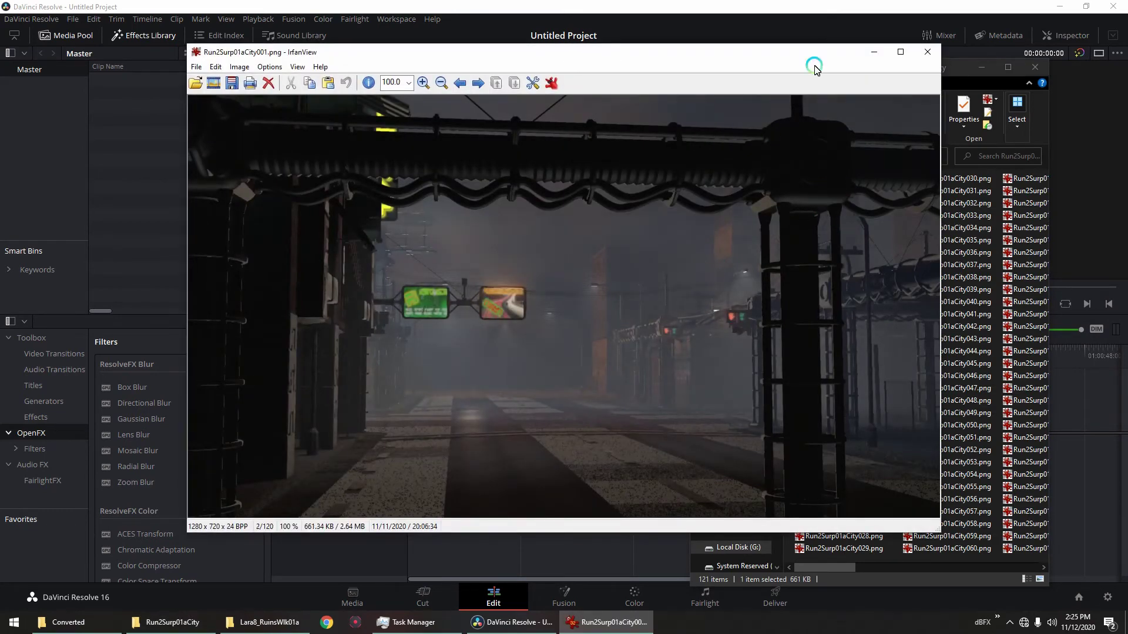
click(928, 52)
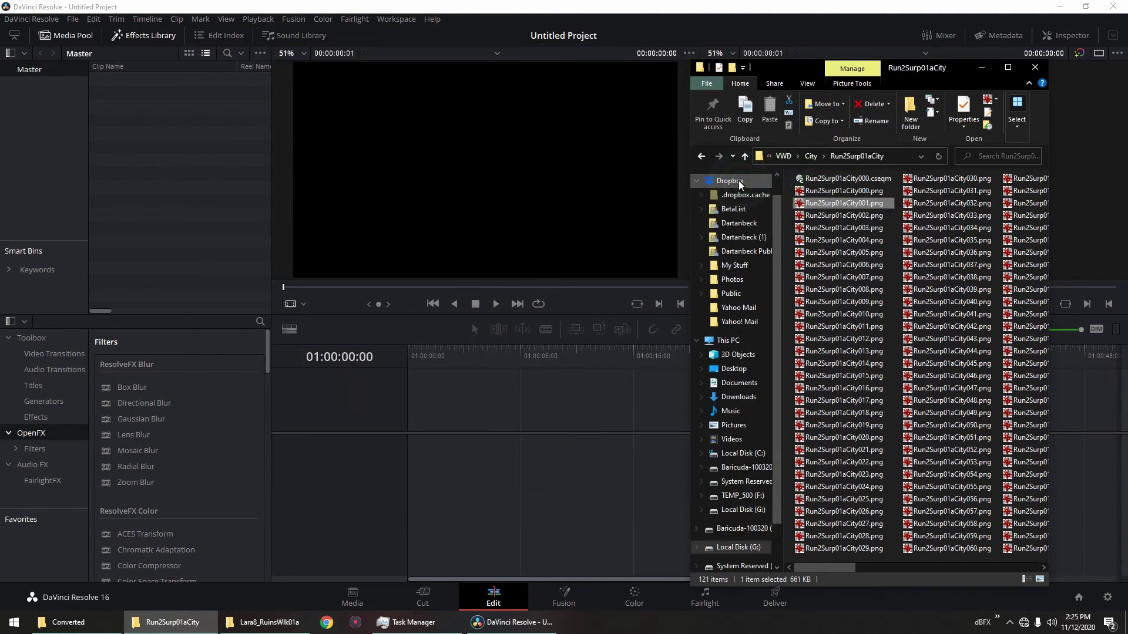
View the rendered character frame Run2Surp01a001.png from the Run2Surp01a folder.
click(701, 156)
double_click(807, 194)
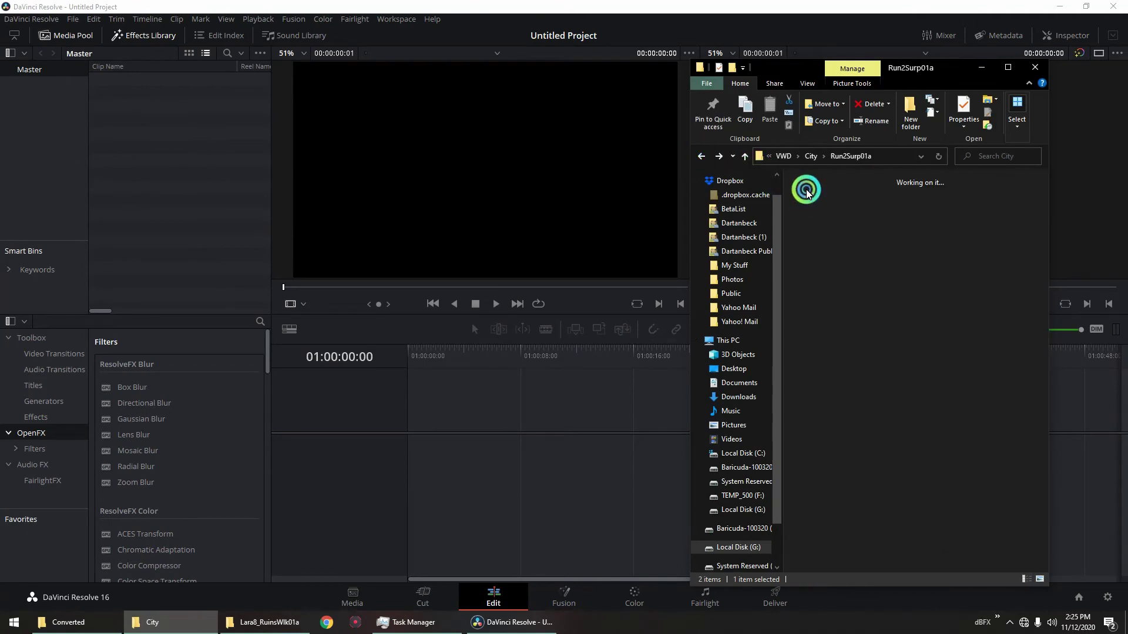
double_click(822, 203)
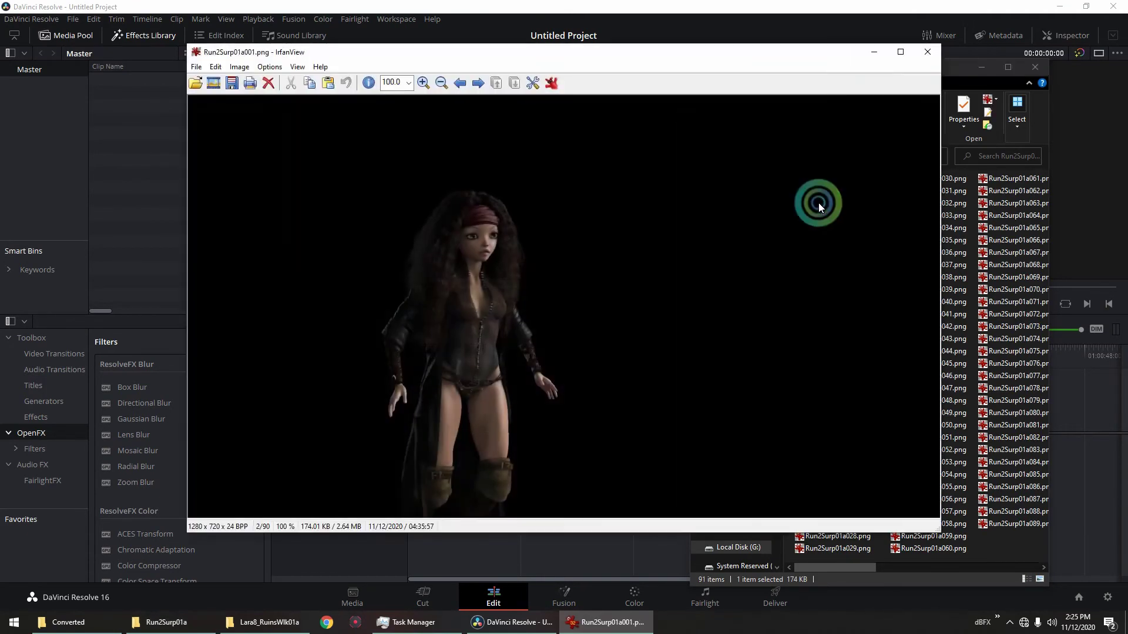
click(928, 52)
Import the Run2Surp01a and Run2Surp01aCity folders into the media pool, check the clips on the Cut page and return to Edit.
click(702, 157)
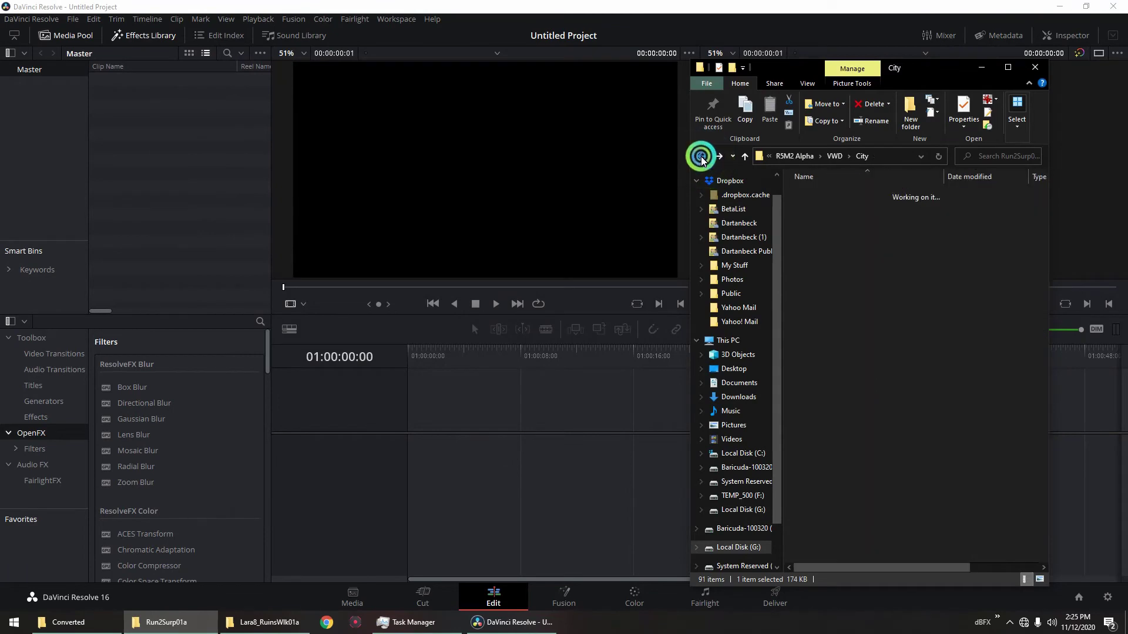
click(824, 207)
drag(826, 200, 140, 172)
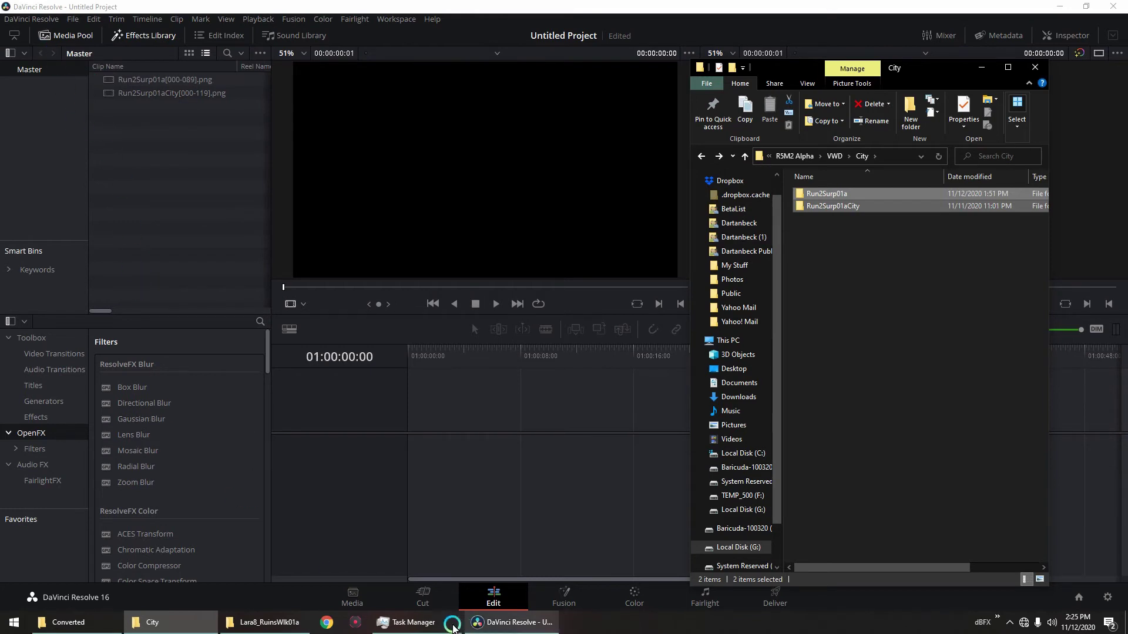
click(432, 602)
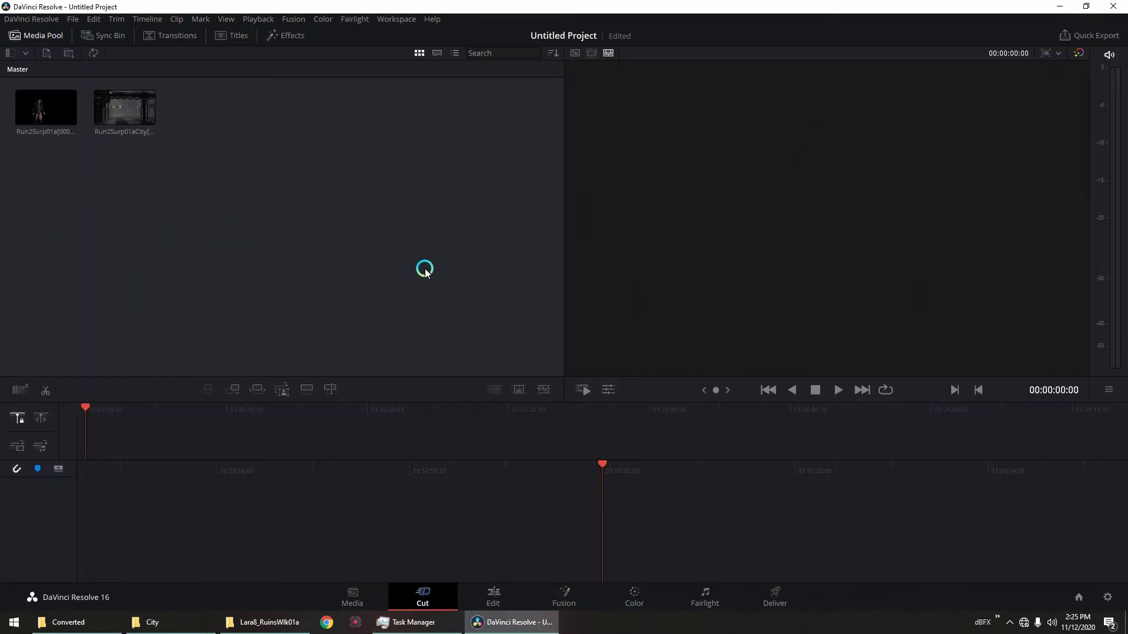
click(493, 596)
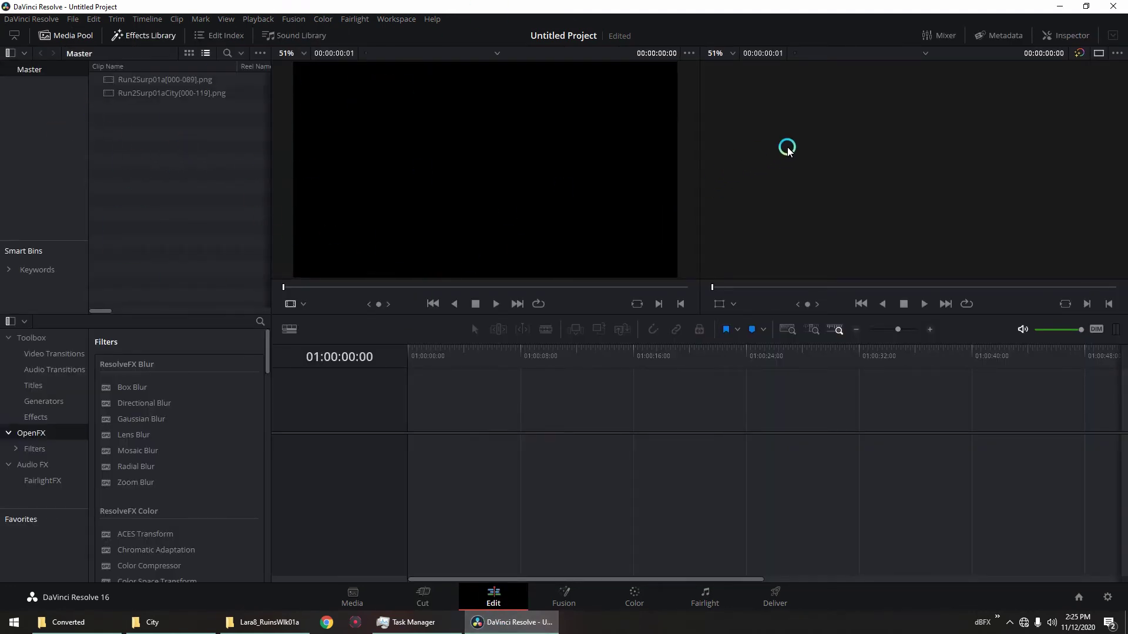
Load the Run2Surp01aCity sequence into the source viewer, turn on looping and preview its playback.
double_click(107, 94)
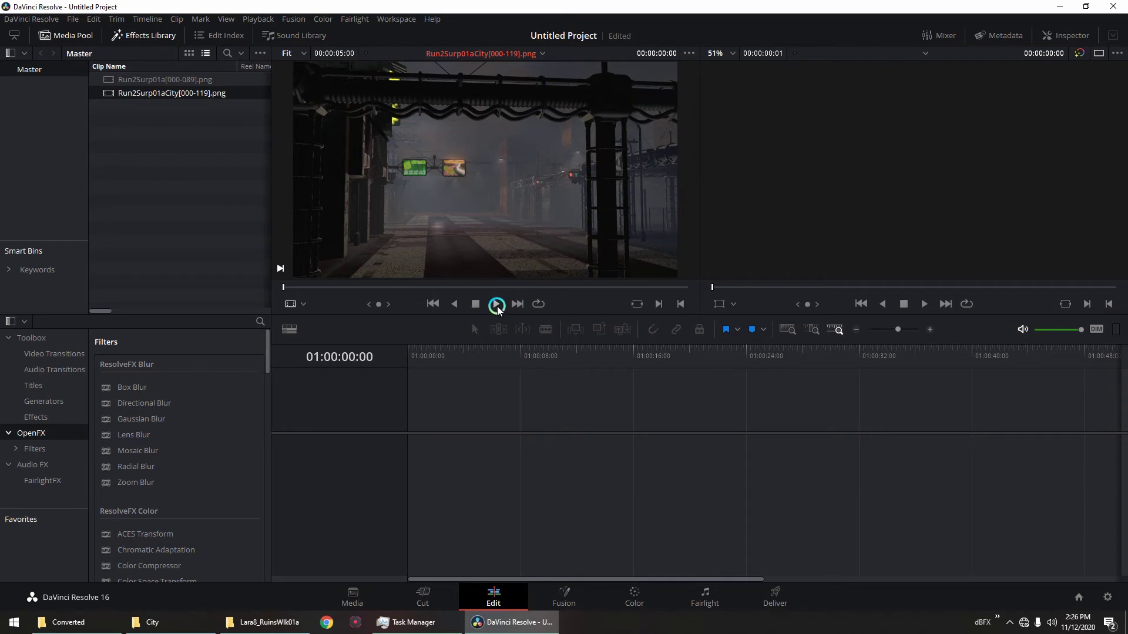
click(496, 304)
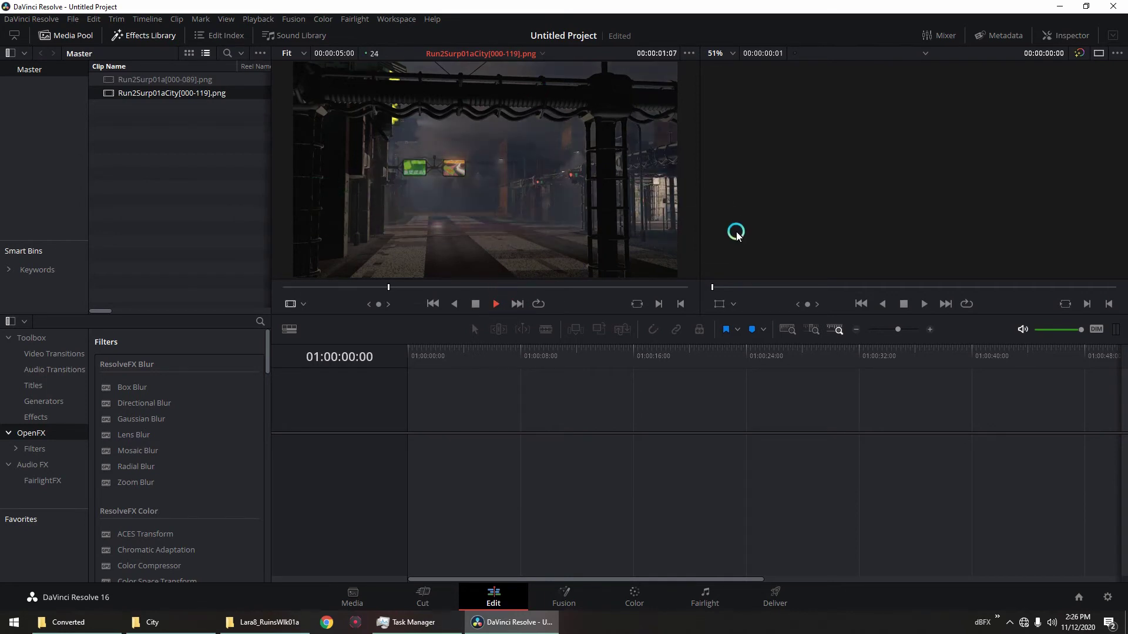
click(498, 304)
click(538, 304)
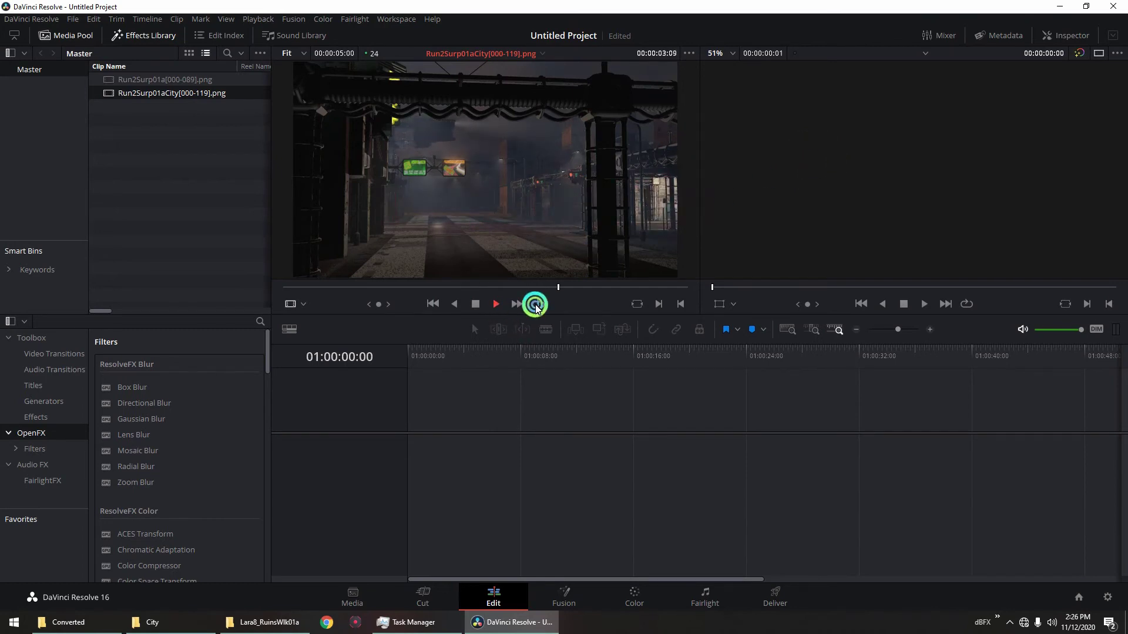
click(811, 310)
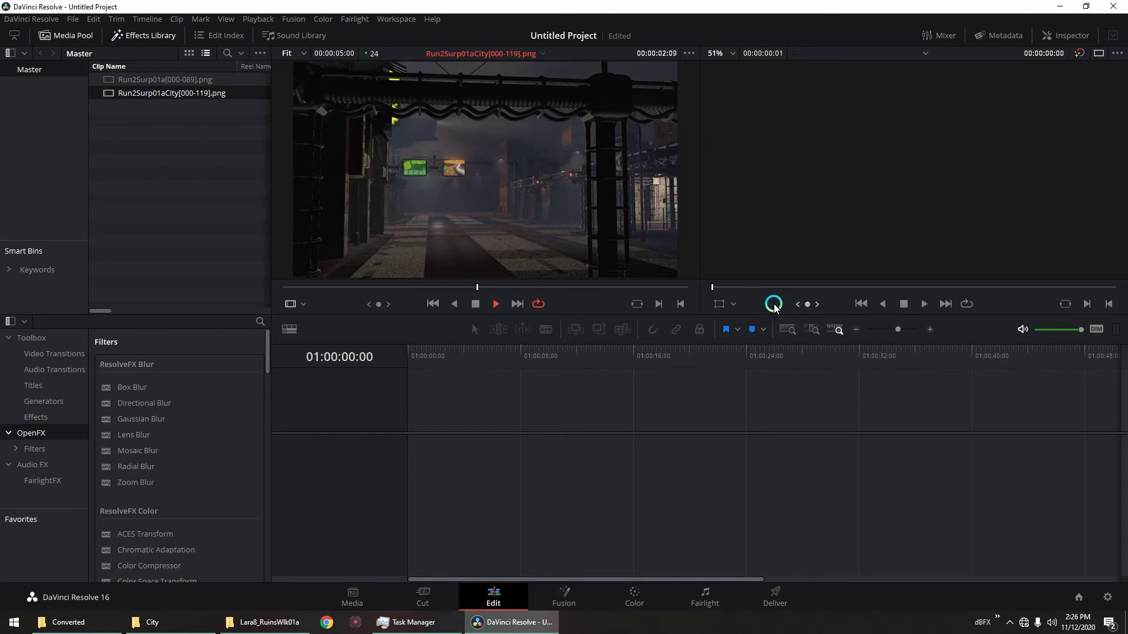
click(474, 304)
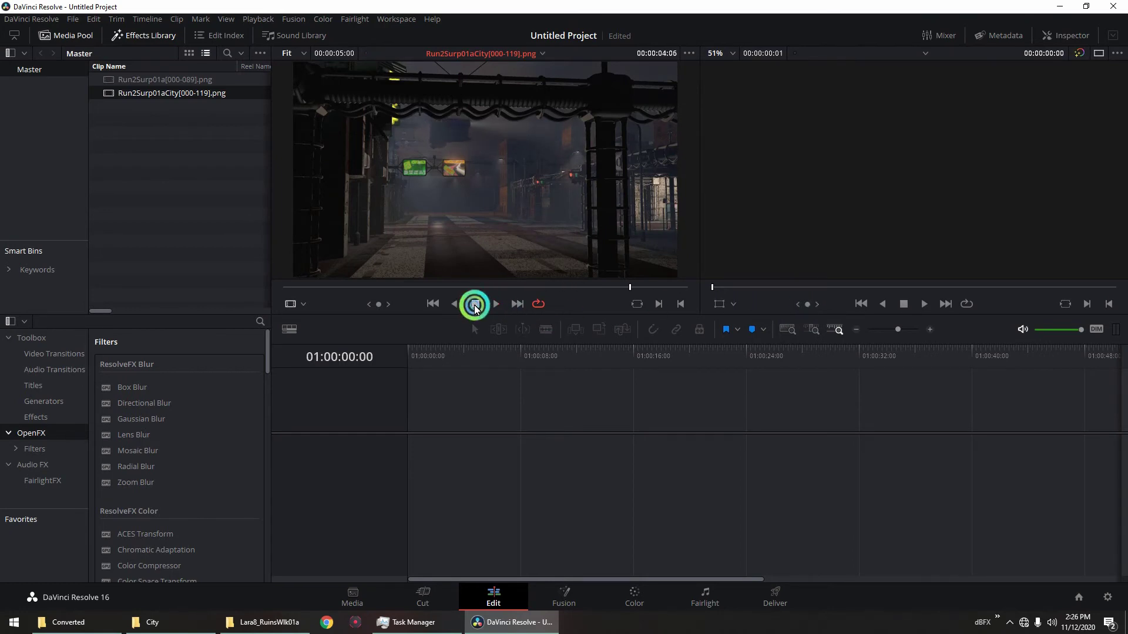
Scrub through the city sequence, mark an out point for a duration of 00:00:03:19 and place the clip at the start of Video 1.
click(631, 288)
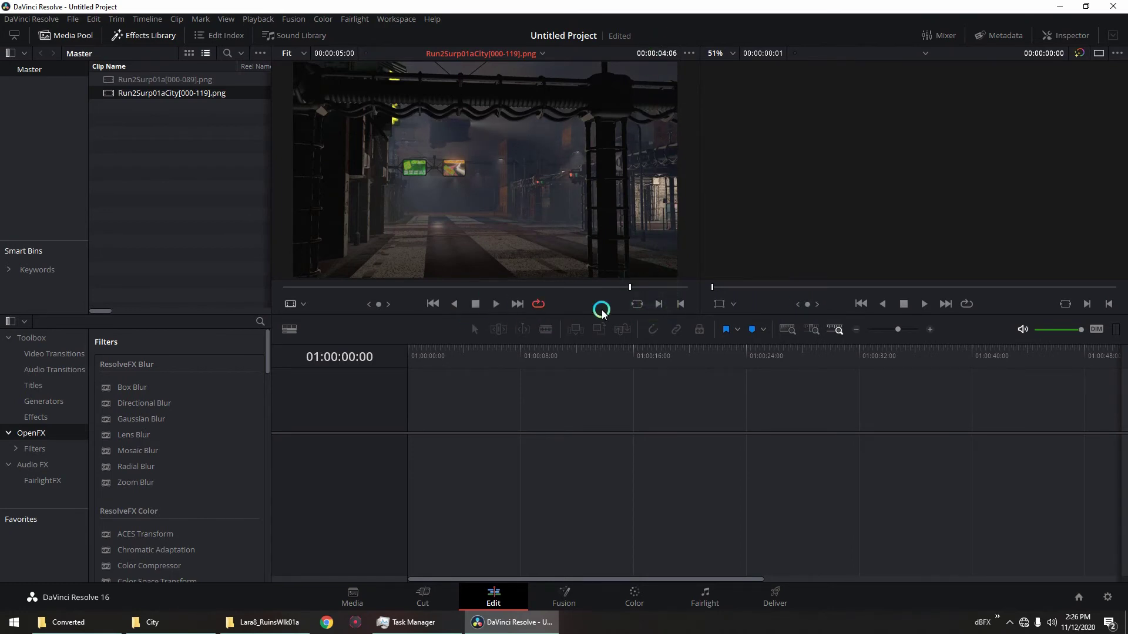
drag(629, 290, 598, 297)
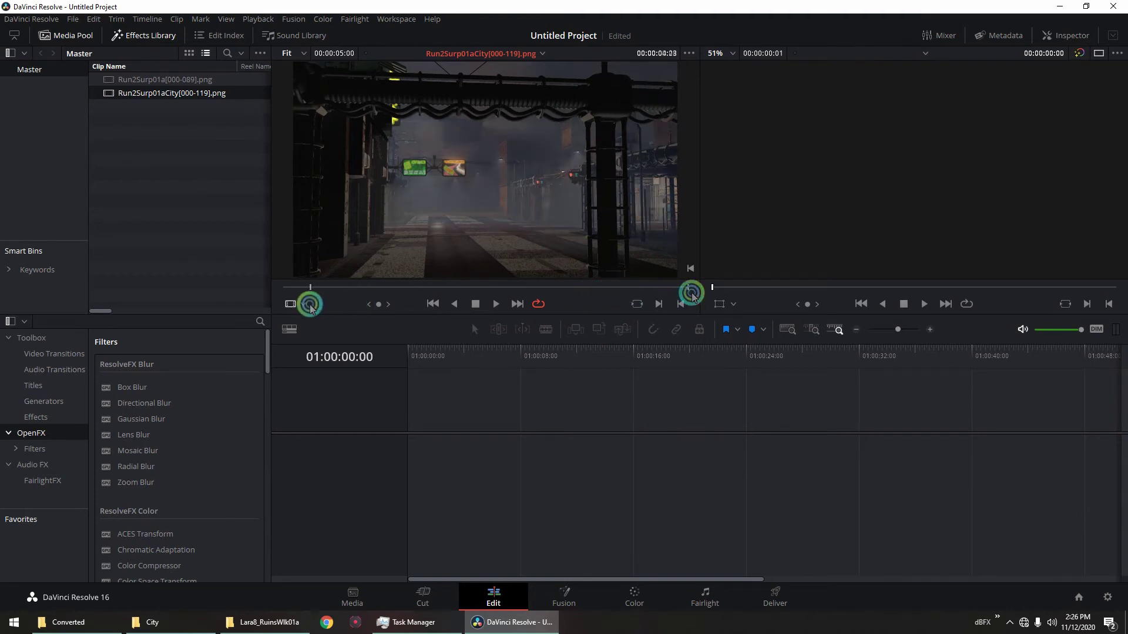
drag(310, 306, 444, 287)
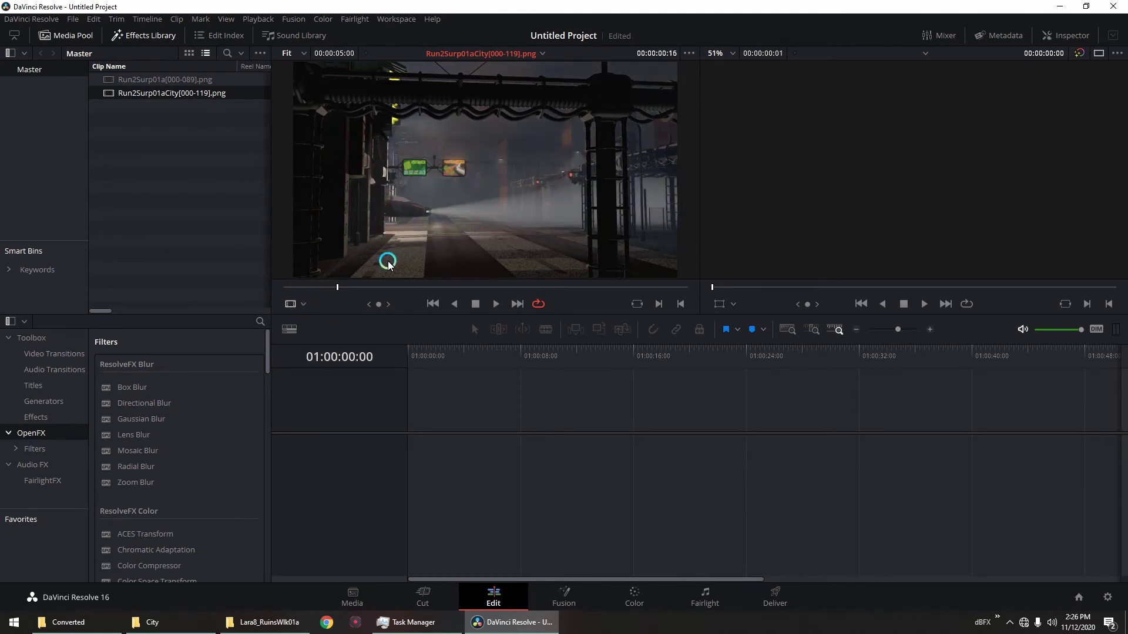
drag(338, 288, 607, 292)
key(o)
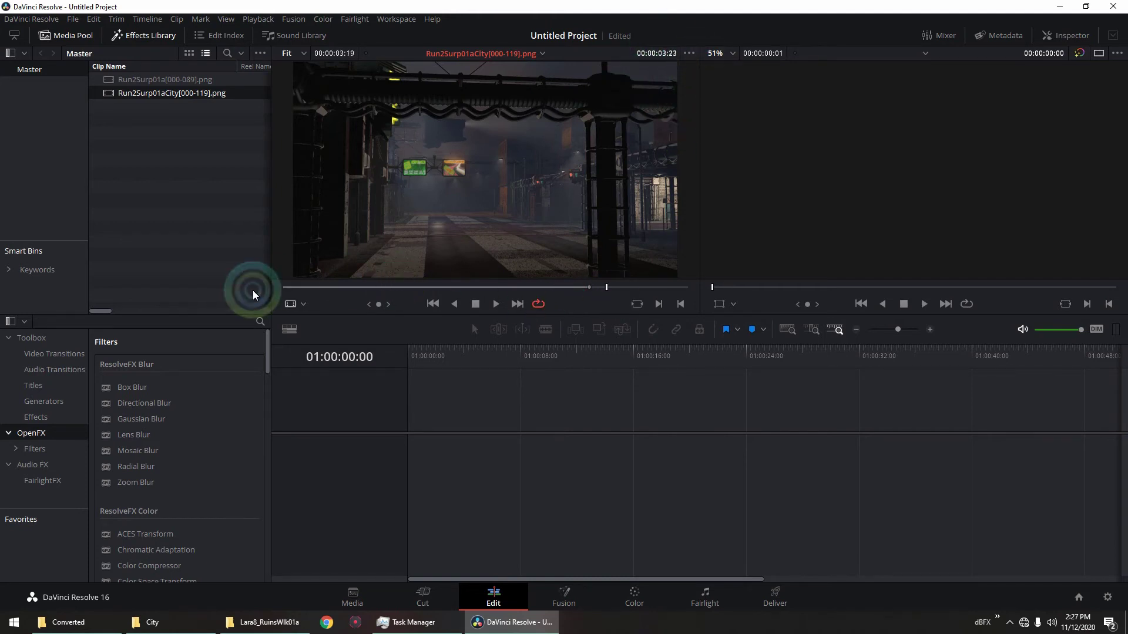
drag(466, 171, 406, 464)
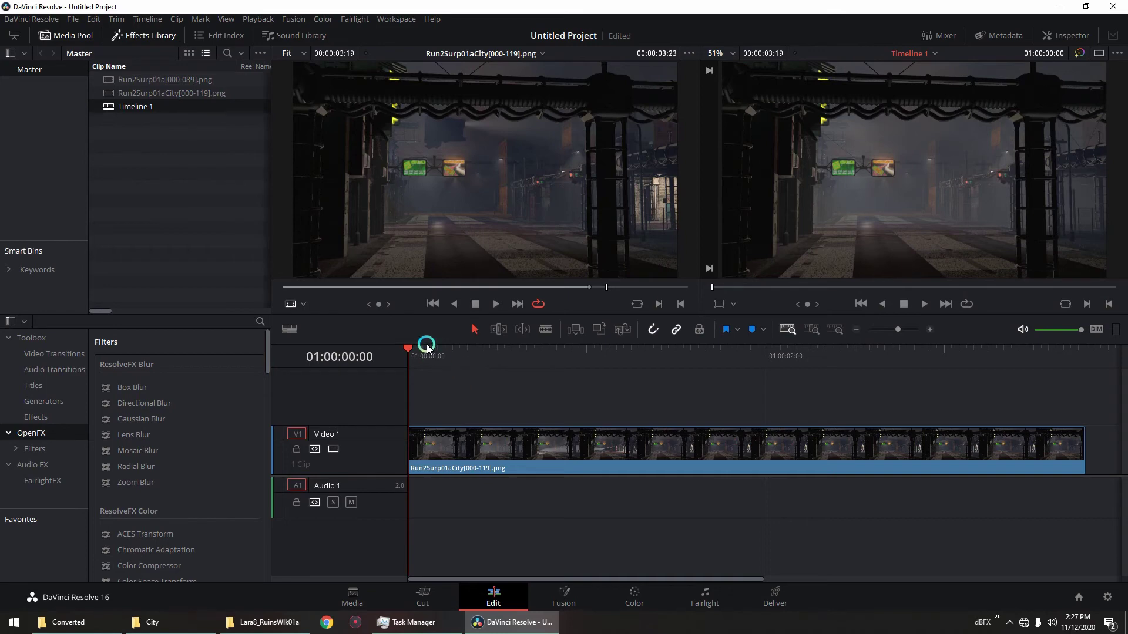
Merge the Run2Surp01a[000-089].png clip over the city footage in the Fusion composition and place its MediaIn2 node above Merge1.
drag(149, 82, 329, 186)
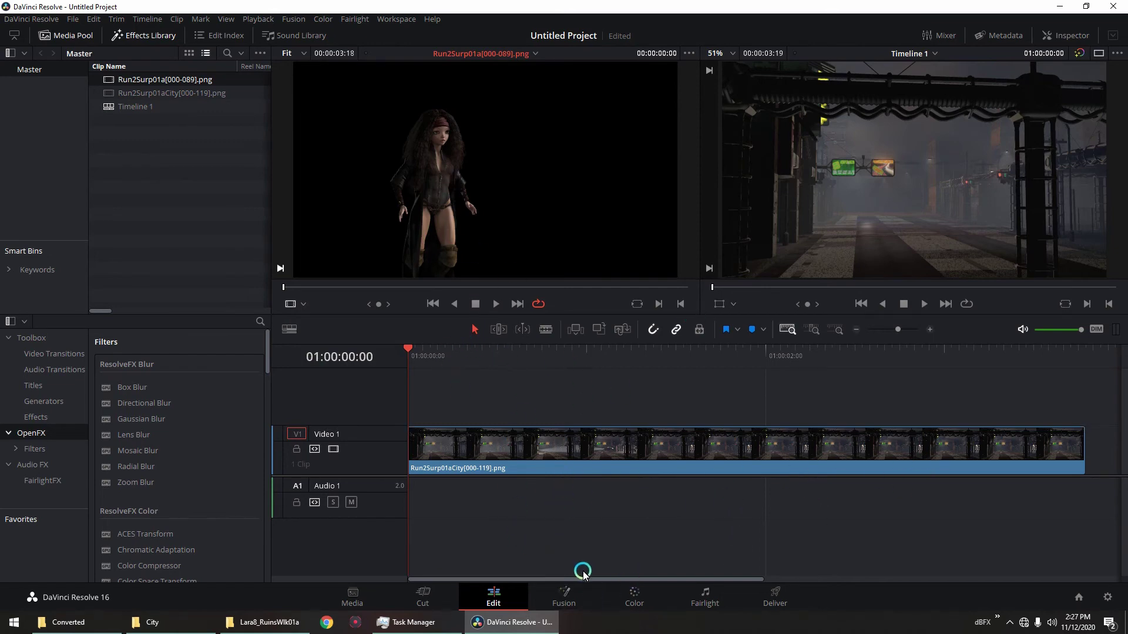
click(565, 599)
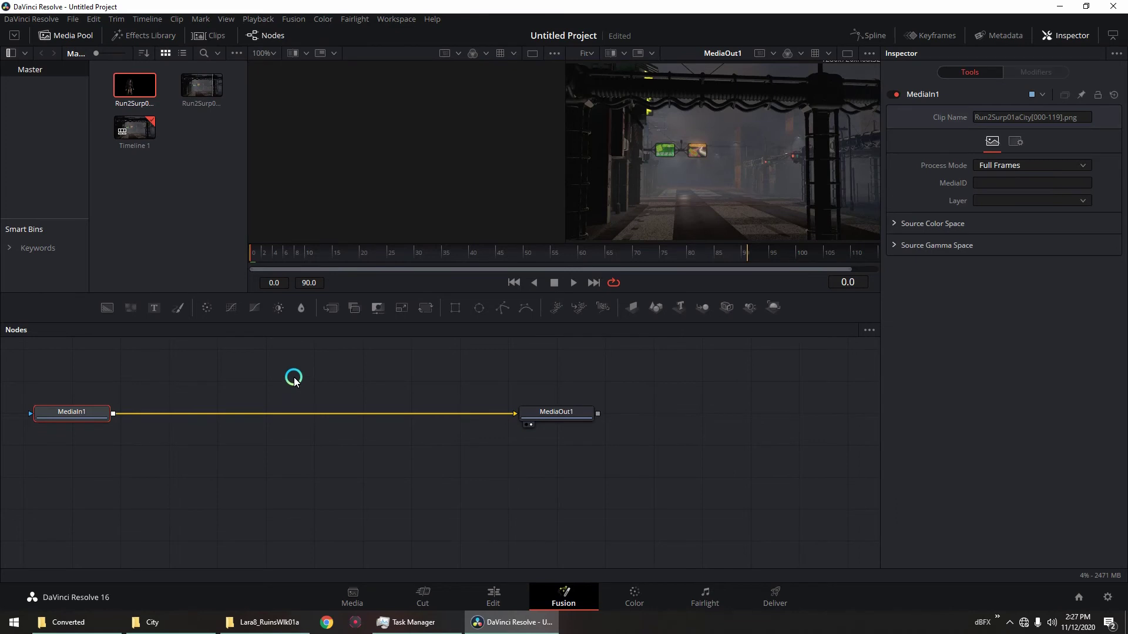
middle_drag(295, 379, 405, 482)
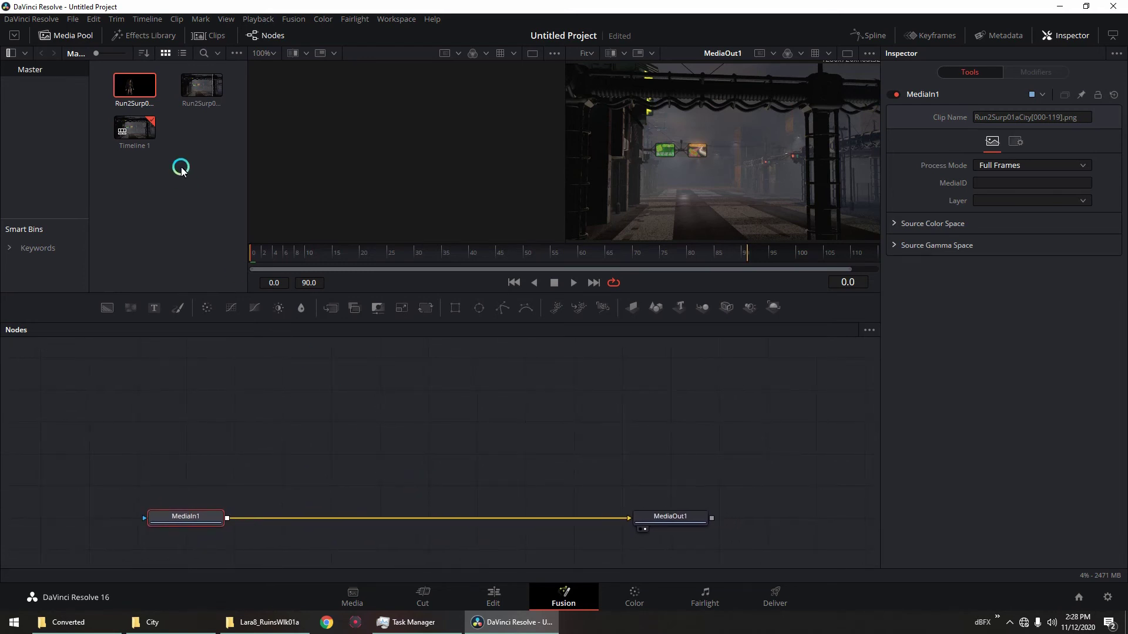
drag(133, 88, 408, 517)
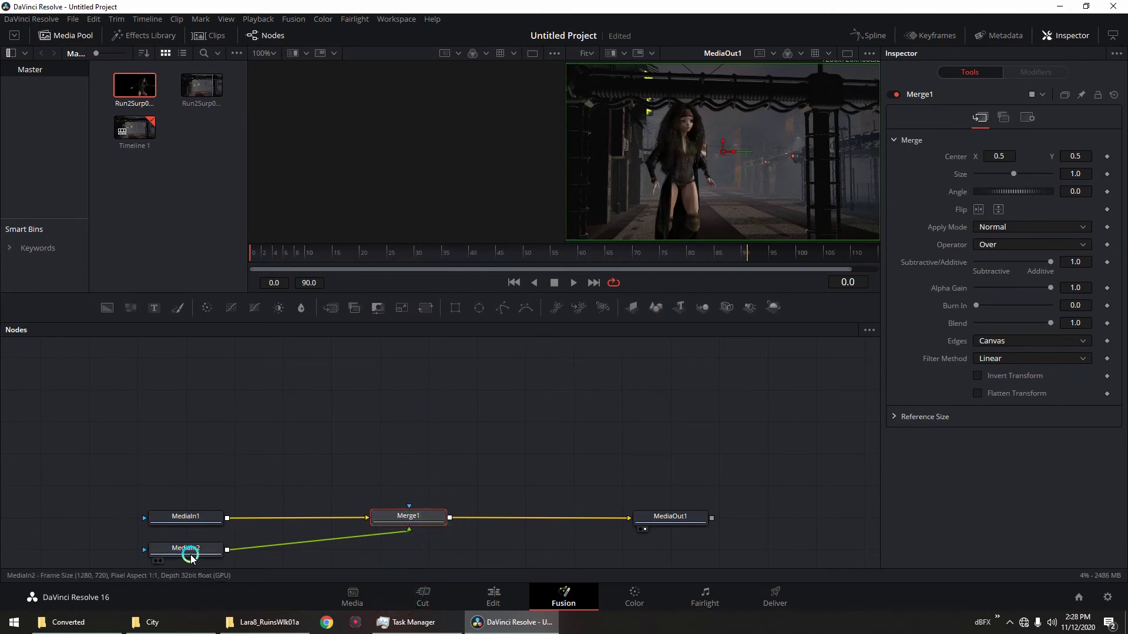
drag(191, 557, 440, 359)
click(386, 525)
click(652, 223)
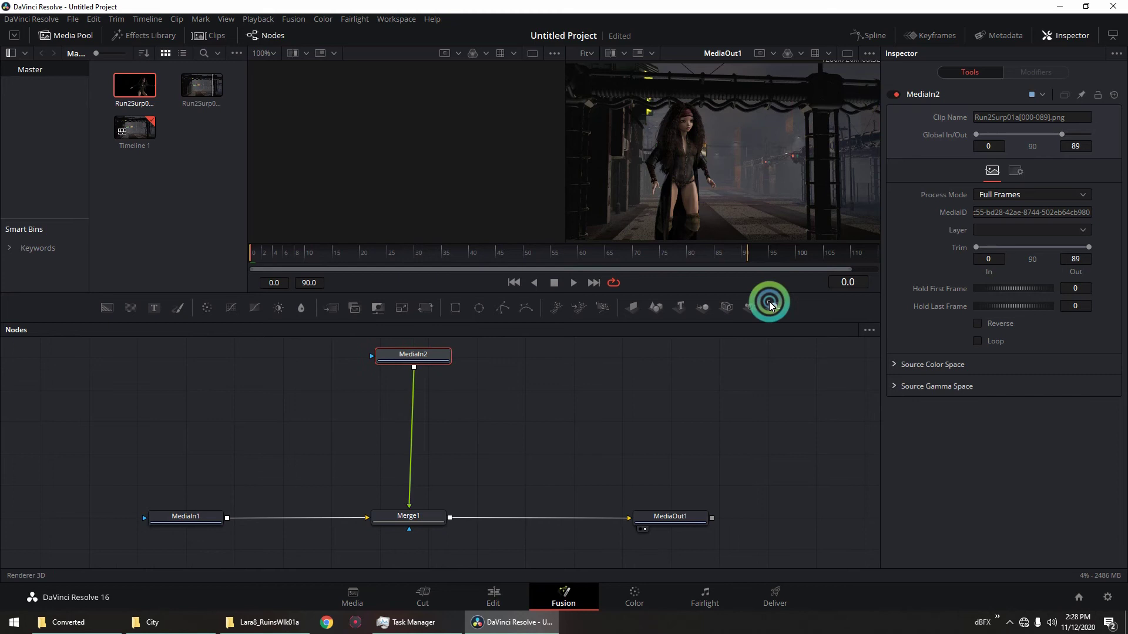
Preview the composite, shorten the render range to end at frame 89 and go to frame 15.
click(573, 283)
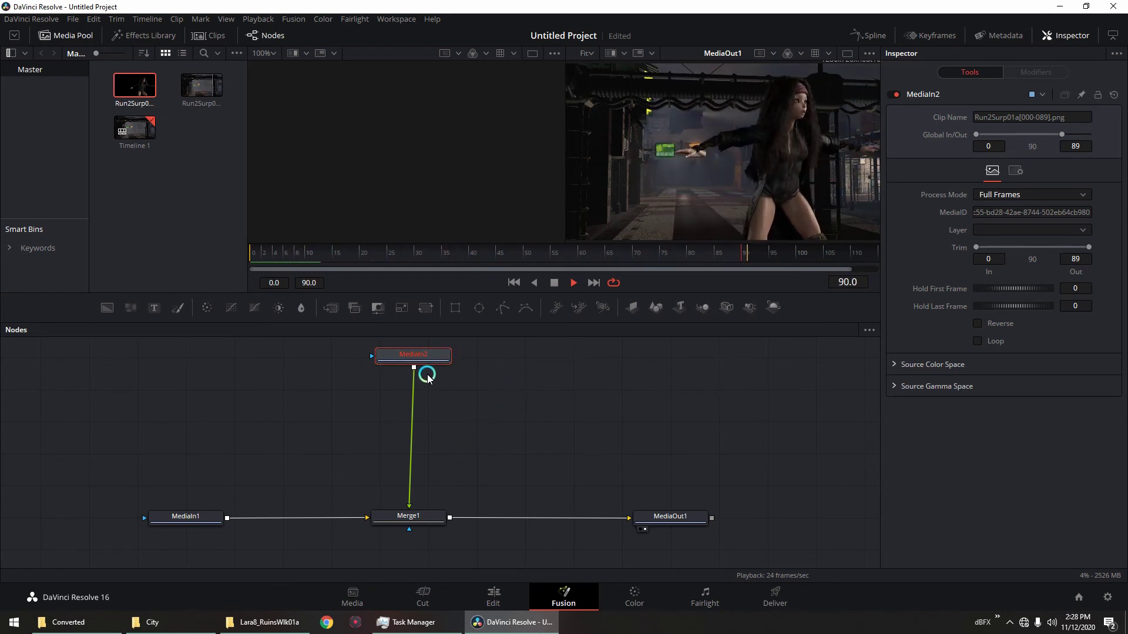
click(554, 282)
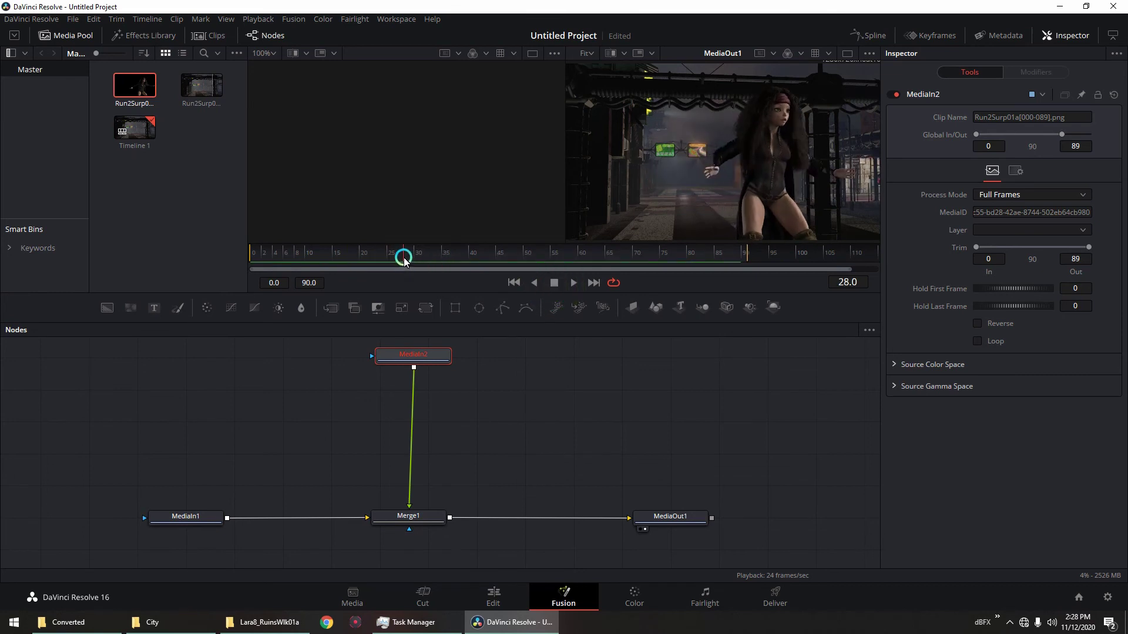
mouse_move(748, 255)
mouse_down()
mouse_move(682, 258)
mouse_move(746, 264)
mouse_up()
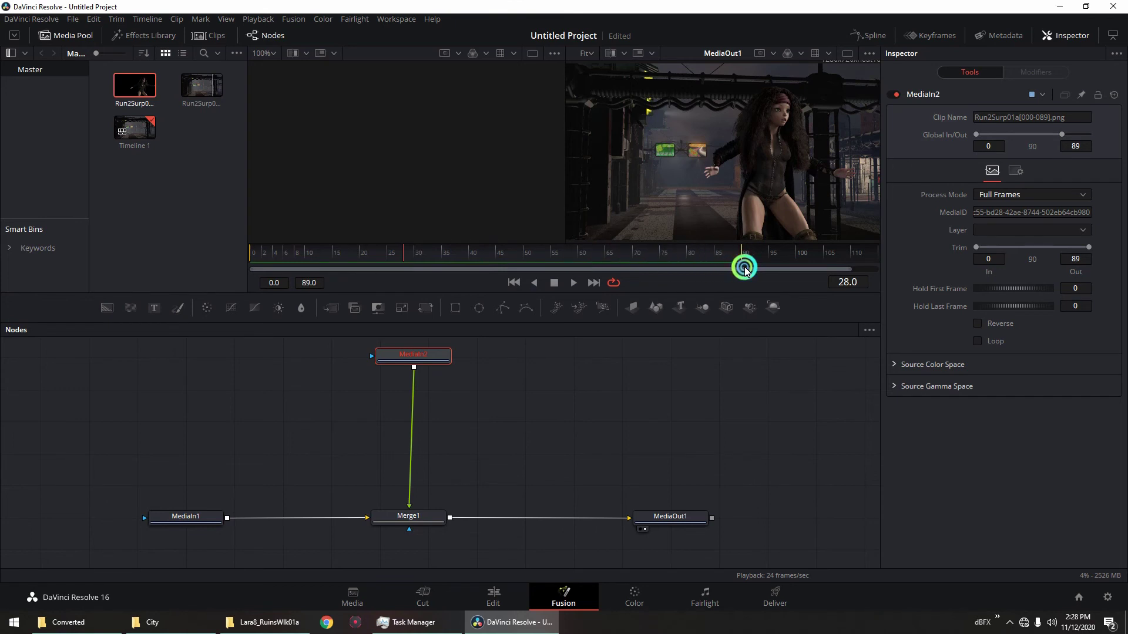
drag(412, 254, 333, 263)
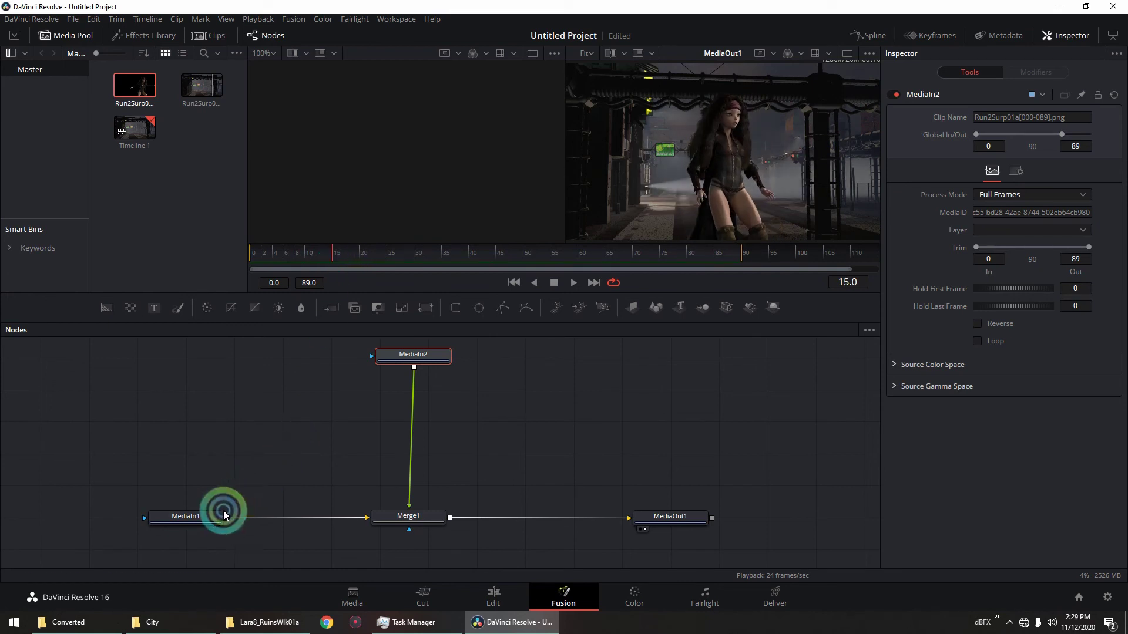
Make room after MediaIn1 and insert a Soft Glow node on the connection from MediaIn1 to Merge1.
drag(206, 517, 127, 522)
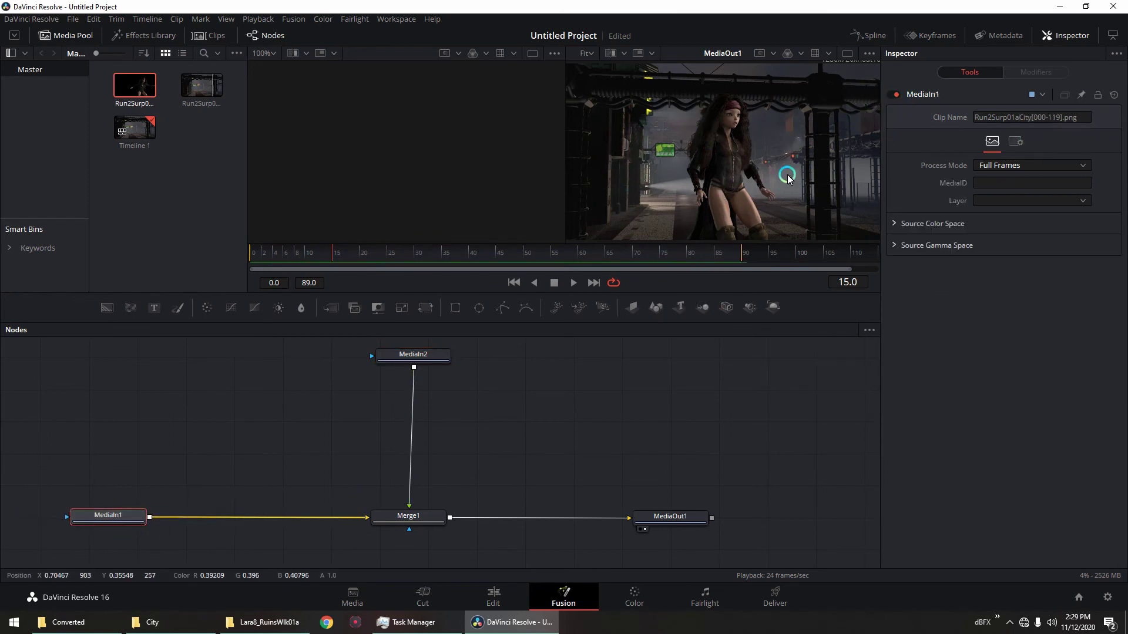
right_click(197, 520)
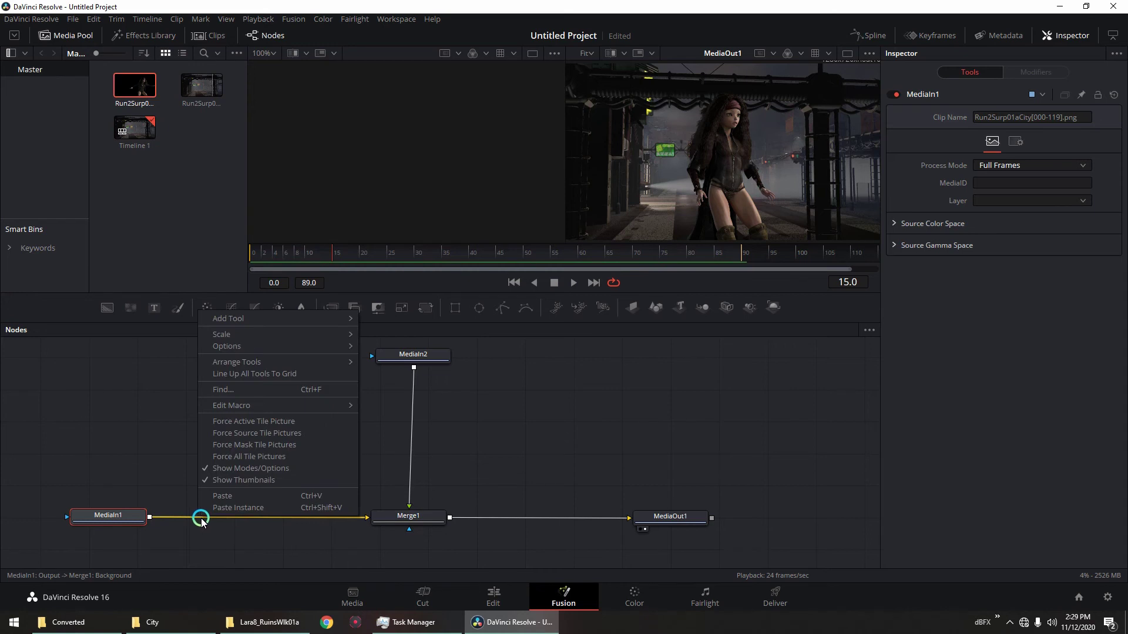
mouse_move(250, 318)
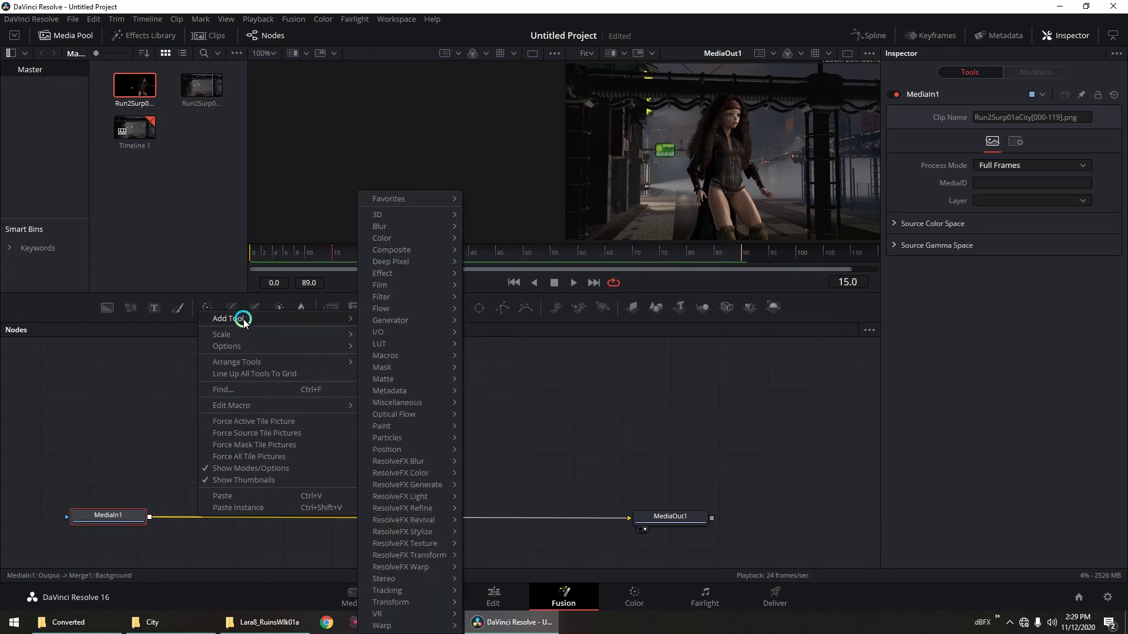
mouse_move(373, 322)
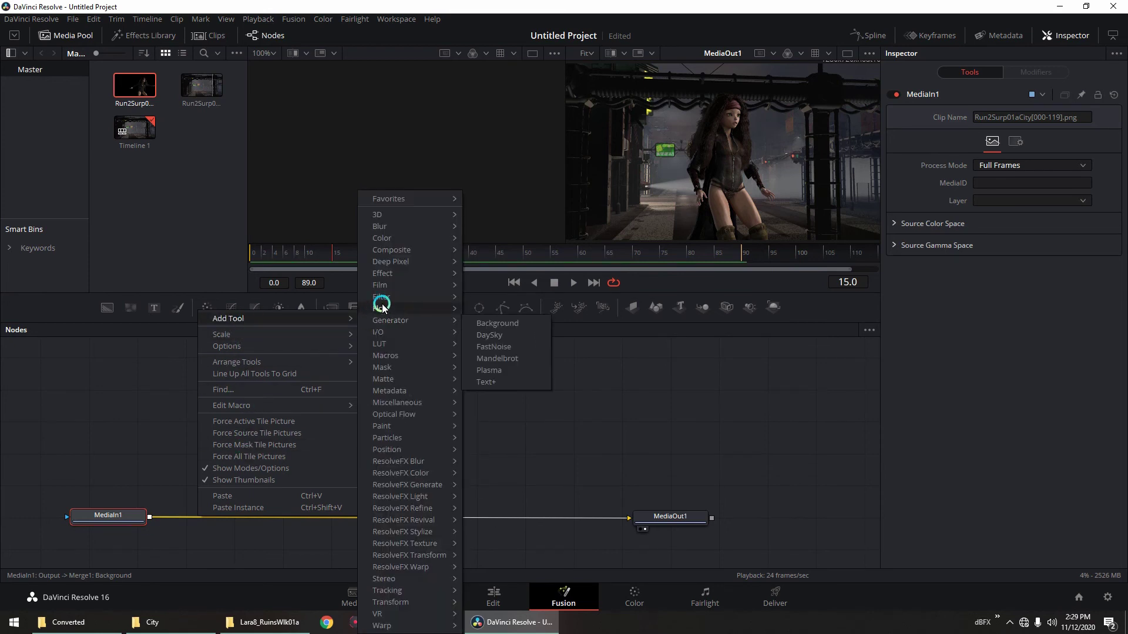
mouse_move(410, 231)
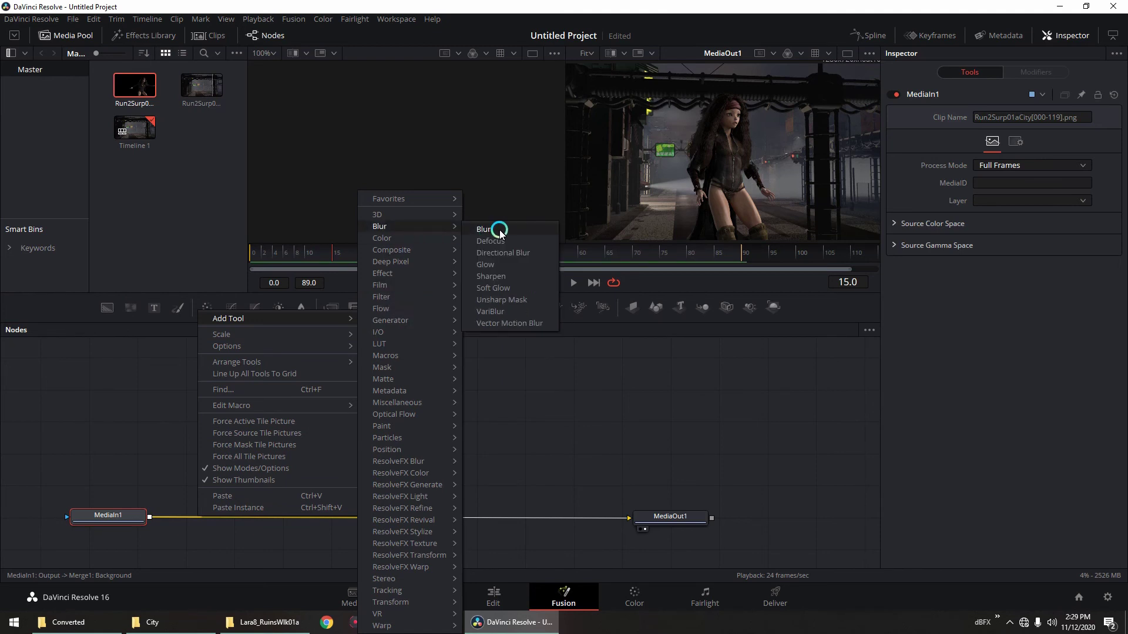
click(501, 288)
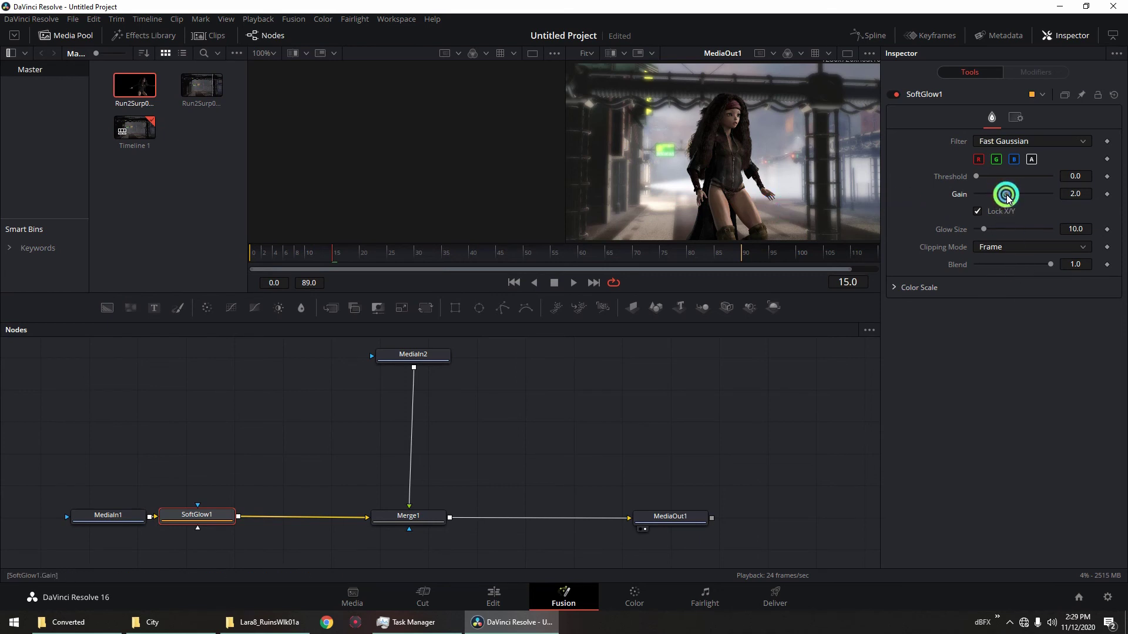
Try the Soft Glow with gain 1.102, glow size 25.2 and blend 0.583, and reset these settings to their defaults.
drag(1003, 198, 982, 232)
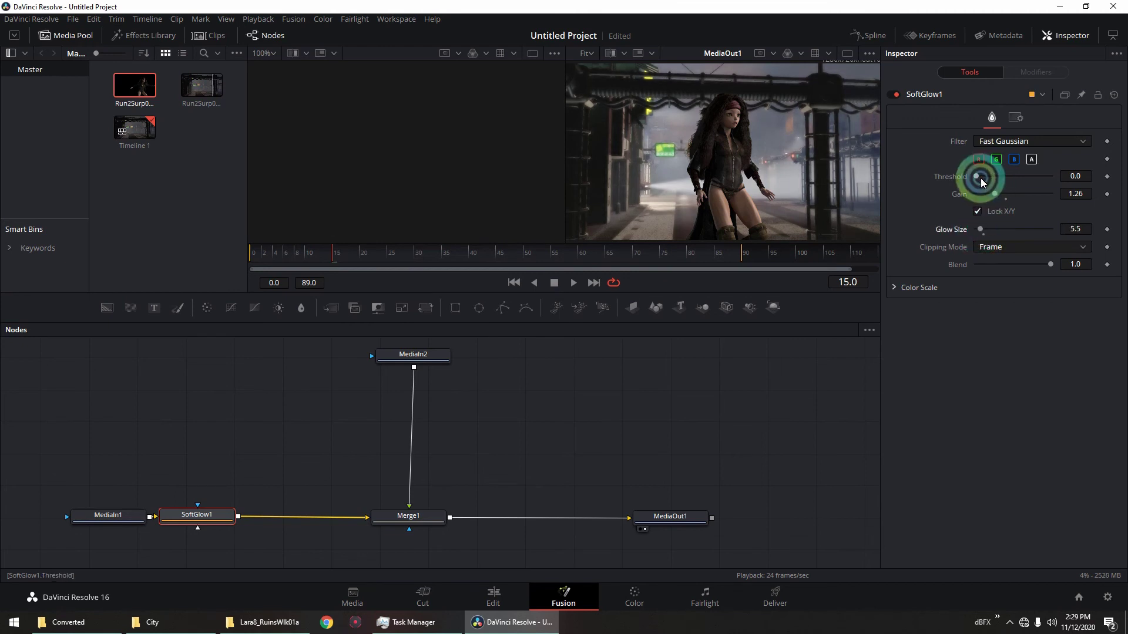
drag(977, 176, 985, 199)
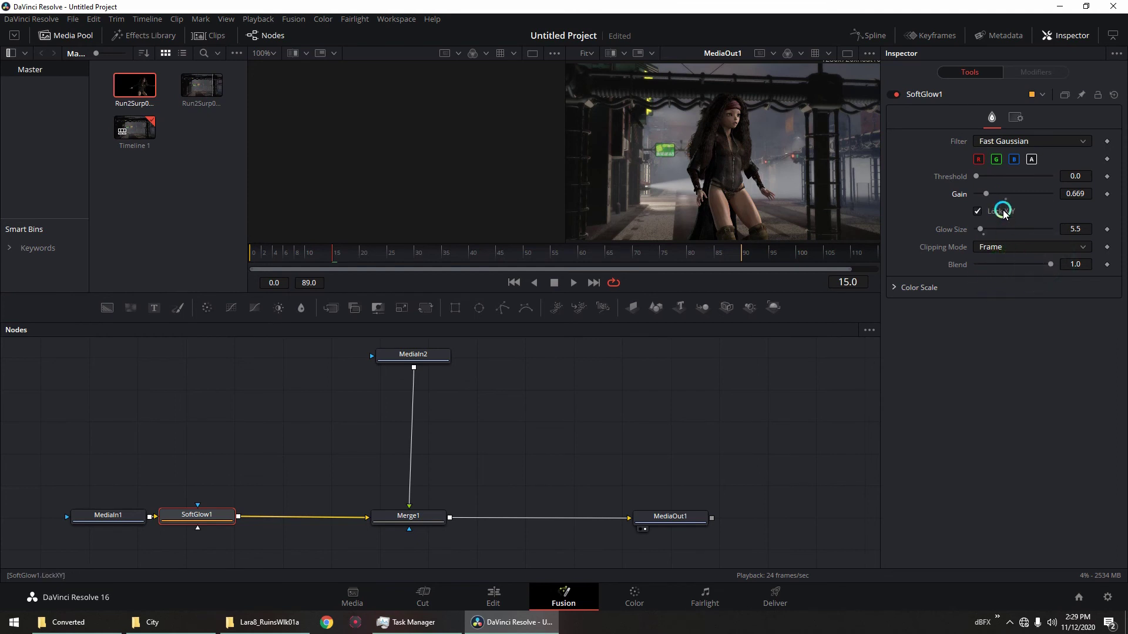
drag(988, 199, 995, 229)
drag(1043, 264, 1020, 268)
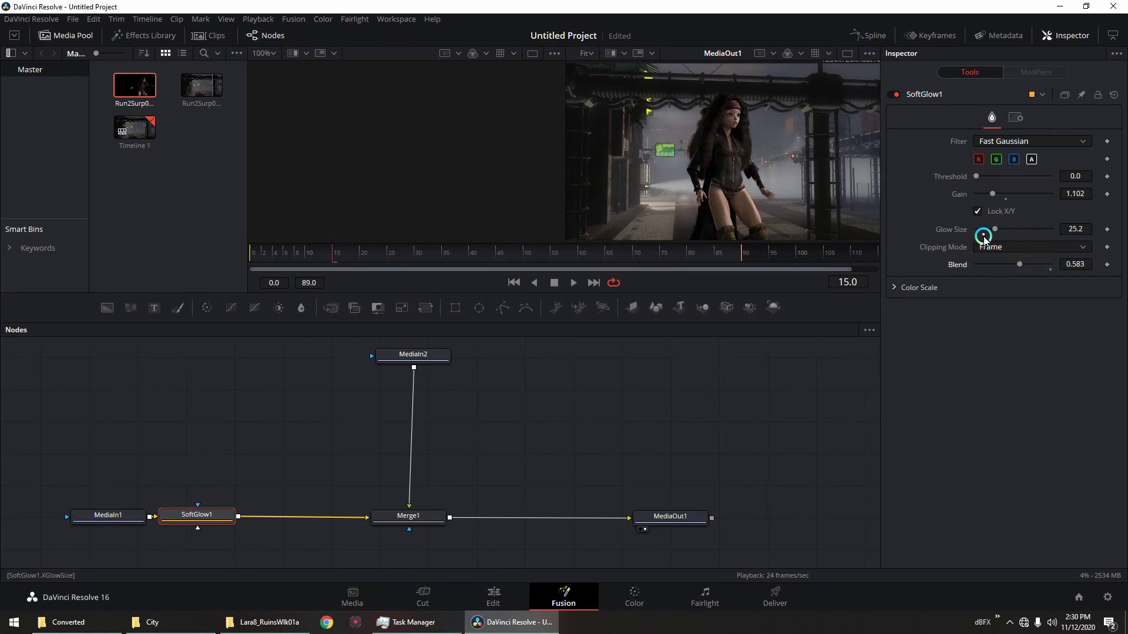
click(1006, 200)
click(983, 234)
click(1051, 269)
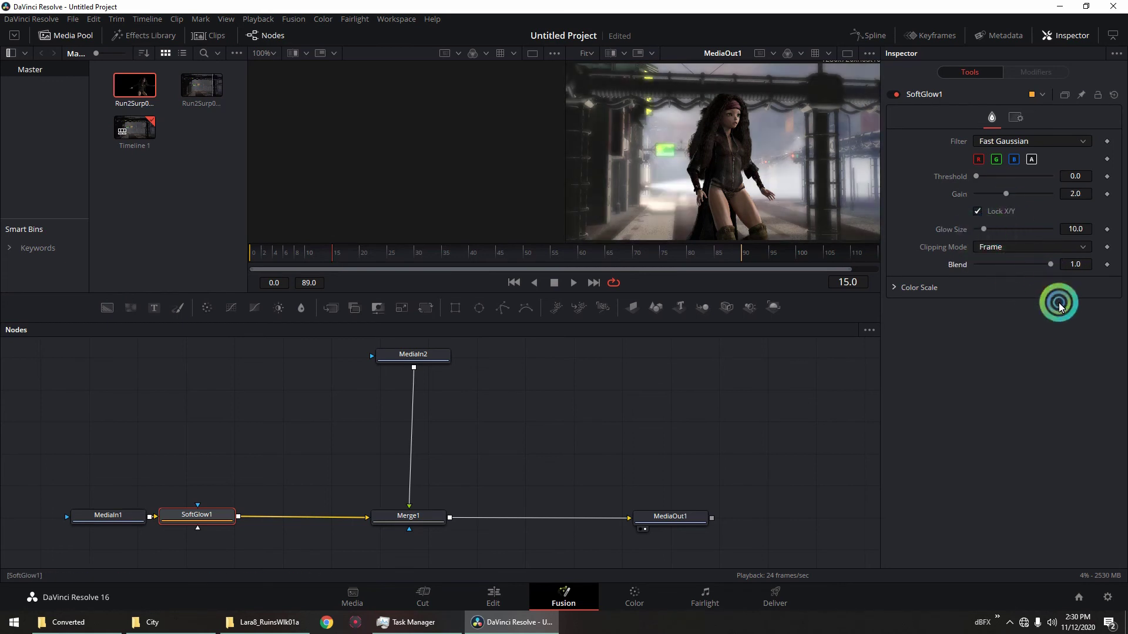
Set the Soft Glow's blend to 0.283 and move MediaIn2 and Merge1 away from MediaOut1 to free up space.
mouse_move(993, 264)
mouse_down()
mouse_move(949, 272)
mouse_move(998, 274)
mouse_up()
click(310, 517)
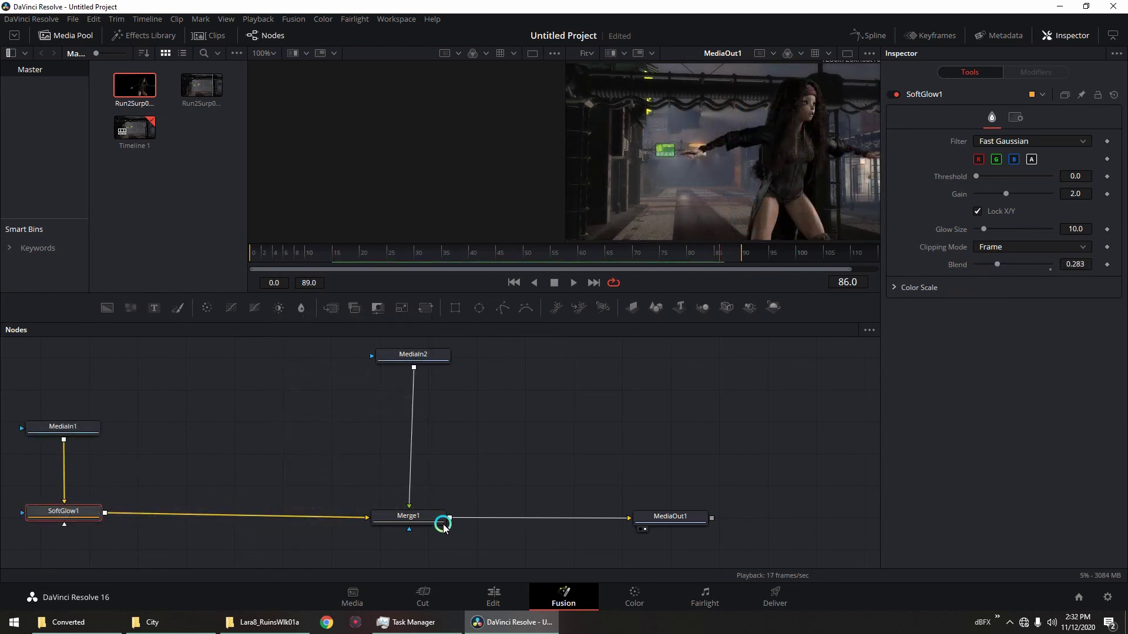
drag(344, 350, 391, 521)
With the composite playing, insert a Vector Motion Blur node between Merge1 and MediaOut1 and set its scale to 4.09.
click(573, 282)
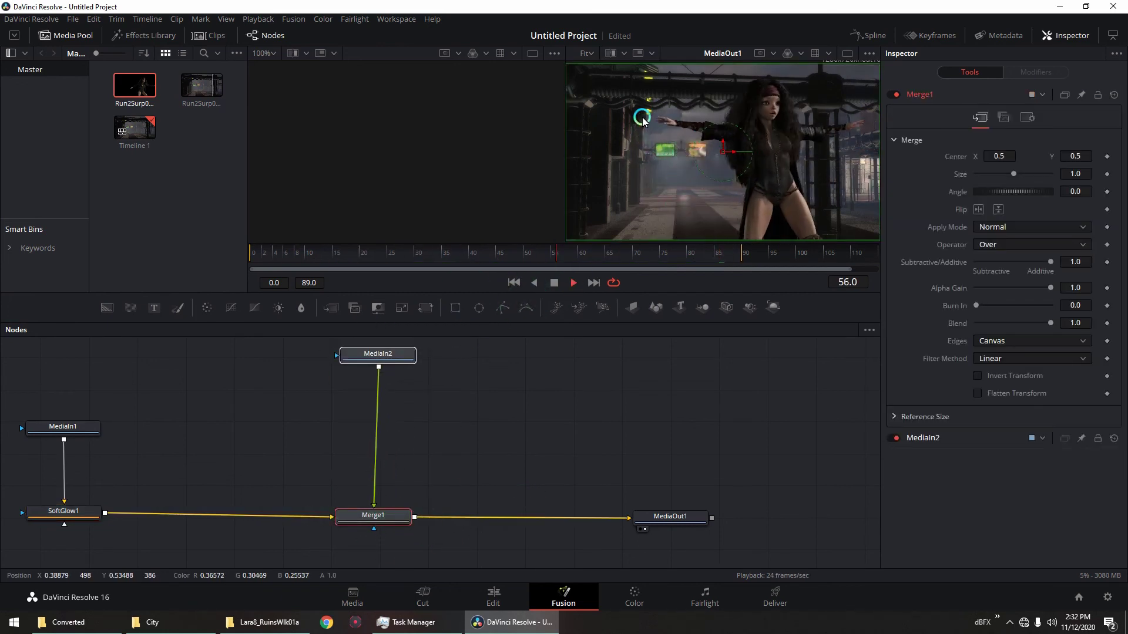
right_click(536, 514)
mouse_move(587, 319)
mouse_move(760, 227)
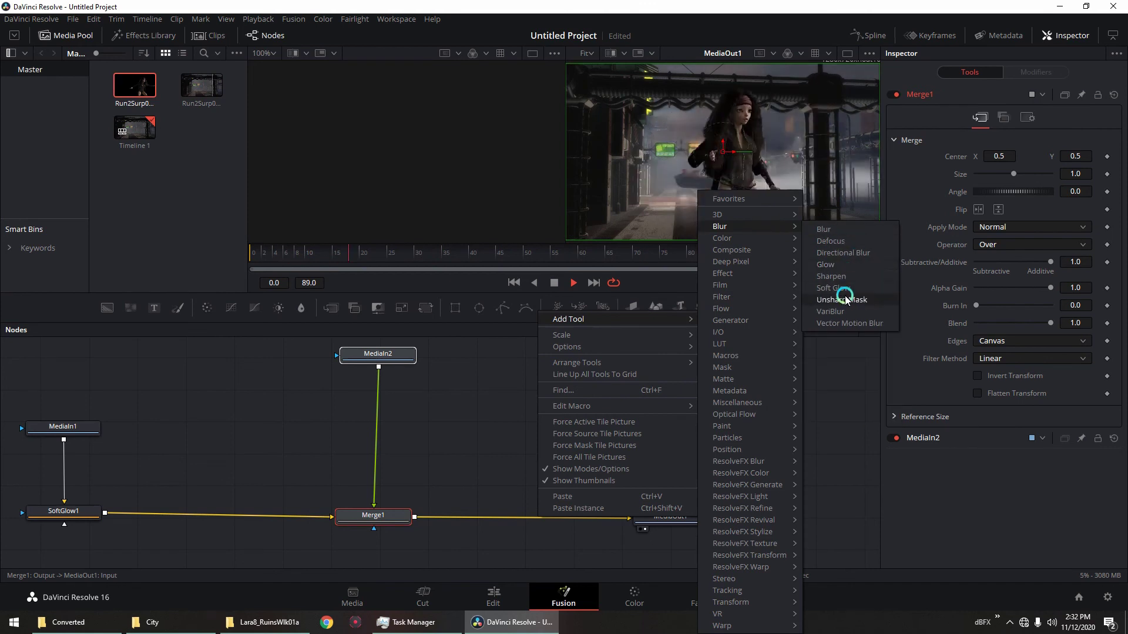
click(839, 324)
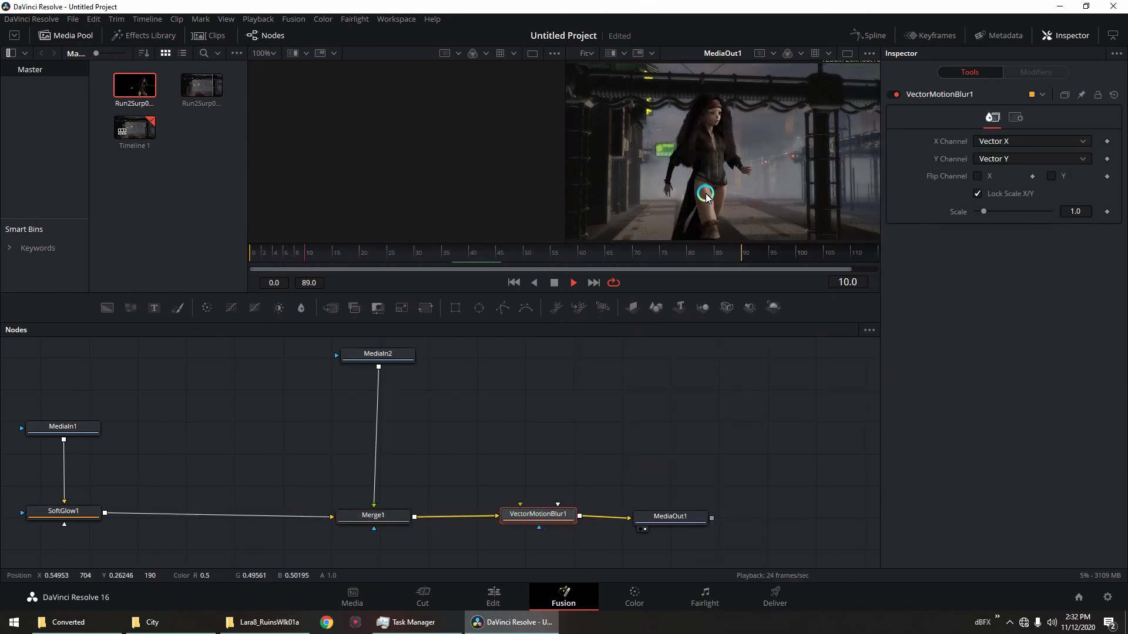
drag(984, 211, 1007, 213)
click(997, 296)
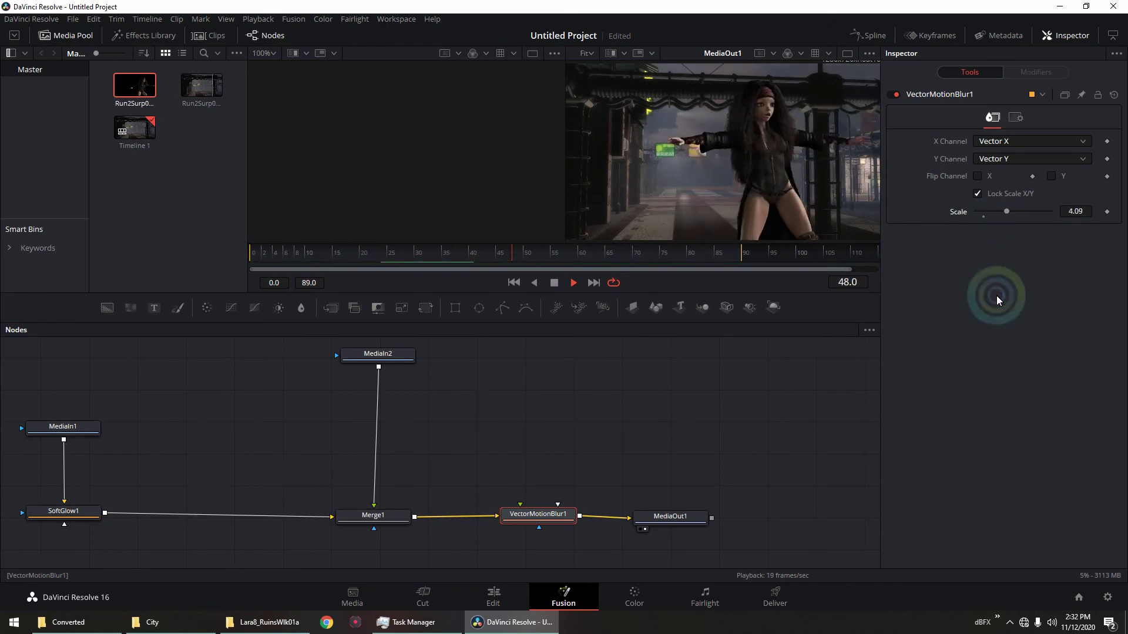
Insert a Brightness/Contrast node between MediaIn2 and Merge1, raise its gain to 1.25 and adjust its gamma.
click(411, 395)
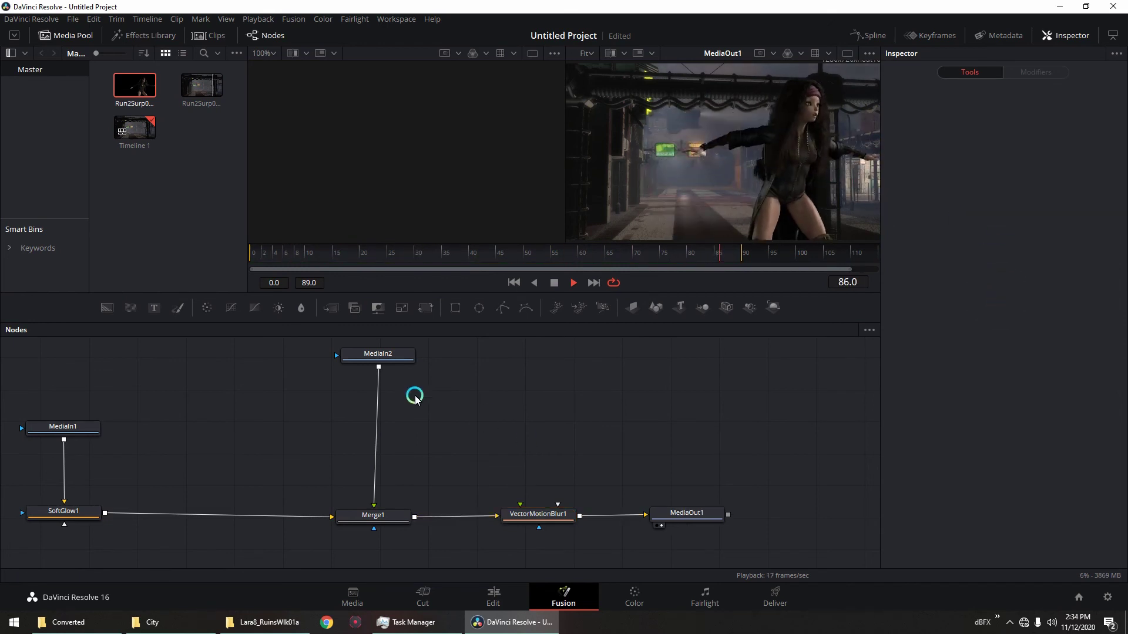
right_click(376, 409)
mouse_move(408, 419)
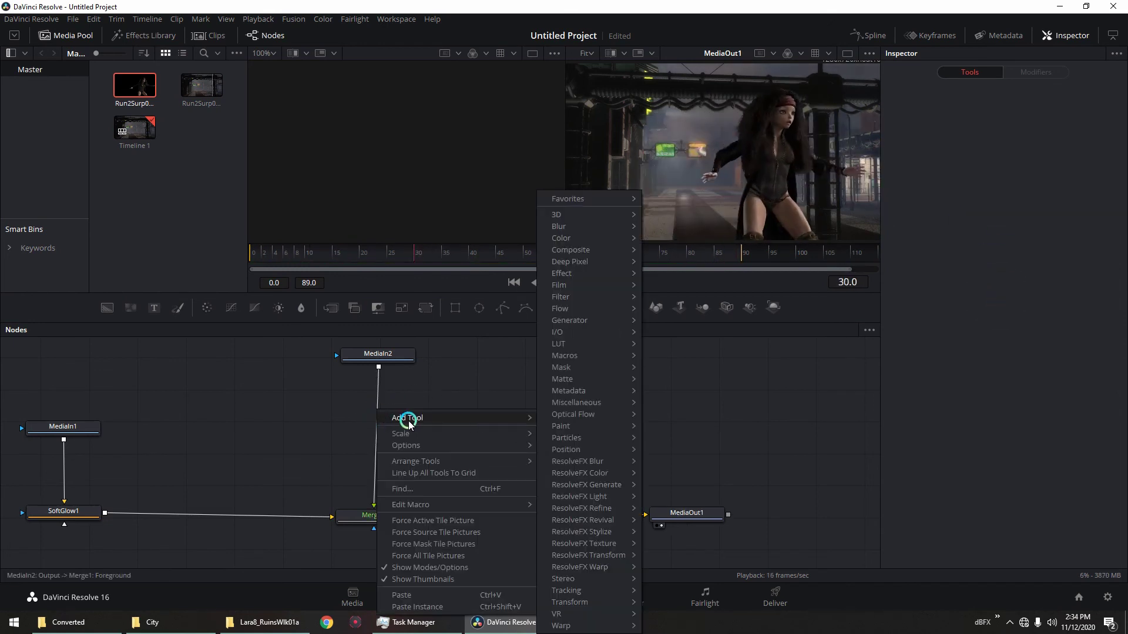
click(605, 239)
click(691, 253)
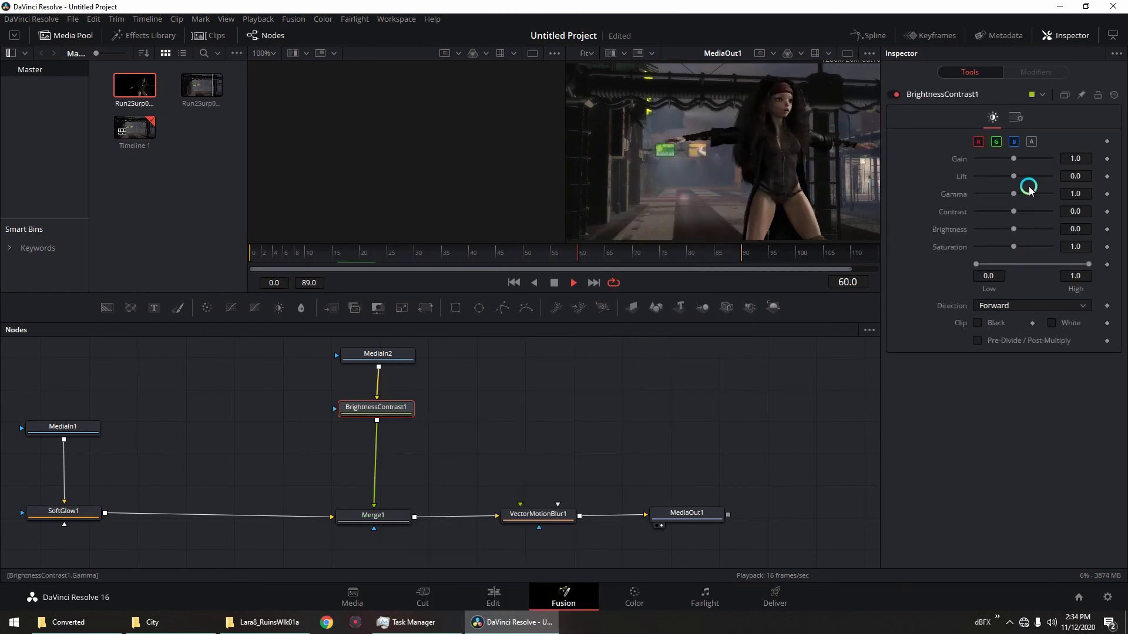
click(1015, 157)
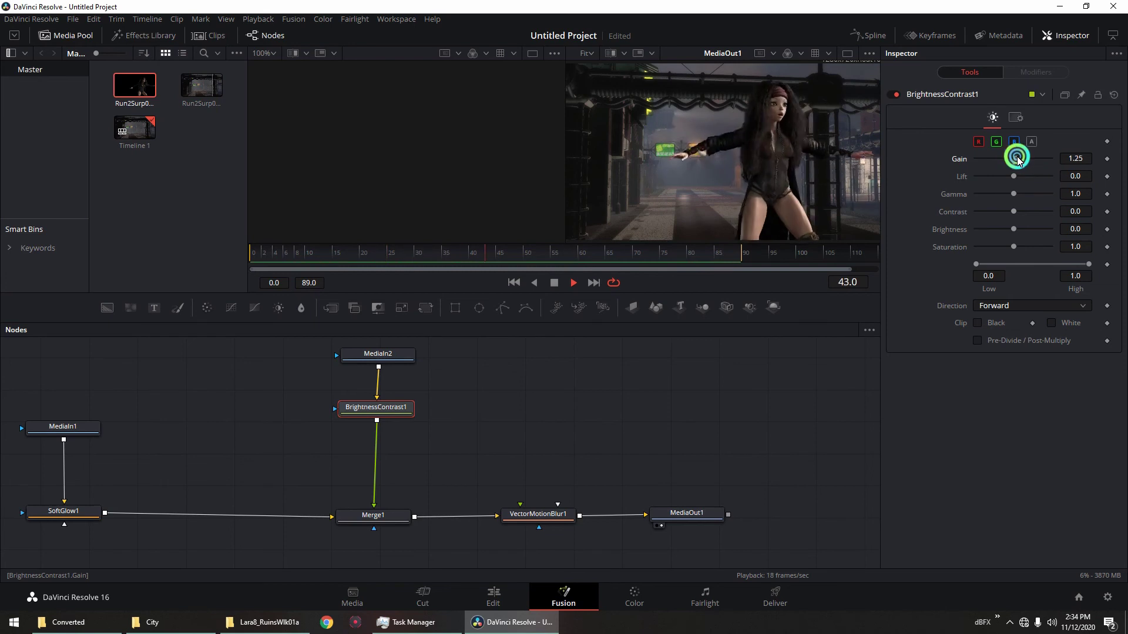
click(1015, 194)
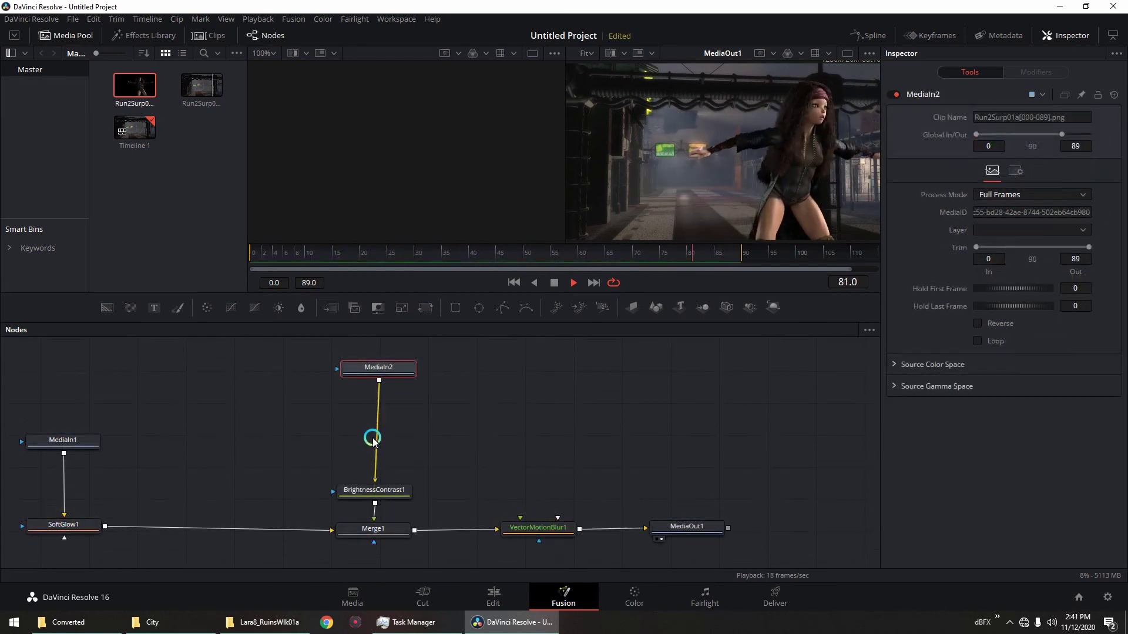
Insert an Unsharp Mask node between MediaIn2 and BrightnessContrast1 and align the character branch nodes vertically.
right_click(374, 424)
mouse_move(428, 229)
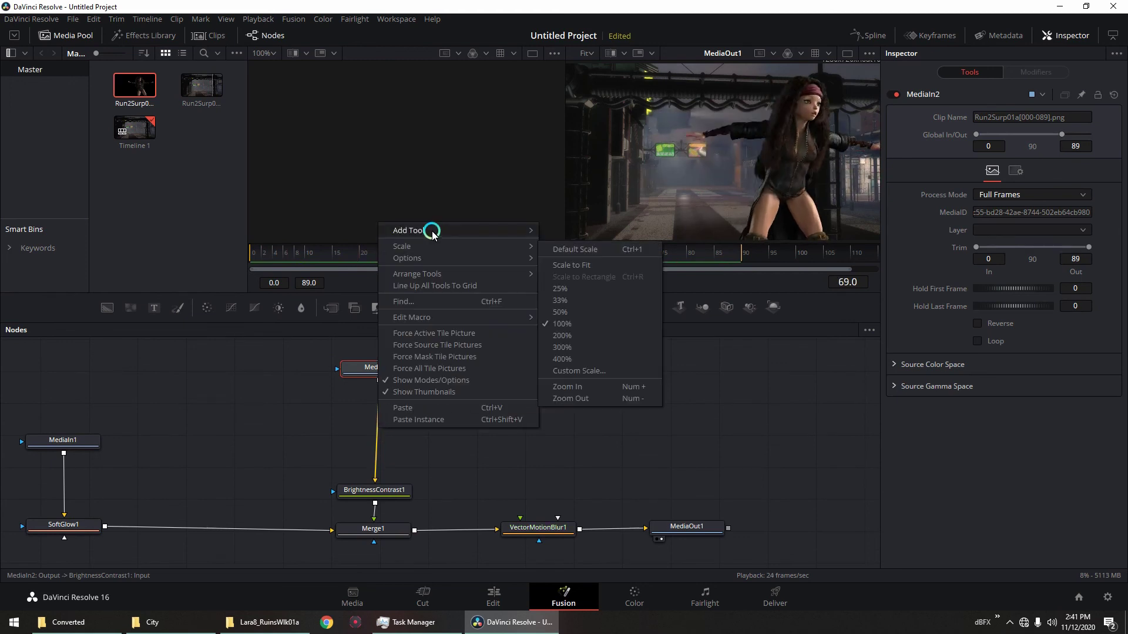
mouse_move(554, 229)
click(680, 299)
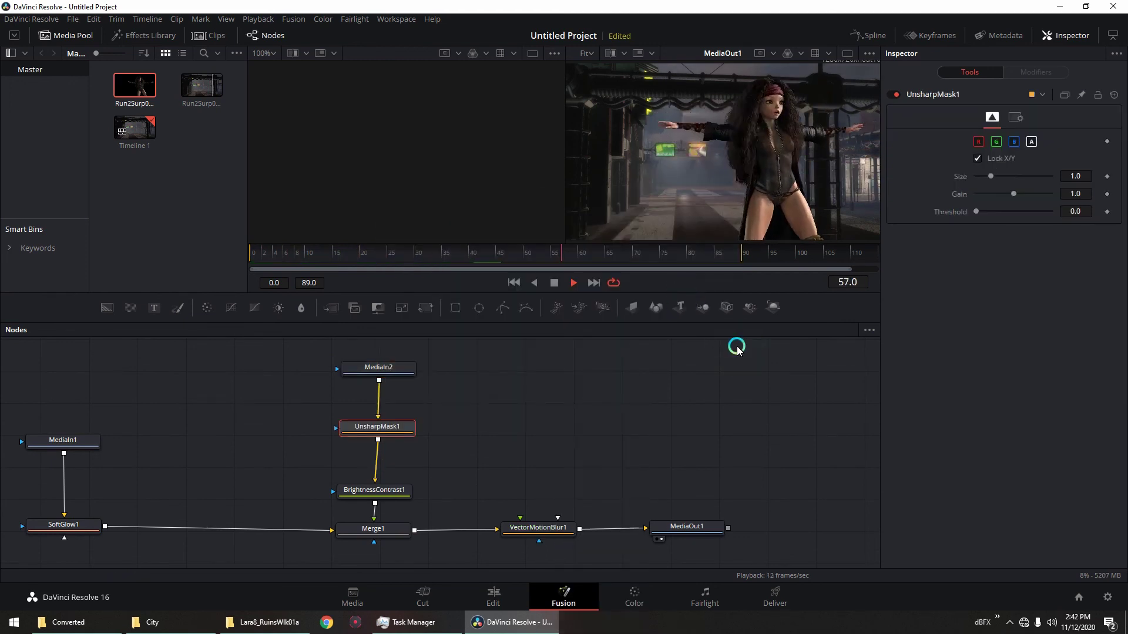
drag(404, 369, 400, 364)
drag(385, 434, 381, 424)
Insert a Defocus node between SoftGlow1 and Merge1, set its bloom level to 1.0 and space it from SoftGlow1.
right_click(175, 541)
click(217, 333)
click(377, 226)
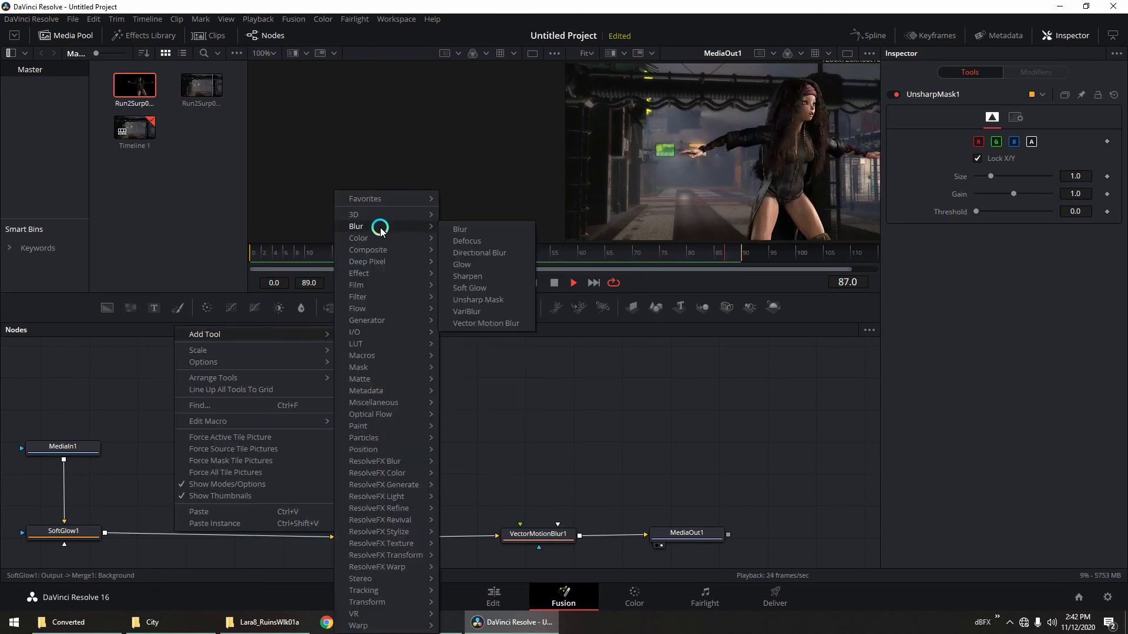
click(470, 240)
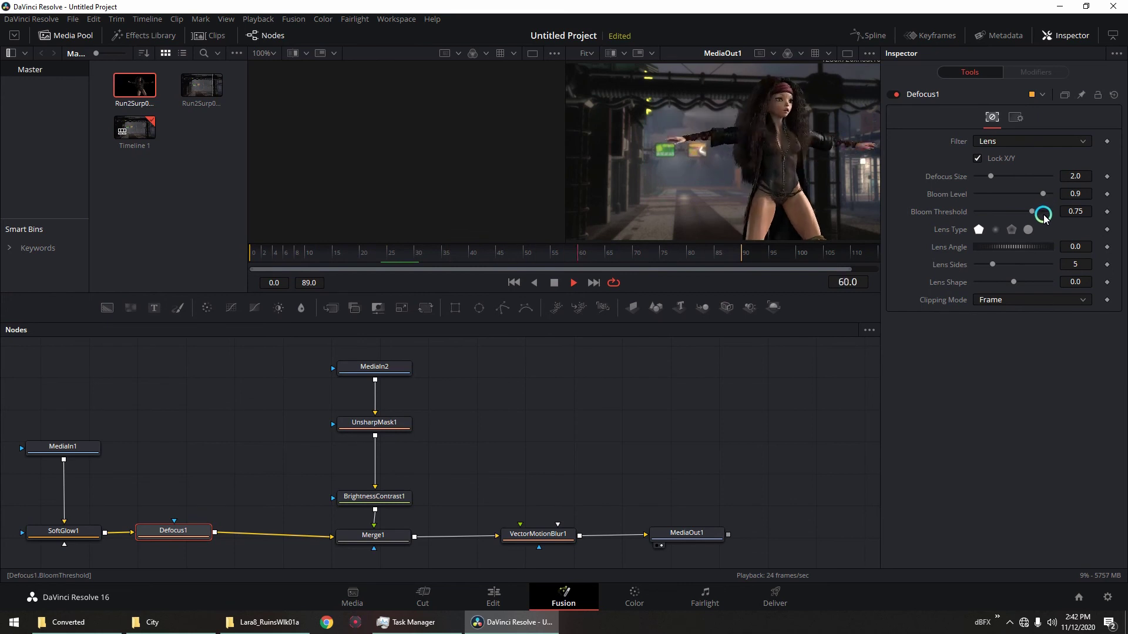
drag(992, 177, 1061, 233)
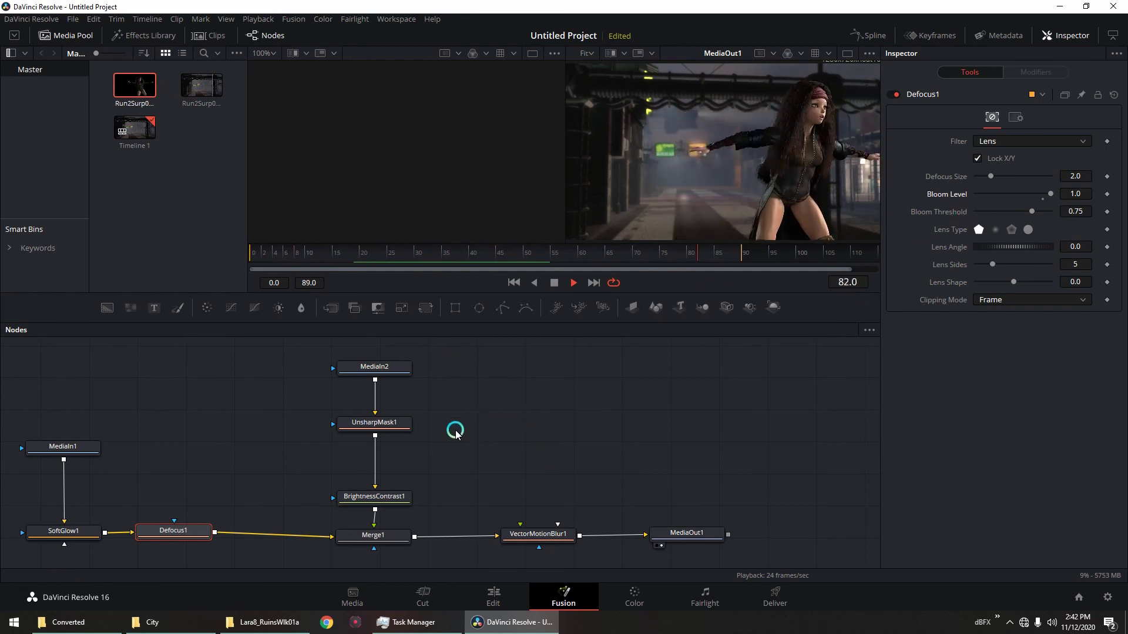
drag(176, 533, 187, 535)
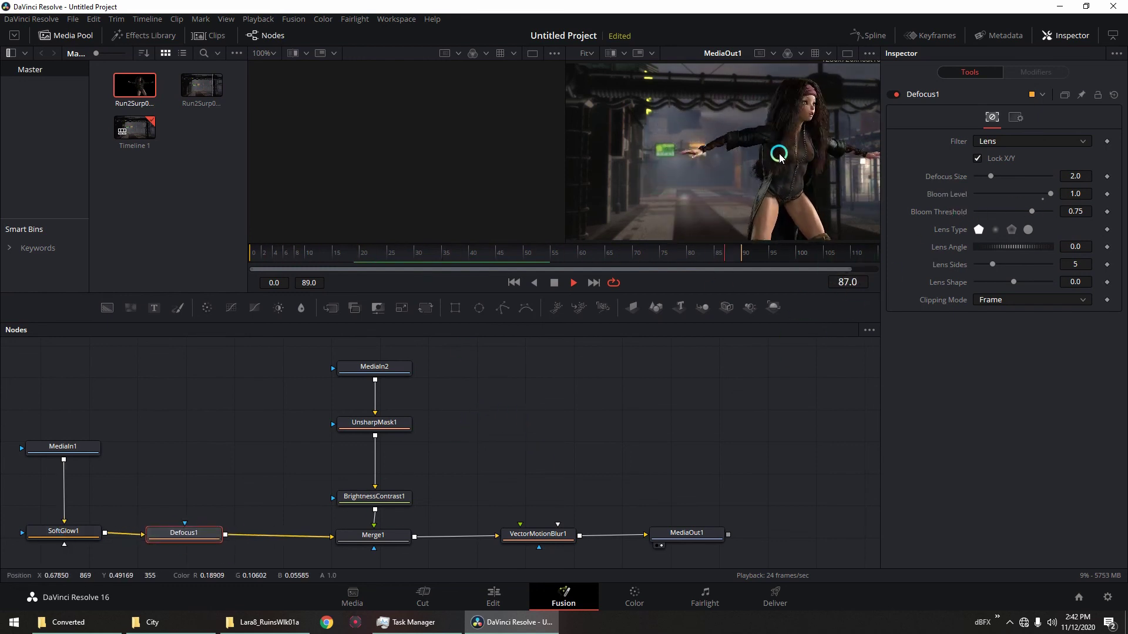
Move the BrightnessContrast1 node up to sit between UnsharpMask1 and Merge1, and set its saturation to 1.13.
drag(390, 495, 385, 479)
click(1000, 263)
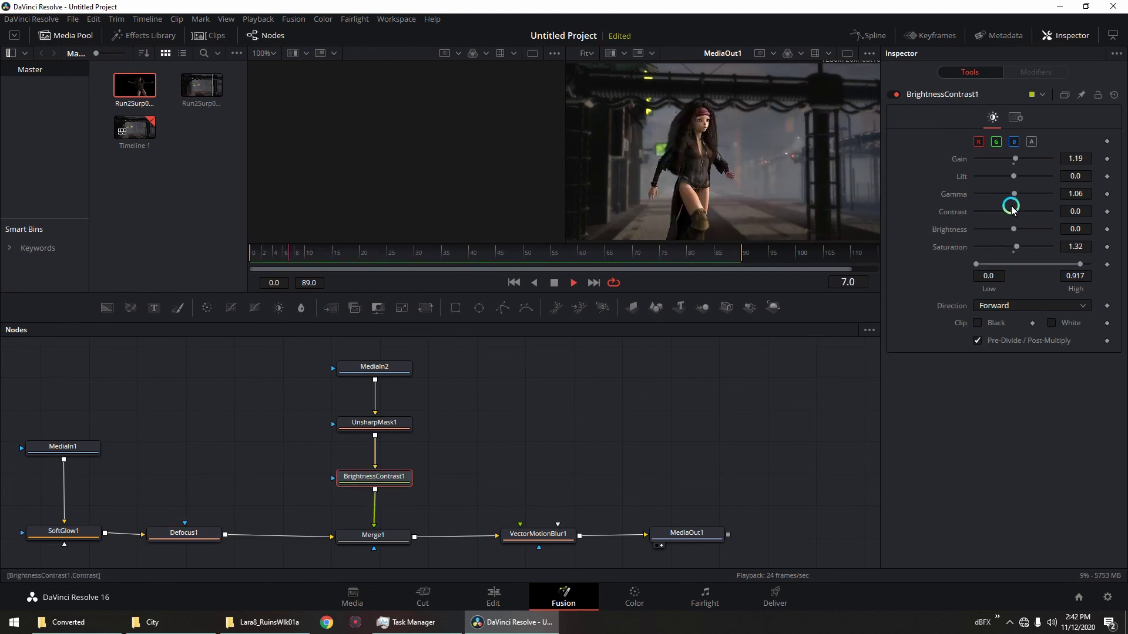
drag(1016, 247, 1015, 250)
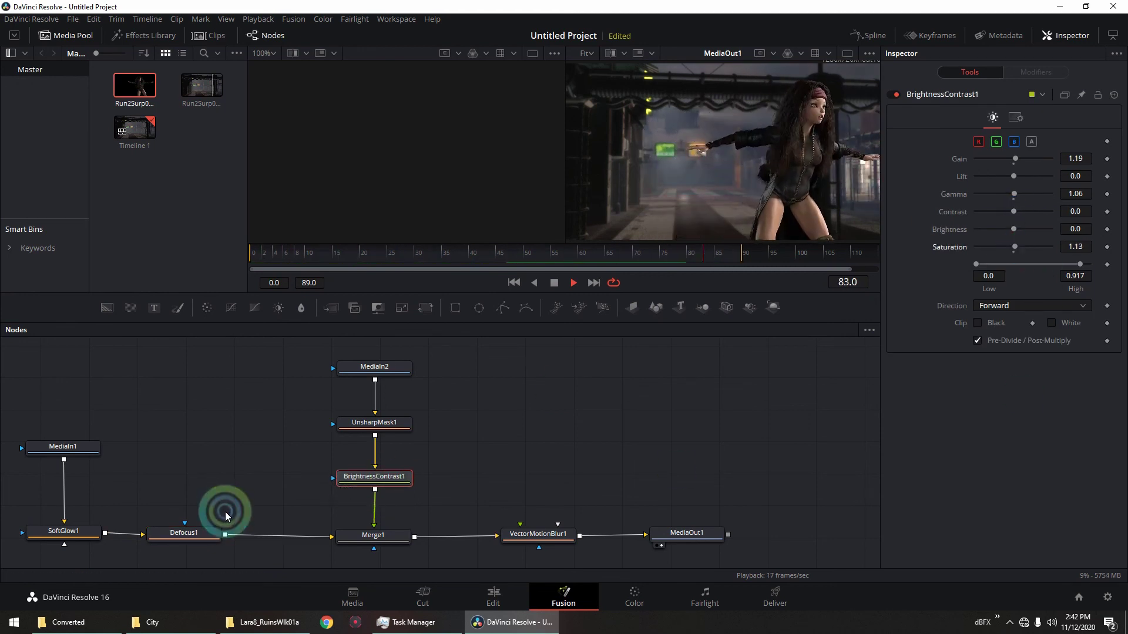
Insert a Brightness/Contrast node between MediaIn1 and SoftGlow1, setting its saturation to 1.38, gamma to 1.19 and contrast to 0.06.
right_click(64, 490)
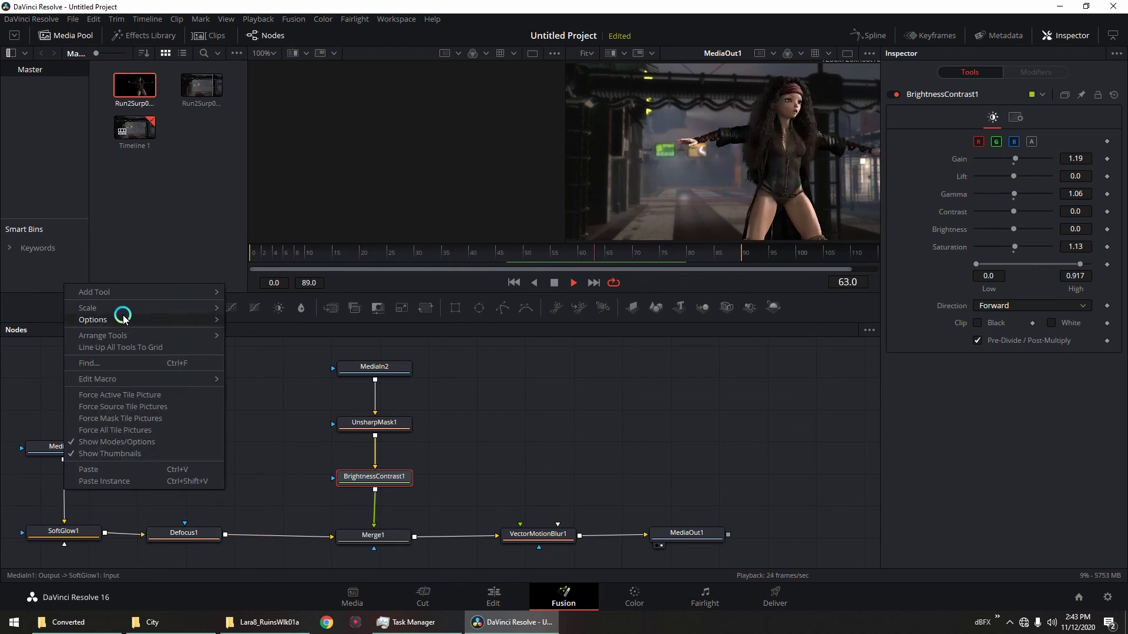
mouse_move(220, 292)
mouse_move(282, 225)
mouse_move(284, 243)
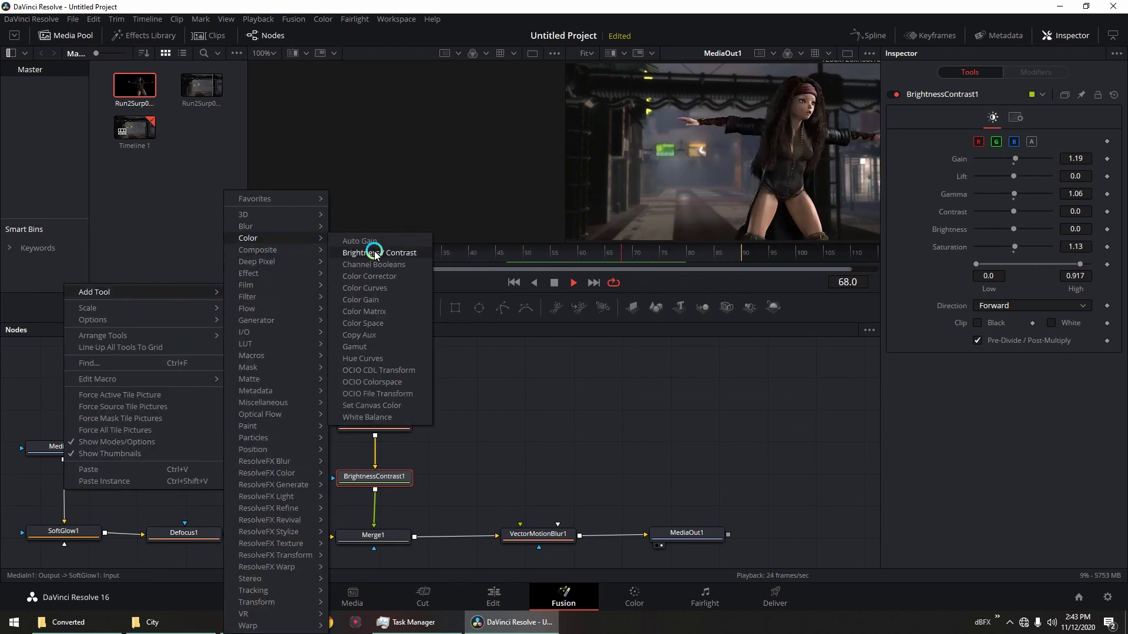
click(373, 252)
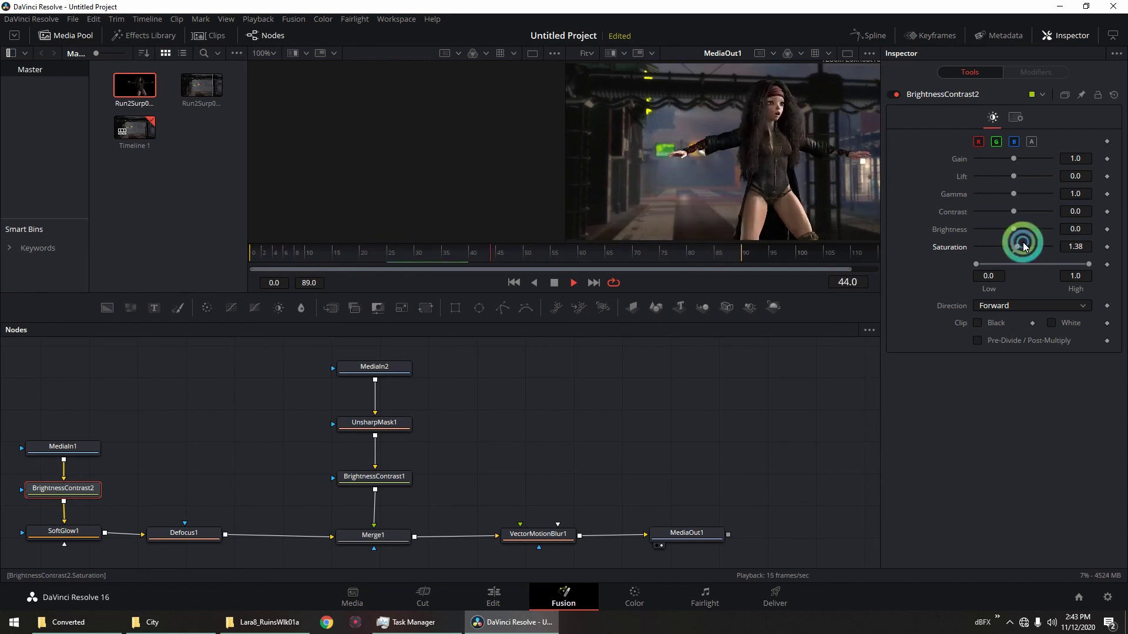
drag(1015, 198, 1015, 198)
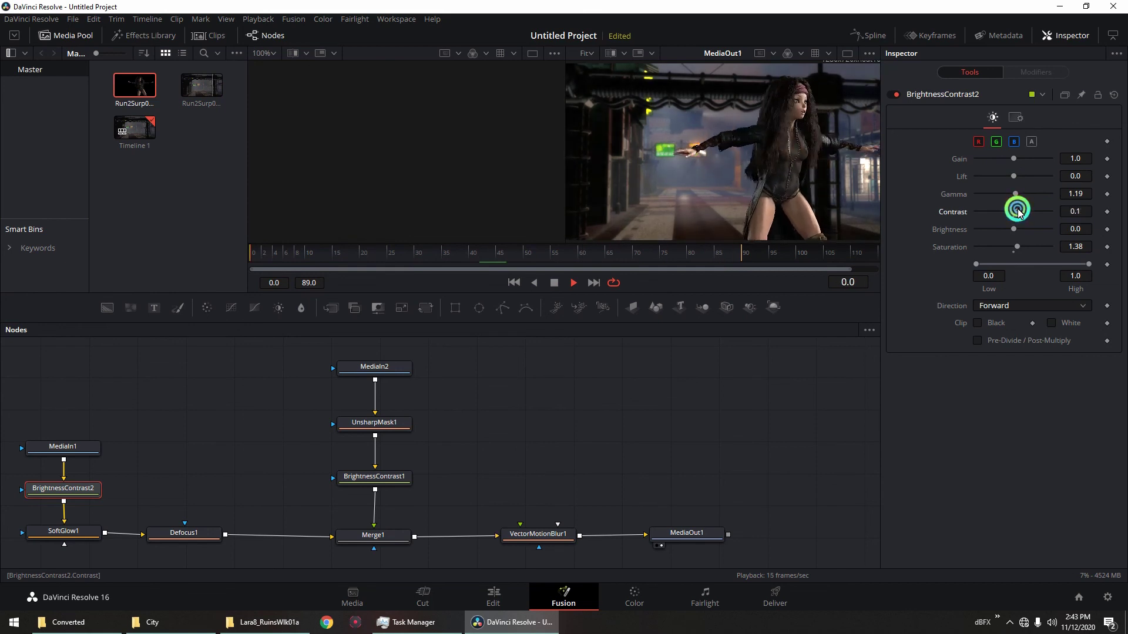
drag(1018, 213, 1018, 211)
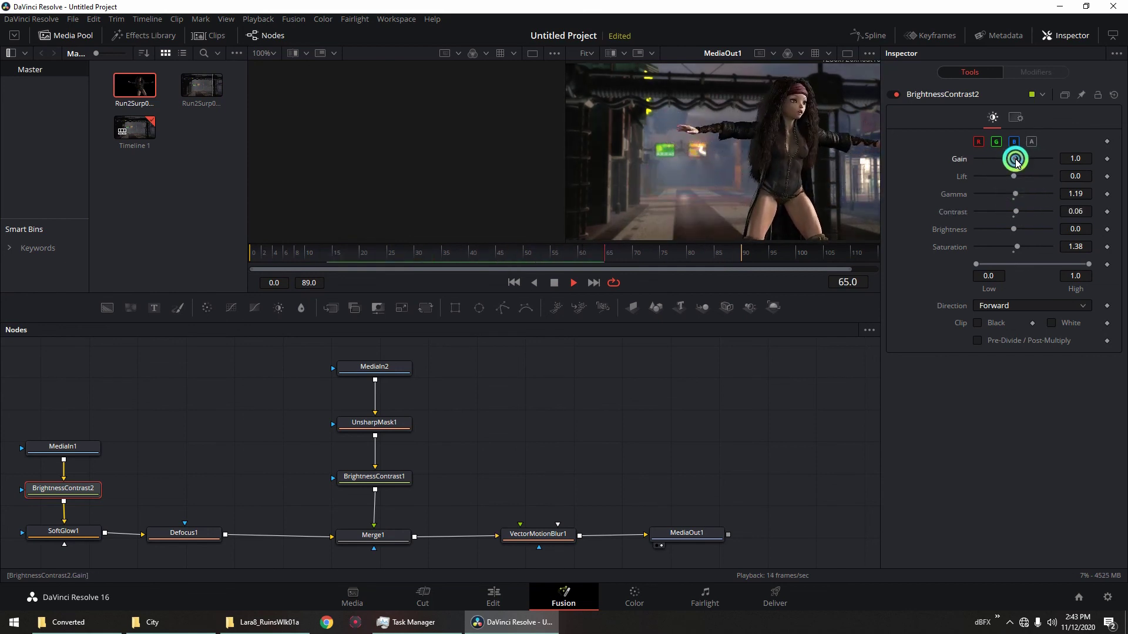